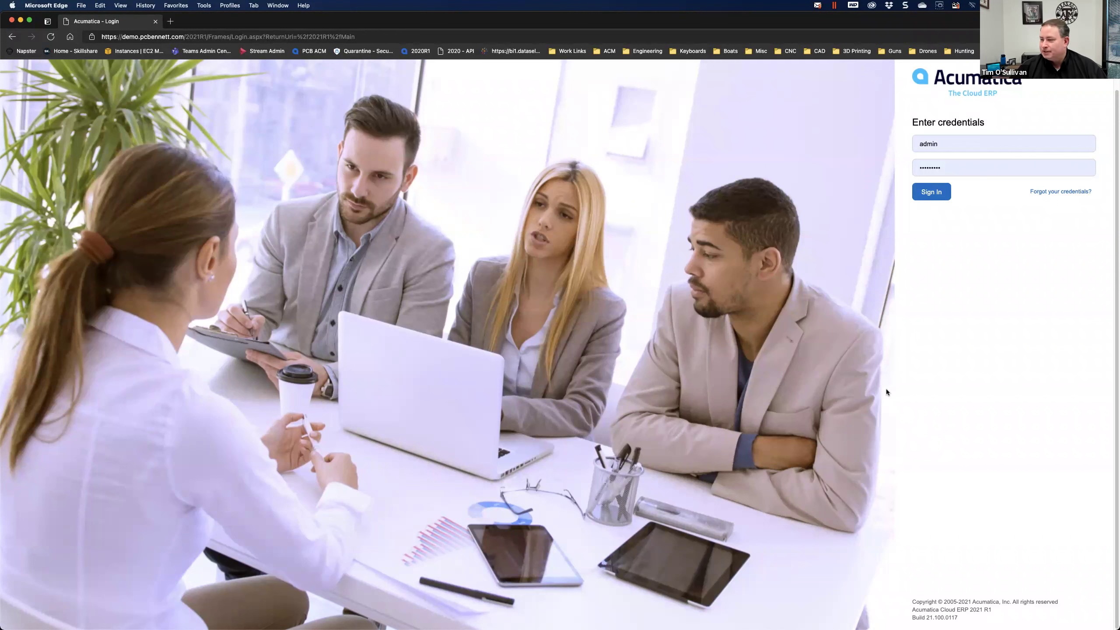
- Sign in with the prefilled admin credentials and open the signed-in user's profile
{"action": "left_click", "coordinate": [931, 193]}
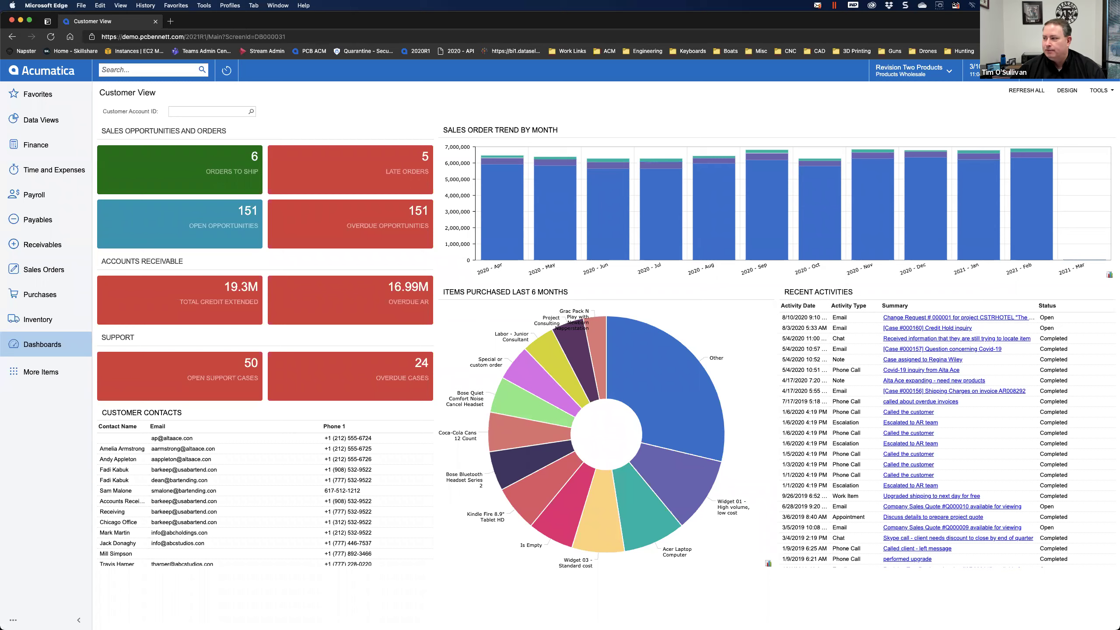
{"action": "left_click", "coordinate": [1014, 70]}
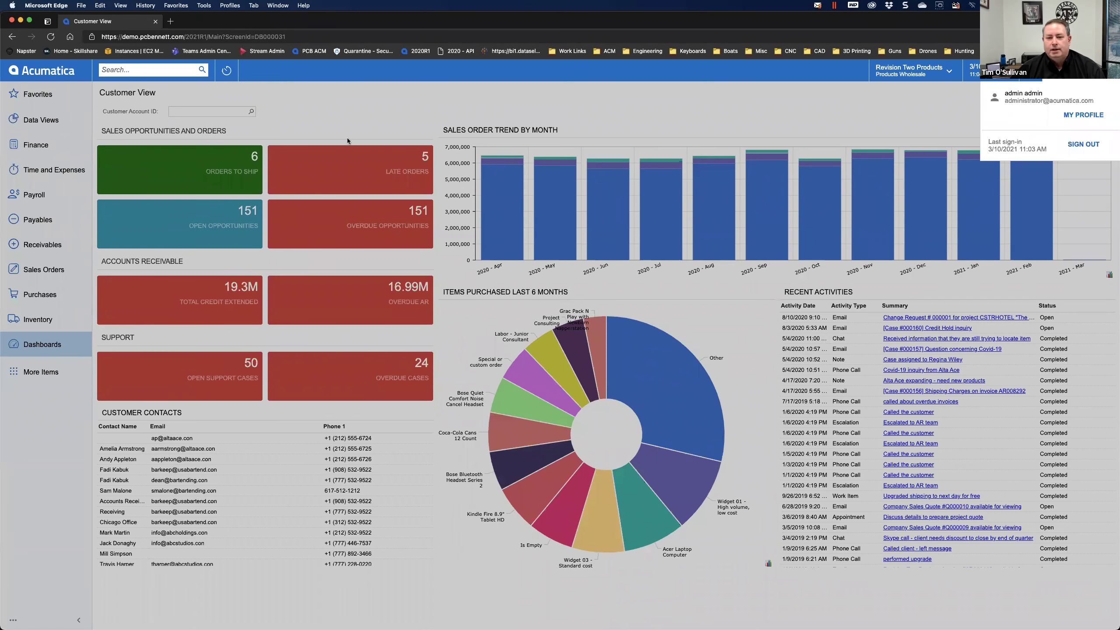
{"action": "left_click", "coordinate": [1083, 115]}
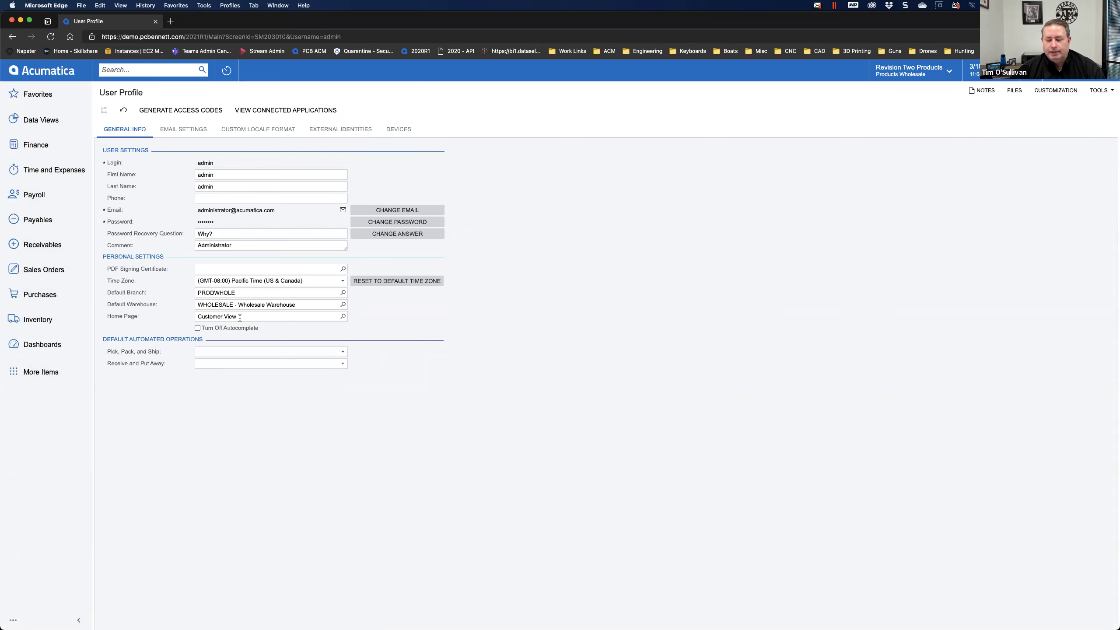
- Look up "dash" among the profile's home page options, close the list without choosing one, and return to the home page
{"action": "left_click", "coordinate": [342, 316]}
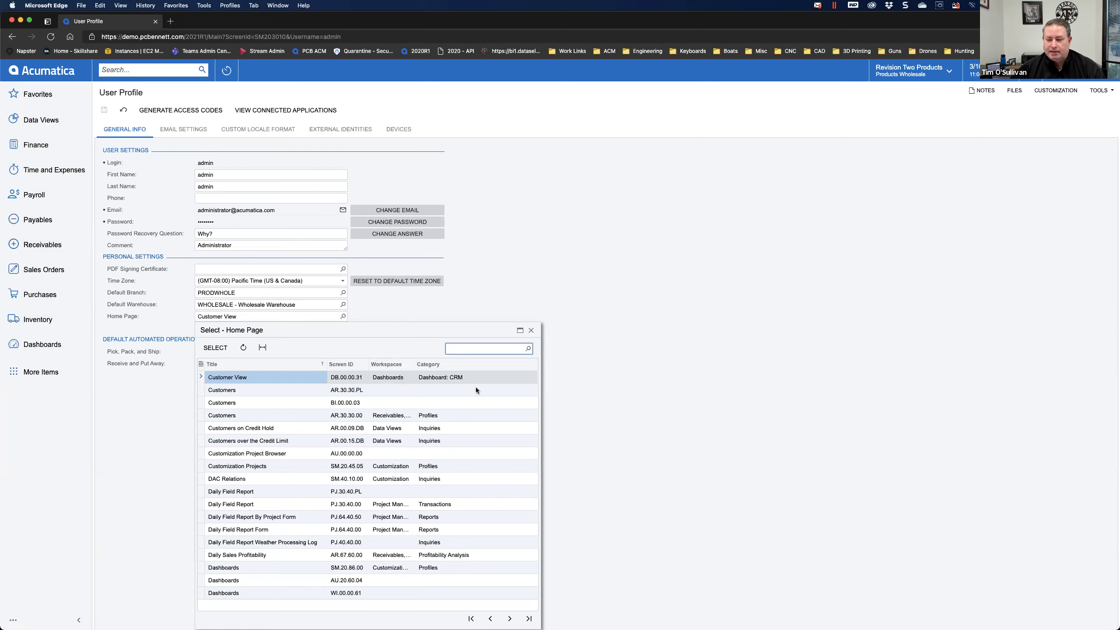
{"action": "type", "text": "dash"}
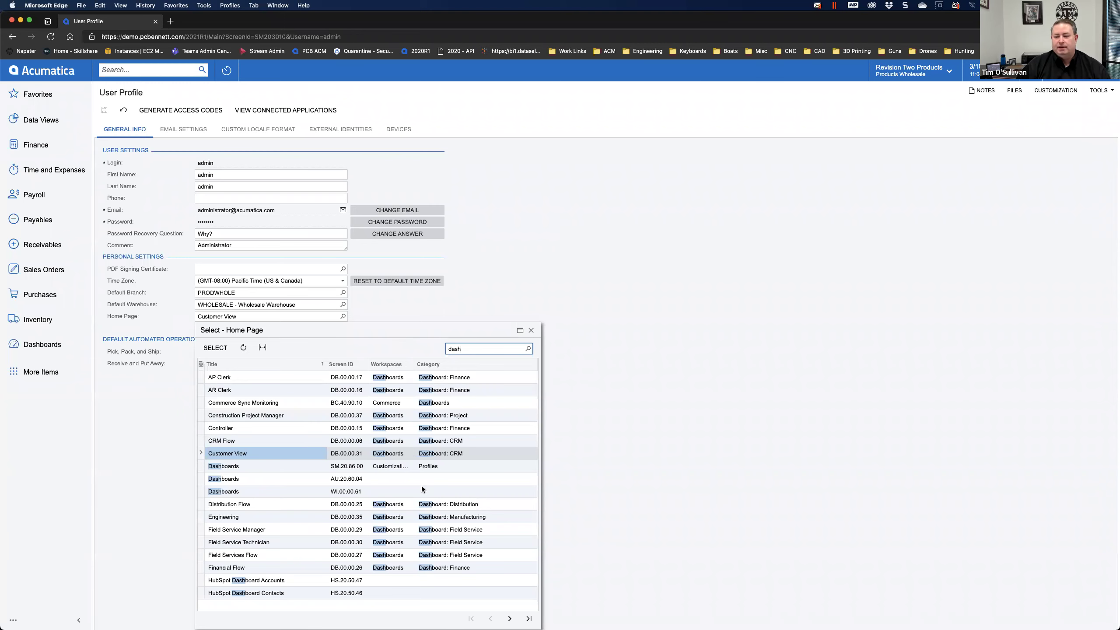
{"action": "left_click", "coordinate": [531, 331]}
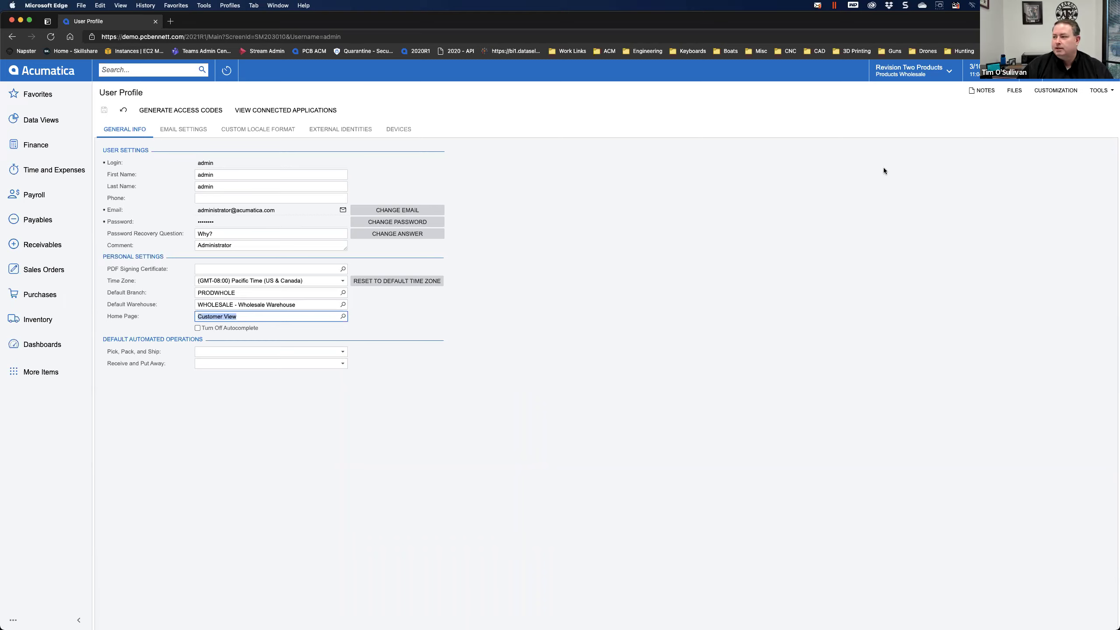
{"action": "left_click", "coordinate": [36, 69]}
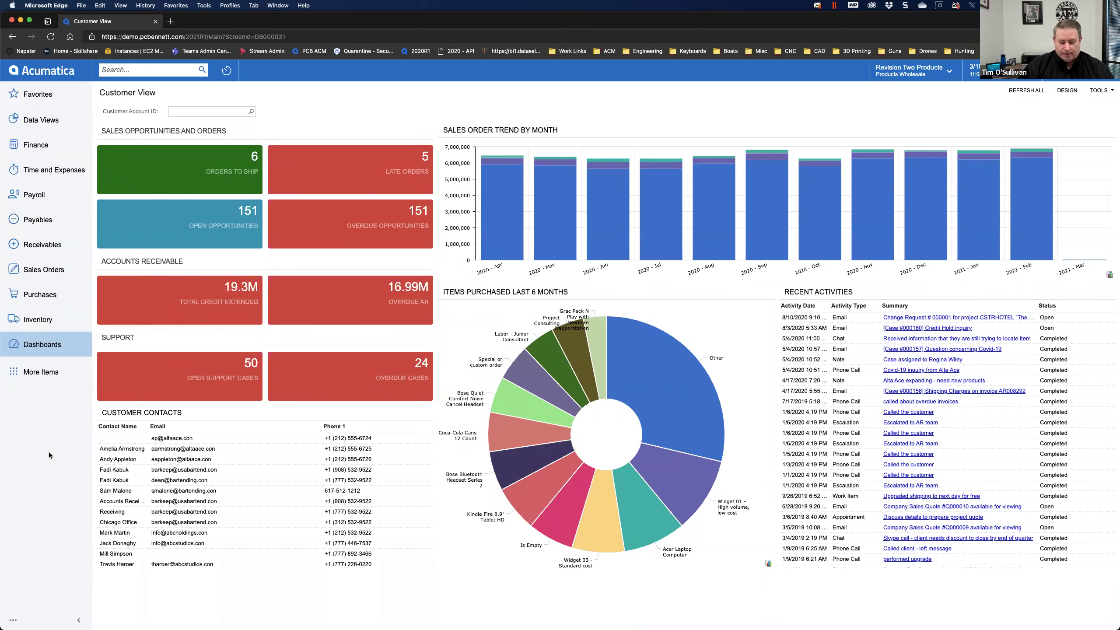
- Expand the Data Views workspace to show all entries and open the Webinar dashboard under Dashboard: Finance
{"action": "left_click", "coordinate": [51, 123]}
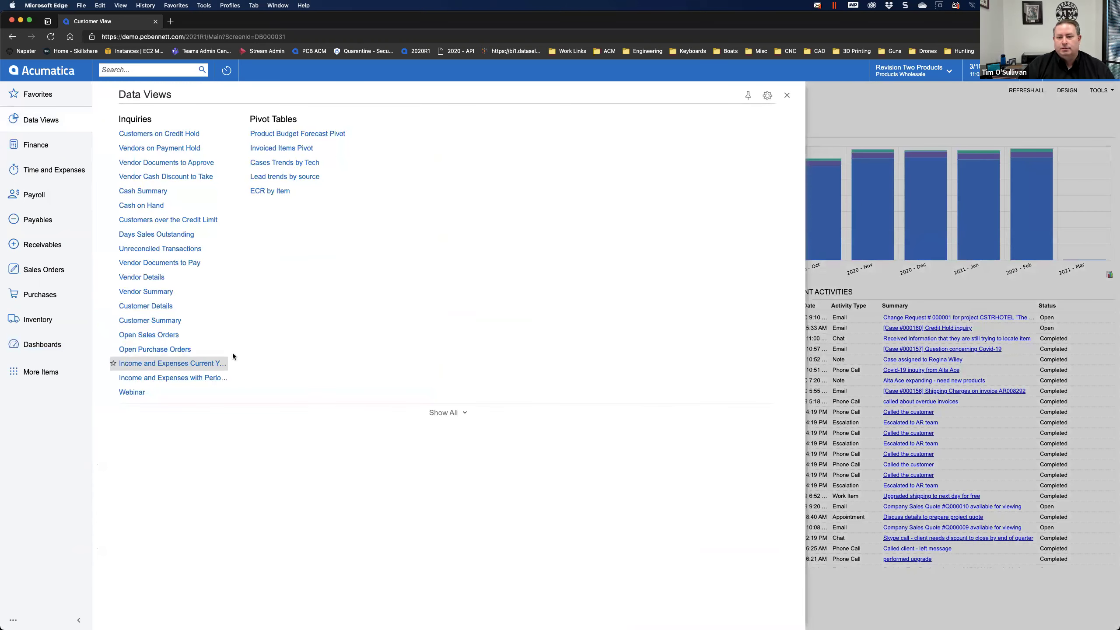
{"action": "left_click", "coordinate": [436, 413]}
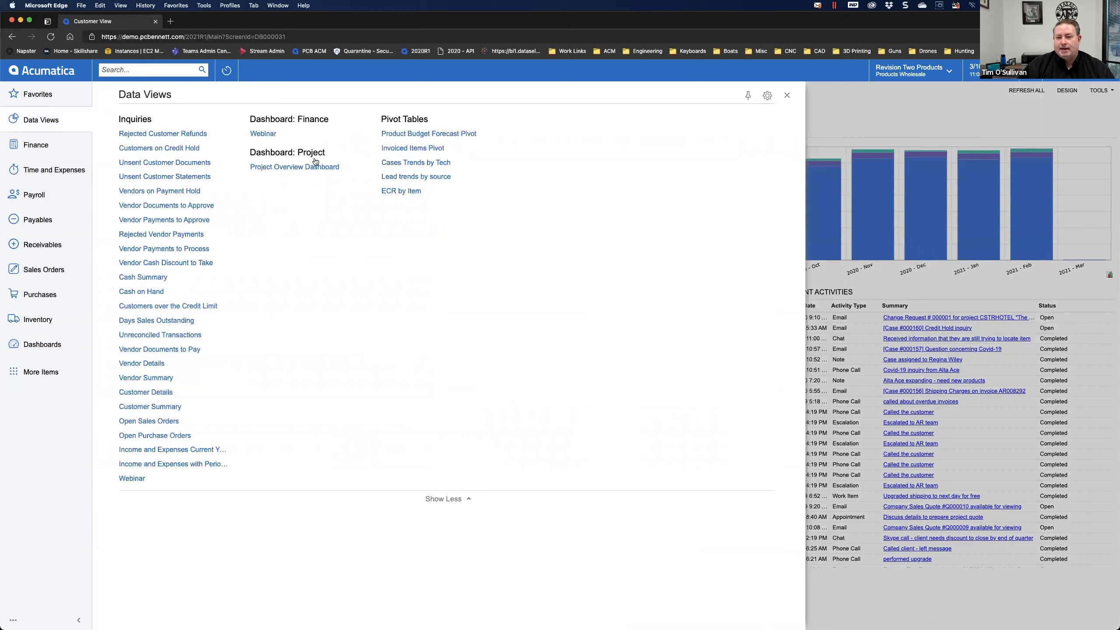
{"action": "left_click", "coordinate": [268, 134]}
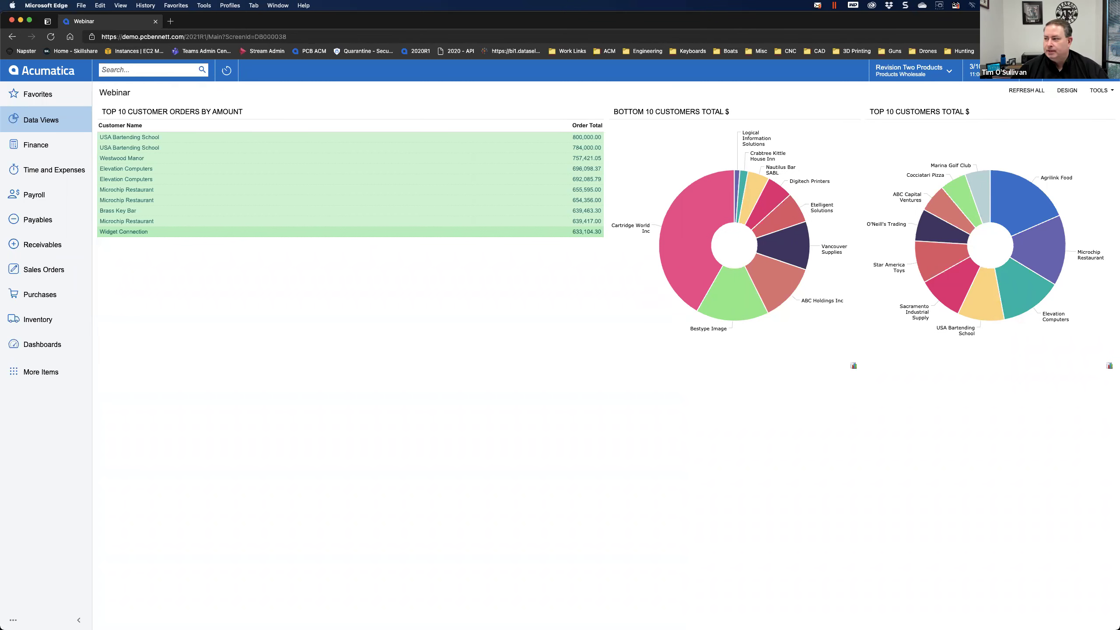
- Open Acumatica Educational Resources from the dashboard's help and go to the Reporting Tools guide for implementation consultants
{"action": "left_click", "coordinate": [1030, 74]}
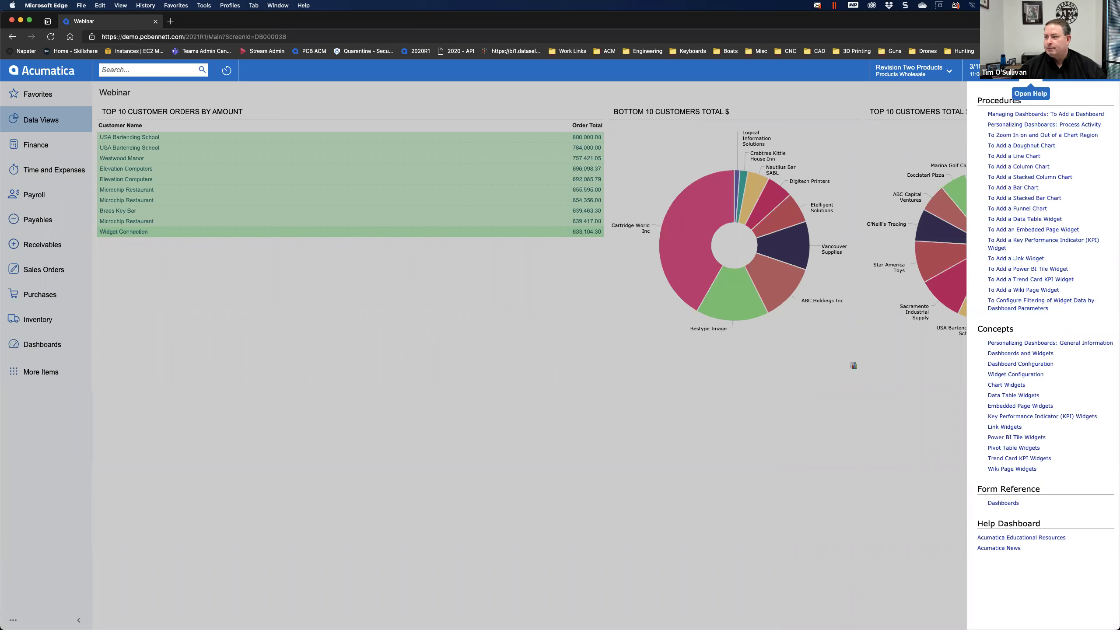
{"action": "left_click", "coordinate": [1023, 537]}
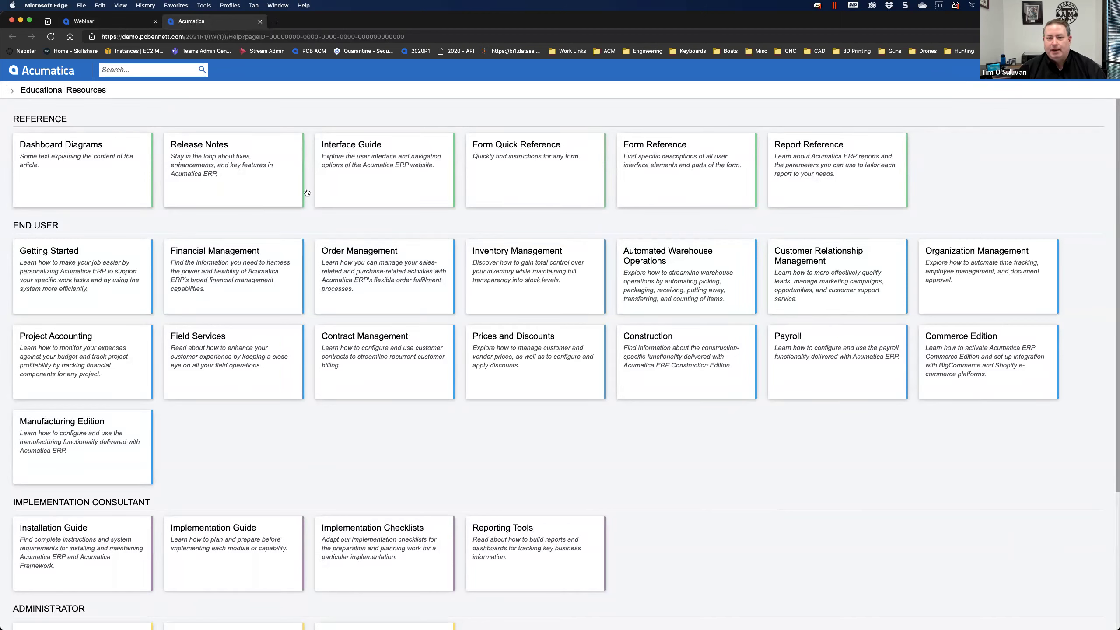
{"action": "scroll", "coordinate": [485, 302], "scroll_direction": "down", "scroll_amount": 1}
{"action": "scroll", "coordinate": [485, 302], "scroll_direction": "up", "scroll_amount": 1}
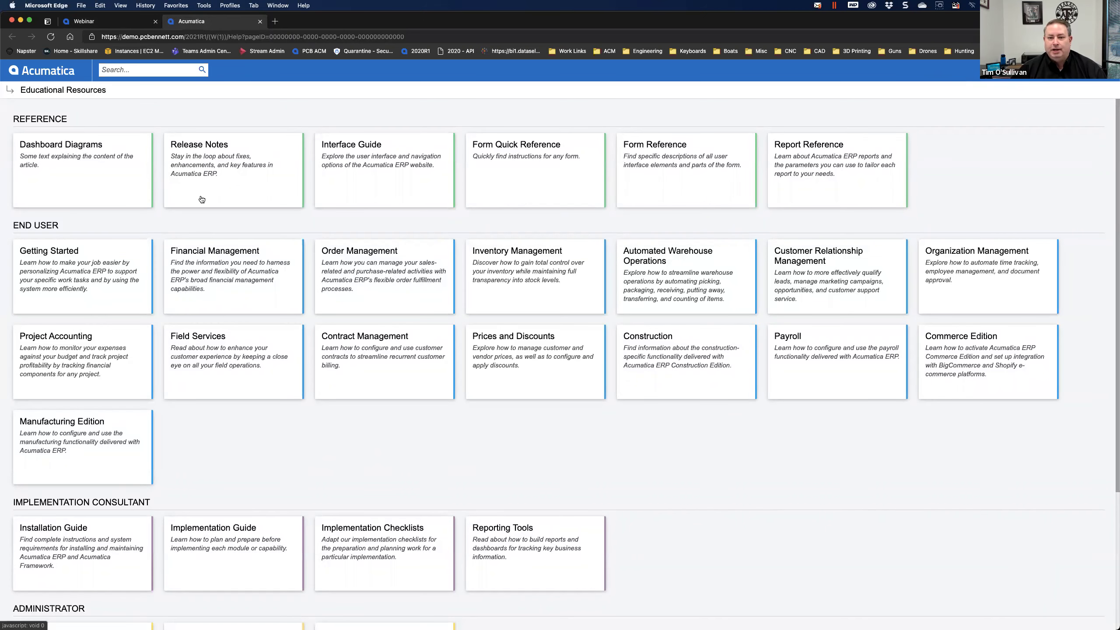
{"action": "scroll", "coordinate": [202, 199], "scroll_direction": "down", "scroll_amount": 5}
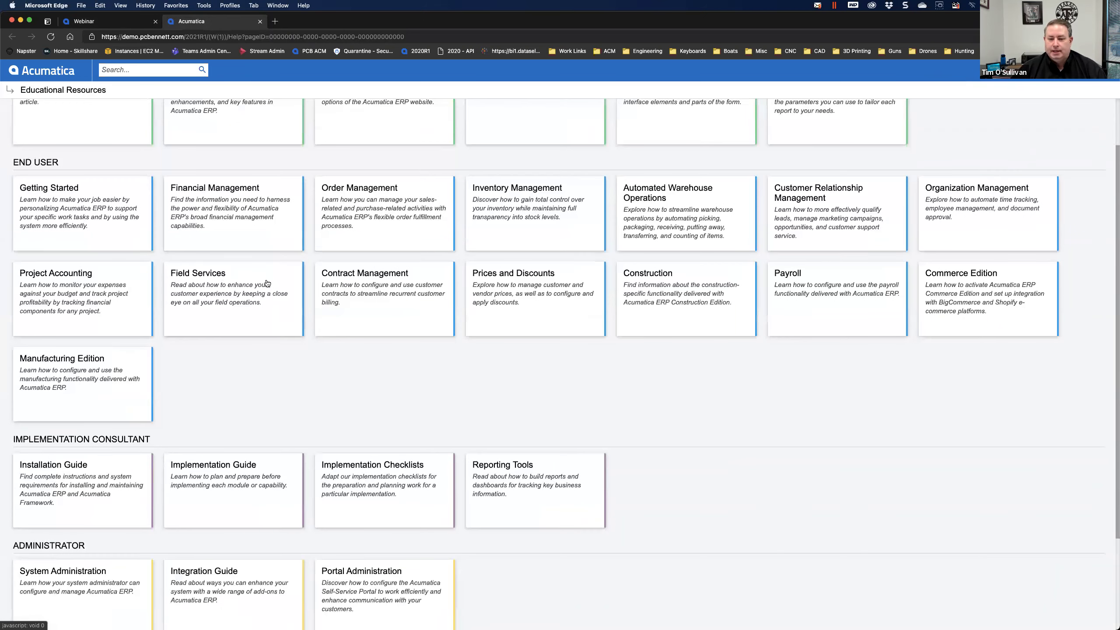
{"action": "scroll", "coordinate": [263, 335], "scroll_direction": "down", "scroll_amount": 1}
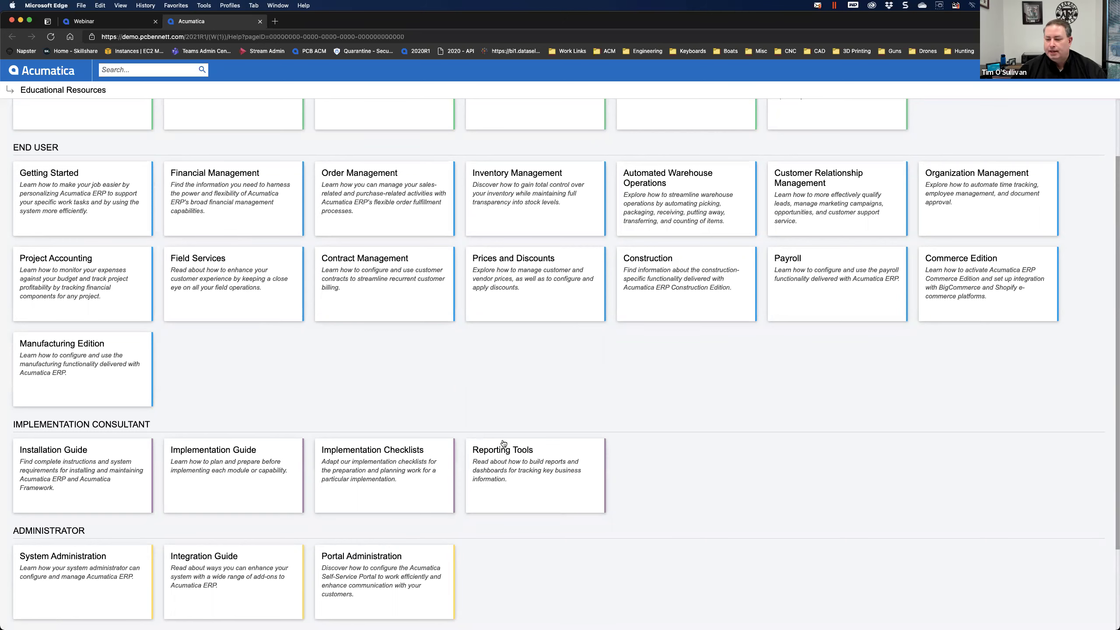
{"action": "left_click", "coordinate": [542, 471]}
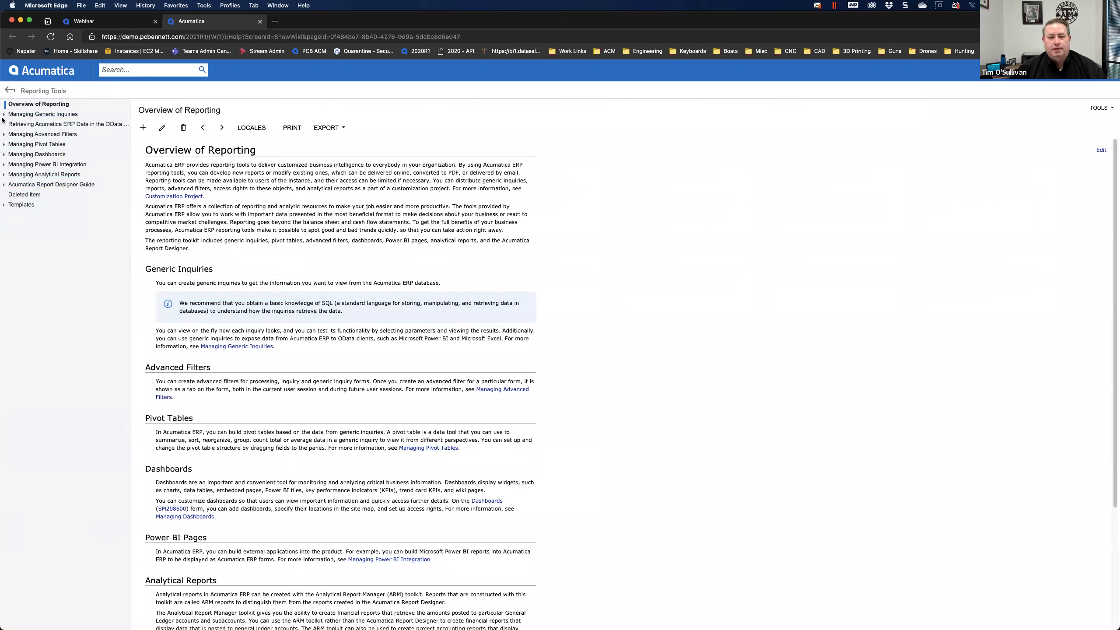
- Expand the Managing Dashboards and Managing Generic Inquiries topics and read the dashboards' General Information article through its widget types
{"action": "left_click", "coordinate": [4, 154]}
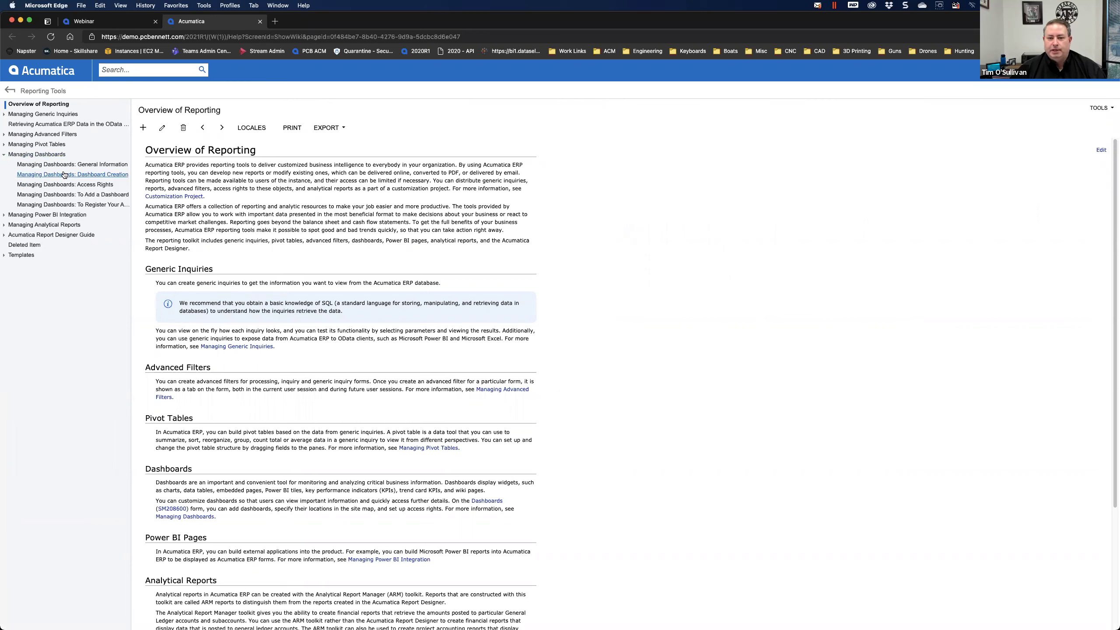
{"action": "left_click", "coordinate": [4, 114]}
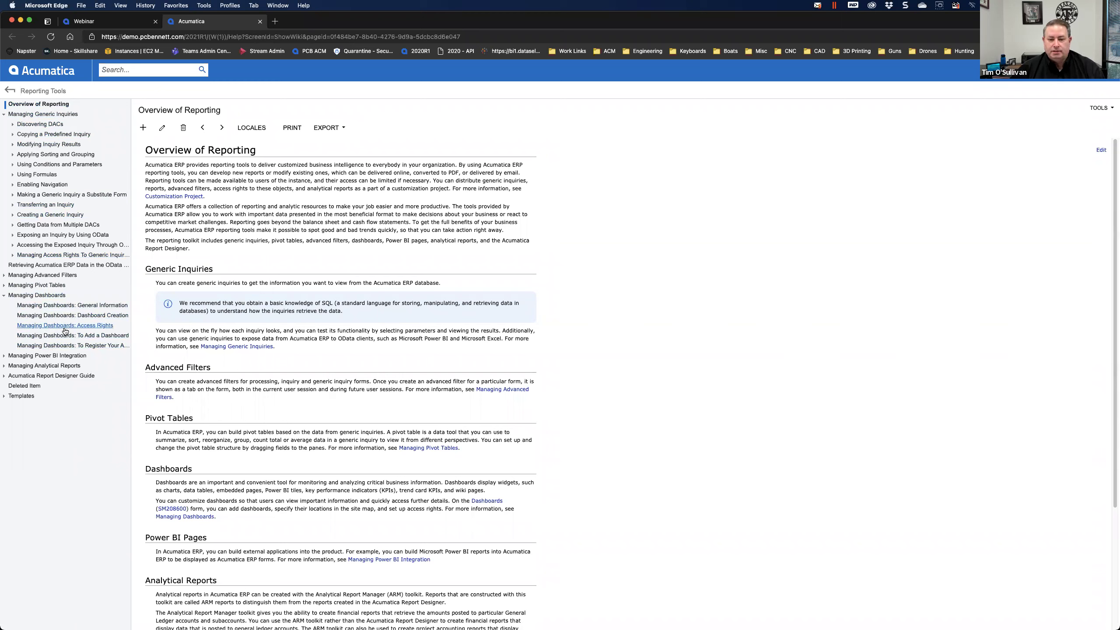
{"action": "left_click", "coordinate": [64, 307]}
{"action": "scroll", "coordinate": [343, 340], "scroll_direction": "down", "scroll_amount": 5}
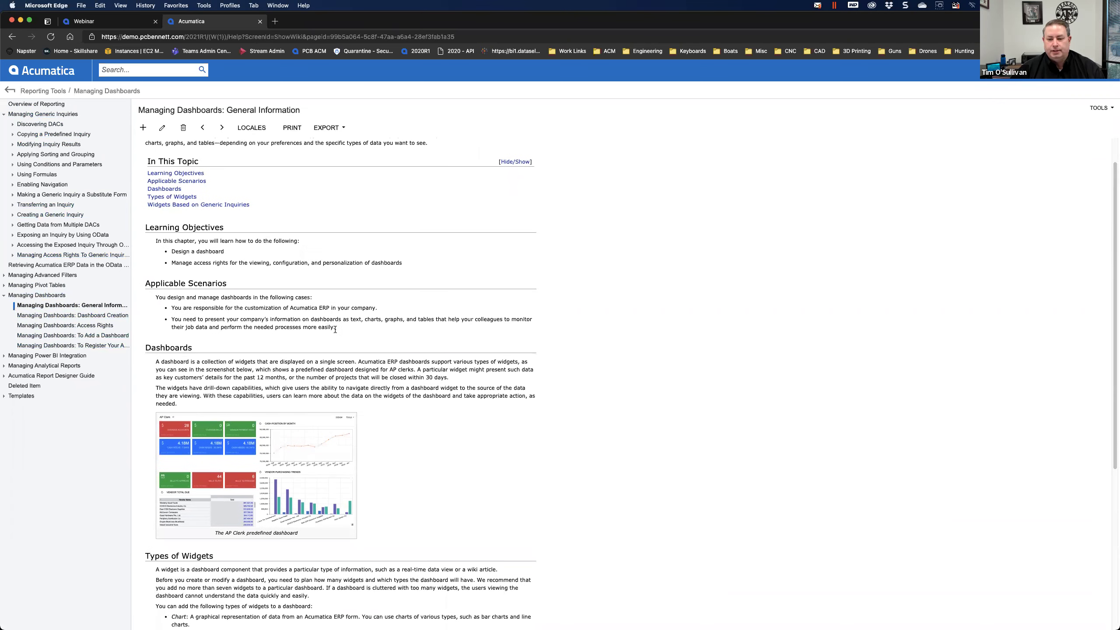
{"action": "scroll", "coordinate": [343, 340], "scroll_direction": "down", "scroll_amount": 3}
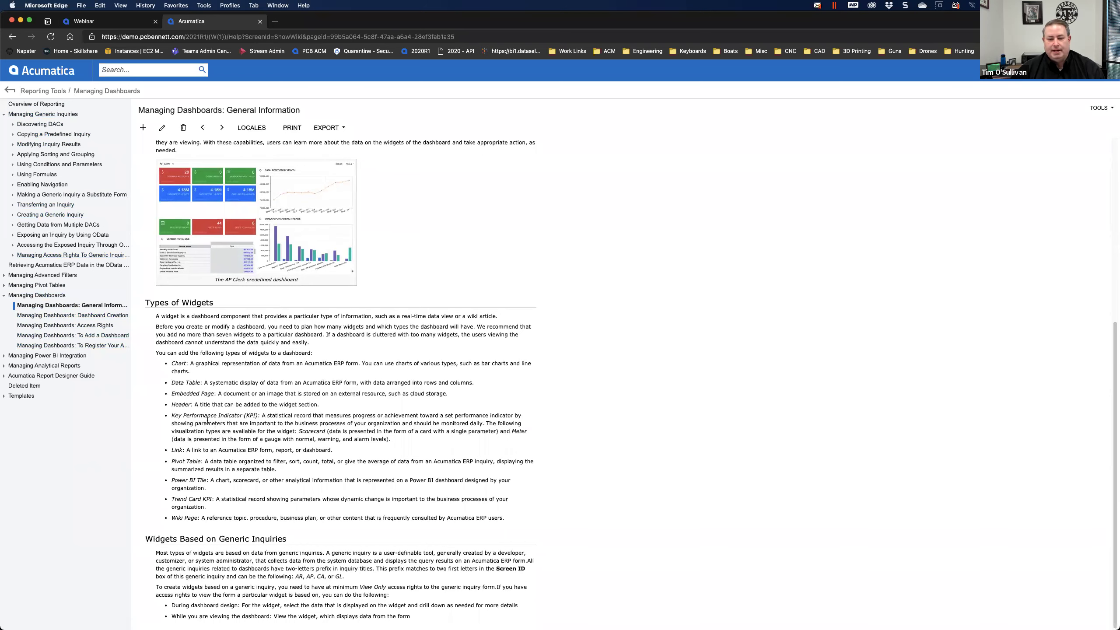
- Open the Managing Dashboards: Dashboard Creation article and examine the steps for creating a new dashboard
{"action": "left_click", "coordinate": [78, 315]}
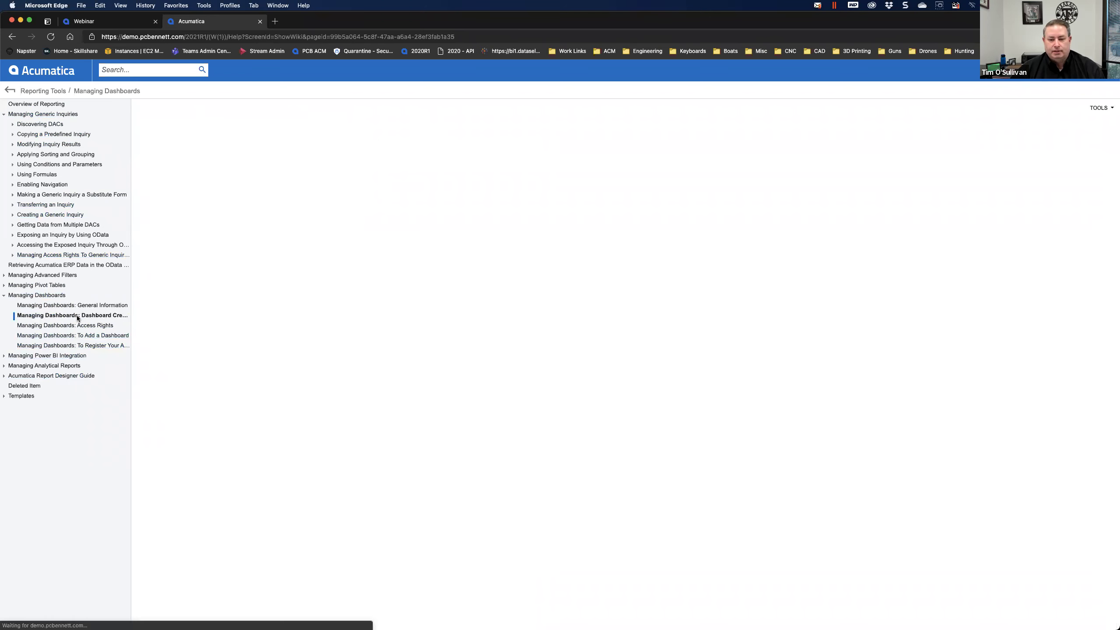
{"action": "left_click_drag", "start_coordinate": [145, 199], "coordinate": [311, 416]}
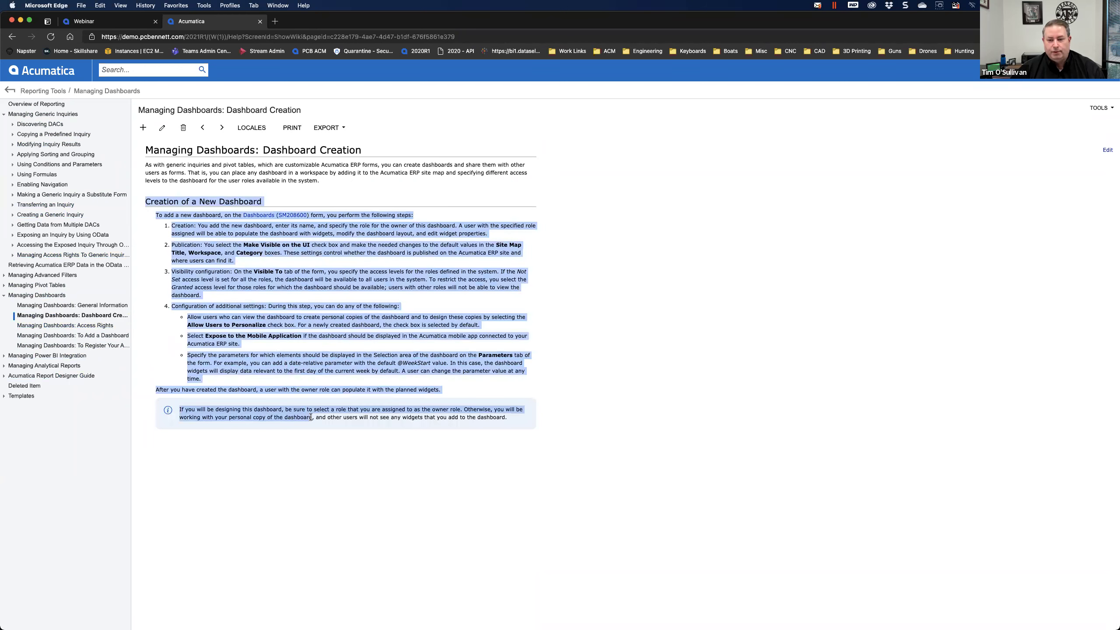
{"action": "left_click", "coordinate": [309, 473]}
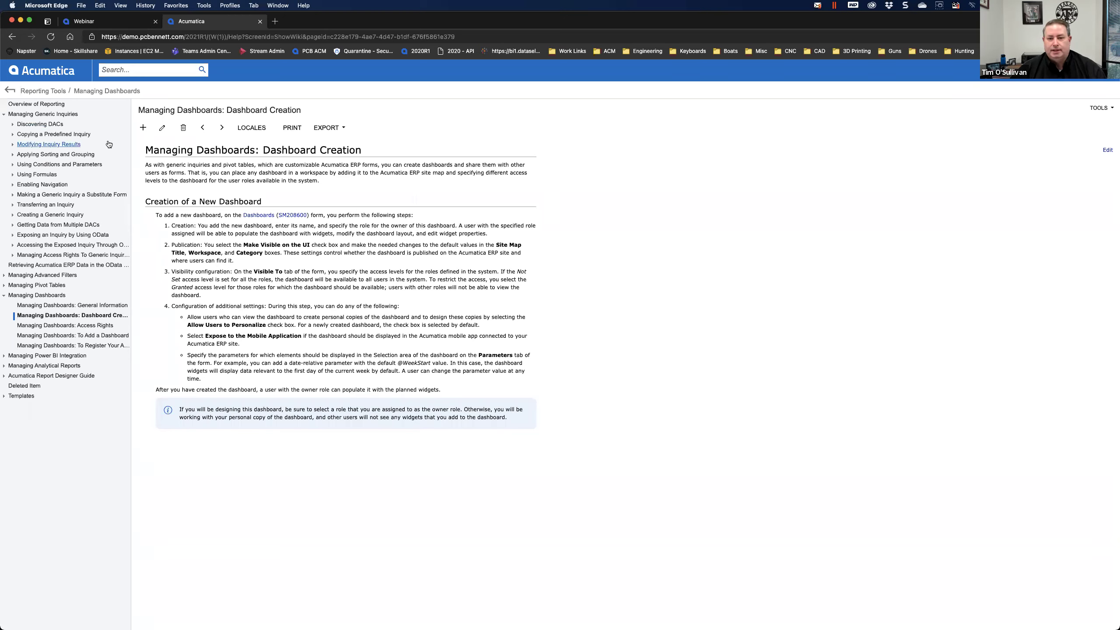
- Return to the Educational Resources overview, look through its guide categories, and close the help page
{"action": "left_click", "coordinate": [10, 91]}
{"action": "scroll", "coordinate": [207, 229], "scroll_direction": "up", "scroll_amount": 3}
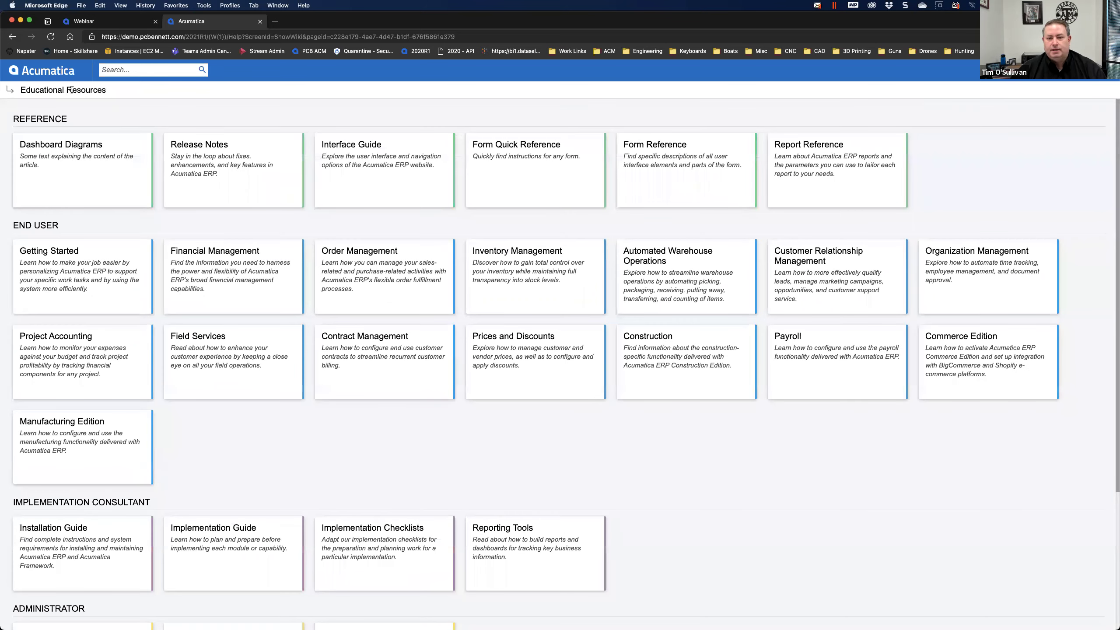
{"action": "scroll", "coordinate": [425, 388], "scroll_direction": "down", "scroll_amount": 5}
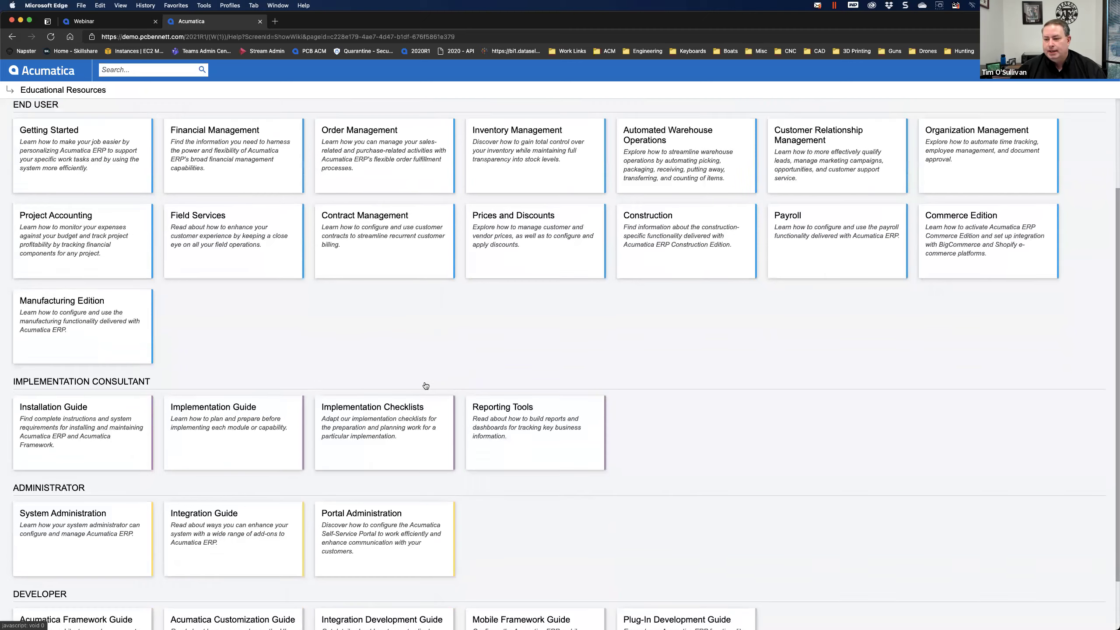
{"action": "scroll", "coordinate": [424, 384], "scroll_direction": "up", "scroll_amount": 3}
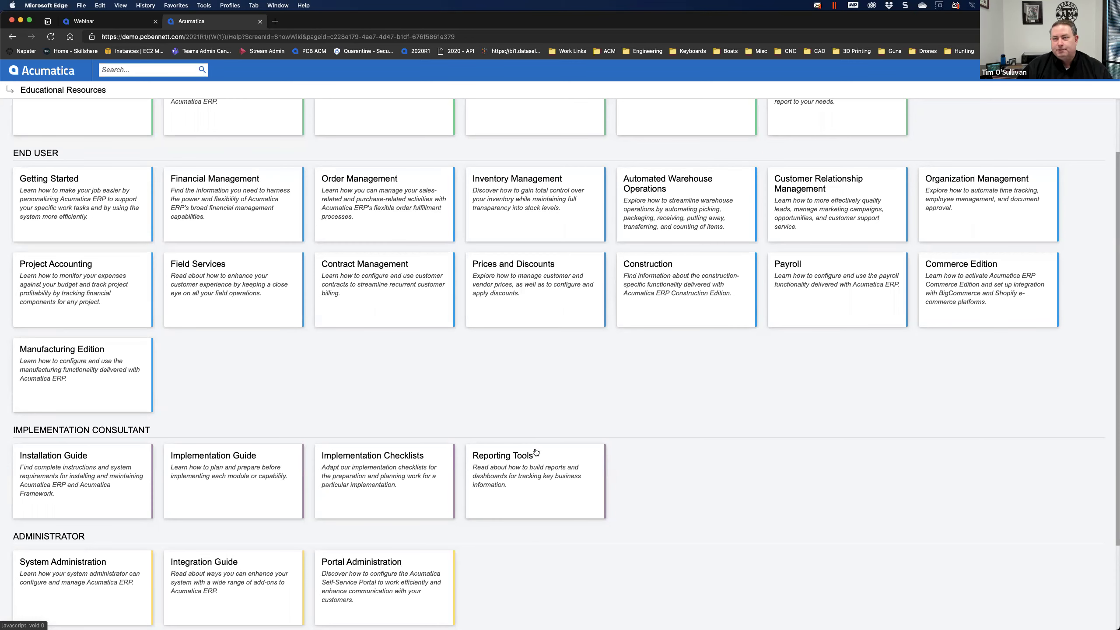
{"action": "scroll", "coordinate": [524, 425], "scroll_direction": "up", "scroll_amount": 2}
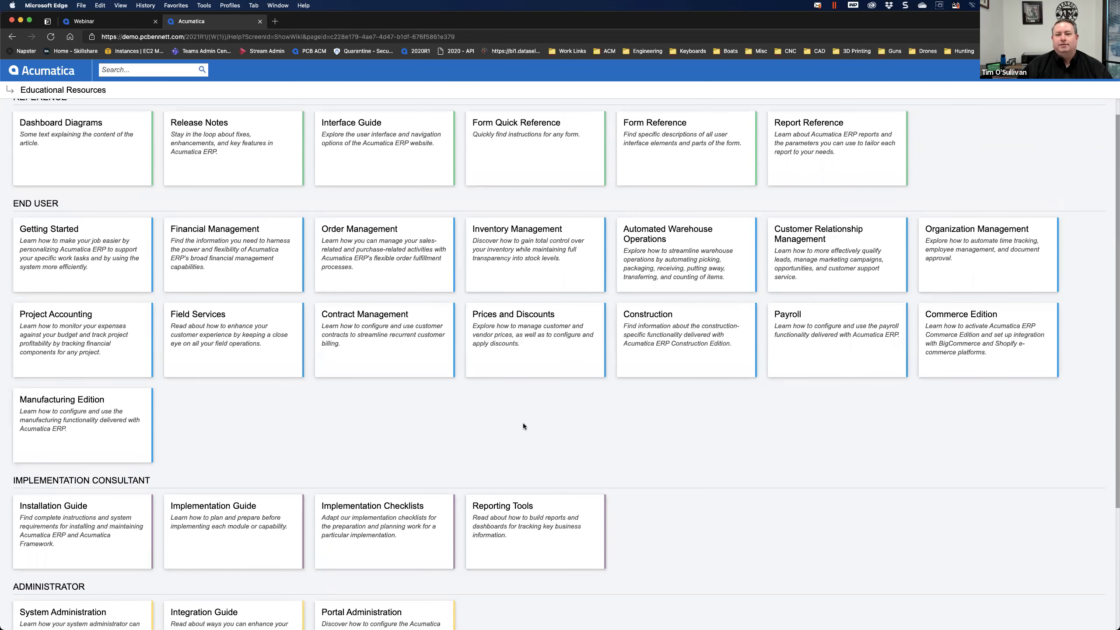
{"action": "left_click", "coordinate": [261, 22]}
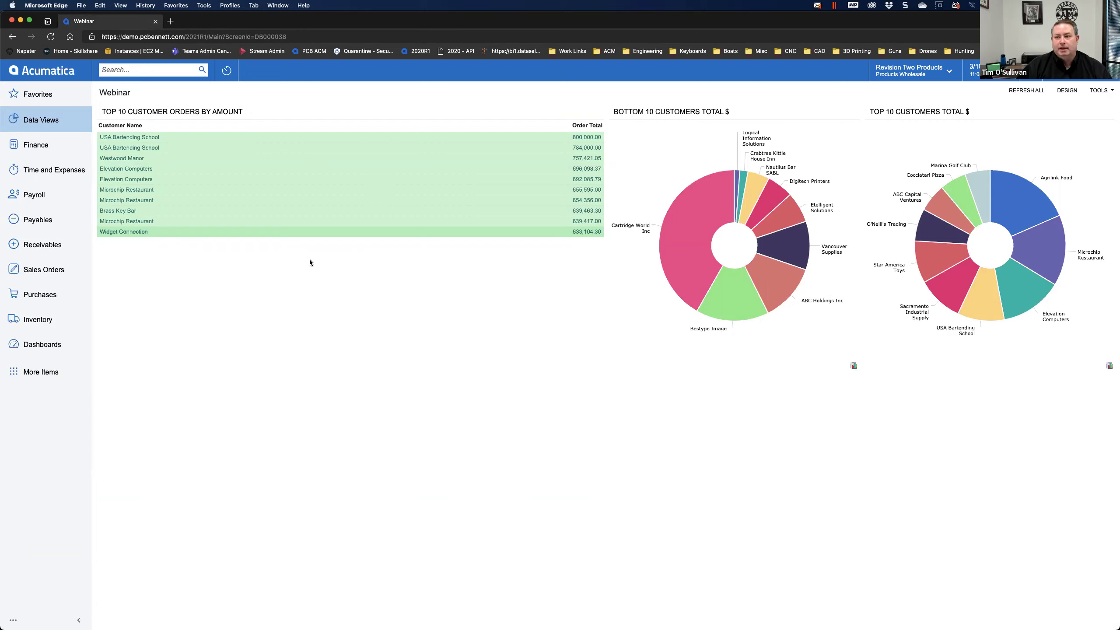
- Search for "users", open the Users form, and load the admin login's record
{"action": "type", "text": "users"}
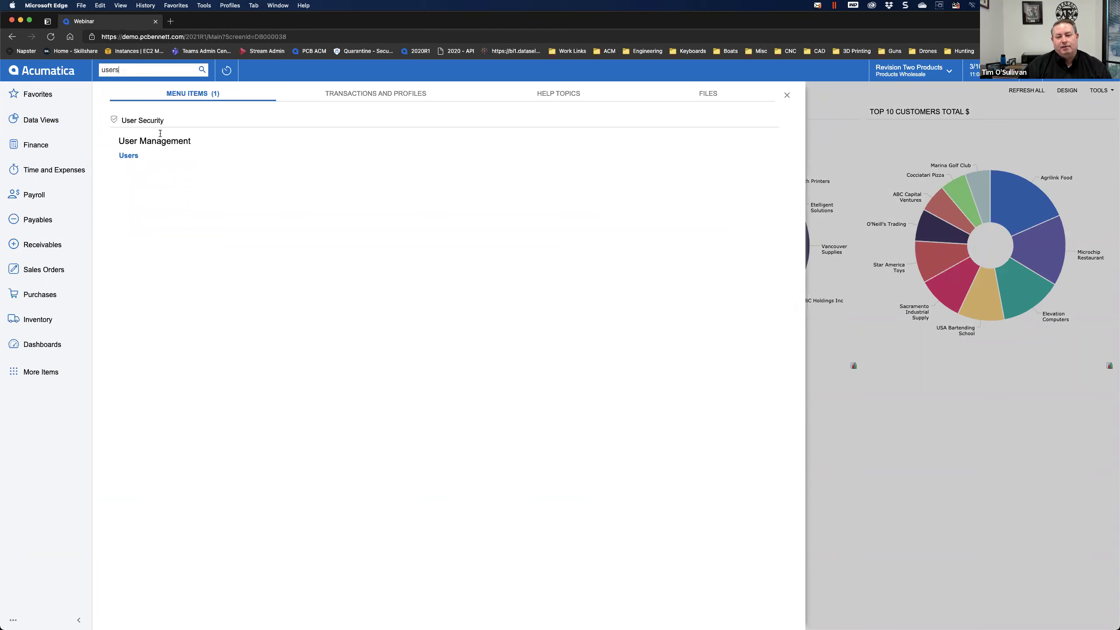
{"action": "left_click", "coordinate": [129, 158]}
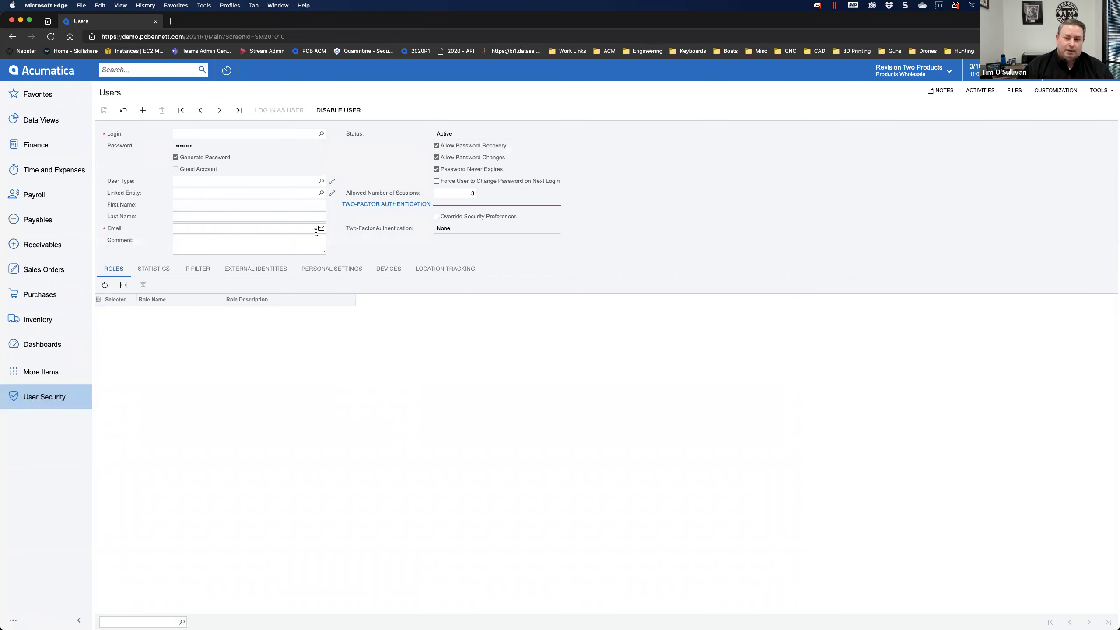
{"action": "left_click", "coordinate": [321, 135]}
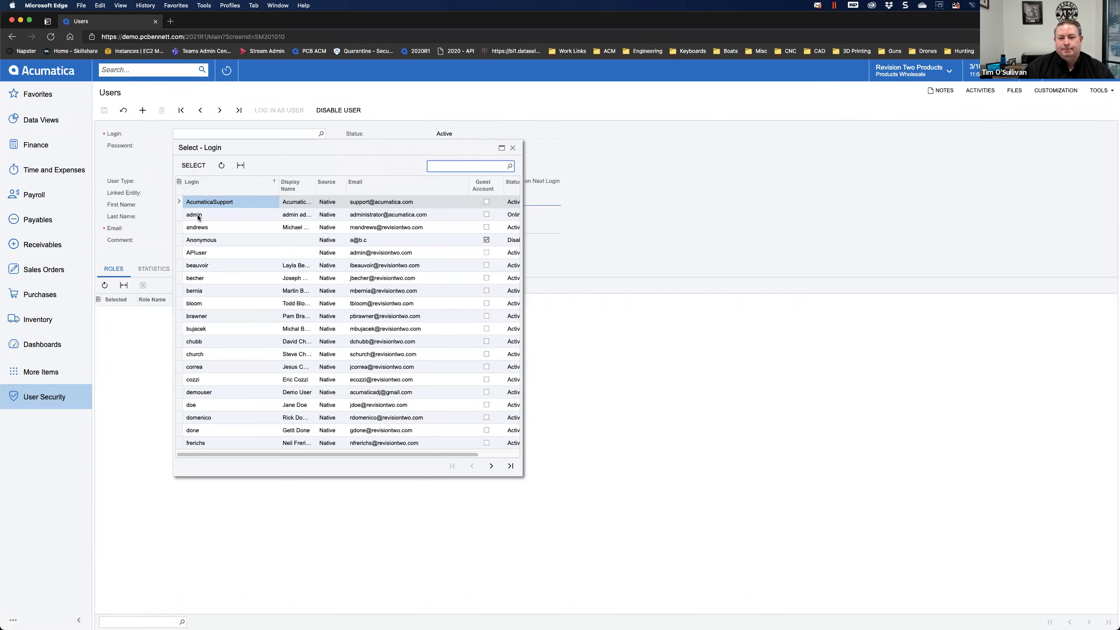
{"action": "left_click", "coordinate": [196, 218]}
{"action": "double_click", "coordinate": [196, 218]}
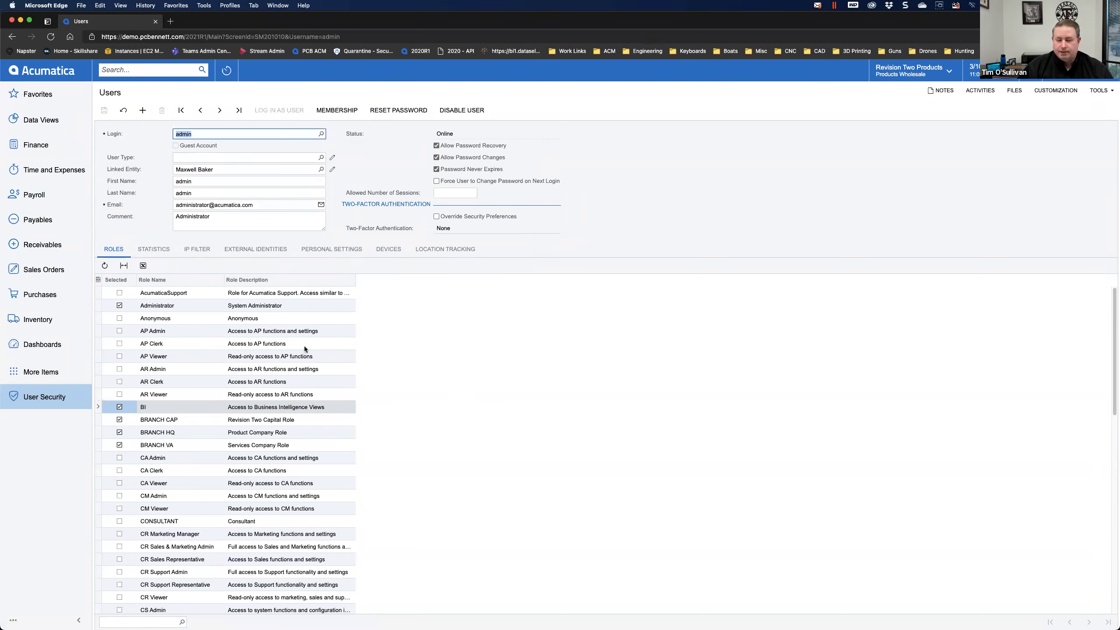
- Review the roles selected for the admin user, from BI down to DashboardDesigner
{"action": "scroll", "coordinate": [294, 373], "scroll_direction": "down", "scroll_amount": 1}
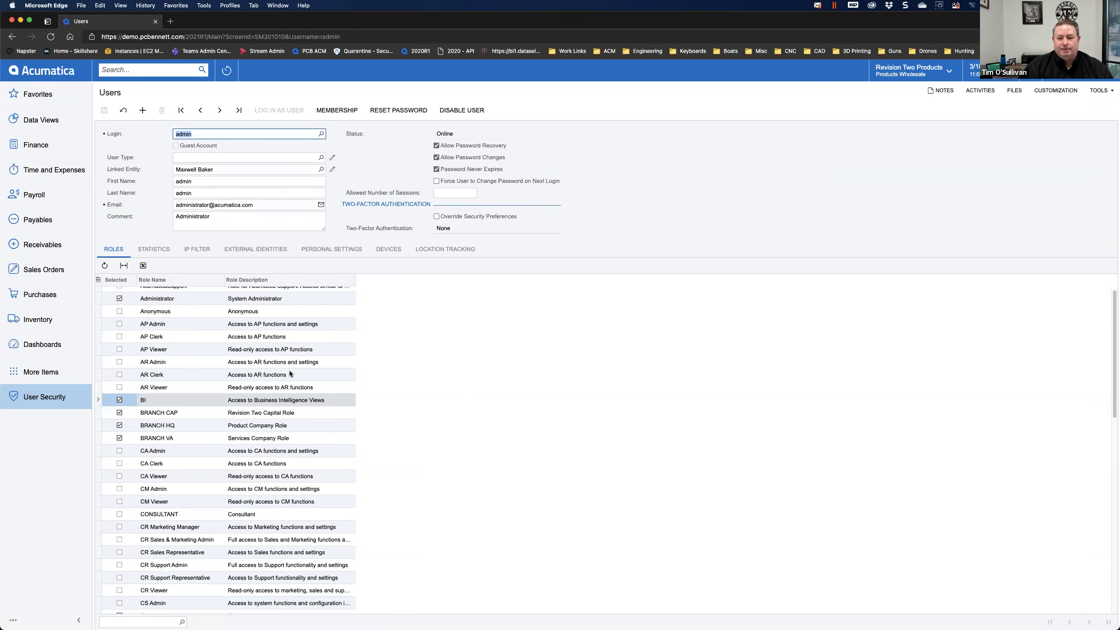
{"action": "scroll", "coordinate": [290, 374], "scroll_direction": "down", "scroll_amount": 1}
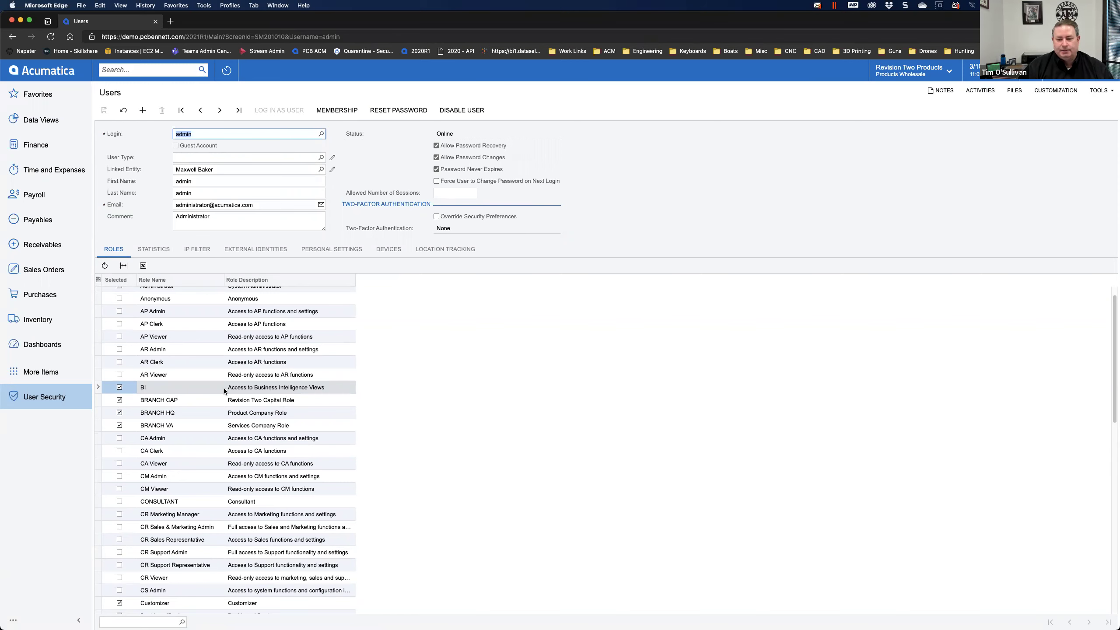
{"action": "scroll", "coordinate": [313, 414], "scroll_direction": "down", "scroll_amount": 3}
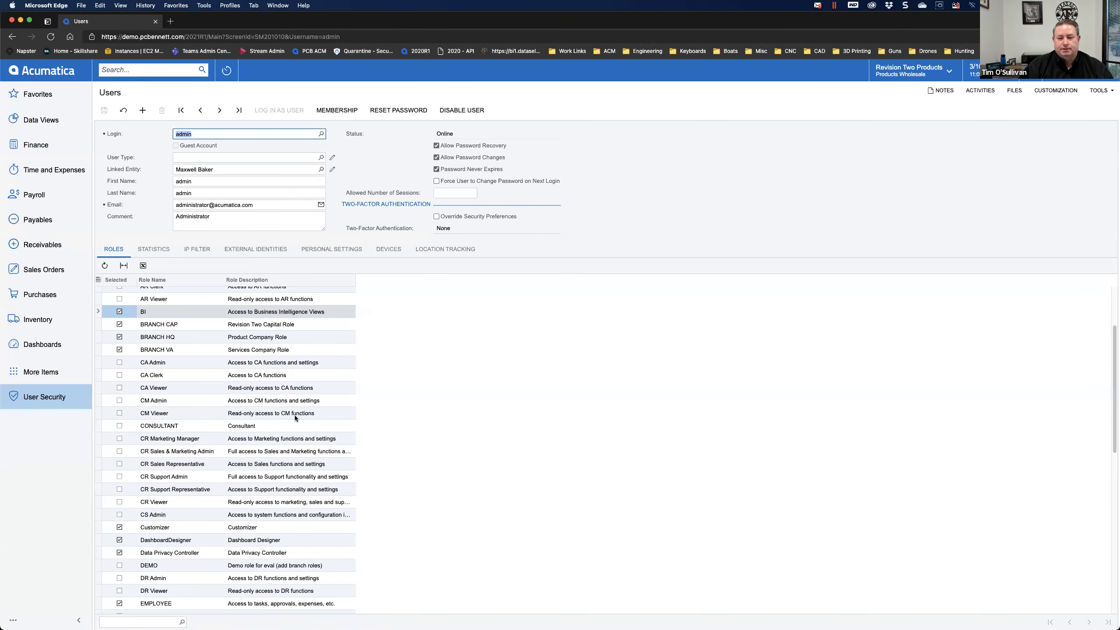
- Look through the admin user's remaining roles around DashboardDesigner, Data Privacy Controller and EMPLOYEE
{"action": "scroll", "coordinate": [246, 423], "scroll_direction": "down", "scroll_amount": 1}
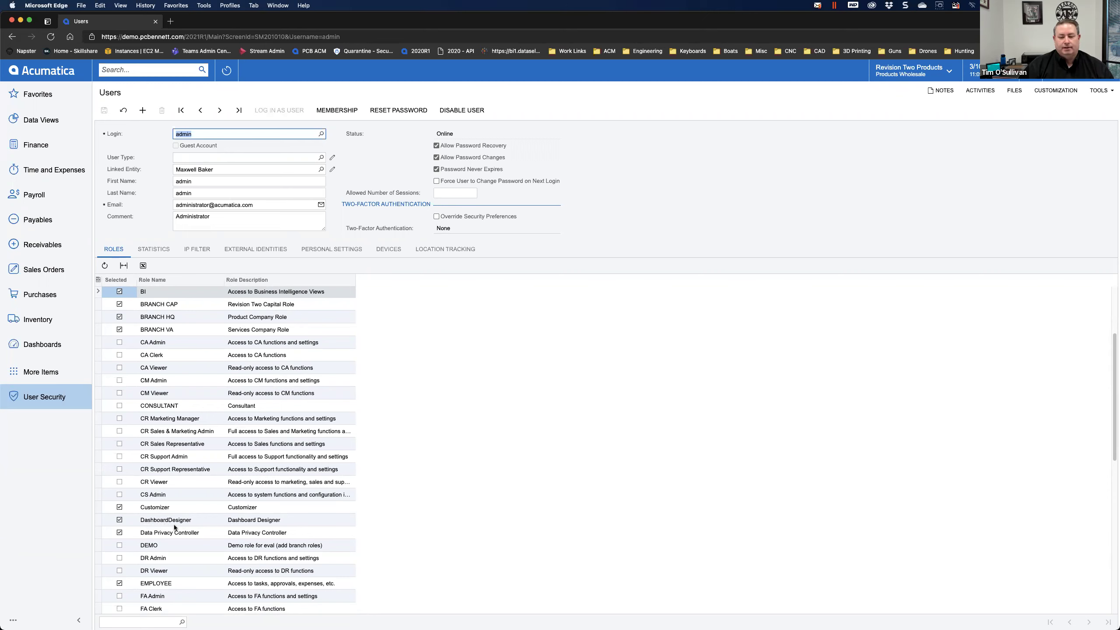
{"action": "scroll", "coordinate": [434, 490], "scroll_direction": "down", "scroll_amount": 5}
{"action": "scroll", "coordinate": [434, 492], "scroll_direction": "up", "scroll_amount": 4}
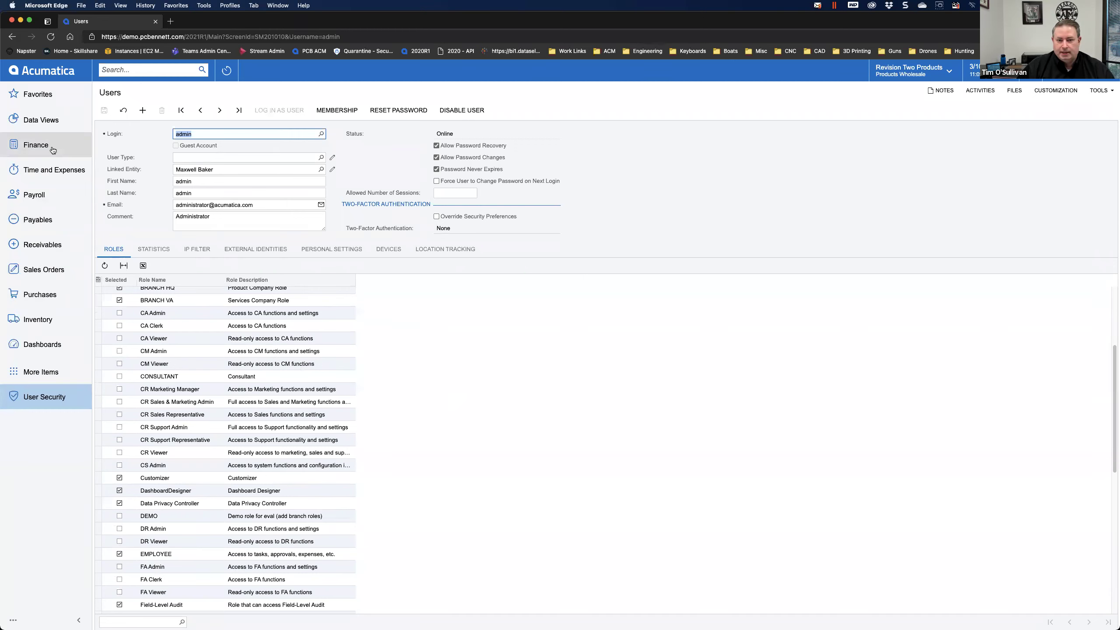
- Open the Webinar dashboard from the Data Views workspace and switch it to design mode
{"action": "left_click", "coordinate": [35, 123]}
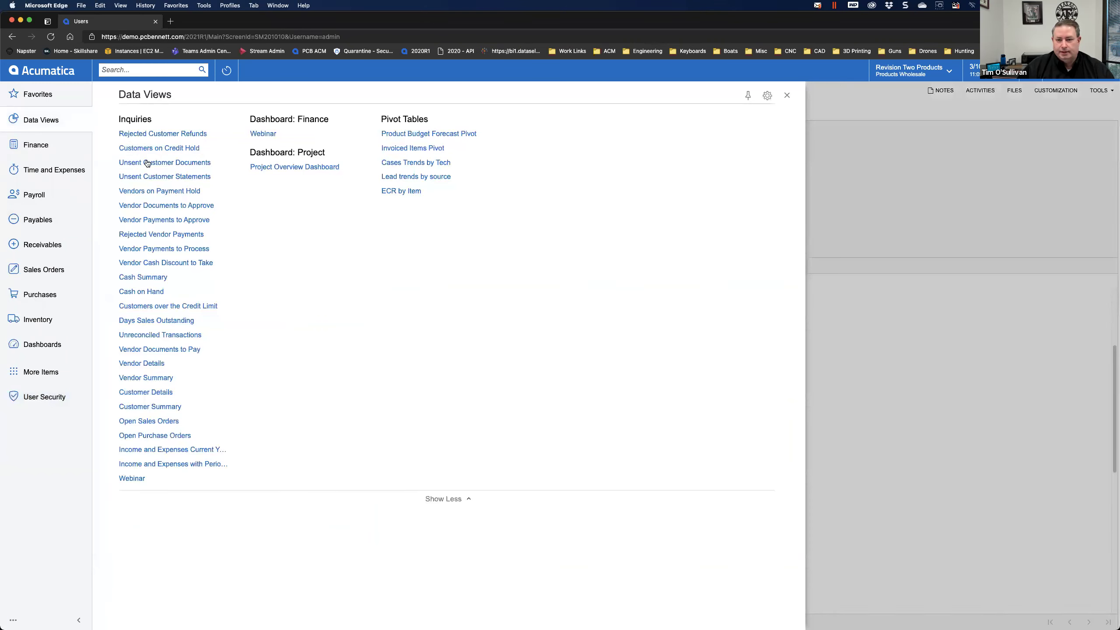
{"action": "left_click", "coordinate": [266, 136]}
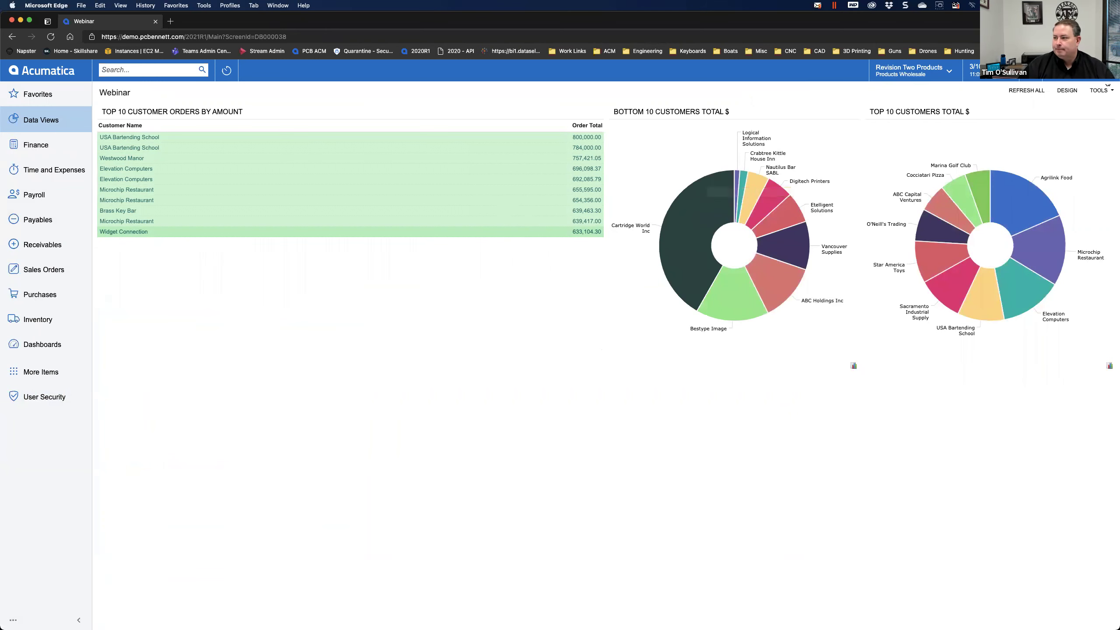
{"action": "left_click", "coordinate": [1067, 91]}
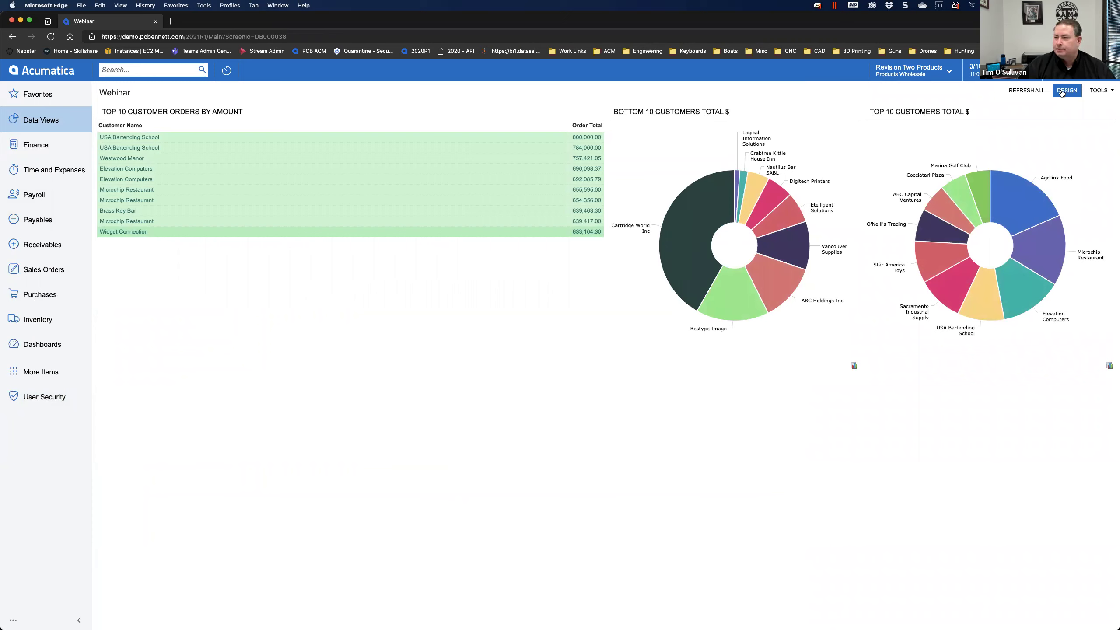
{"action": "left_click", "coordinate": [1061, 91]}
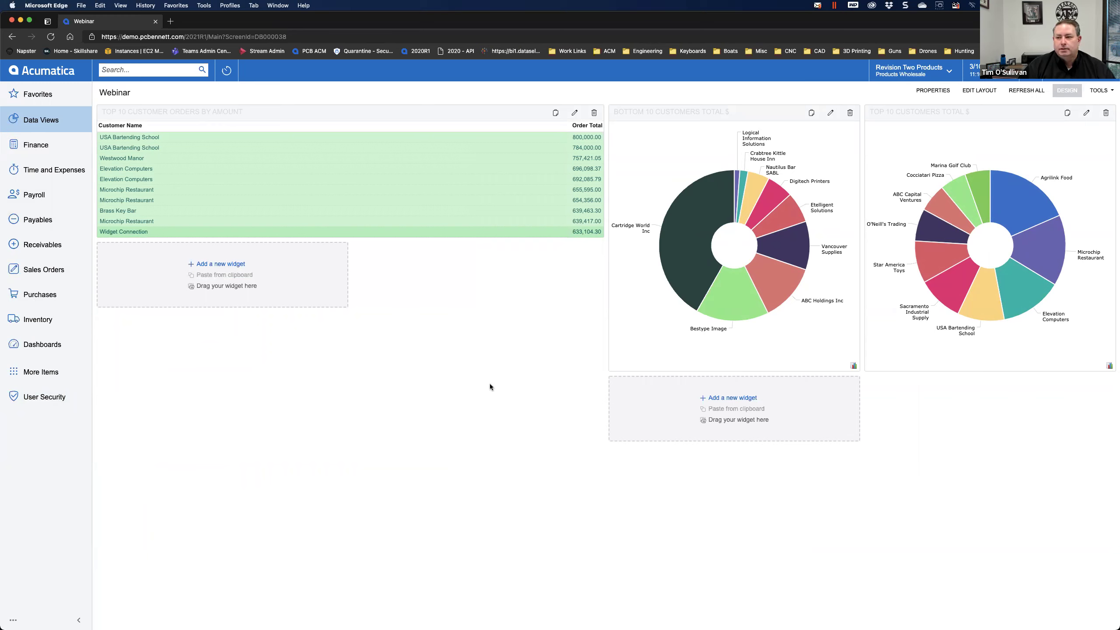
- Examine the inquiry screen set for the Top 10 Customer Orders by Amount widget, and close its properties without changes
{"action": "left_click", "coordinate": [574, 114]}
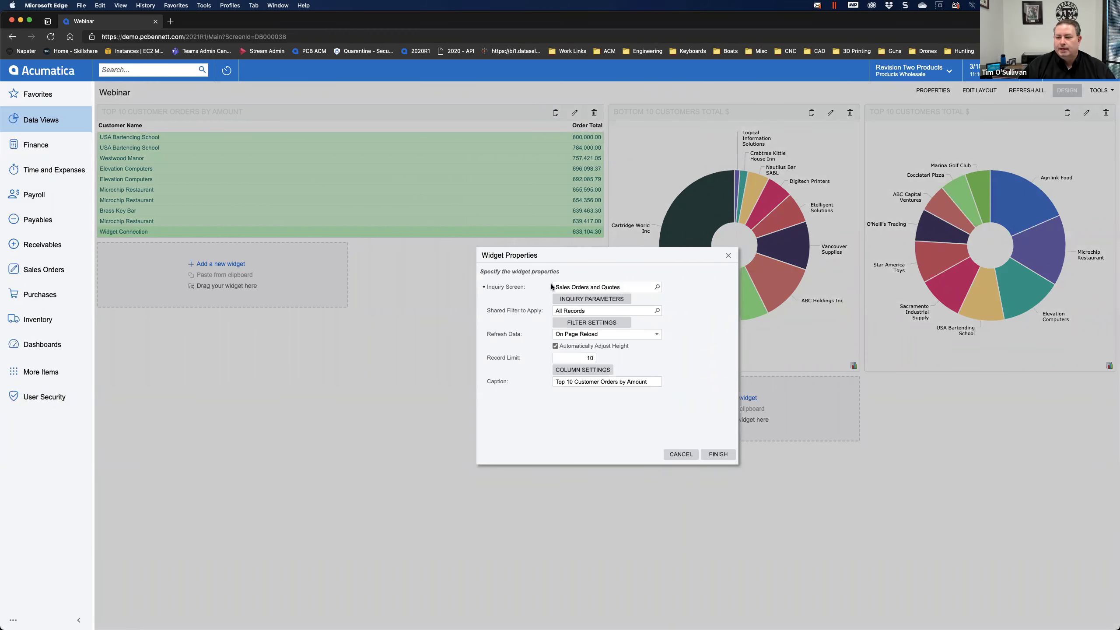
{"action": "left_click_drag", "start_coordinate": [552, 286], "coordinate": [619, 287]}
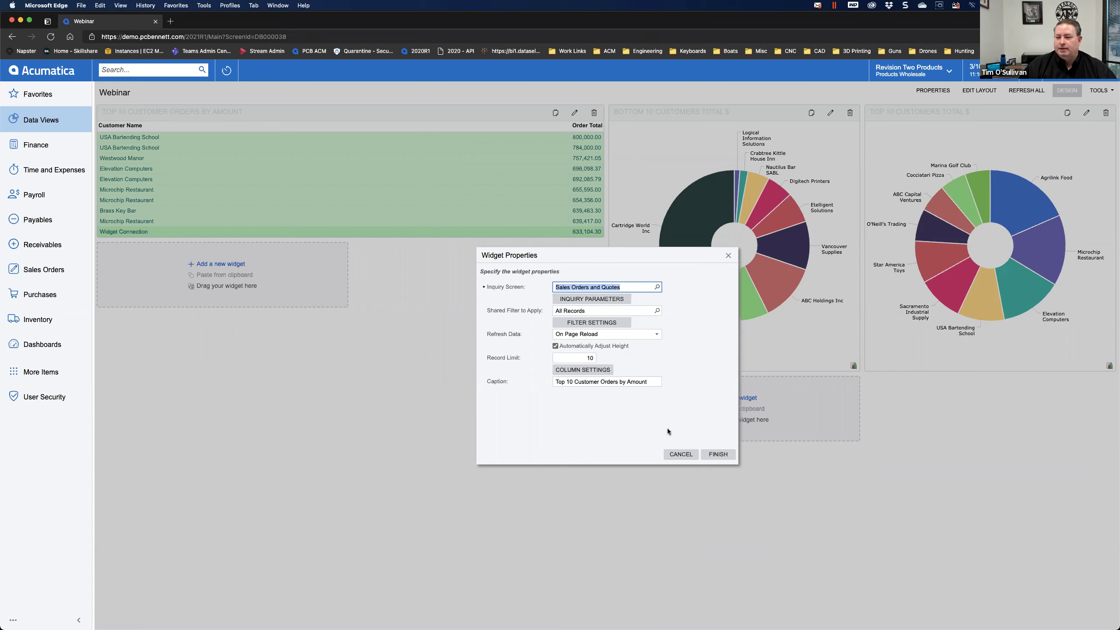
{"action": "left_click", "coordinate": [674, 454]}
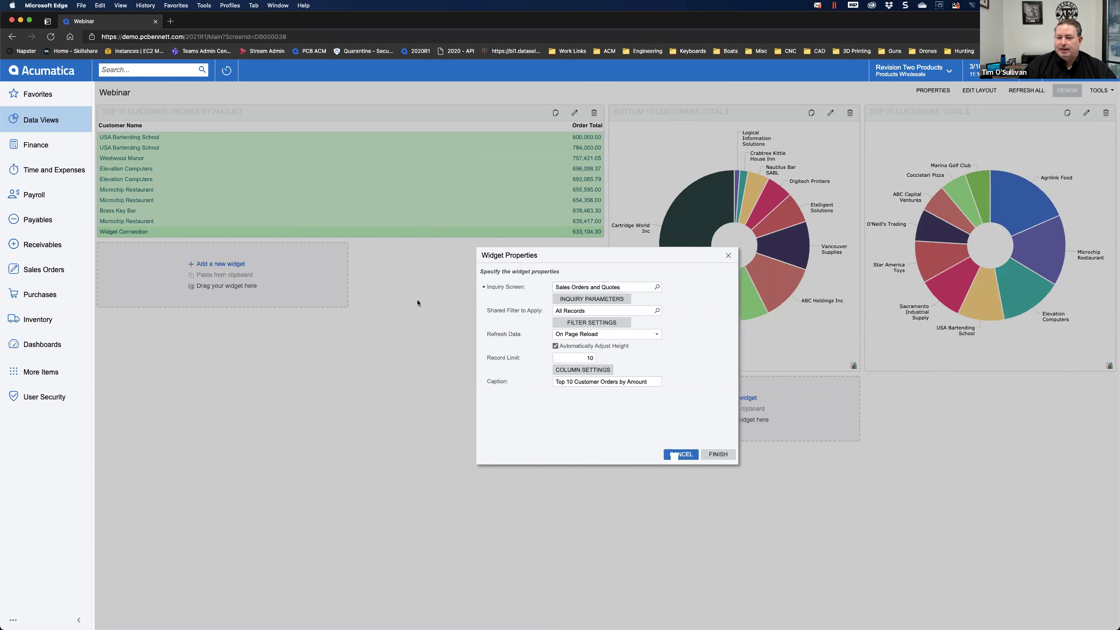
- Duplicate the dashboard's browser tab and open the Generic Inquiry form from the favorites in the copy
{"action": "right_click", "coordinate": [105, 21]}
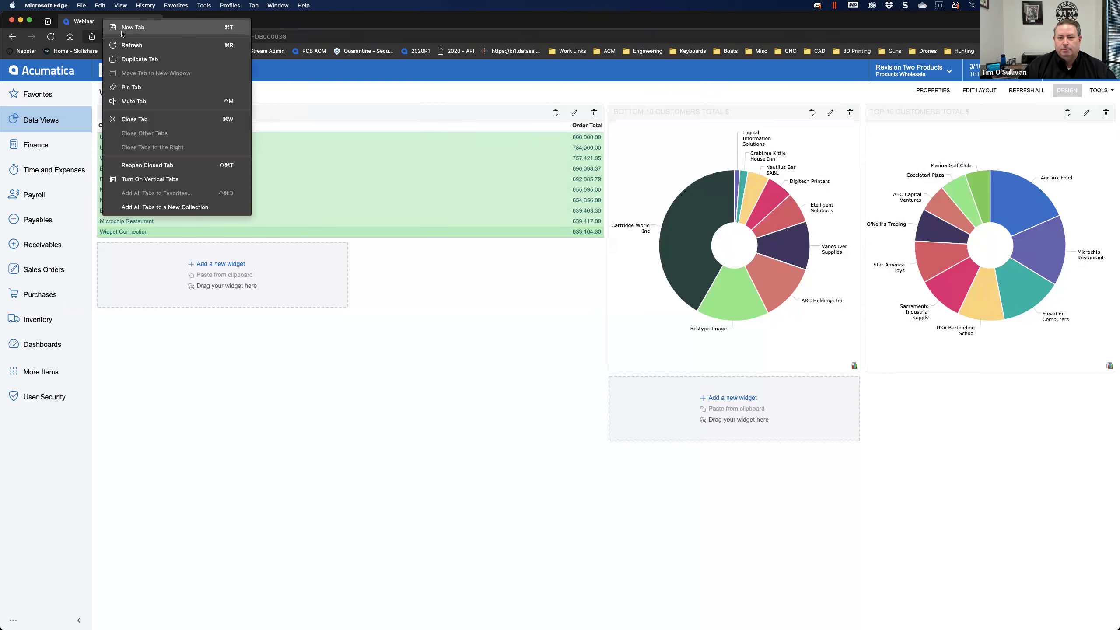
{"action": "left_click", "coordinate": [131, 61]}
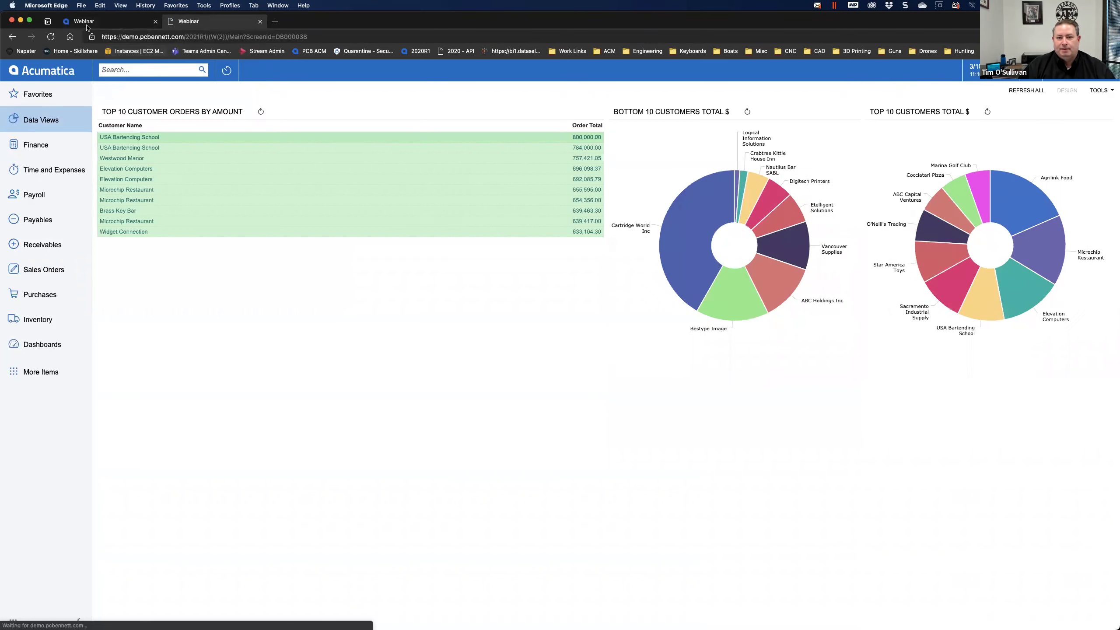
{"action": "left_click", "coordinate": [169, 23]}
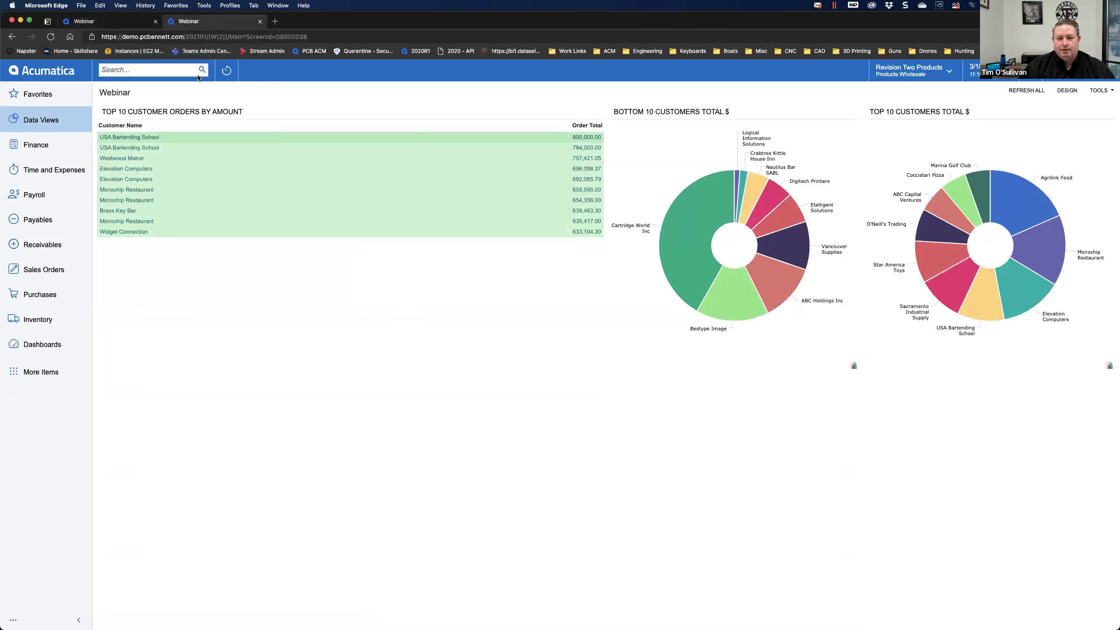
{"action": "left_click", "coordinate": [37, 94]}
{"action": "left_click", "coordinate": [140, 134]}
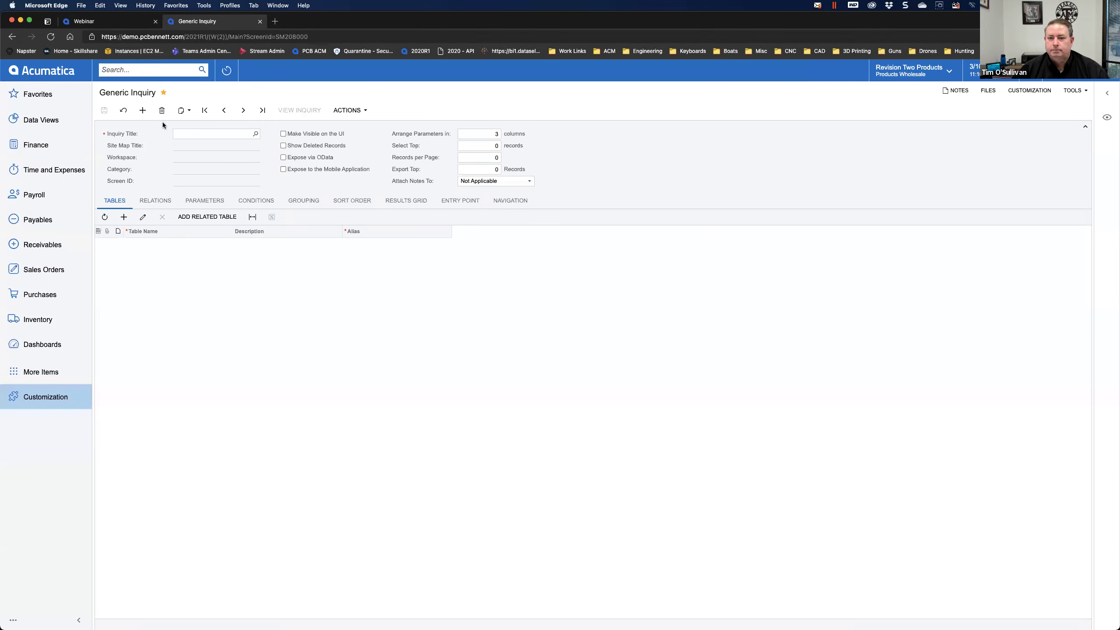
- Search the inquiry titles for "sales order" and load the SalesOrdersAndQuotes inquiry
{"action": "left_click", "coordinate": [256, 137]}
{"action": "type", "text": "sales"}
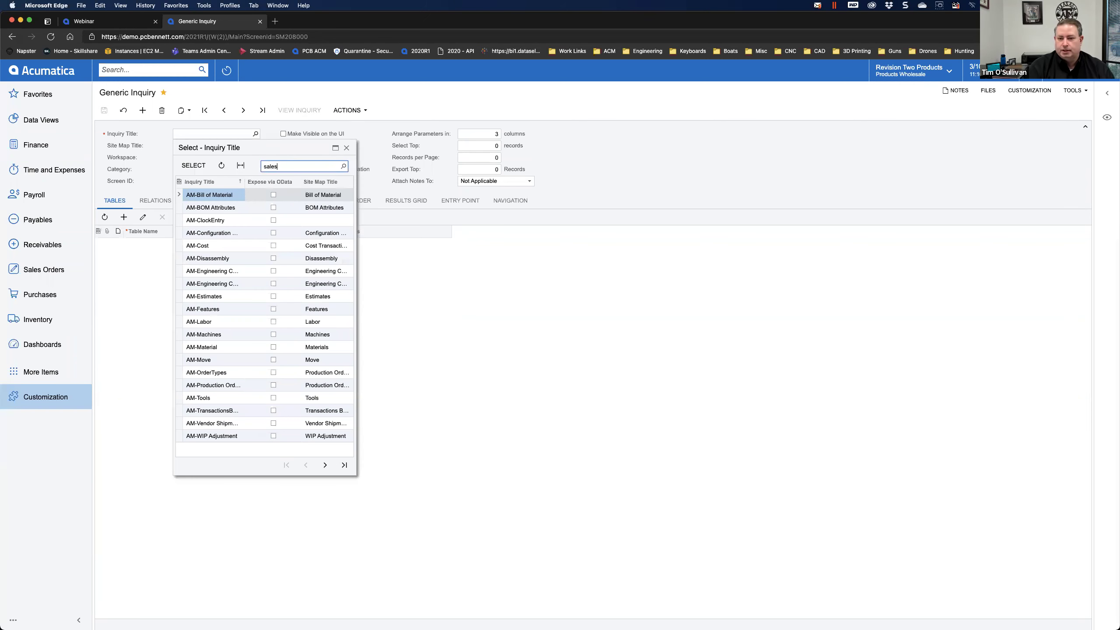
{"action": "type", "text": " order"}
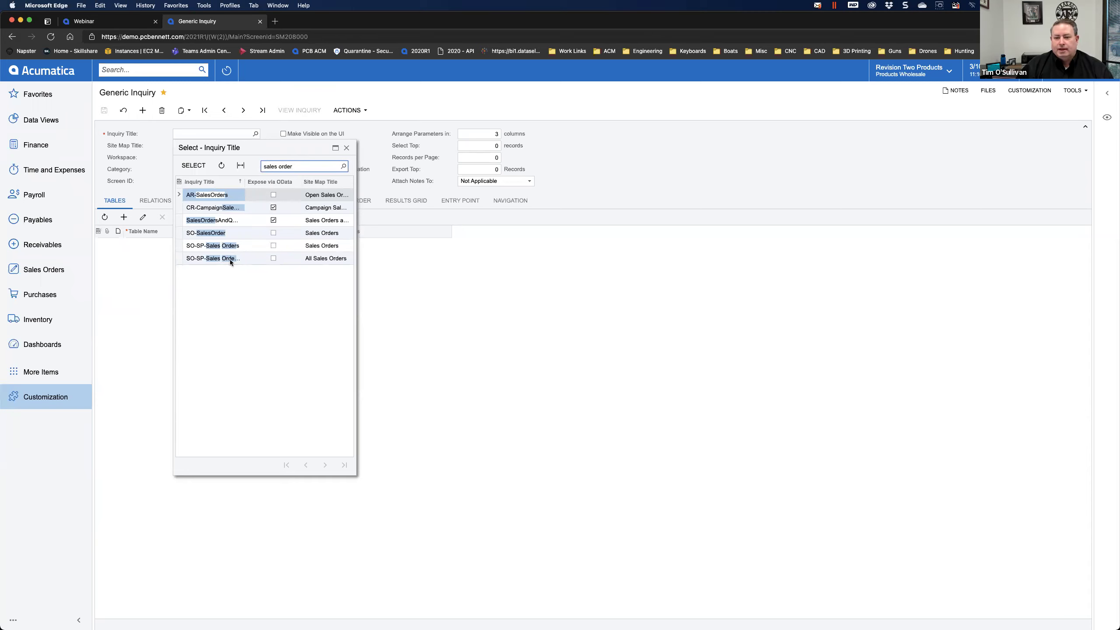
{"action": "left_click", "coordinate": [216, 220]}
{"action": "left_click", "coordinate": [201, 165]}
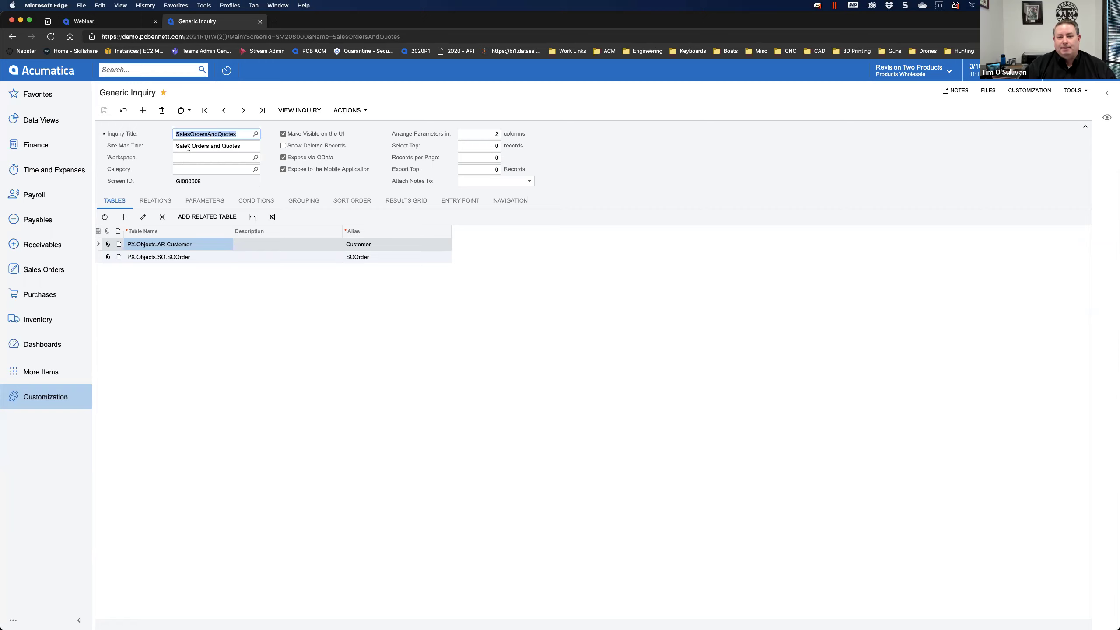
- Check the inquiry's site map title and set its workspace to Sales Orders
{"action": "left_click", "coordinate": [174, 146]}
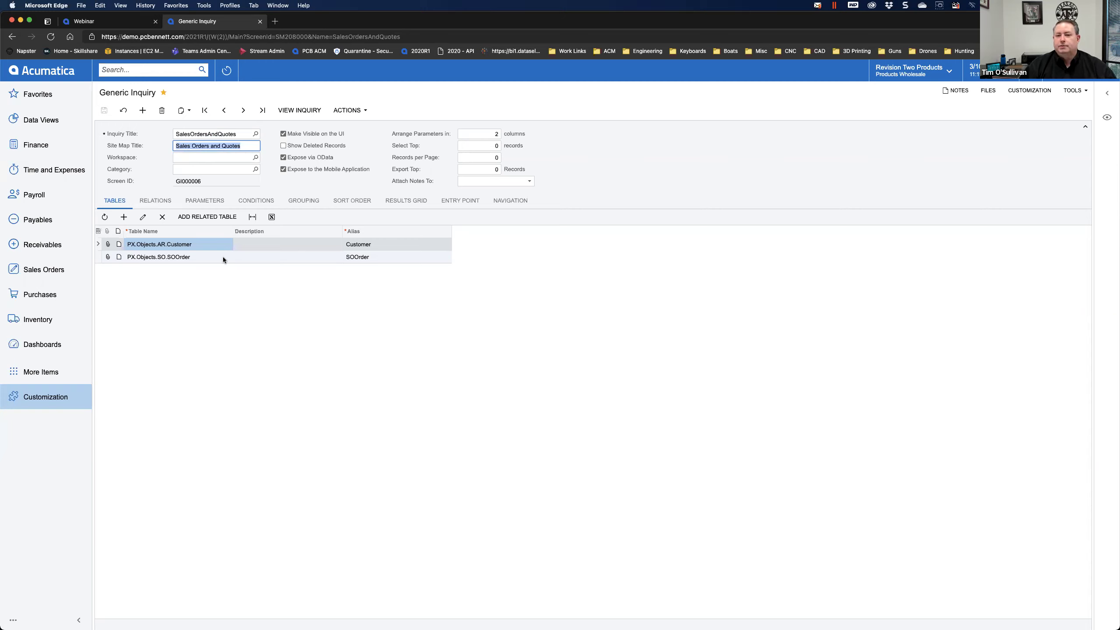
{"action": "left_click", "coordinate": [196, 158]}
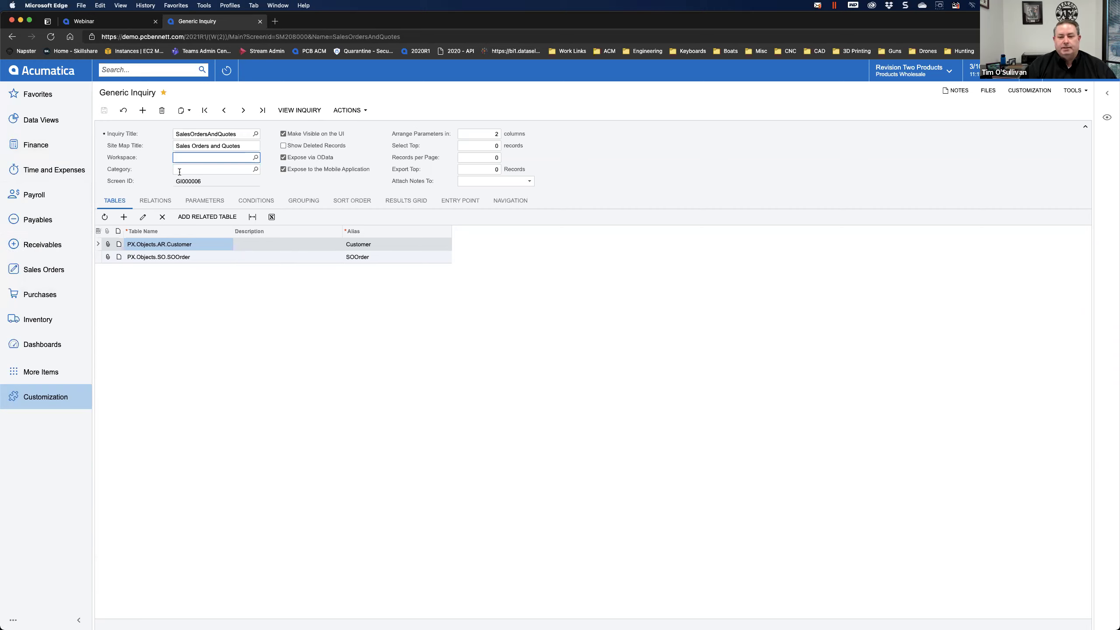
{"action": "left_click", "coordinate": [256, 157]}
{"action": "type", "text": "sales or"}
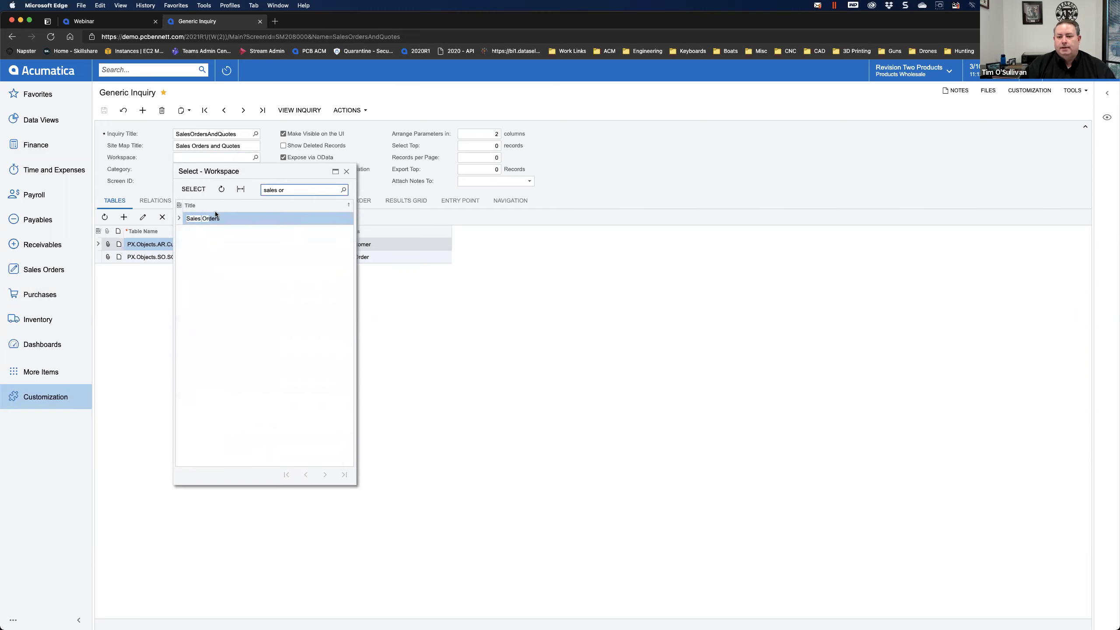
{"action": "double_click", "coordinate": [206, 219]}
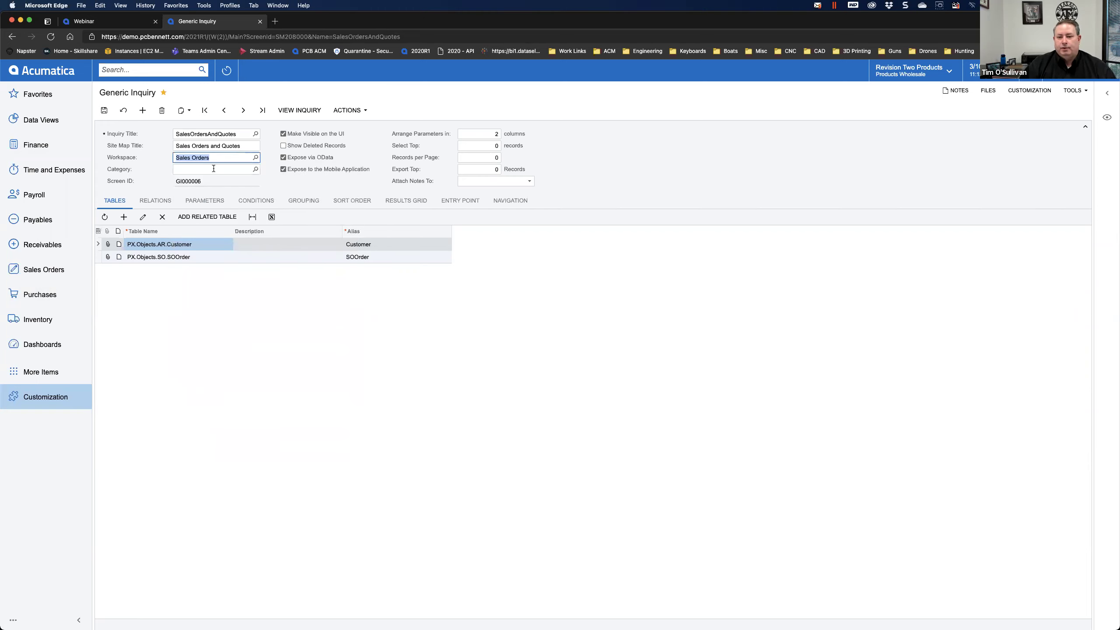
- Set the inquiry's category to Inquiries and save the generic inquiry
{"action": "left_click", "coordinate": [256, 170]}
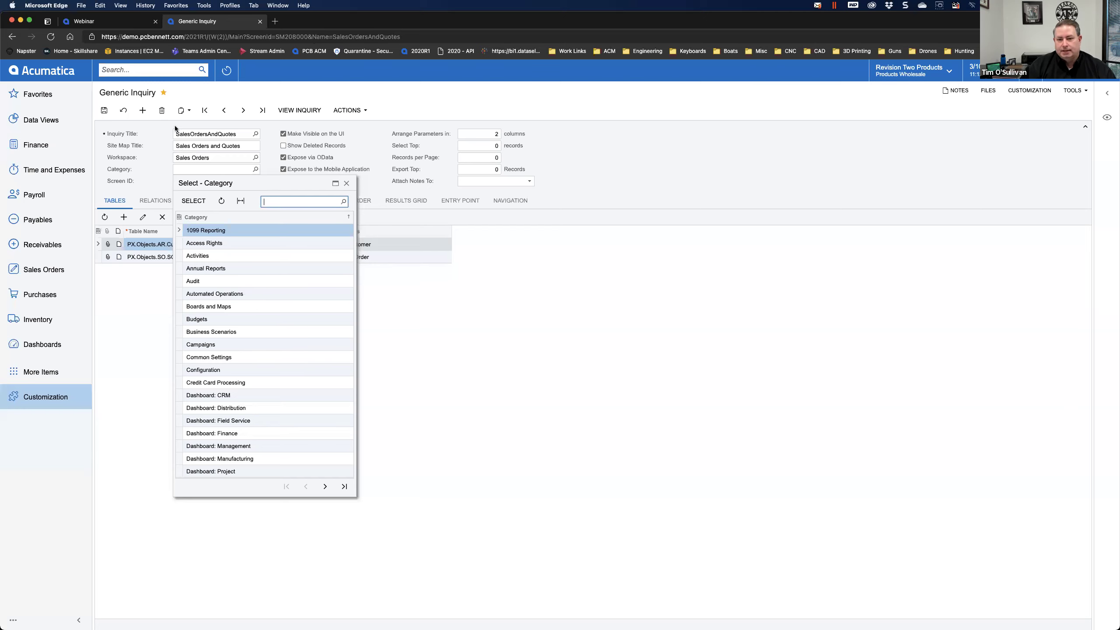
{"action": "type", "text": "o"}
{"action": "type", "text": "inquire"}
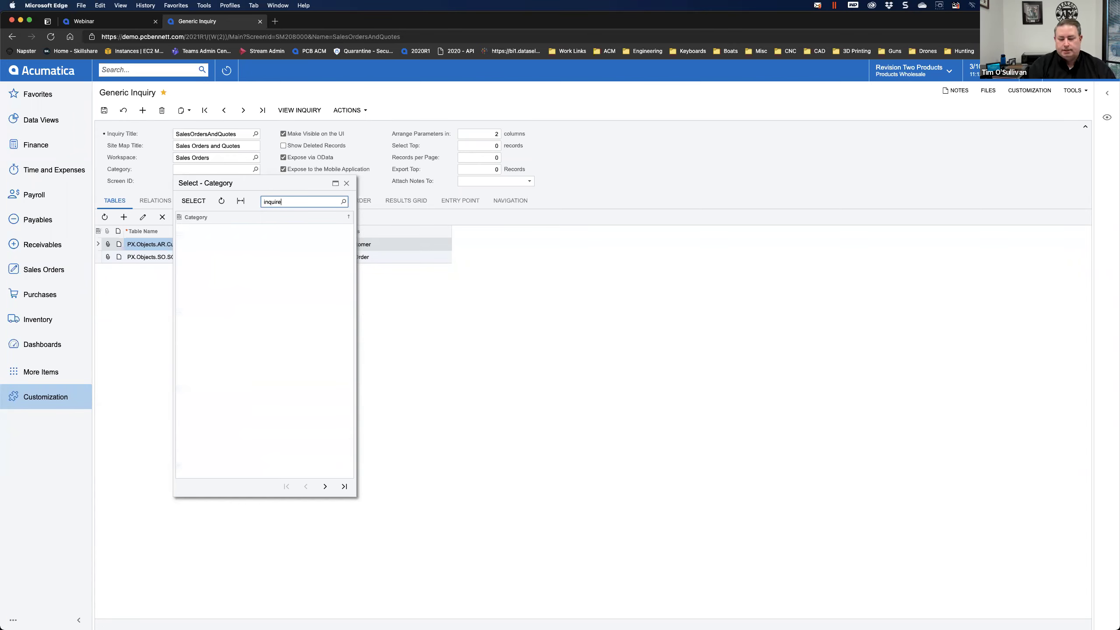
{"action": "key", "text": "BackSpace"}
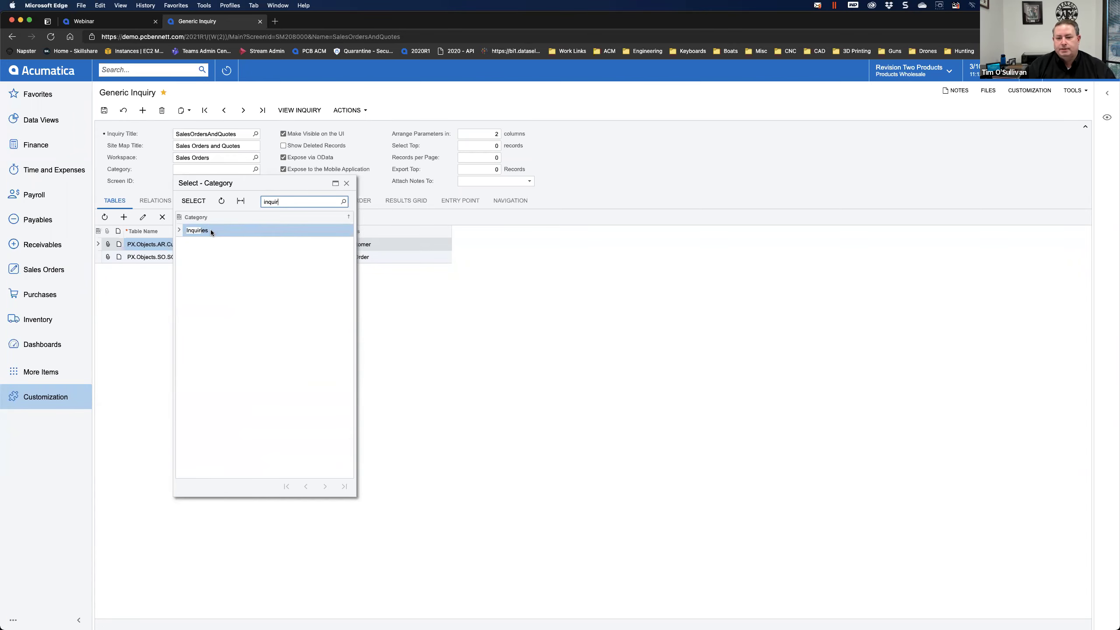
{"action": "double_click", "coordinate": [210, 230]}
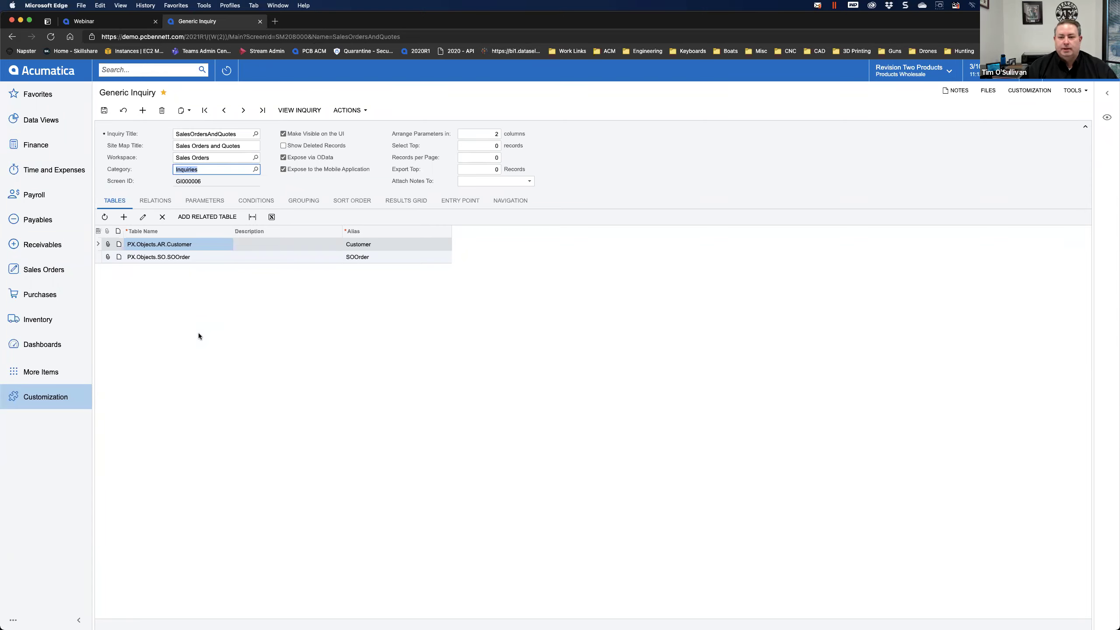
{"action": "left_click", "coordinate": [105, 111]}
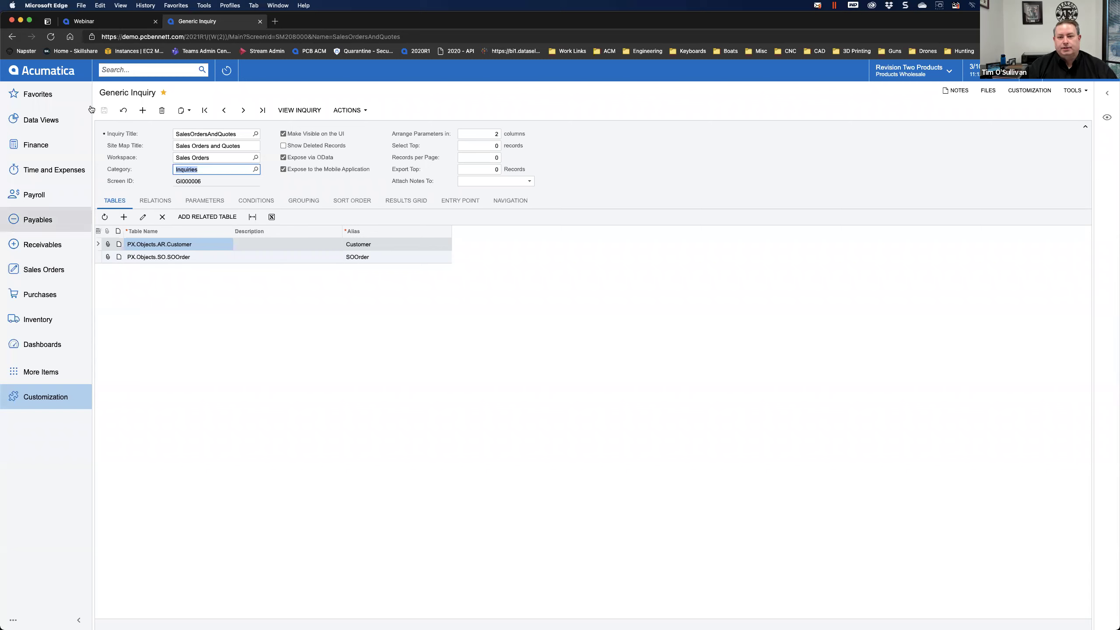
- Return to the Webinar dashboard's browser tab, open the Sales Orders workspace and start menu editing
{"action": "key", "text": "ctrl+shift+Tab"}
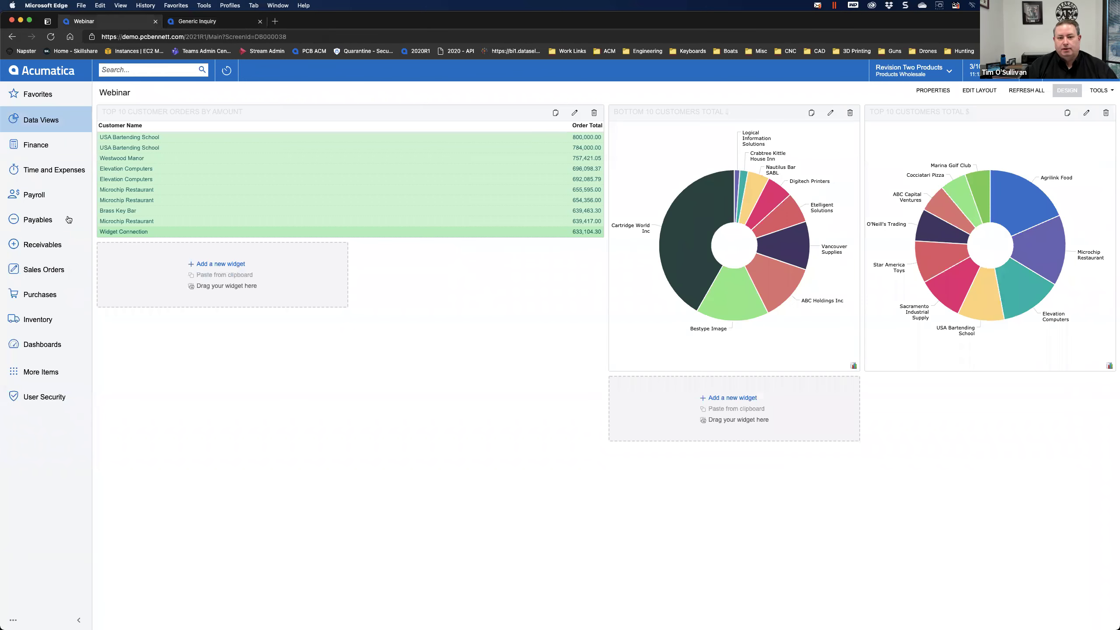
{"action": "left_click", "coordinate": [49, 279]}
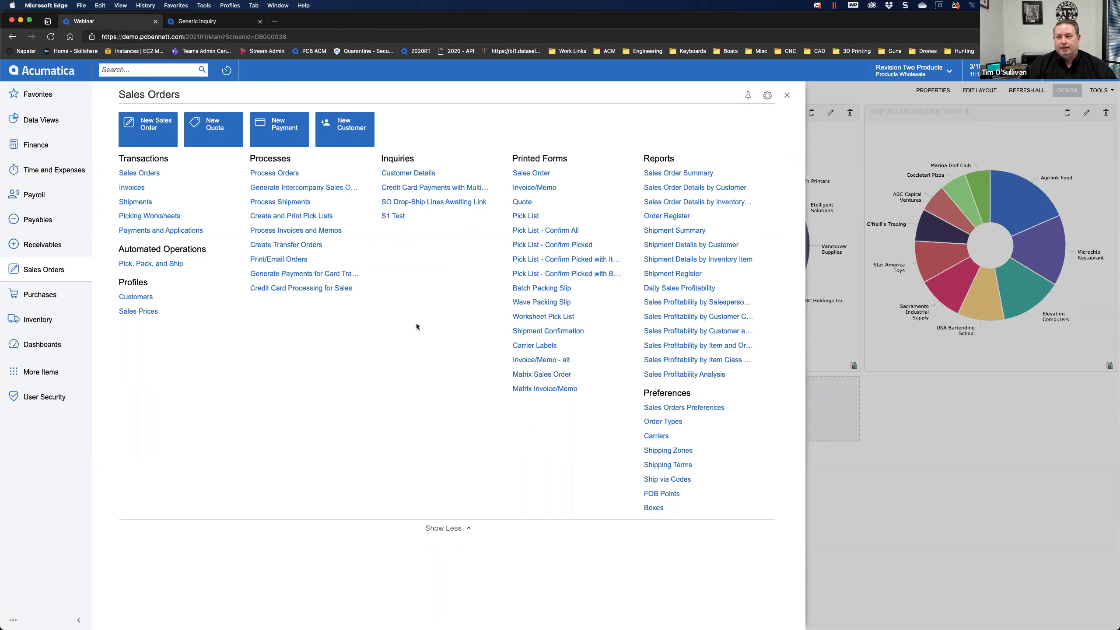
{"action": "left_click", "coordinate": [15, 619]}
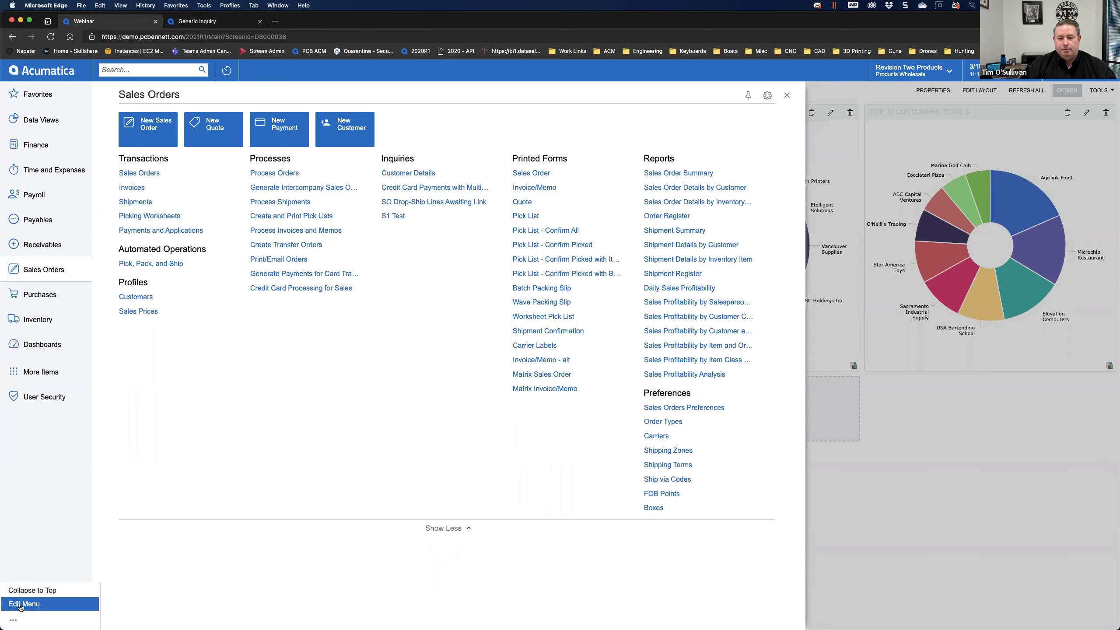
{"action": "left_click", "coordinate": [21, 604]}
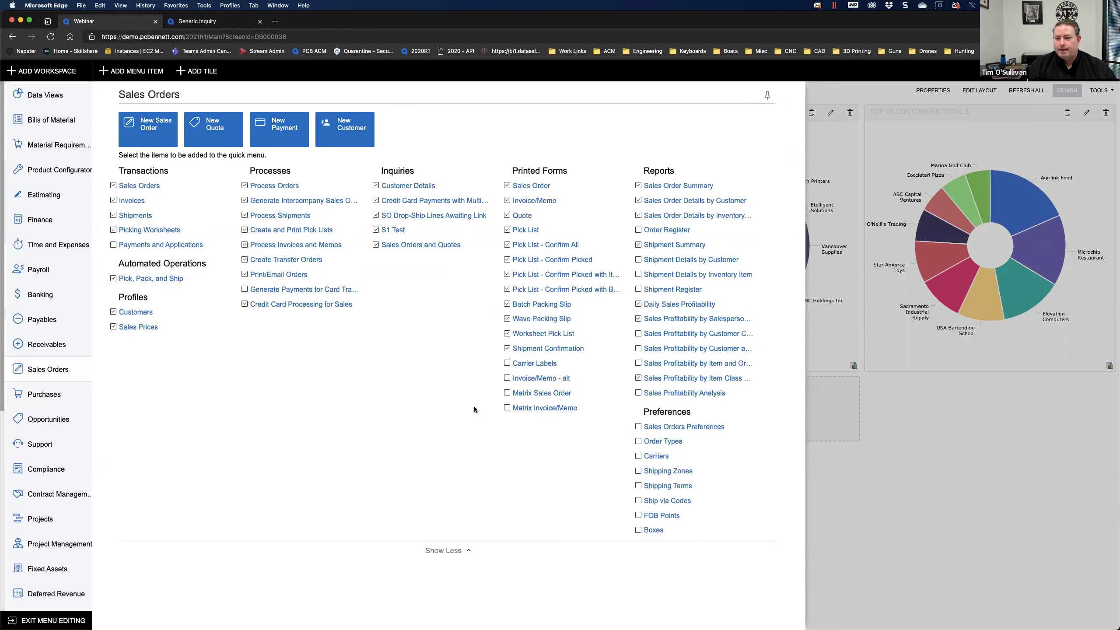
- Search the forms available as new menu items for "sales orders" and close the selection without adding any
{"action": "left_click", "coordinate": [127, 71]}
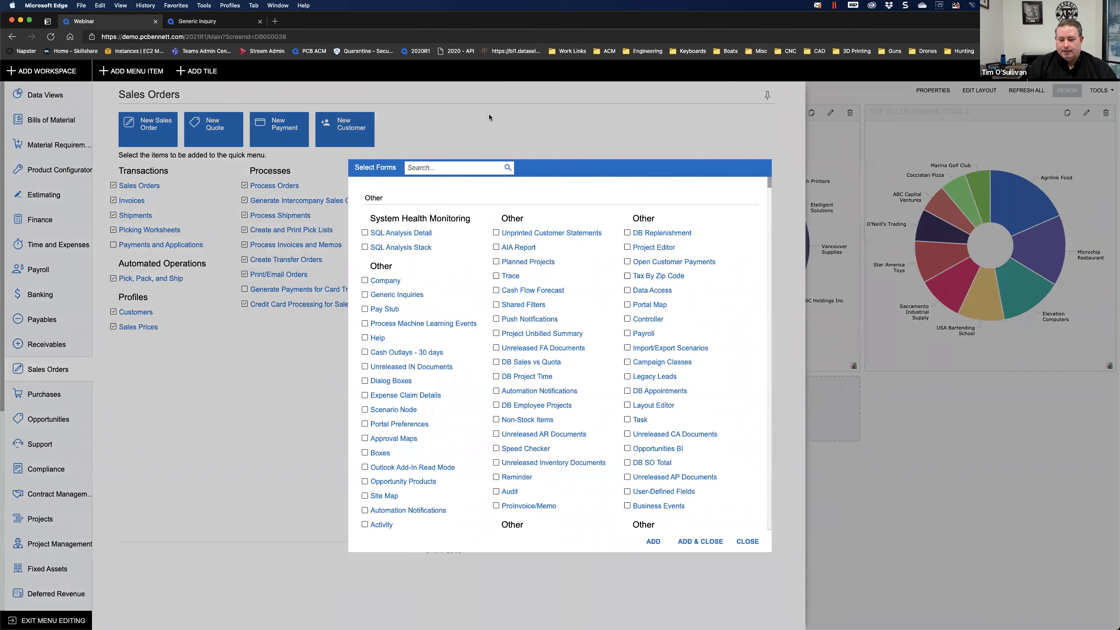
{"action": "type", "text": "sales "}
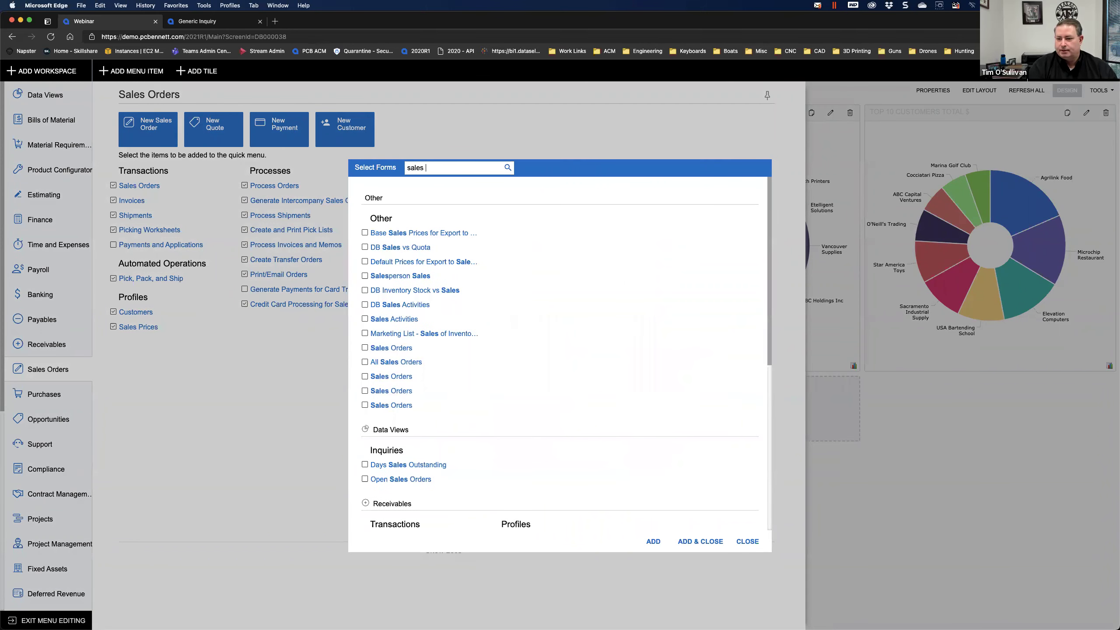
{"action": "type", "text": "orders"}
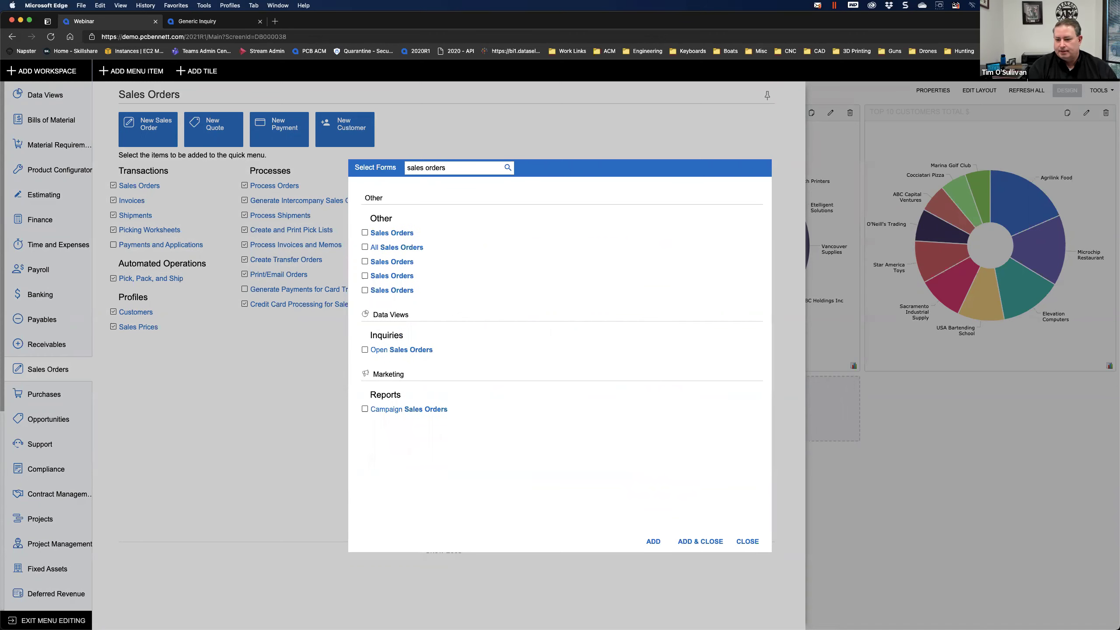
{"action": "left_click", "coordinate": [746, 541]}
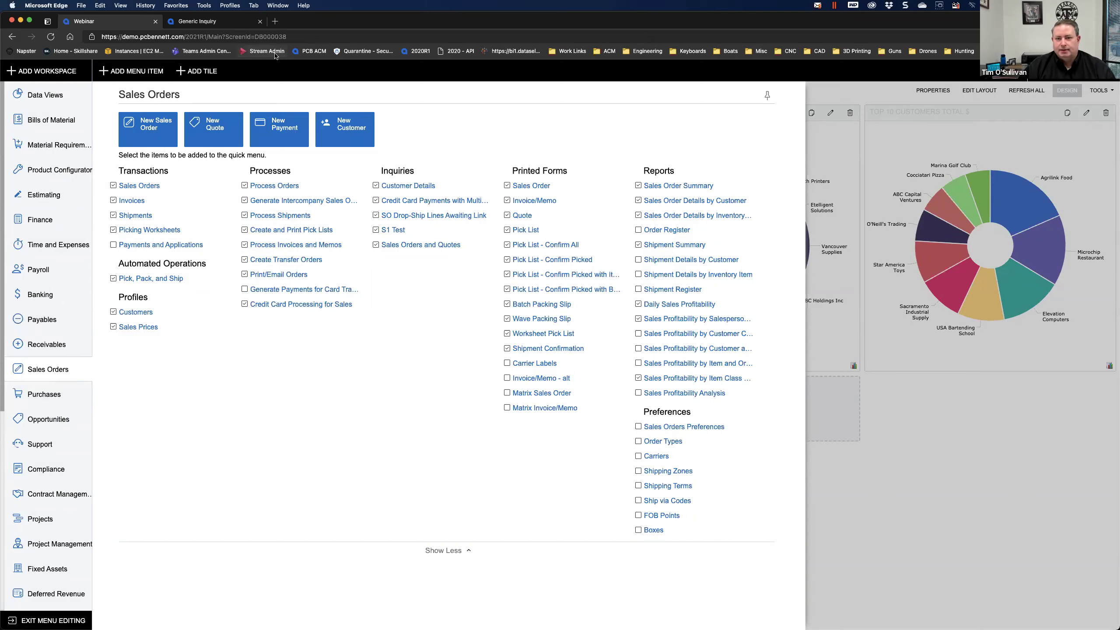
- Return to the Generic Inquiry browser tab and review the inquiry's workspace and category, reselecting Sales Orders as the workspace
{"action": "left_click", "coordinate": [197, 21]}
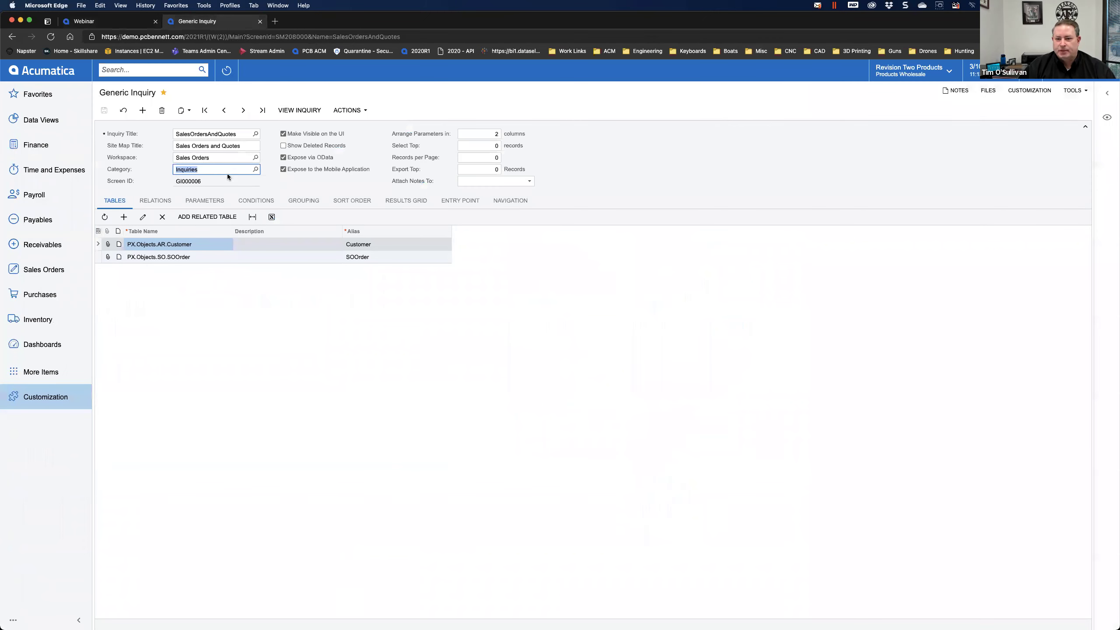
{"action": "left_click", "coordinate": [229, 154]}
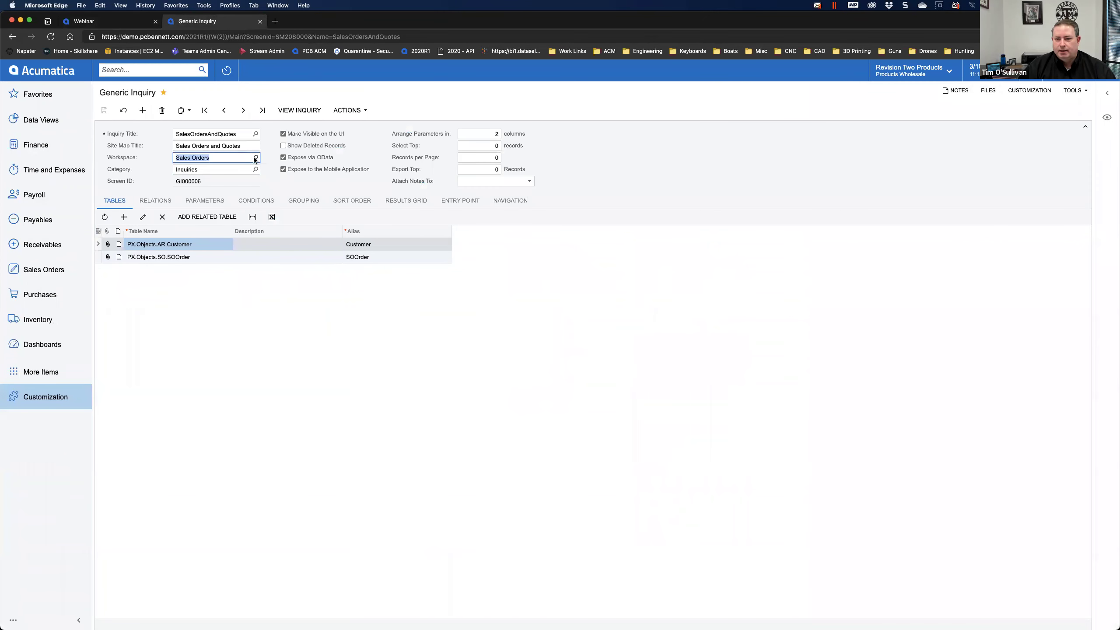
{"action": "left_click", "coordinate": [255, 157]}
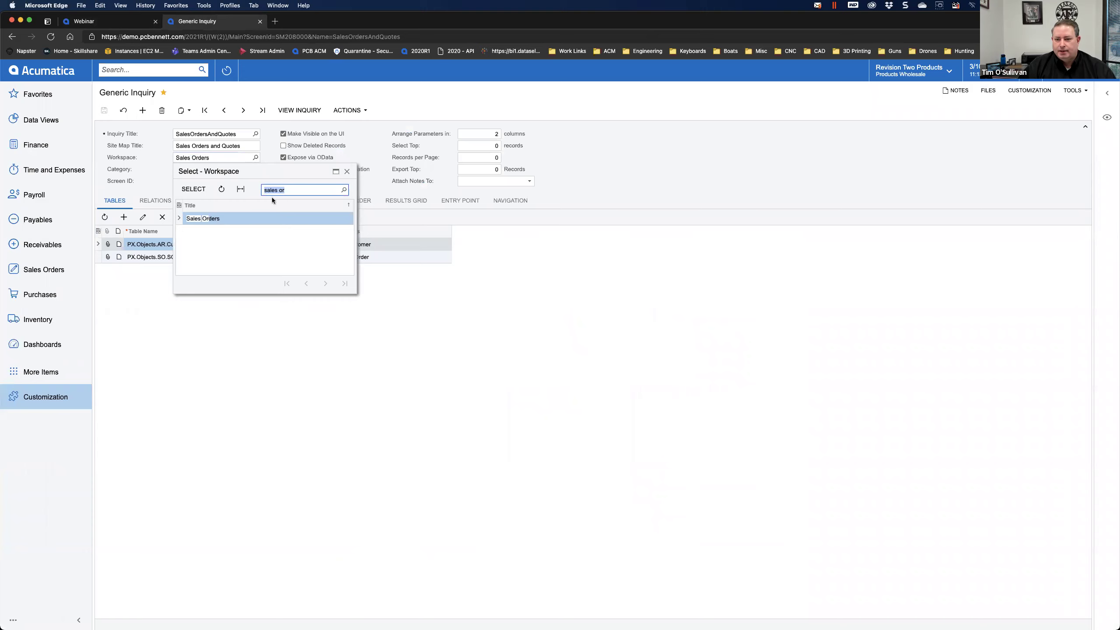
{"action": "double_click", "coordinate": [242, 217]}
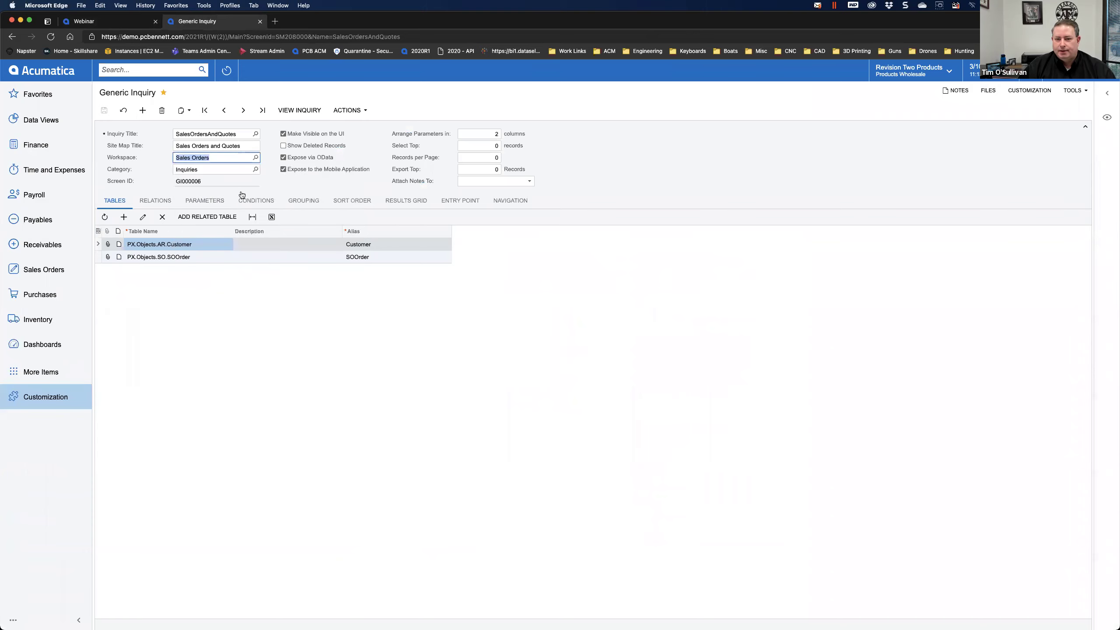
{"action": "left_click", "coordinate": [217, 168]}
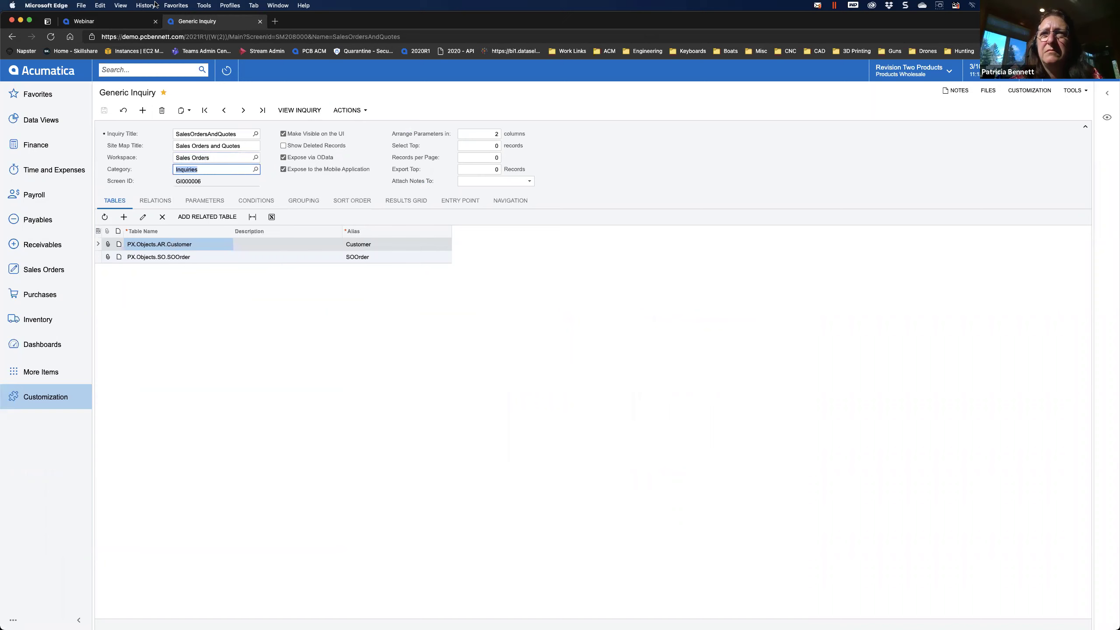
- Move Sales Orders and Quotes to the top of the Inquiries category in the Sales Orders workspace, finish menu editing and close the workspace
{"action": "left_click", "coordinate": [115, 21]}
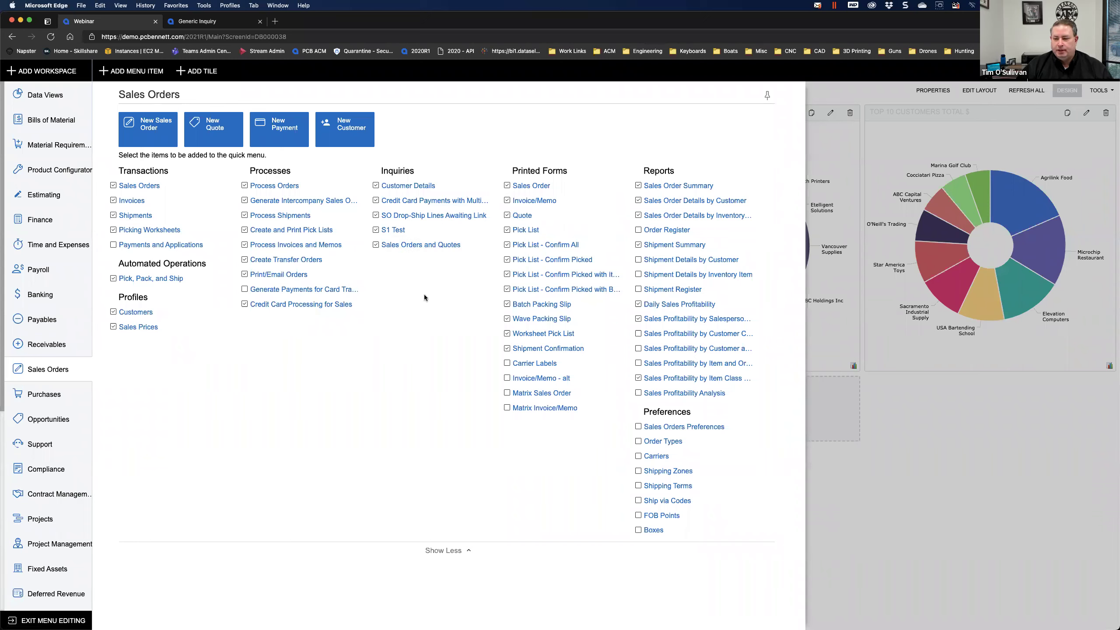
{"action": "left_click_drag", "start_coordinate": [429, 246], "coordinate": [413, 249]}
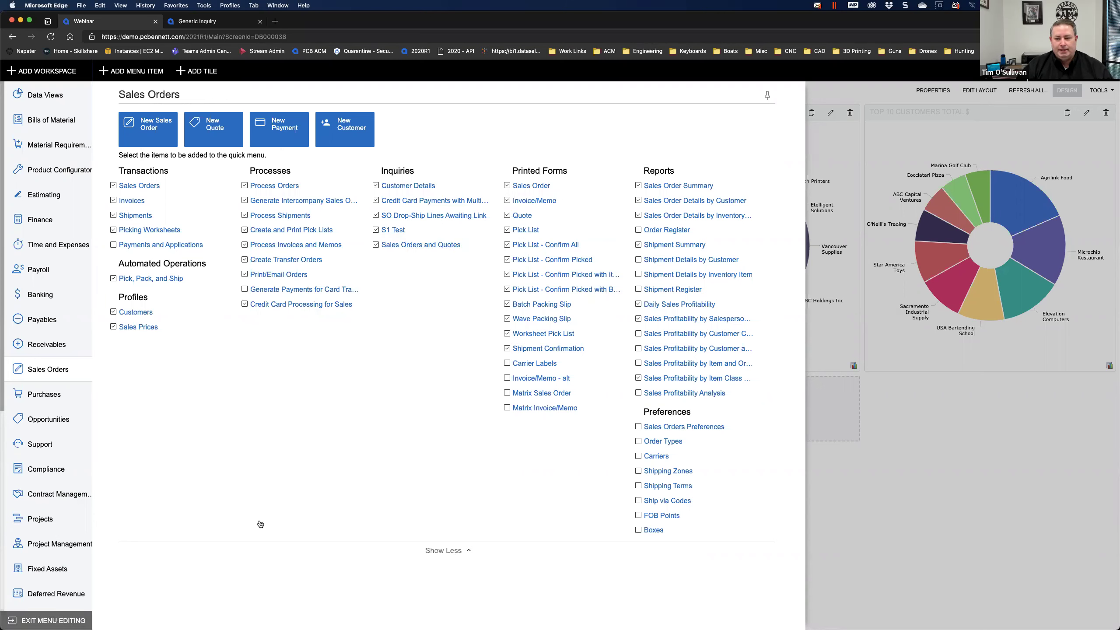
{"action": "left_click_drag", "start_coordinate": [414, 246], "coordinate": [417, 182]}
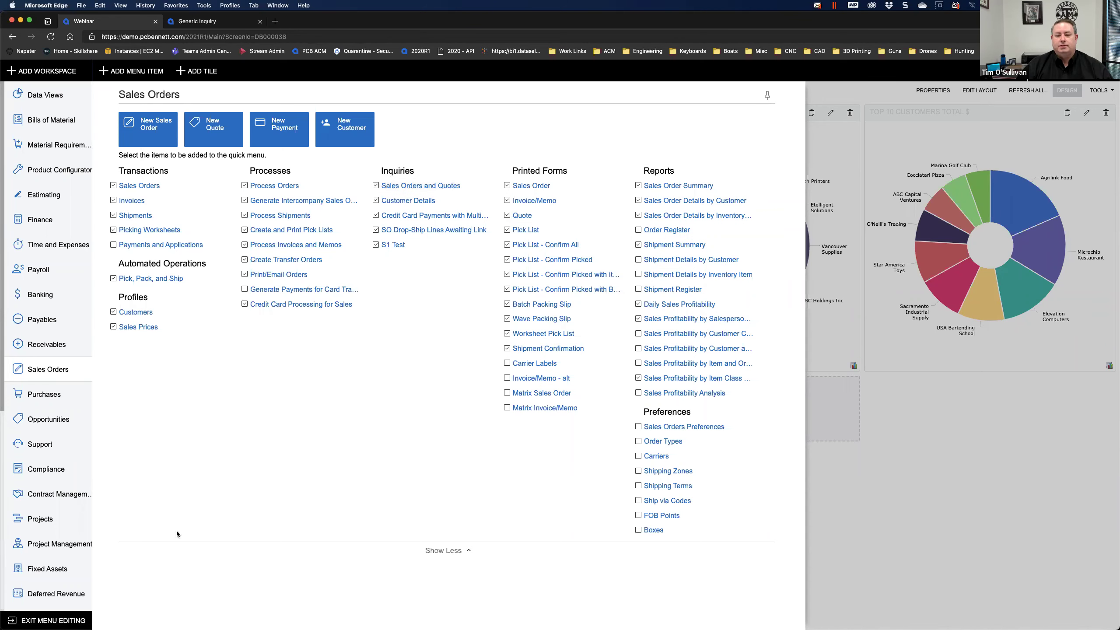
{"action": "left_click", "coordinate": [50, 620]}
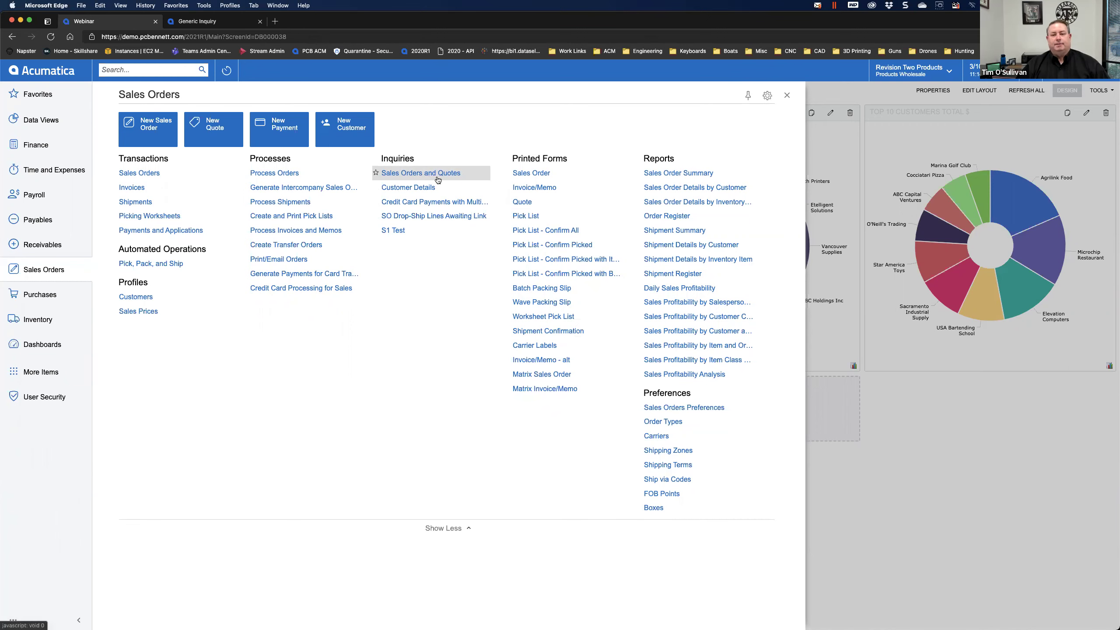
{"action": "left_click", "coordinate": [787, 95]}
- Return to the Generic Inquiry browser tab and review the record limit settings and the choices for attaching notes, leaving them unset
{"action": "left_click", "coordinate": [219, 24]}
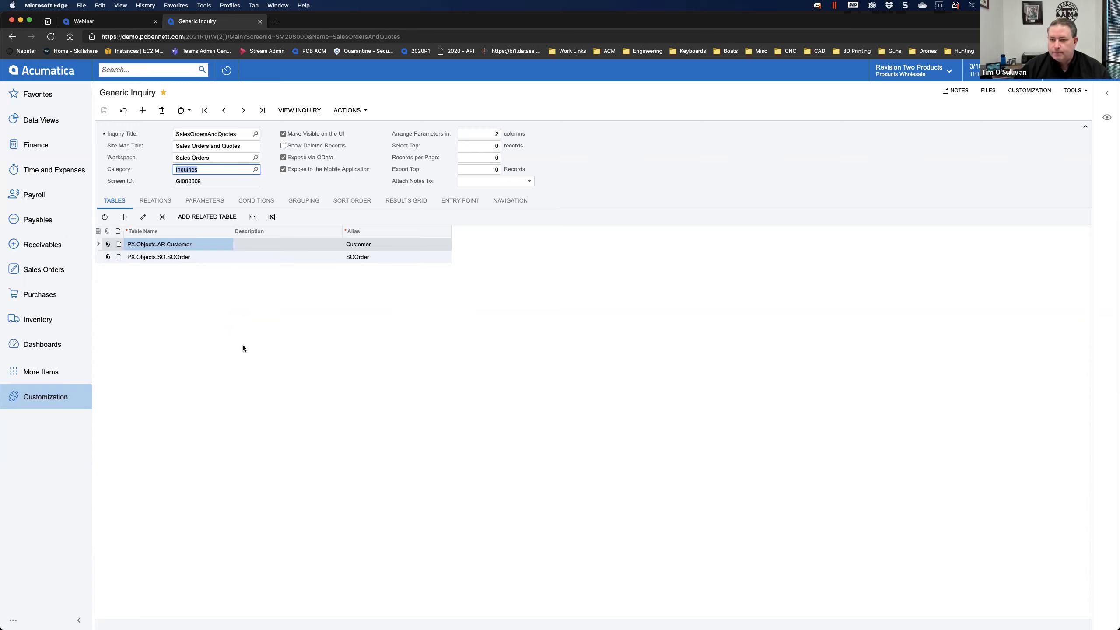
{"action": "left_click", "coordinate": [226, 338]}
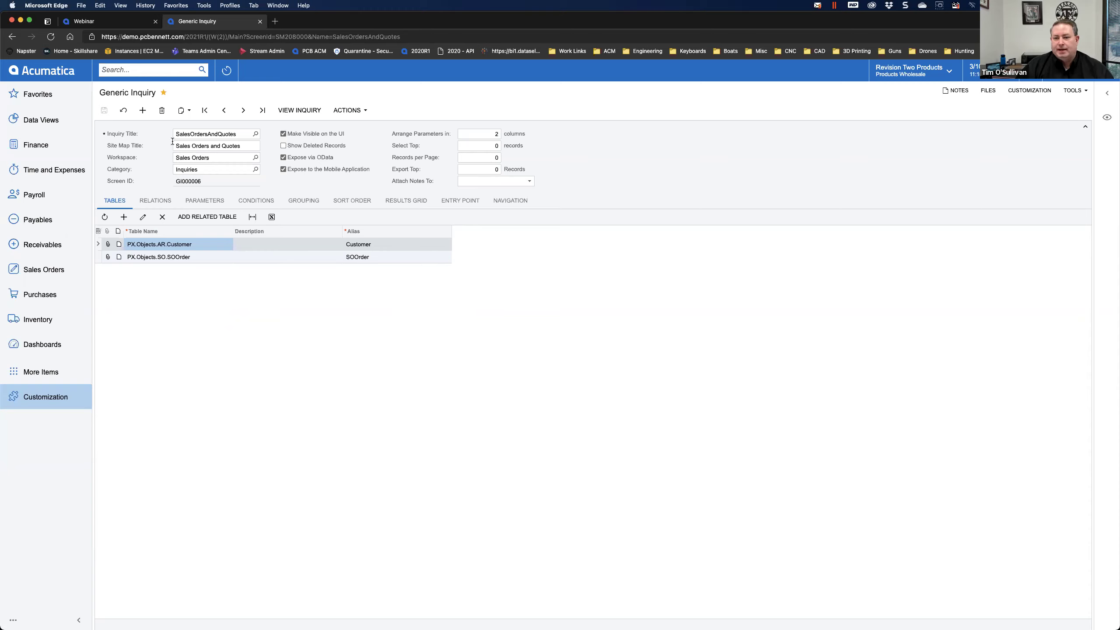
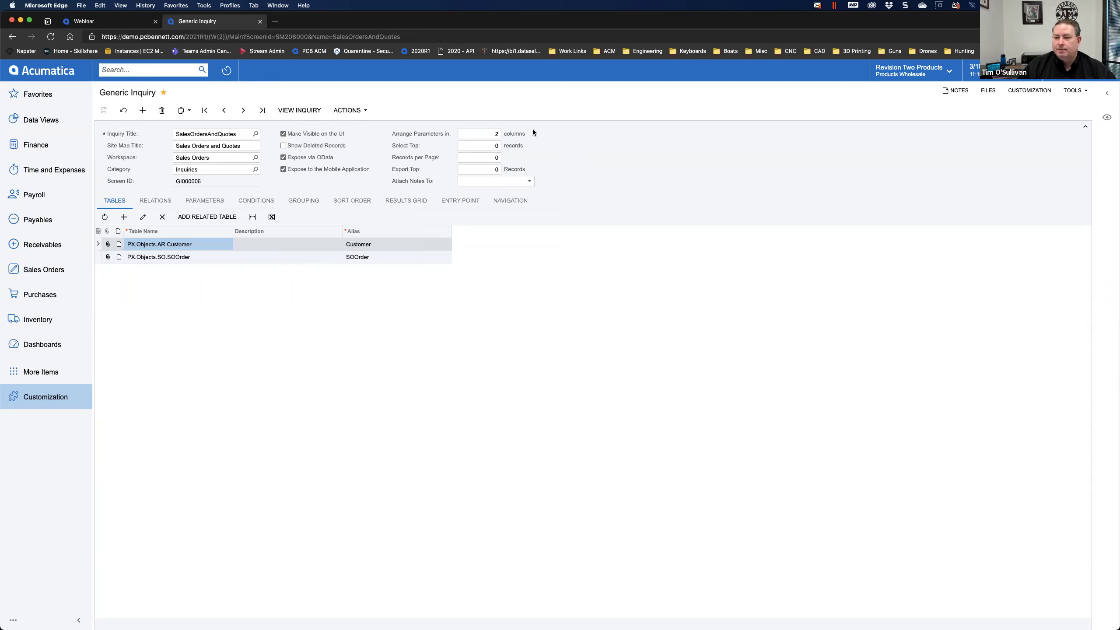
{"action": "left_click", "coordinate": [483, 146]}
{"action": "left_click", "coordinate": [501, 181]}
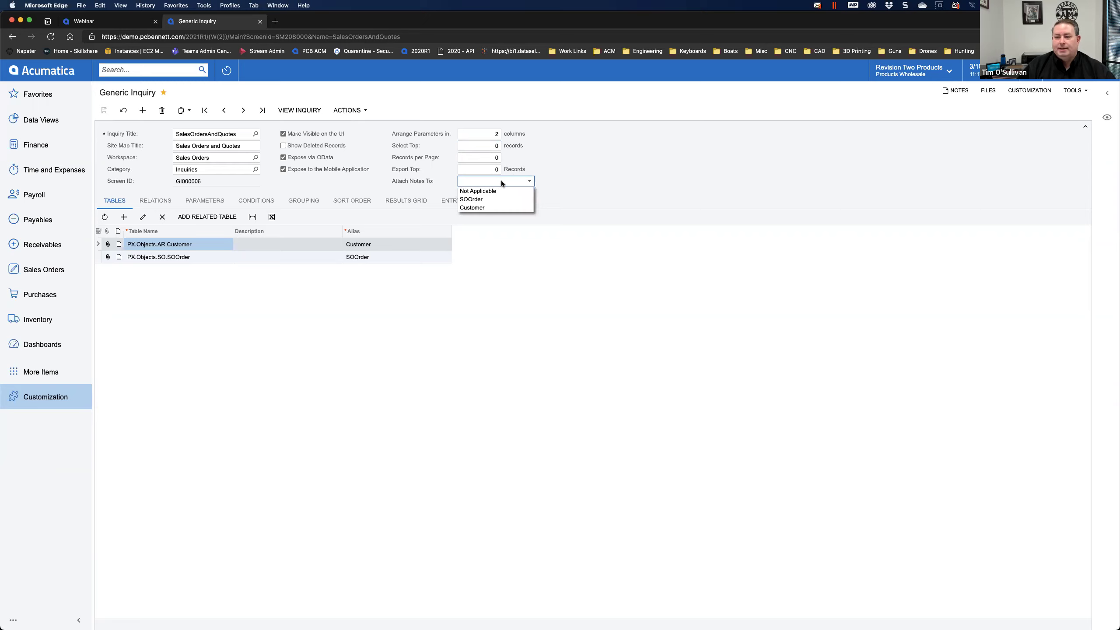
{"action": "left_click", "coordinate": [586, 179]}
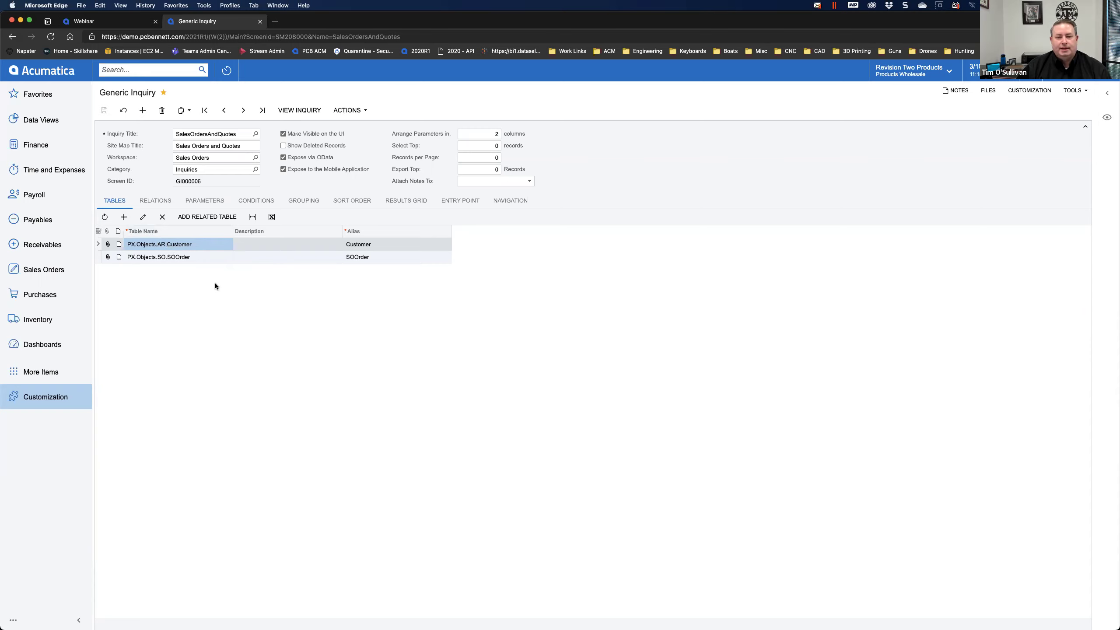
- Compare the inquiry's source tables with the table relation and data field link joining SOOrder to Customer
{"action": "left_click", "coordinate": [156, 201]}
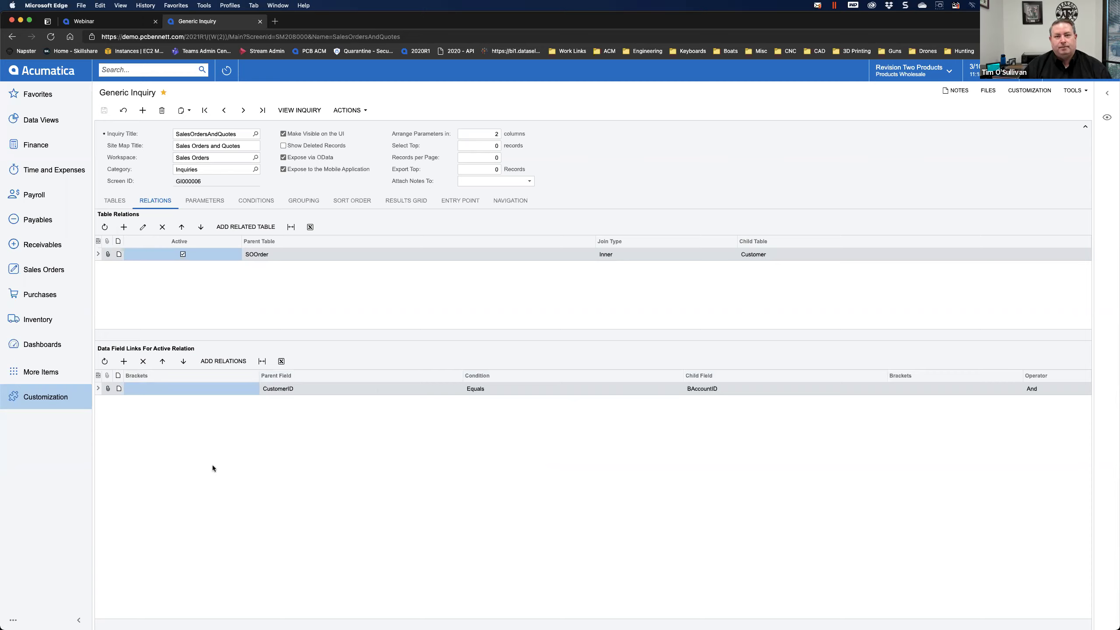
{"action": "left_click", "coordinate": [115, 201]}
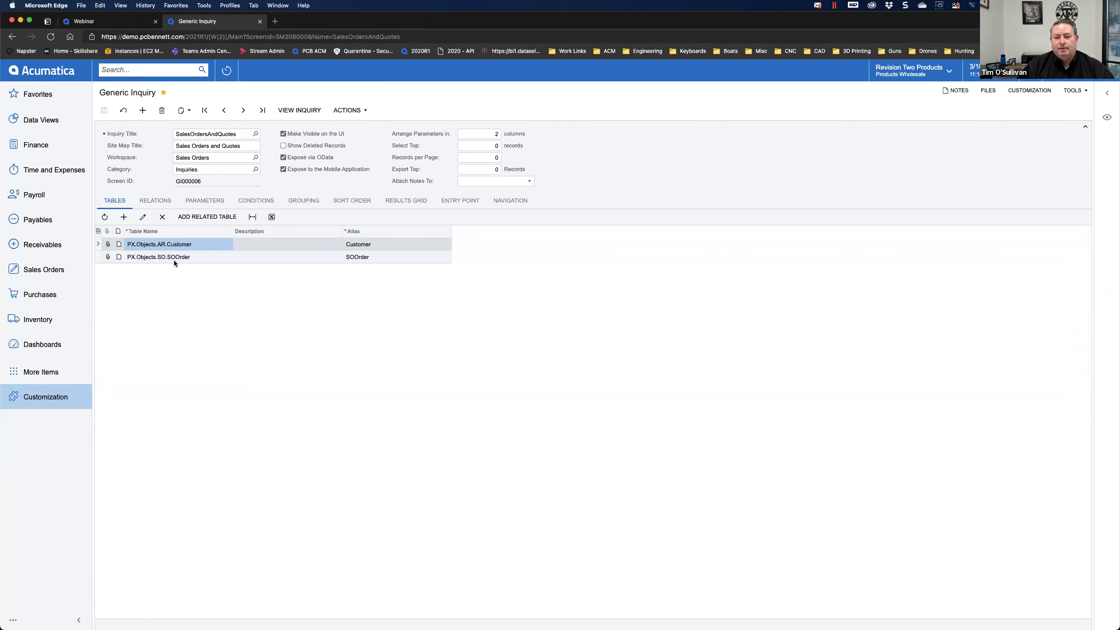
{"action": "left_click", "coordinate": [159, 201]}
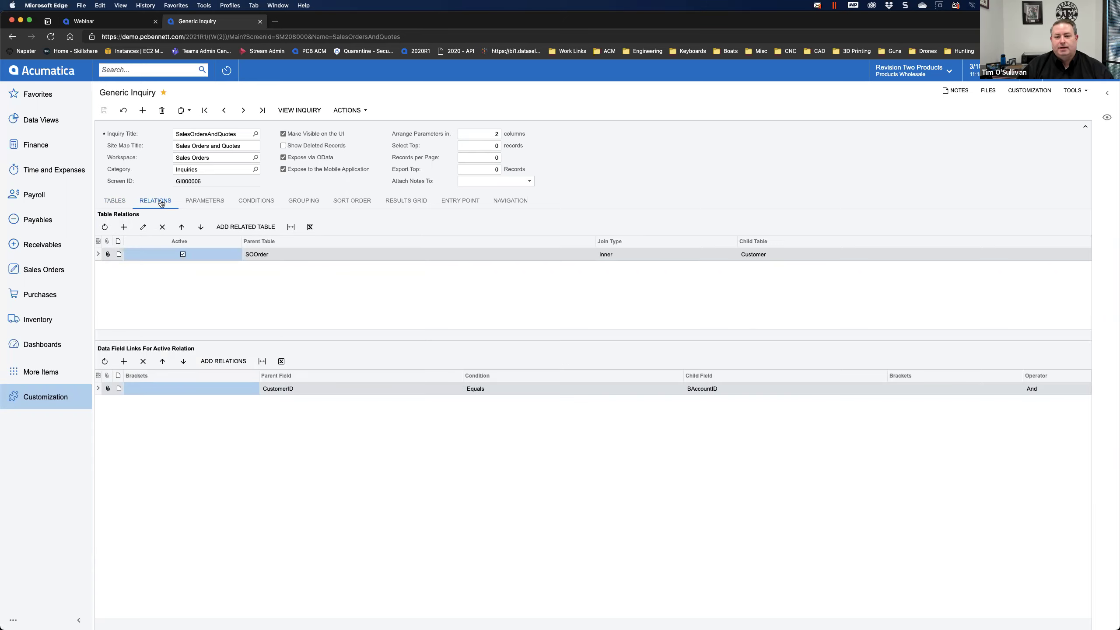
{"action": "left_click", "coordinate": [115, 200]}
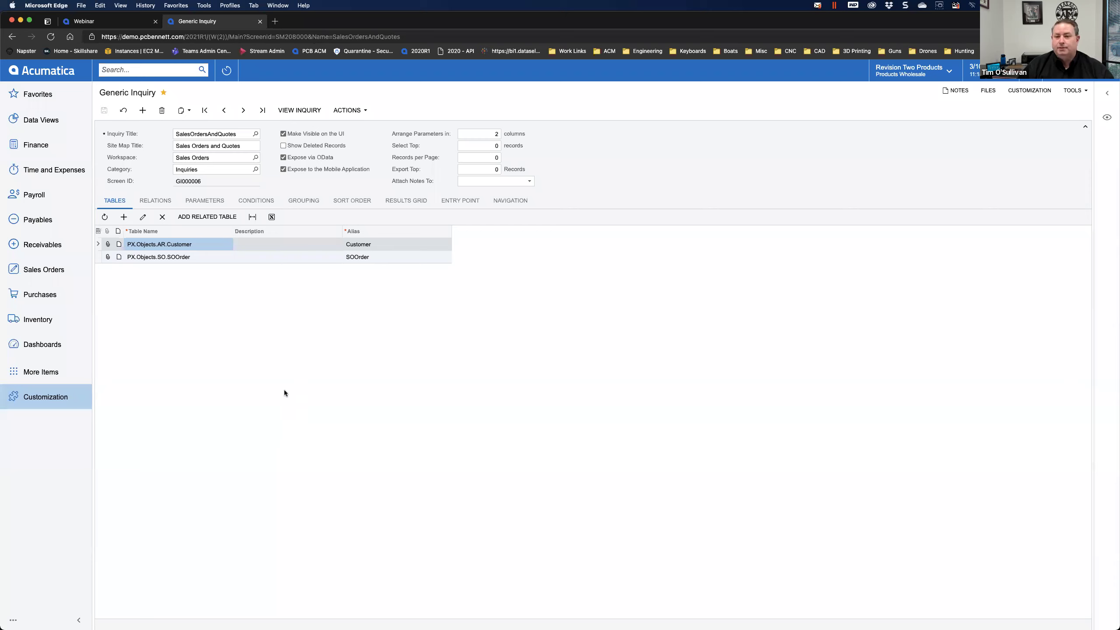
- Examine the list of tables related to PX.Objects.AR.Customer and the fields that link them
{"action": "left_click", "coordinate": [210, 218]}
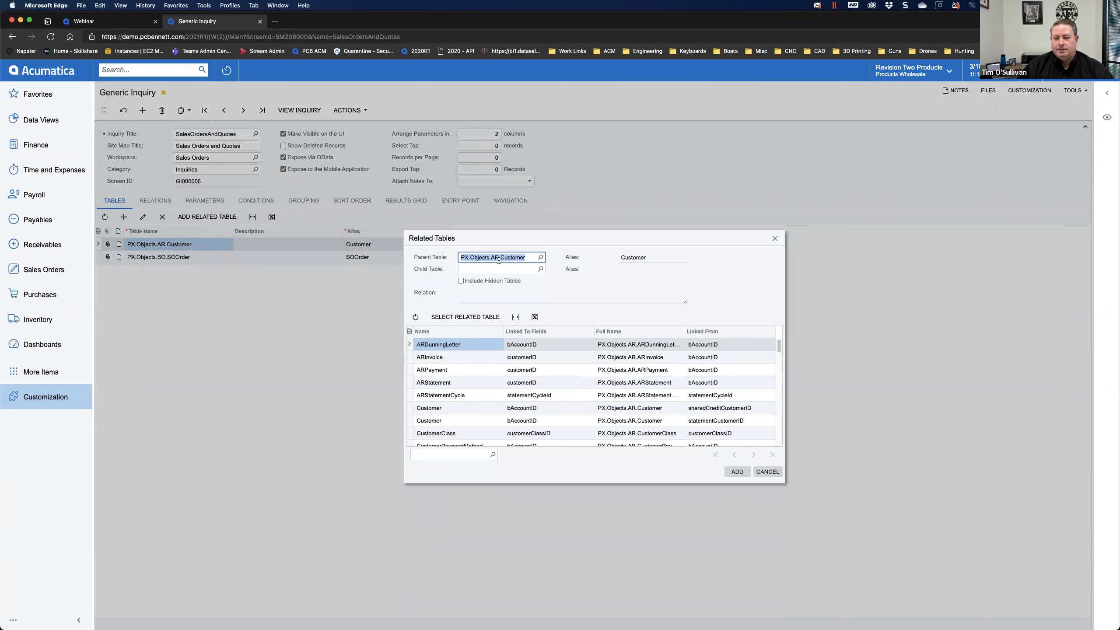
{"action": "scroll", "coordinate": [476, 392], "scroll_direction": "down", "scroll_amount": 5}
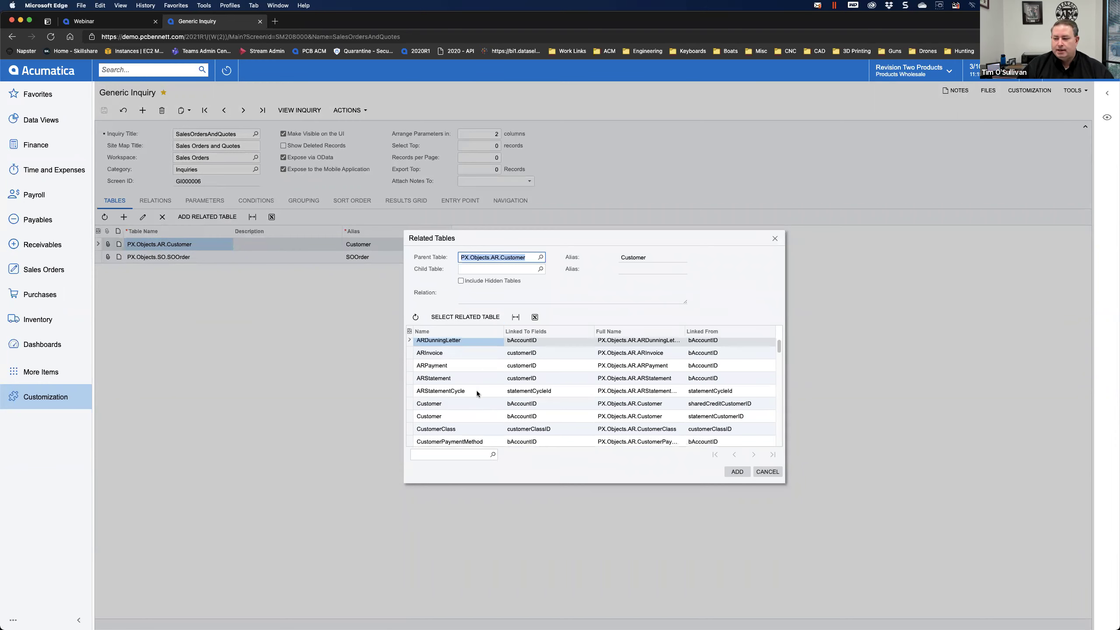
{"action": "scroll", "coordinate": [474, 383], "scroll_direction": "down", "scroll_amount": 5}
{"action": "scroll", "coordinate": [479, 382], "scroll_direction": "down", "scroll_amount": 6}
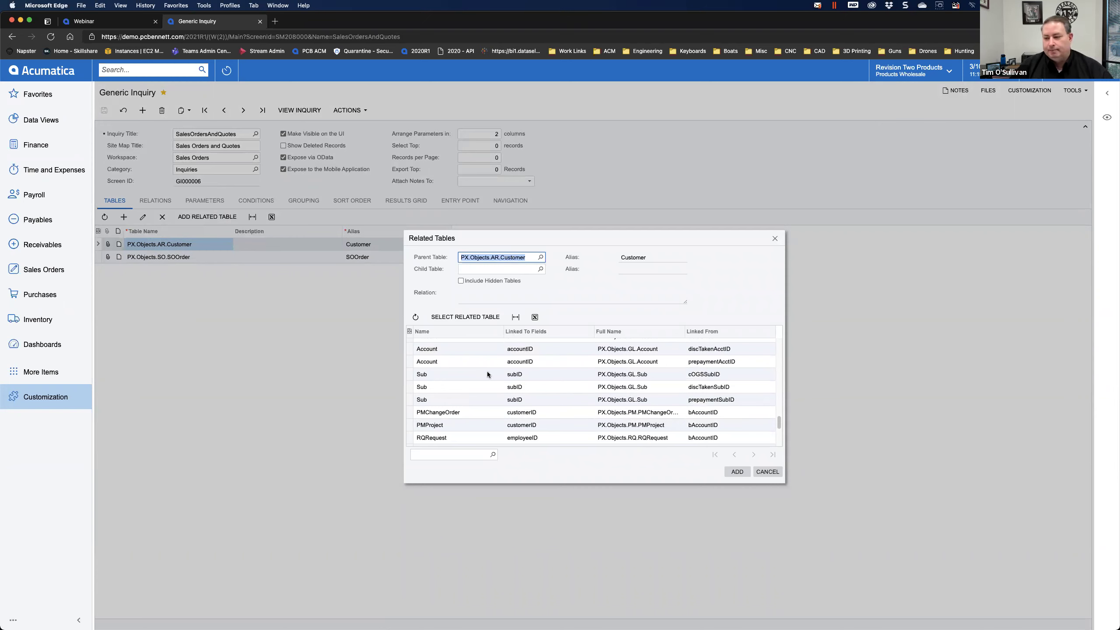
{"action": "scroll", "coordinate": [539, 382], "scroll_direction": "up", "scroll_amount": 10}
{"action": "scroll", "coordinate": [514, 386], "scroll_direction": "up", "scroll_amount": 1}
- Select CustomerClass as the related table, review its join relation to Customer and cancel without adding it
{"action": "left_click", "coordinate": [458, 397]}
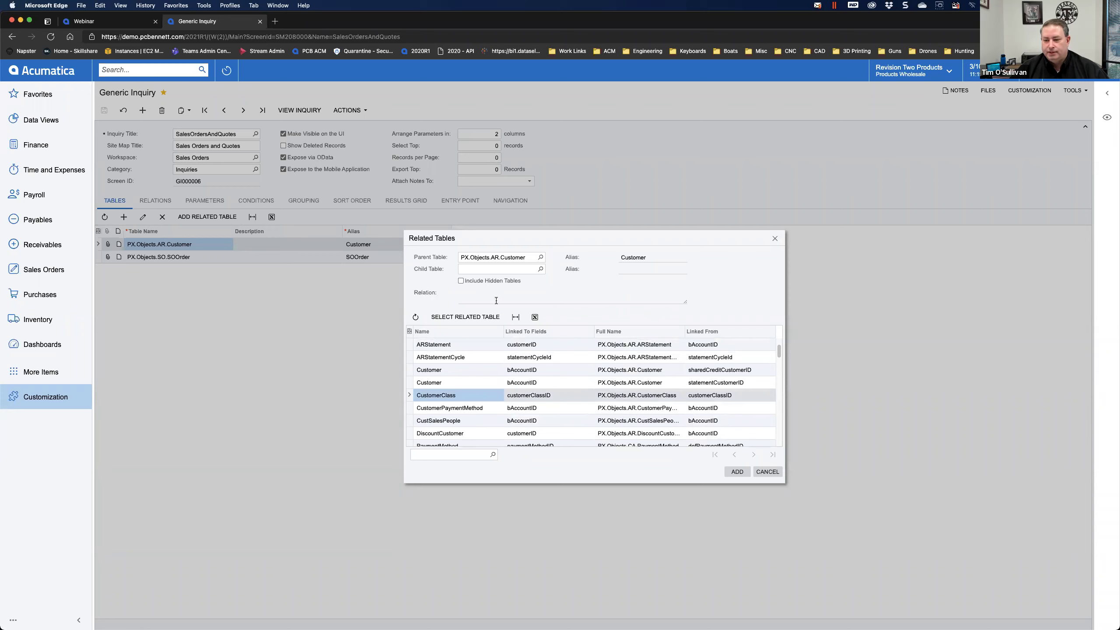
{"action": "left_click", "coordinate": [464, 318]}
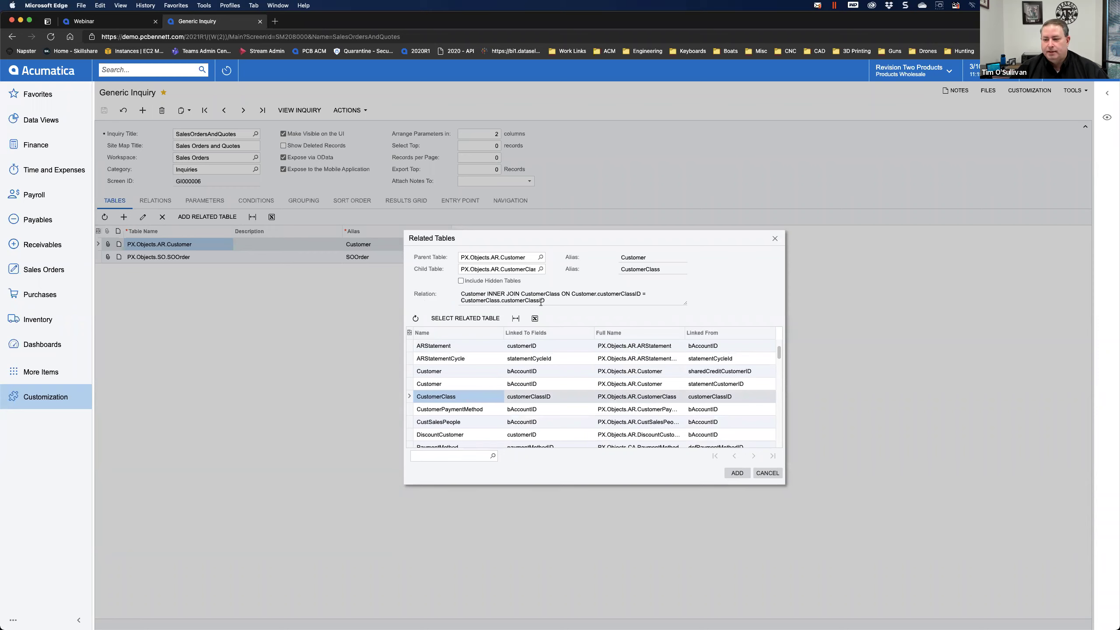
{"action": "triple_click", "coordinate": [521, 297]}
{"action": "left_click_drag", "start_coordinate": [521, 298], "coordinate": [499, 305]}
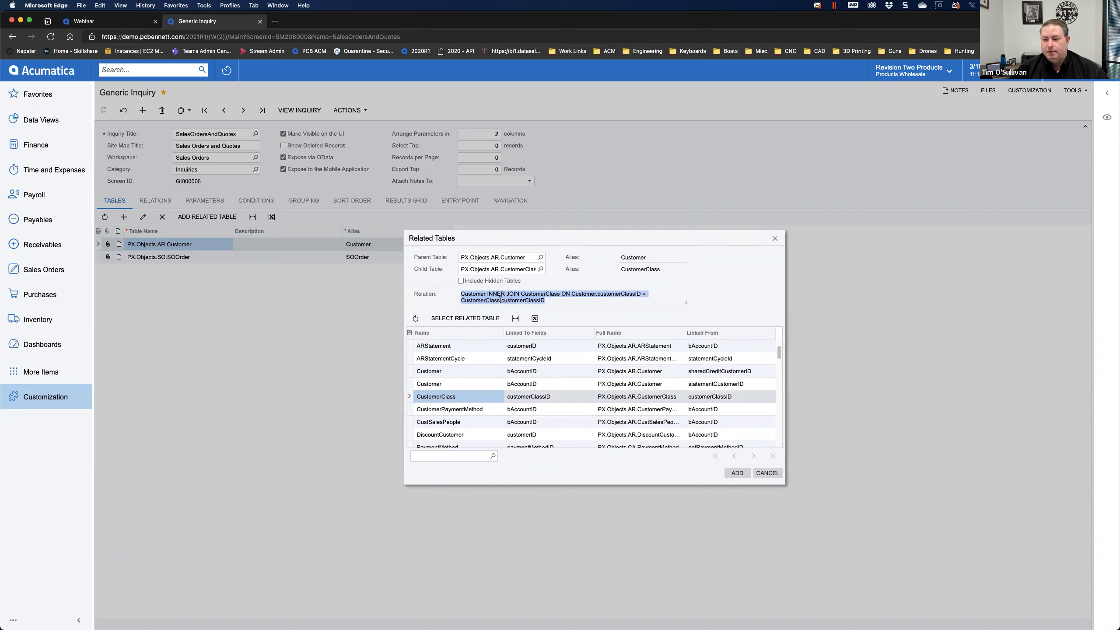
{"action": "left_click", "coordinate": [471, 293]}
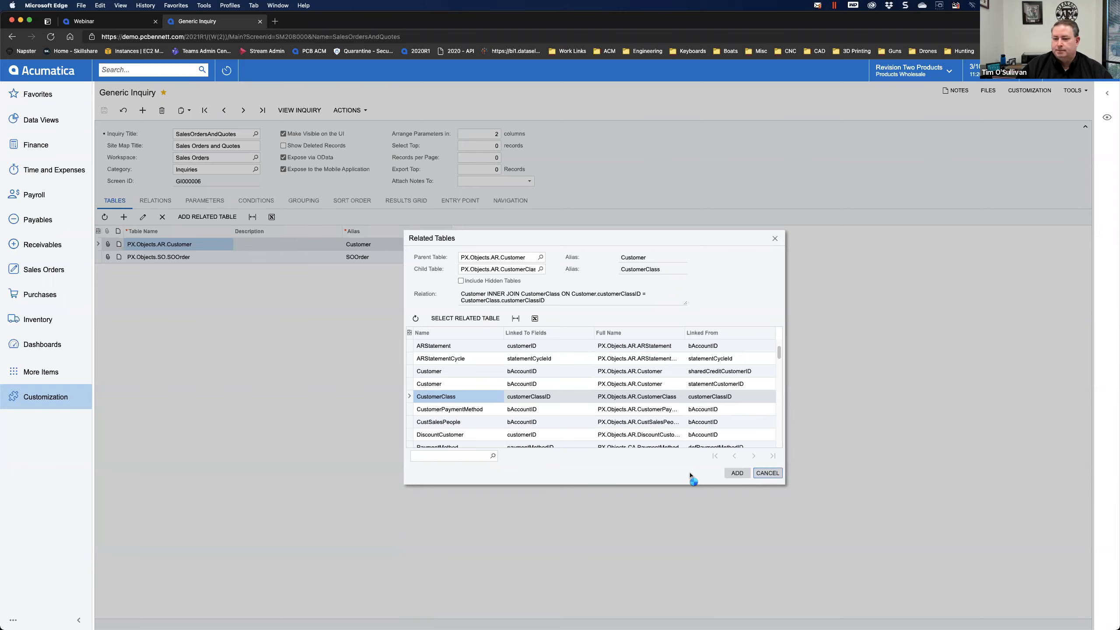
{"action": "left_click", "coordinate": [757, 471]}
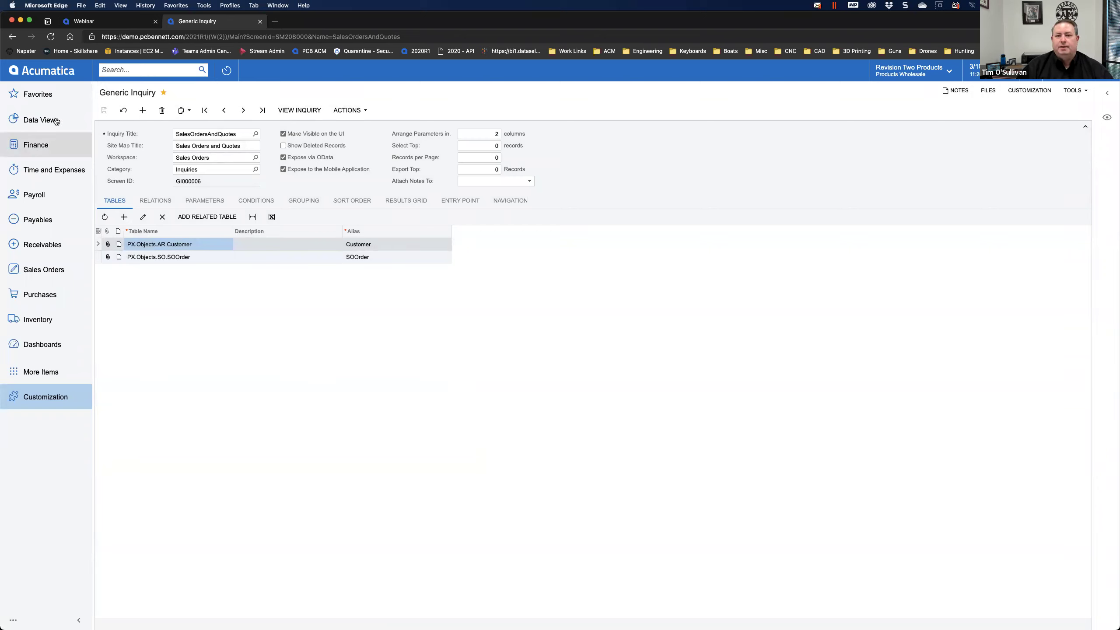
- Switch to the Webinar browser tab and open the completed Agrilink Food order from the Sales Orders list
{"action": "left_click", "coordinate": [91, 23]}
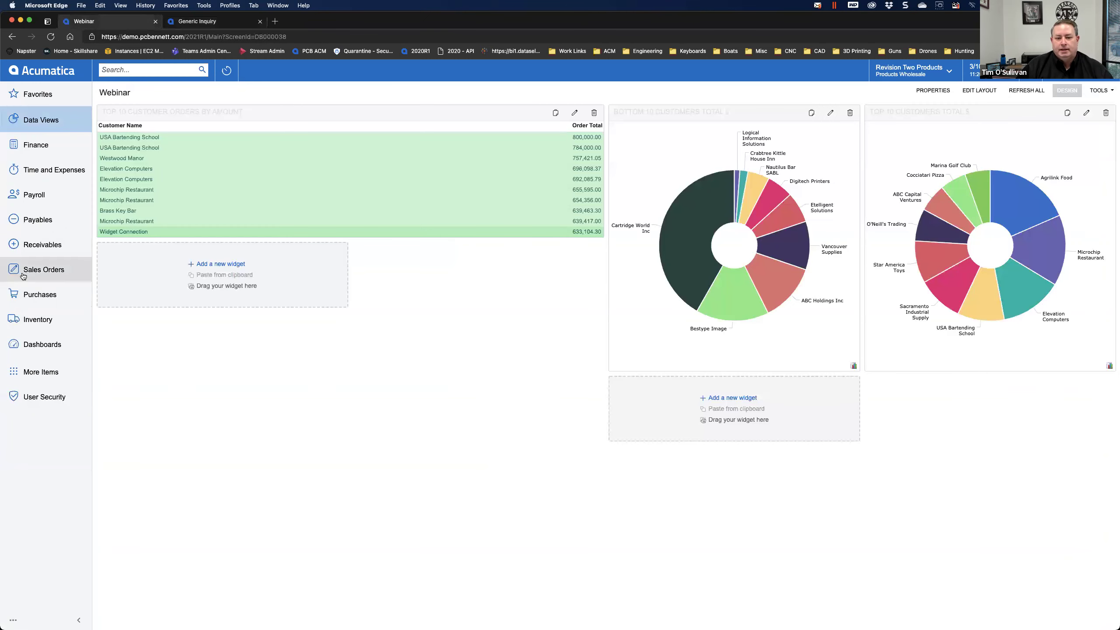
{"action": "left_click", "coordinate": [31, 271]}
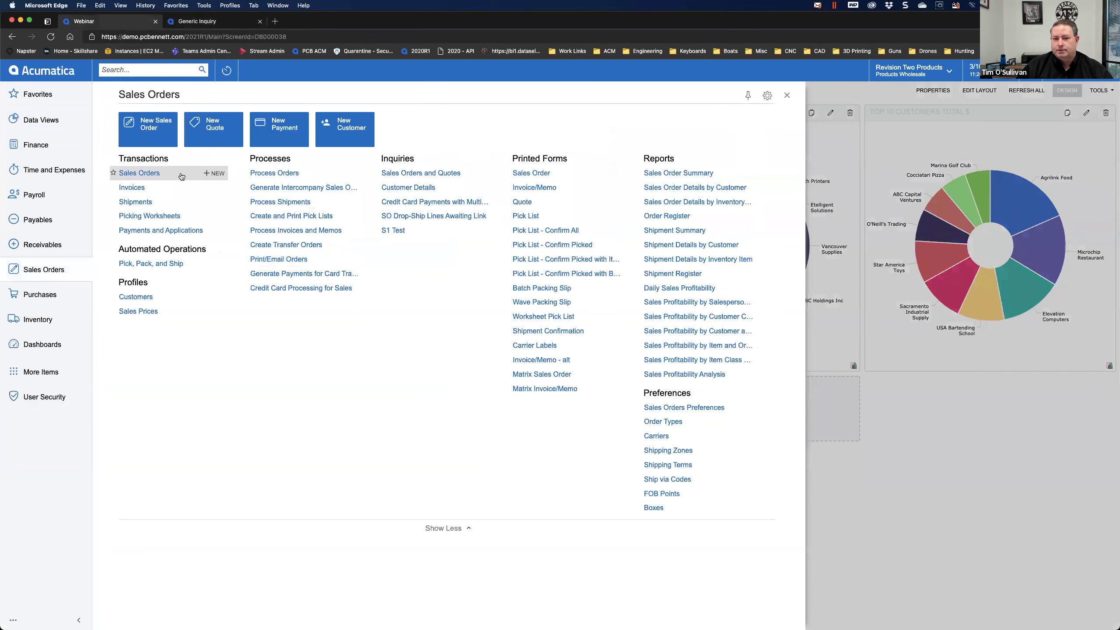
{"action": "left_click", "coordinate": [152, 172]}
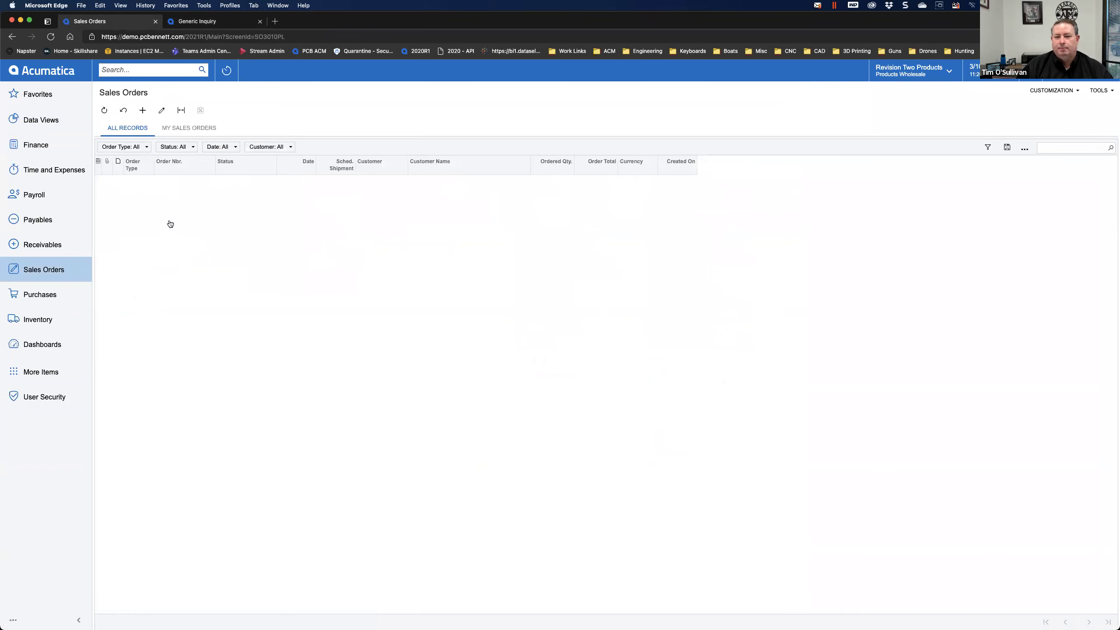
{"action": "left_click", "coordinate": [171, 321]}
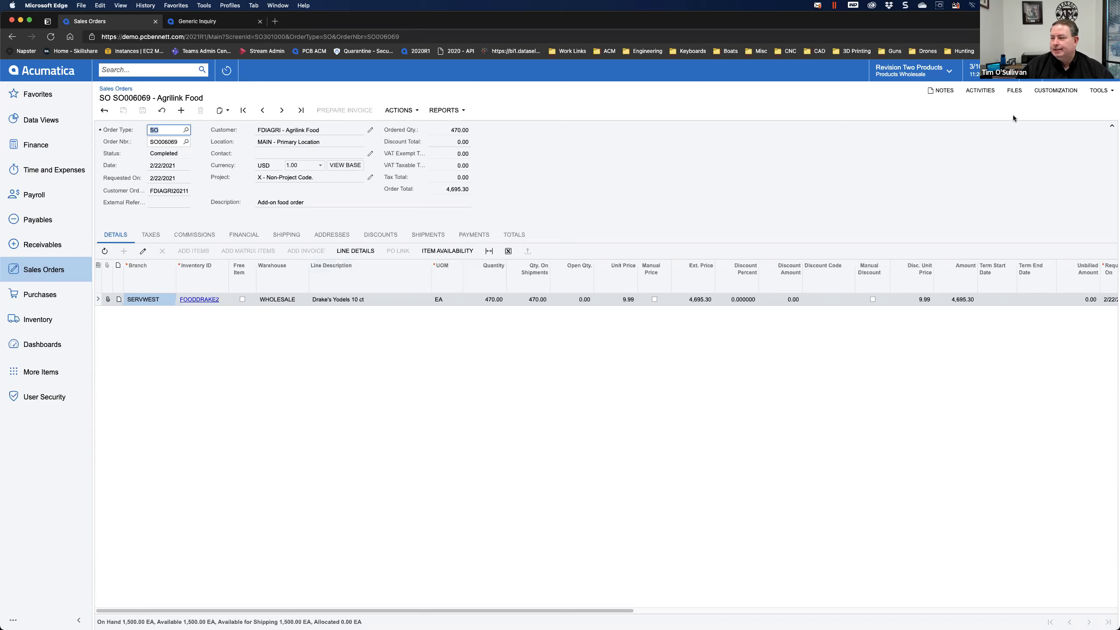
- Inspect the Order Nbr. field's element properties and examine its data class and data field
{"action": "left_click", "coordinate": [1053, 93]}
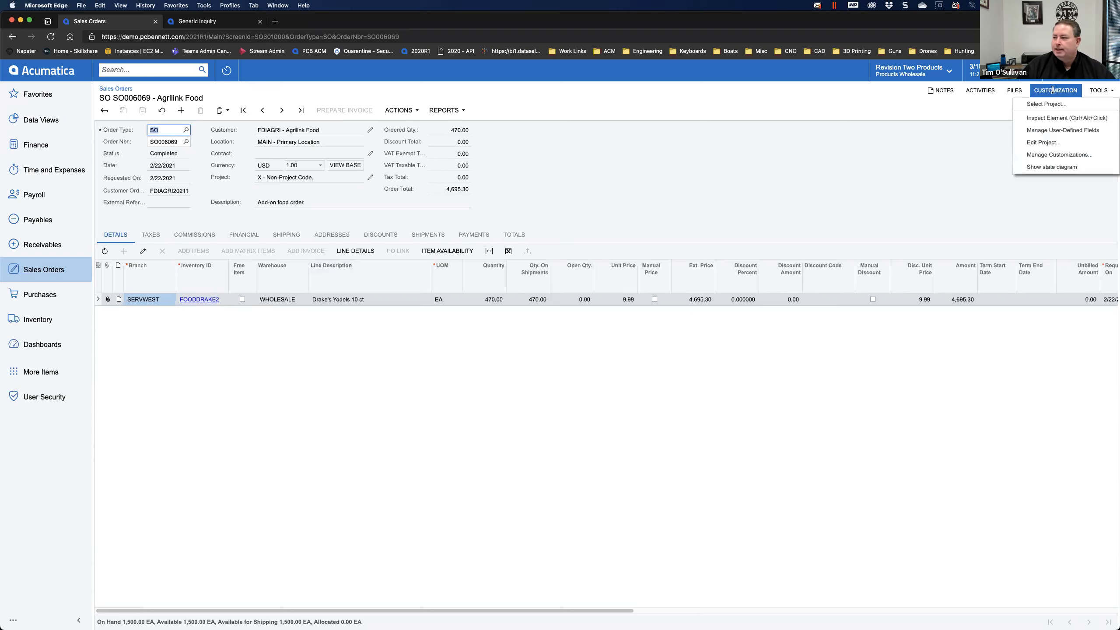
{"action": "left_click", "coordinate": [1060, 121]}
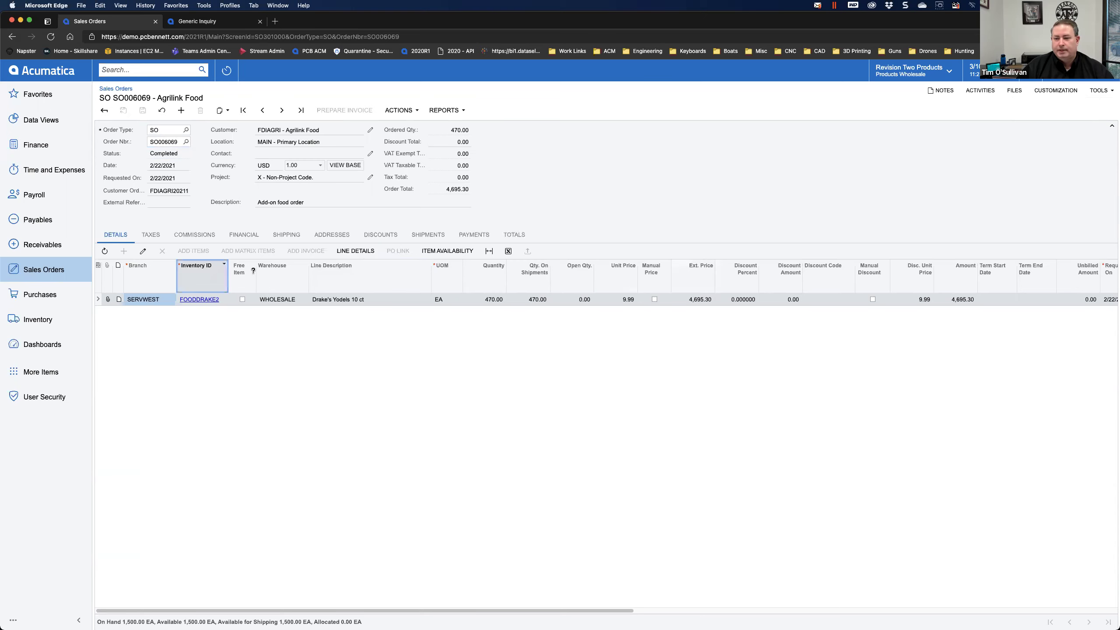
{"action": "left_click", "coordinate": [169, 143]}
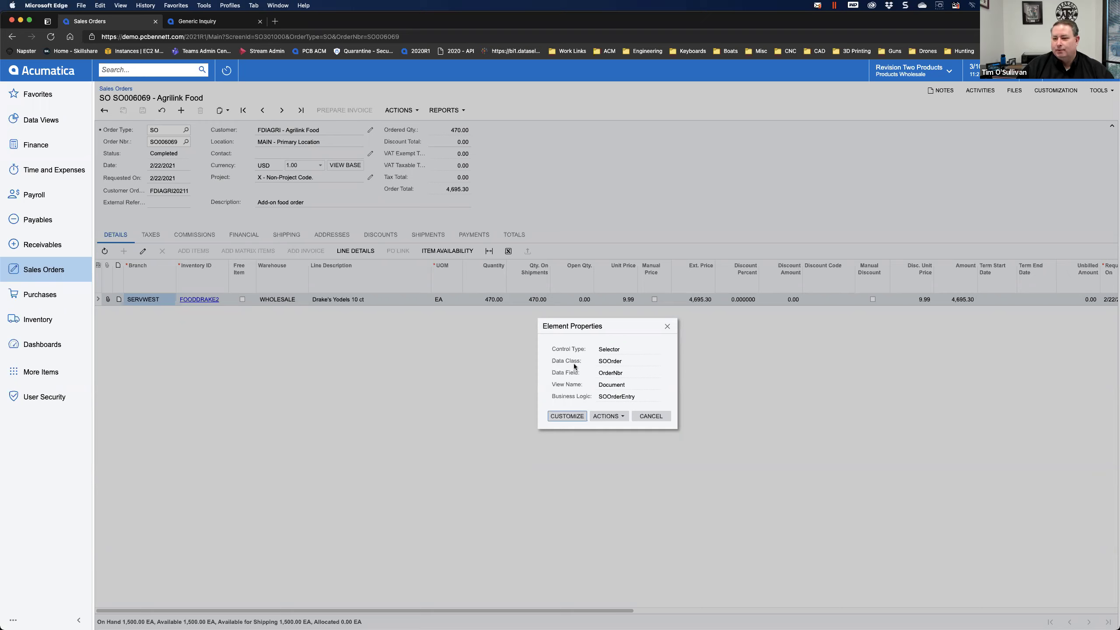
{"action": "left_click_drag", "start_coordinate": [598, 361], "coordinate": [622, 363]}
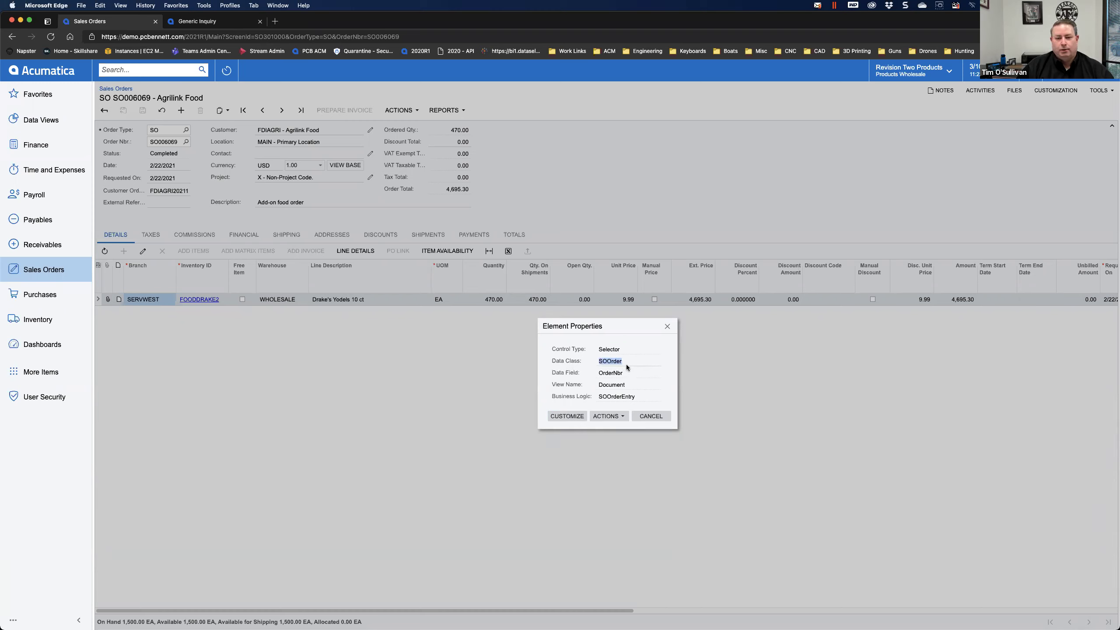
{"action": "left_click", "coordinate": [566, 373]}
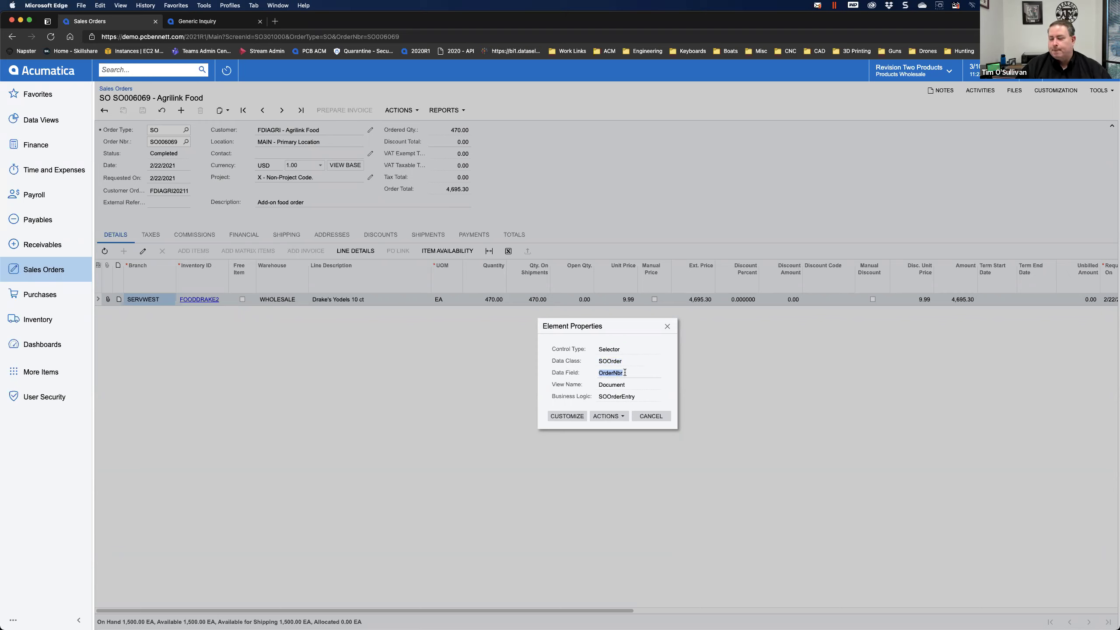
- Compare the Order Nbr. field's data class and data field with the results grid of the SalesOrdersAndQuotes generic inquiry
{"action": "double_click", "coordinate": [604, 362]}
{"action": "double_click", "coordinate": [608, 373]}
{"action": "double_click", "coordinate": [611, 360]}
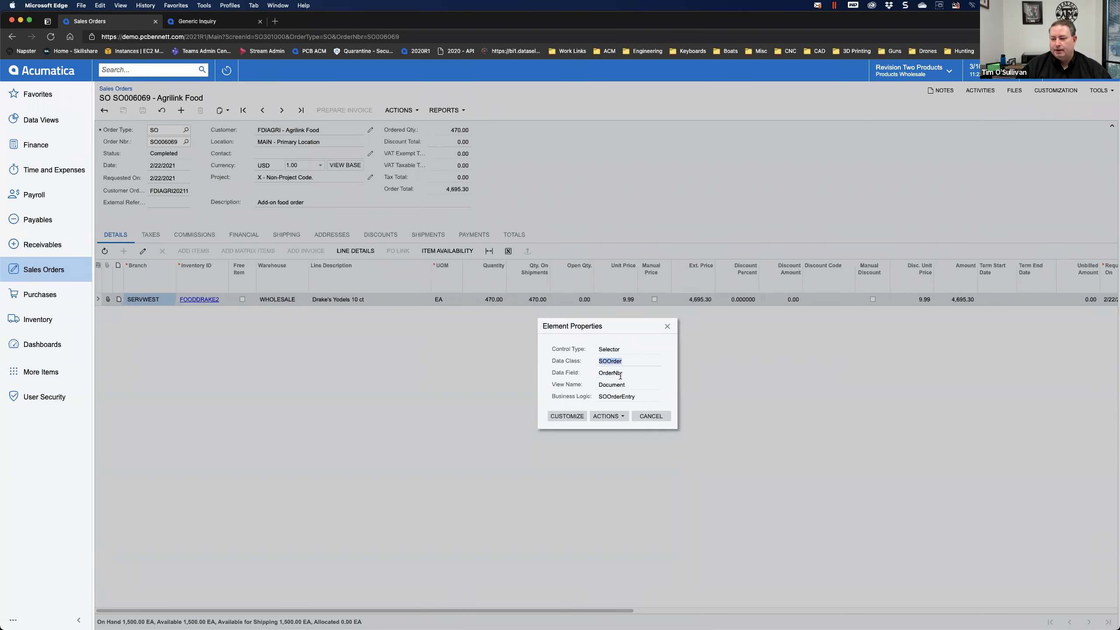
{"action": "left_click", "coordinate": [207, 21]}
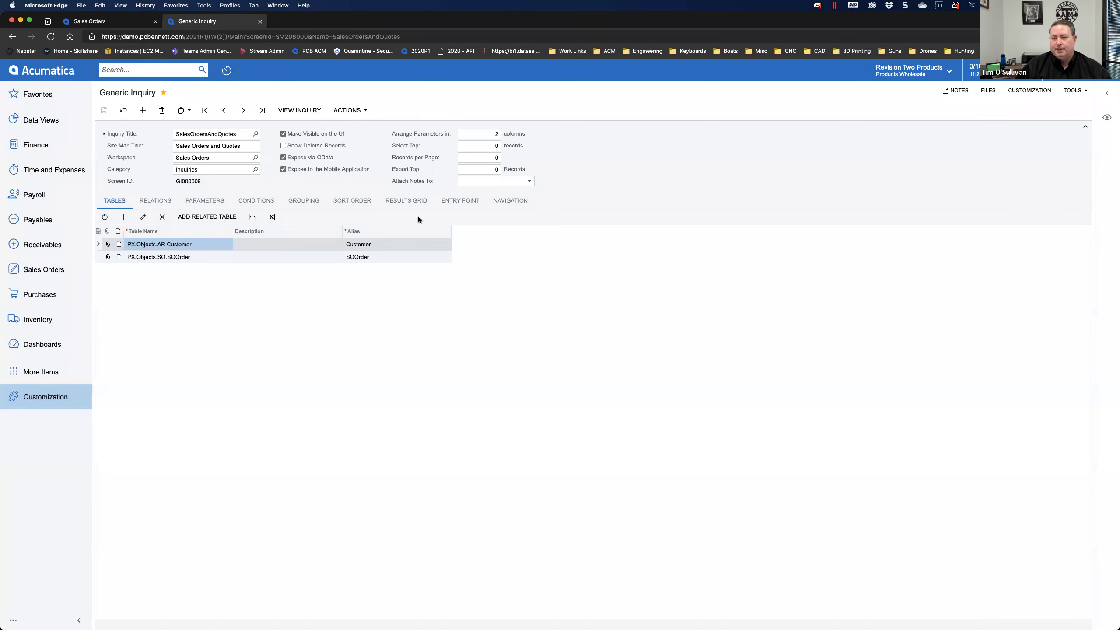
{"action": "left_click", "coordinate": [399, 202]}
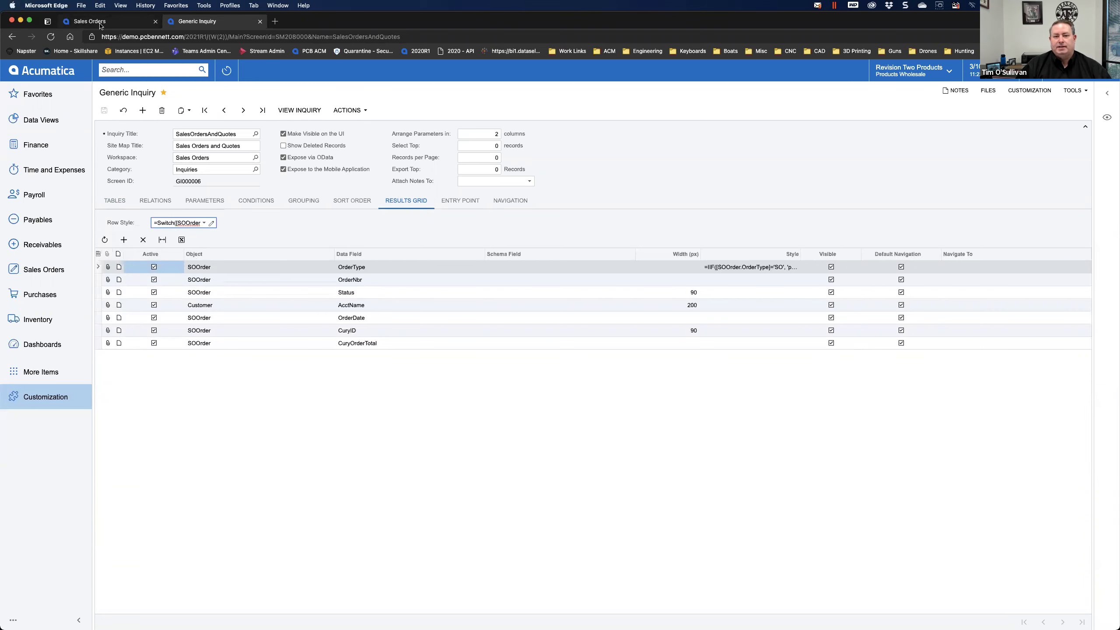
{"action": "key", "text": "ctrl+shift+Tab"}
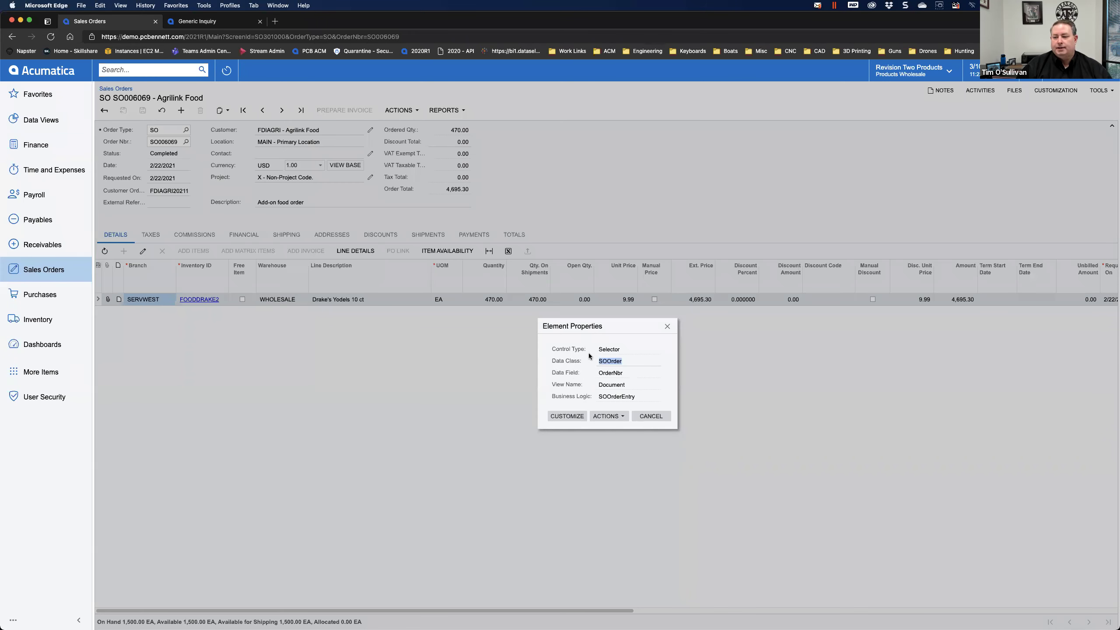
- Close the element properties, return to the Sales Orders list and filter its Status column to Open only
{"action": "left_click", "coordinate": [651, 416]}
{"action": "left_click", "coordinate": [105, 110]}
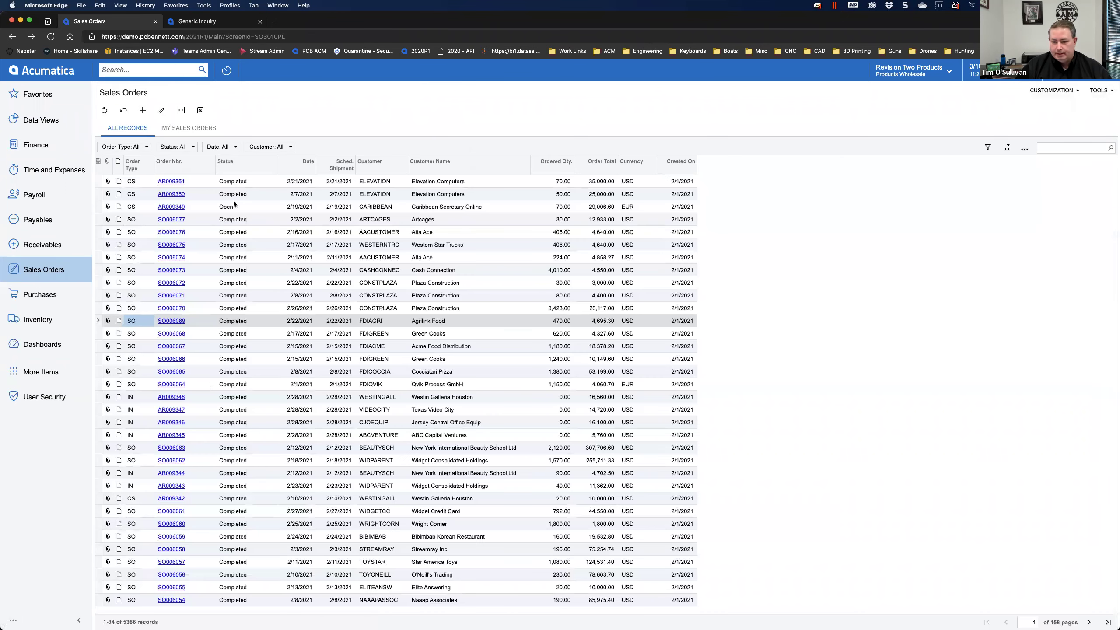
{"action": "left_click", "coordinate": [238, 170]}
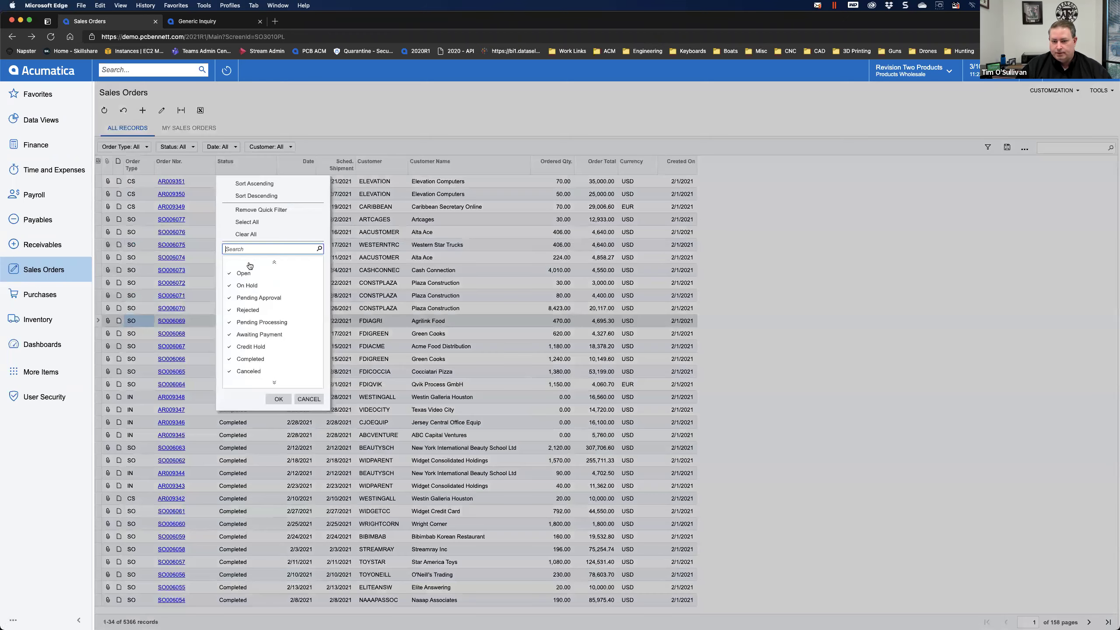
{"action": "left_click", "coordinate": [245, 234]}
{"action": "left_click", "coordinate": [251, 273]}
{"action": "left_click", "coordinate": [279, 399]}
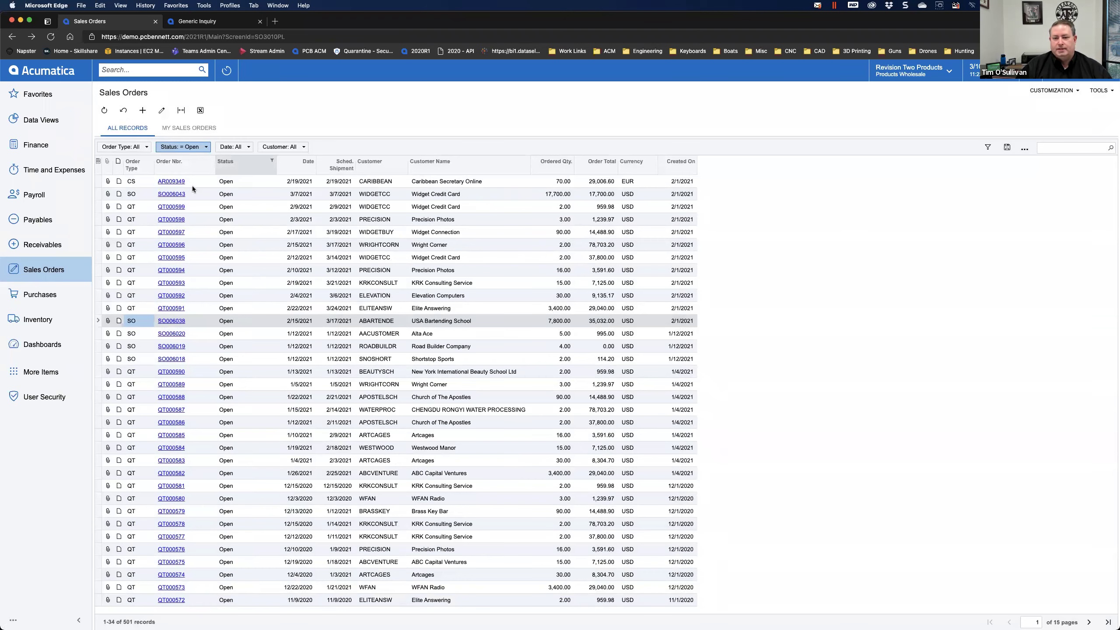
- Open the USA Bartending School sales order and inspect the element properties of its Status field
{"action": "left_click", "coordinate": [172, 321]}
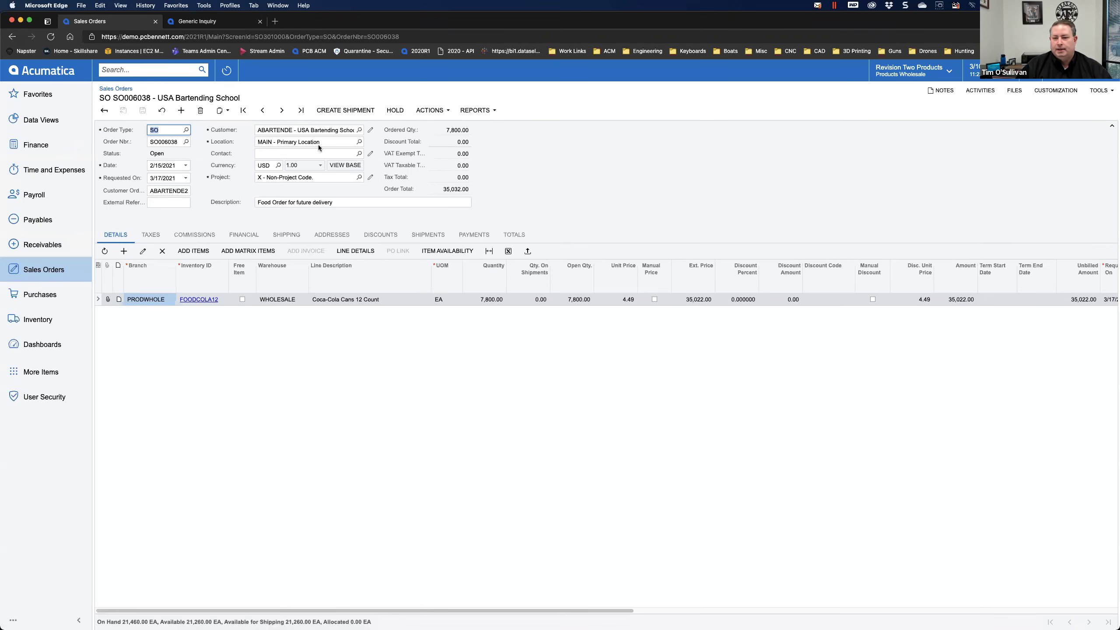
{"action": "left_click", "coordinate": [1042, 91]}
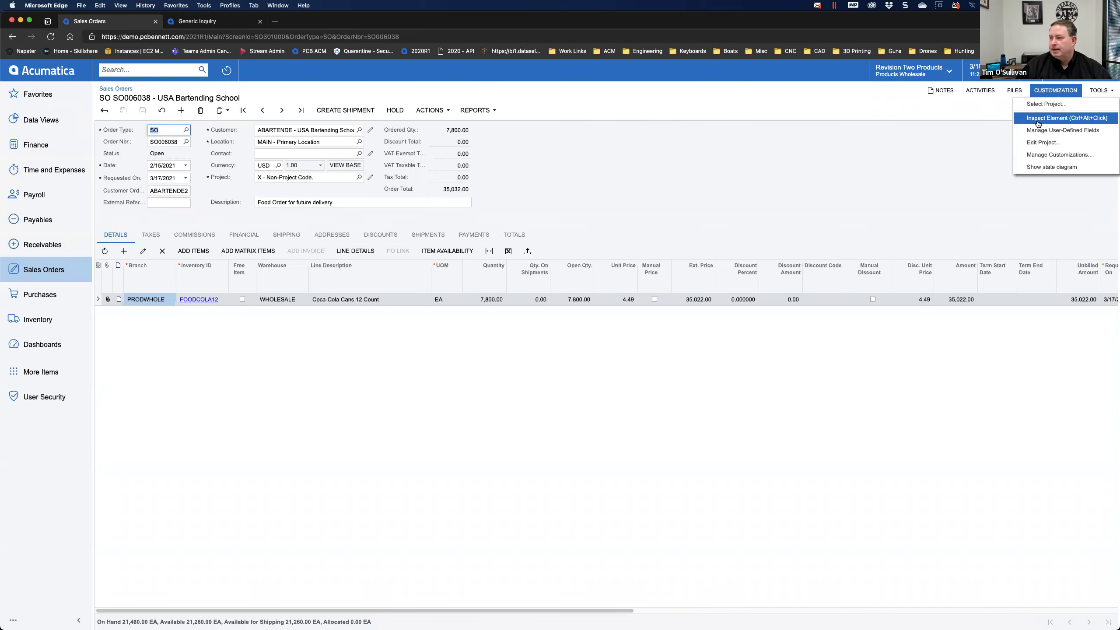
{"action": "left_click", "coordinate": [1037, 119]}
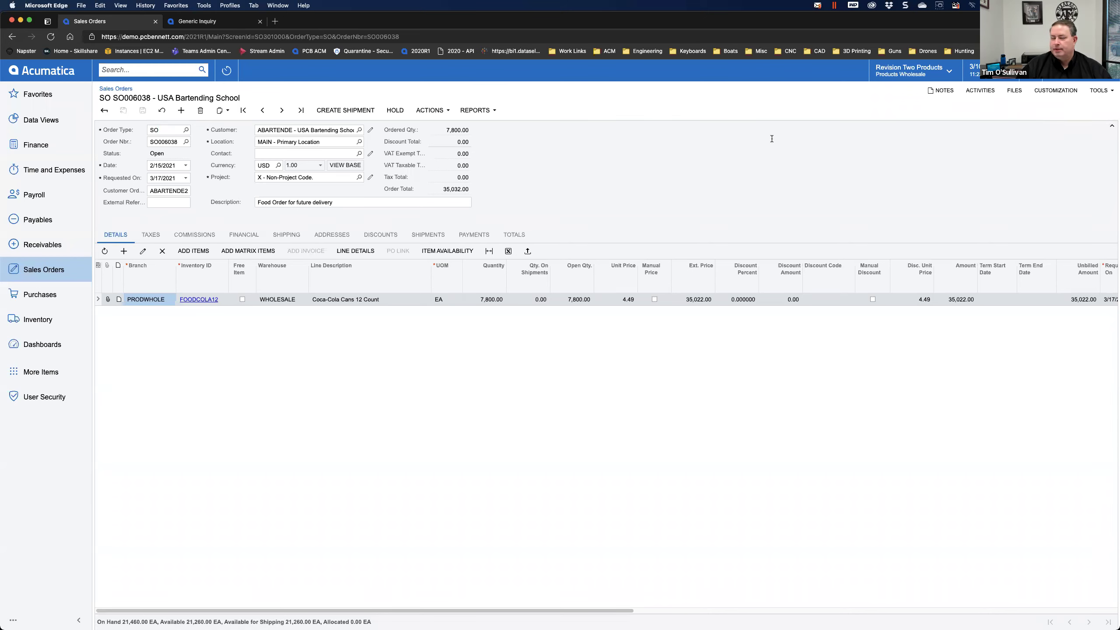
{"action": "left_click", "coordinate": [158, 153]}
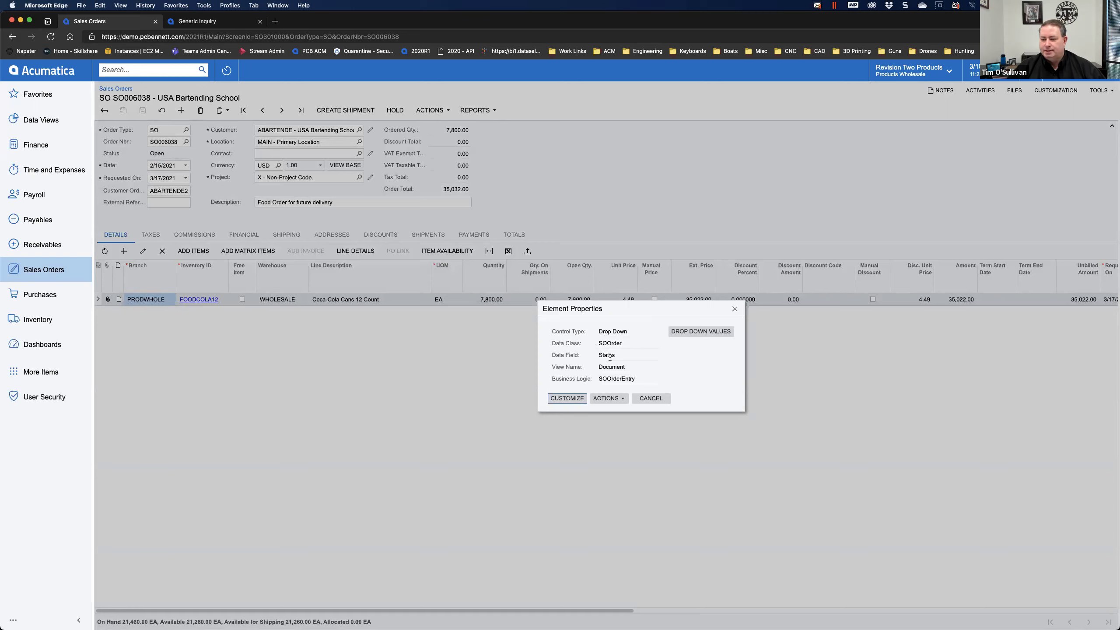
- Examine the Status field's drop-down values and their descriptions, then close the element properties
{"action": "left_click", "coordinate": [703, 335]}
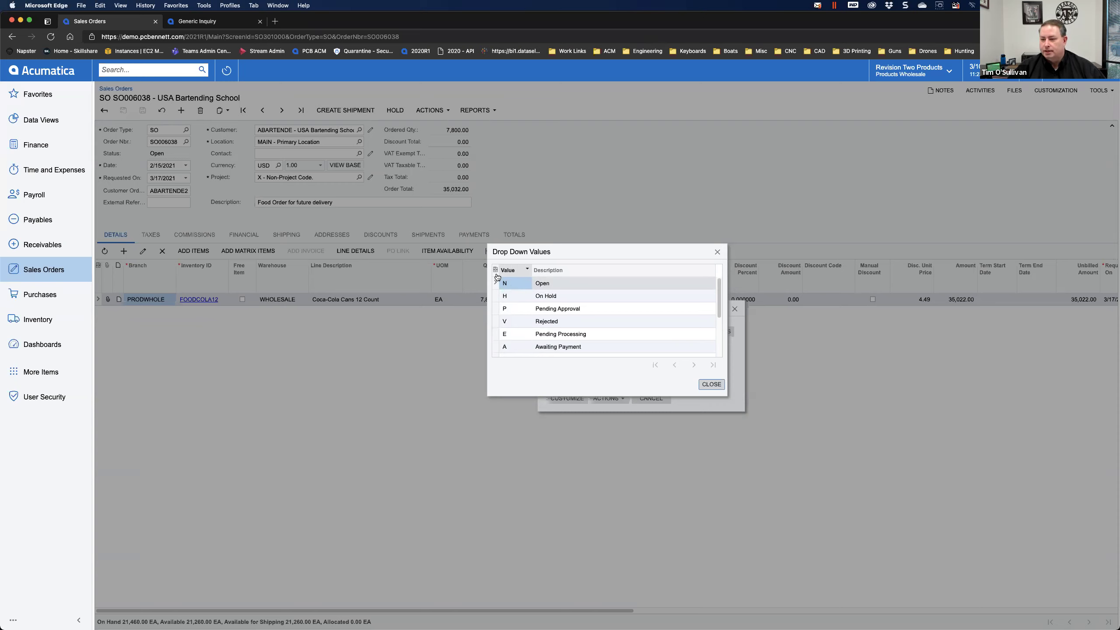
{"action": "scroll", "coordinate": [537, 330], "scroll_direction": "down", "scroll_amount": 2}
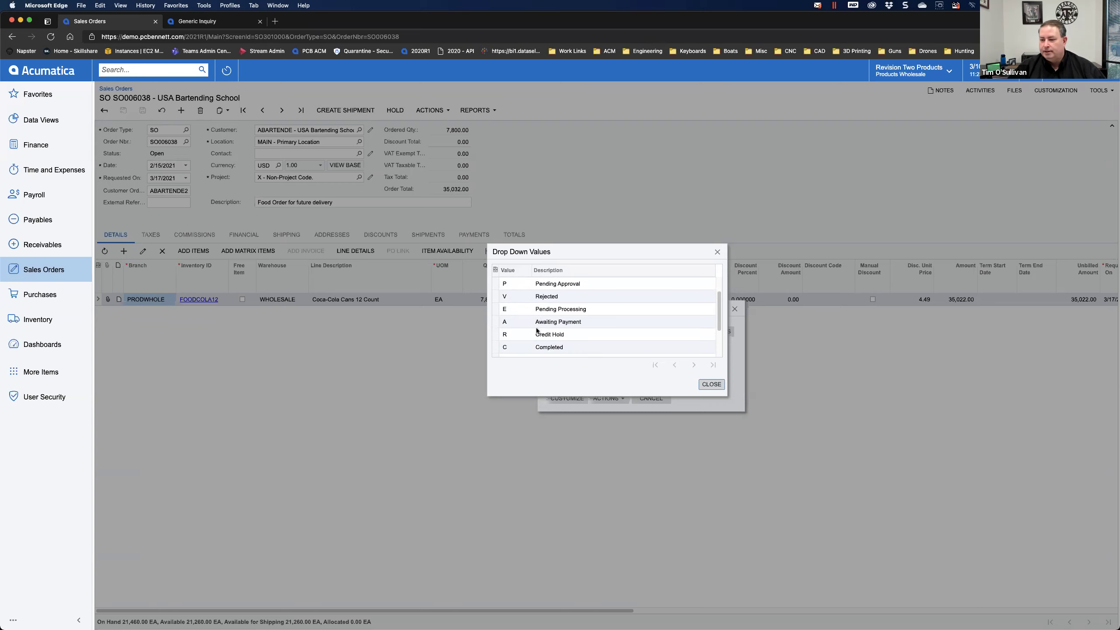
{"action": "scroll", "coordinate": [519, 329], "scroll_direction": "down", "scroll_amount": 4}
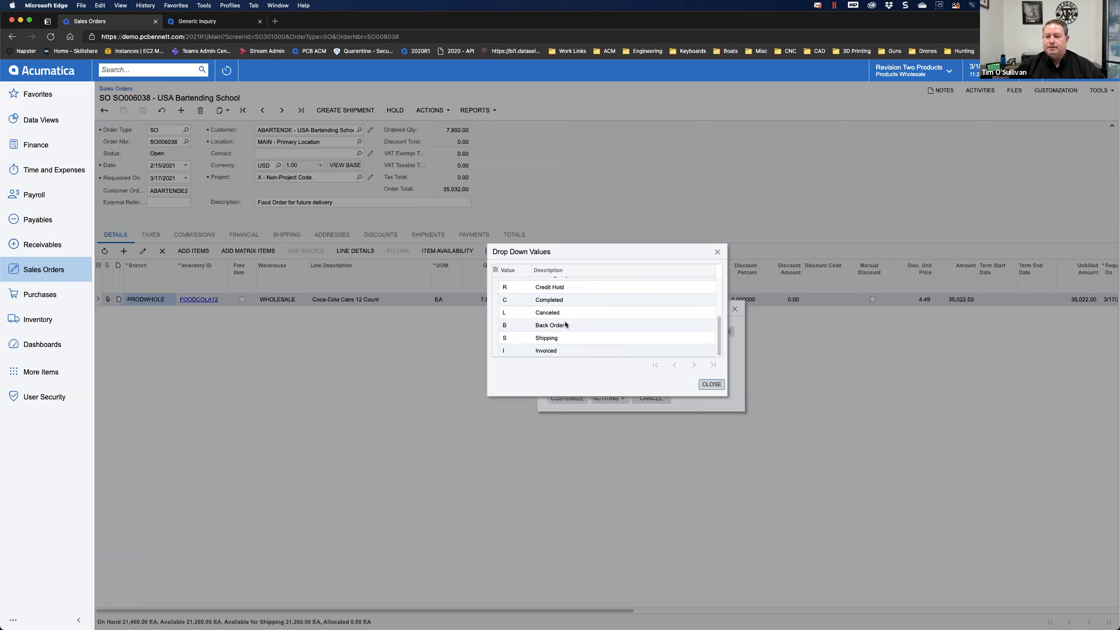
{"action": "scroll", "coordinate": [565, 325], "scroll_direction": "up", "scroll_amount": 6}
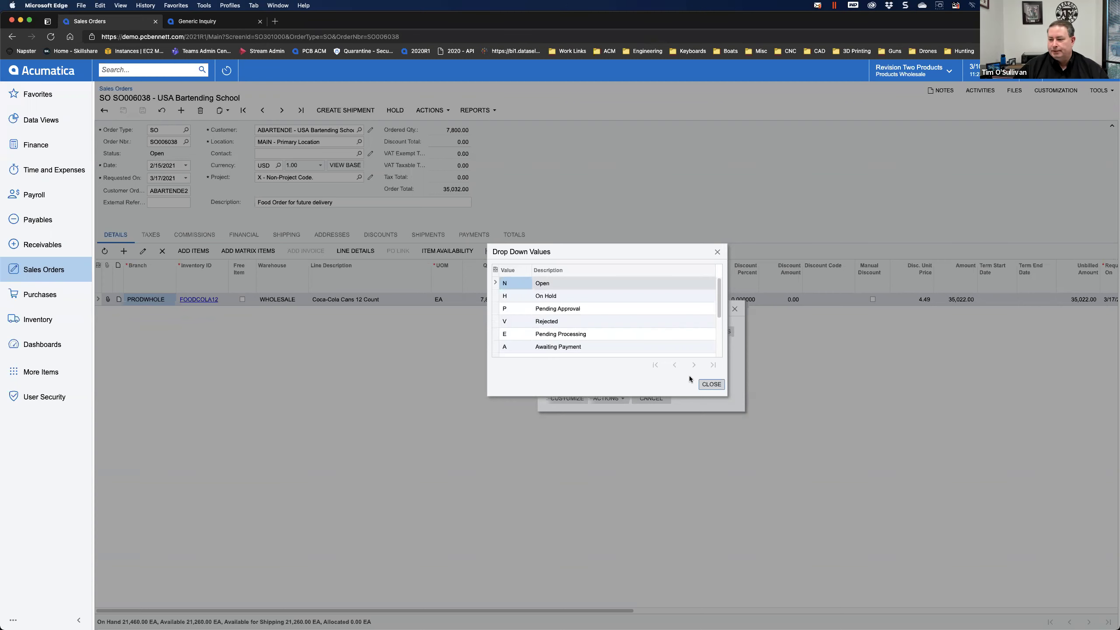
{"action": "left_click", "coordinate": [710, 383]}
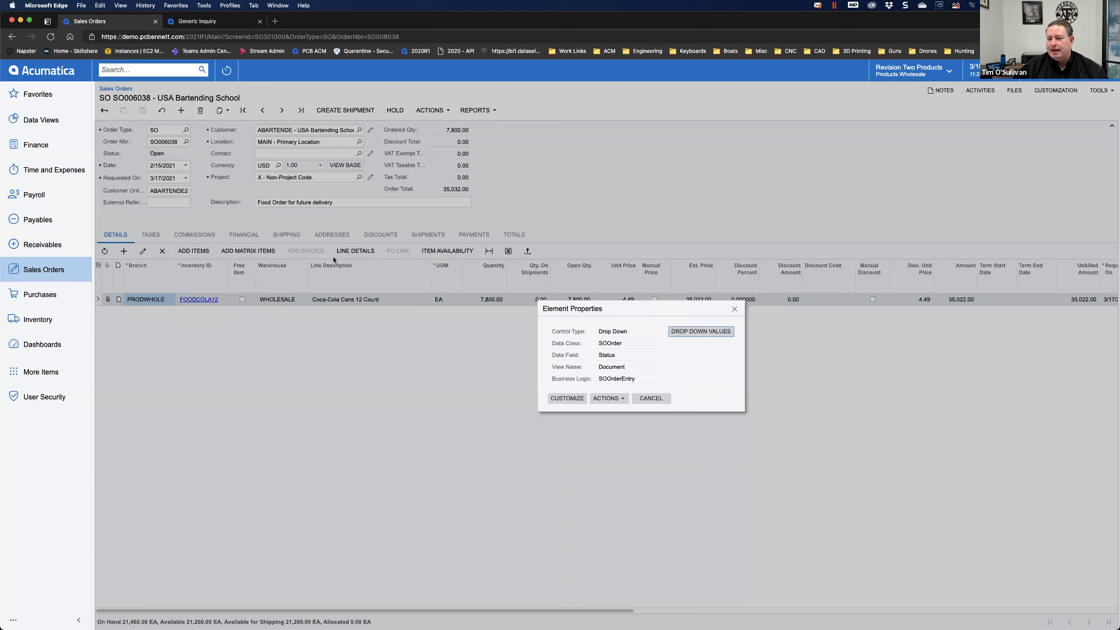
{"action": "left_click", "coordinate": [735, 310]}
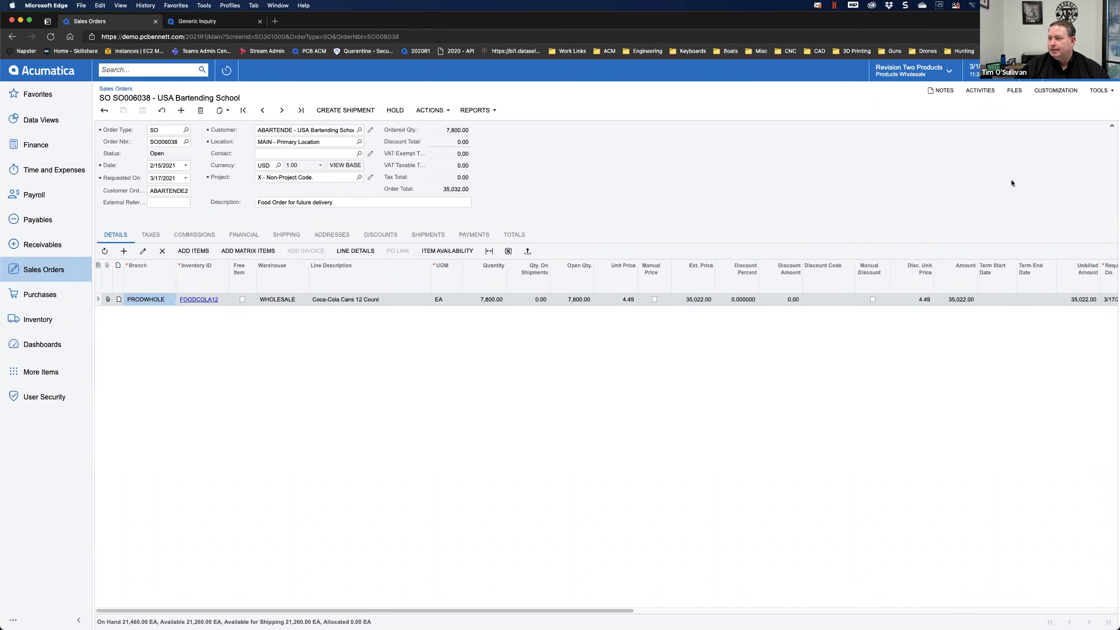
{"action": "left_click", "coordinate": [1054, 91]}
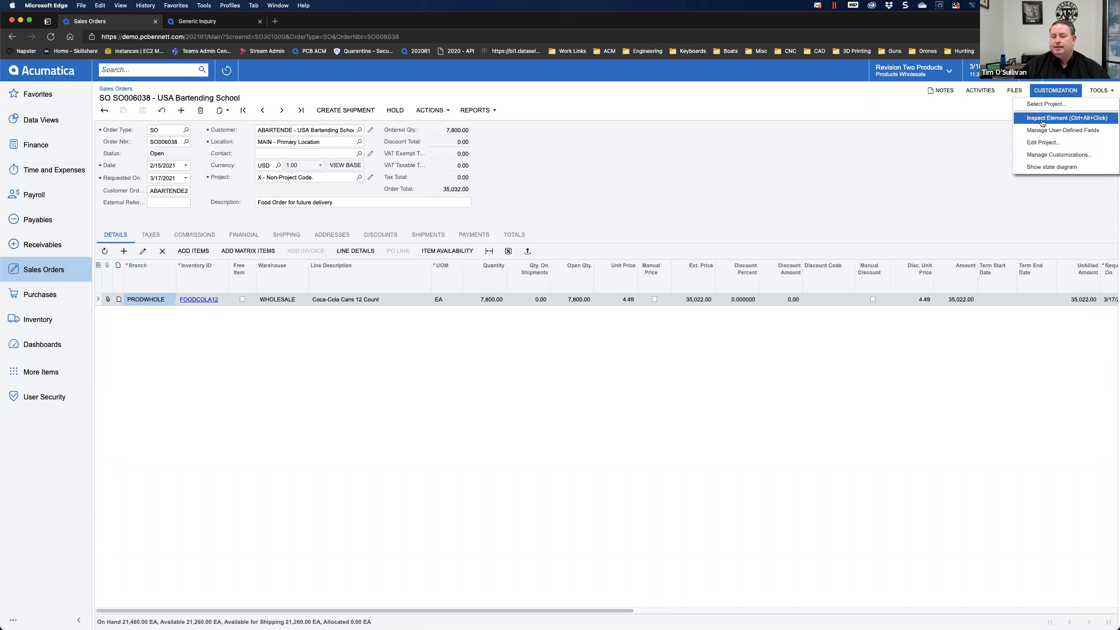
{"action": "left_click", "coordinate": [622, 214]}
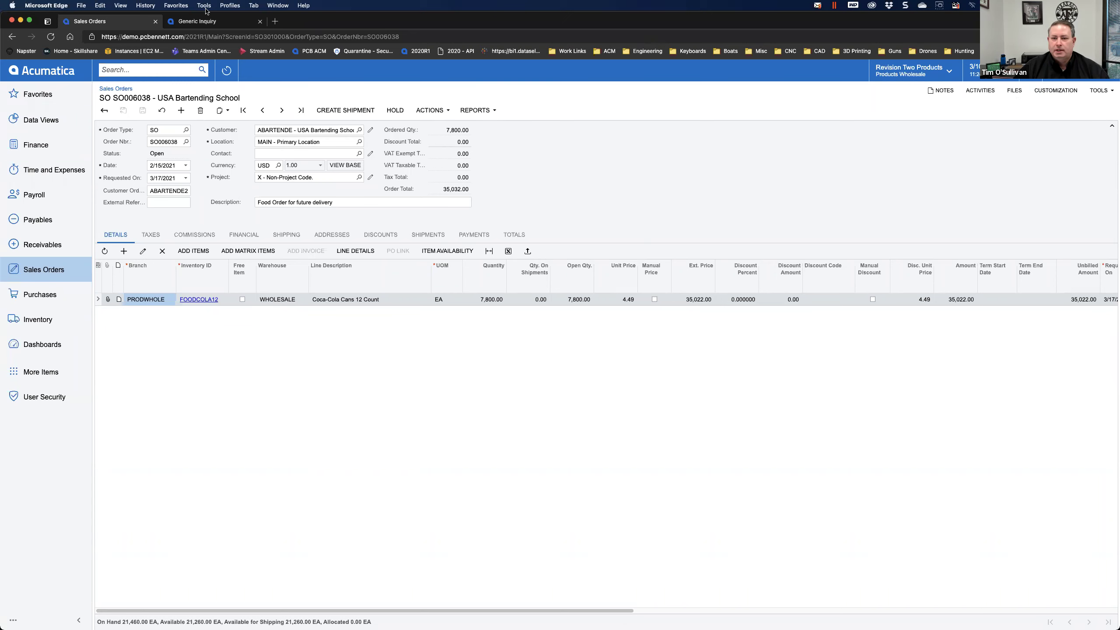
- Switch to the Generic Inquiry browser tab and review the tables and table relations of SalesOrdersAndQuotes
{"action": "left_click", "coordinate": [204, 23]}
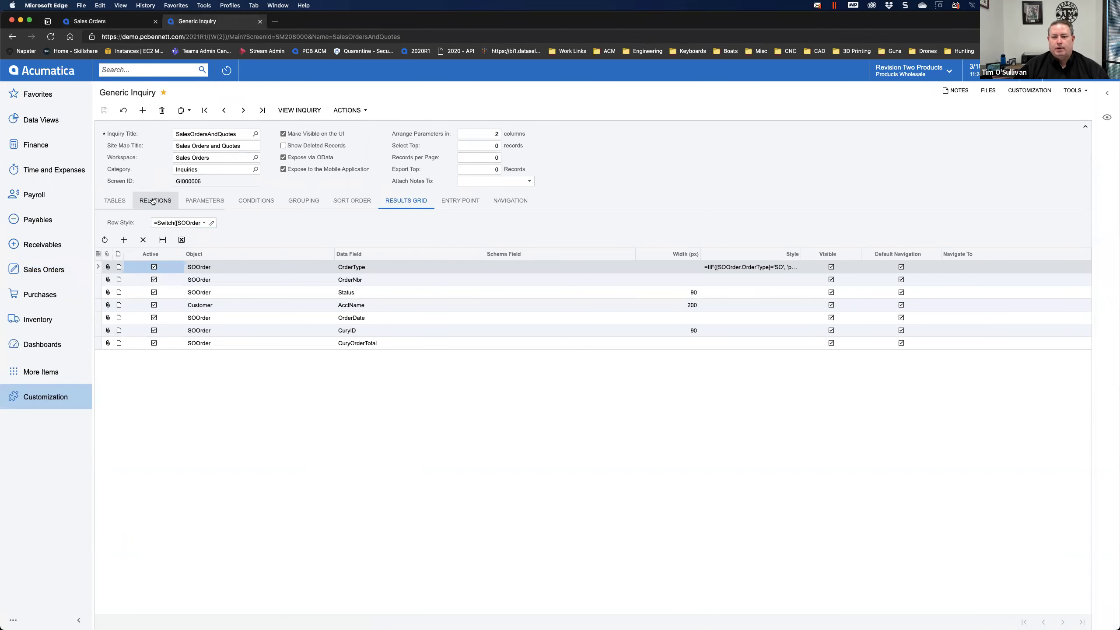
{"action": "left_click", "coordinate": [116, 202]}
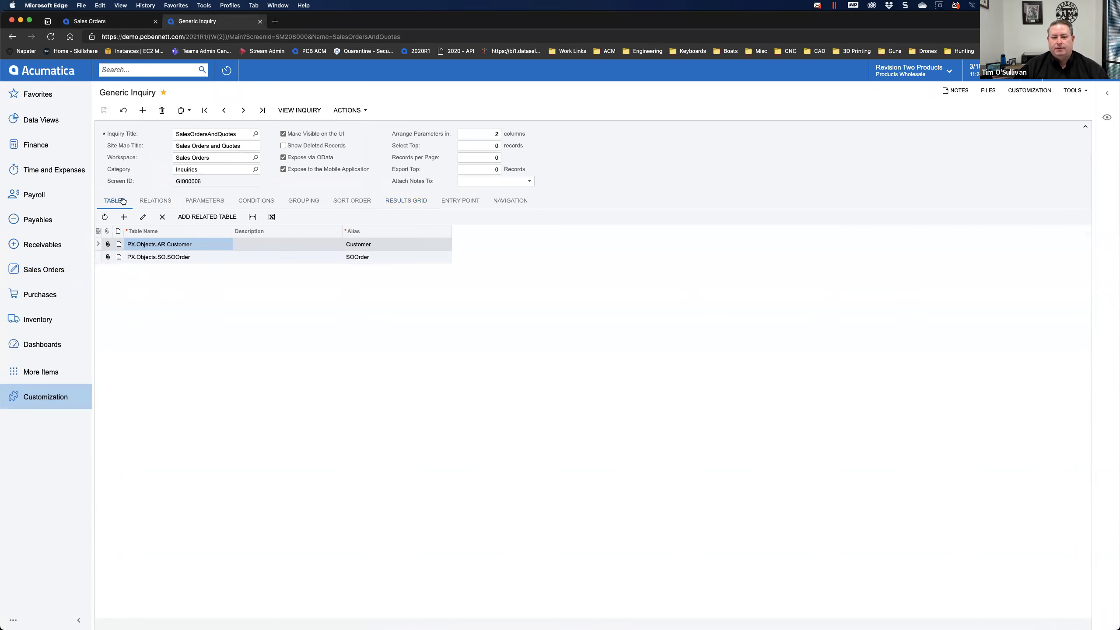
{"action": "left_click", "coordinate": [160, 204]}
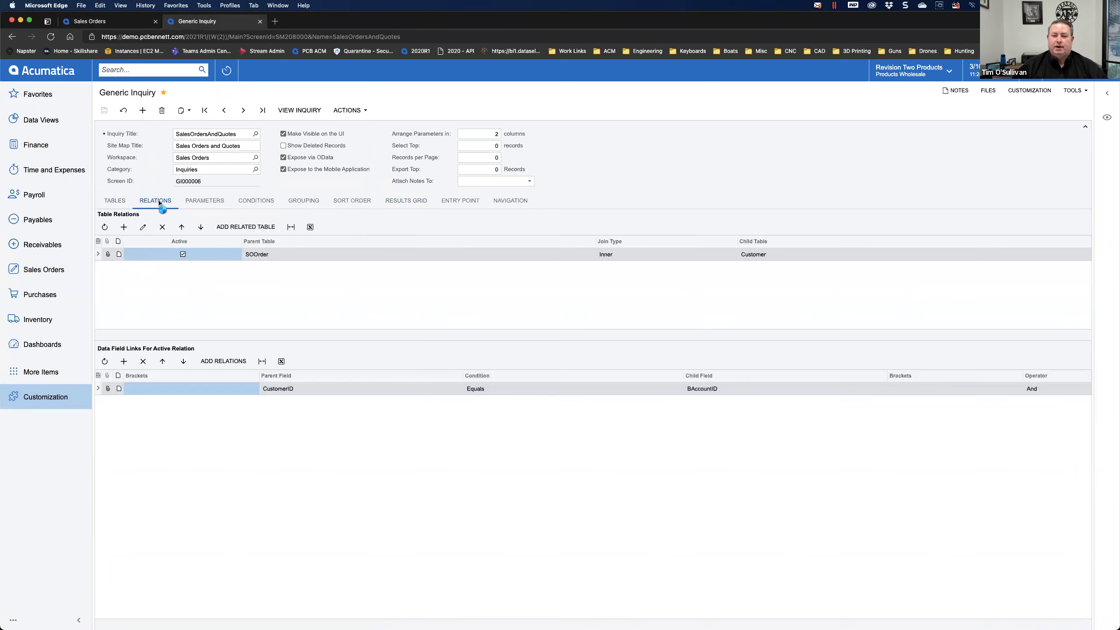
- Review the inquiry's parameters, examining the name and schema field of the OrderType parameter
{"action": "left_click", "coordinate": [210, 207]}
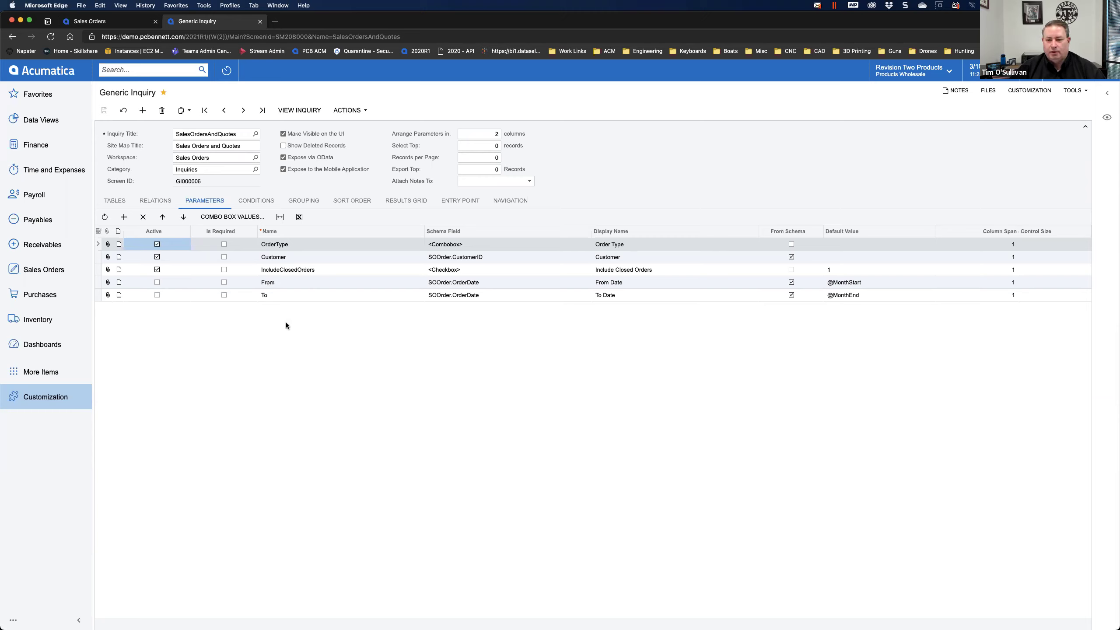
{"action": "left_click", "coordinate": [299, 246]}
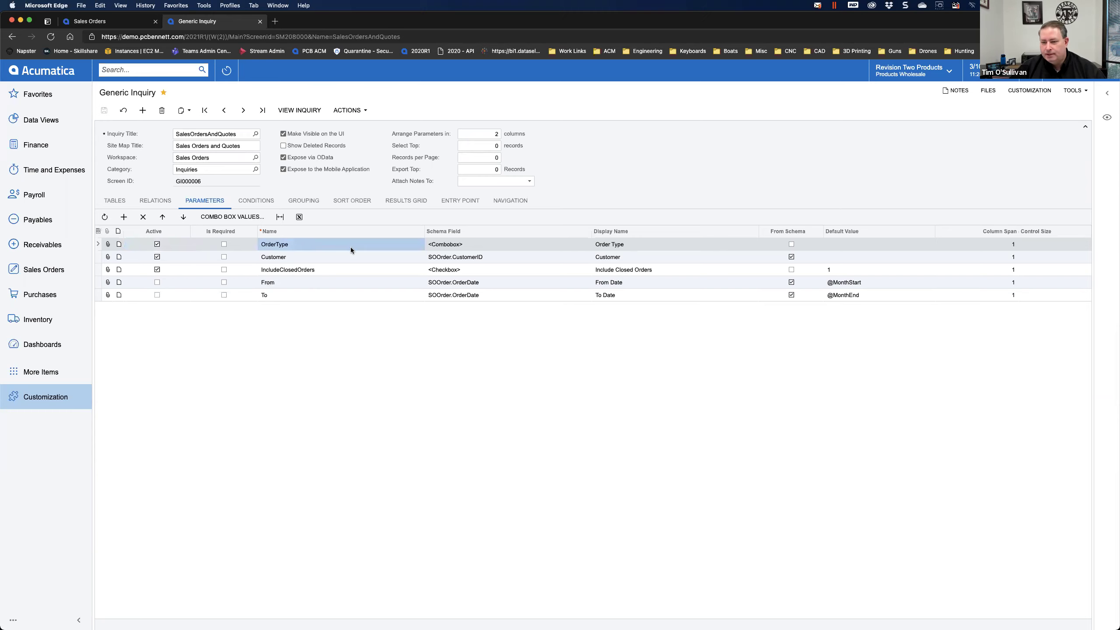
{"action": "left_click", "coordinate": [304, 244]}
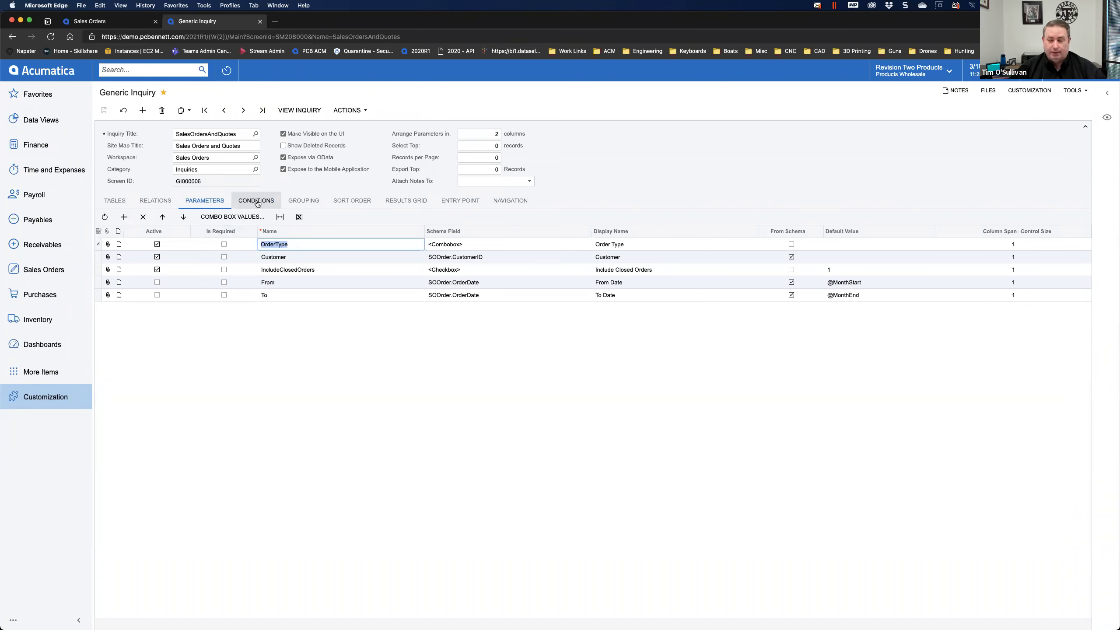
{"action": "left_click", "coordinate": [458, 246]}
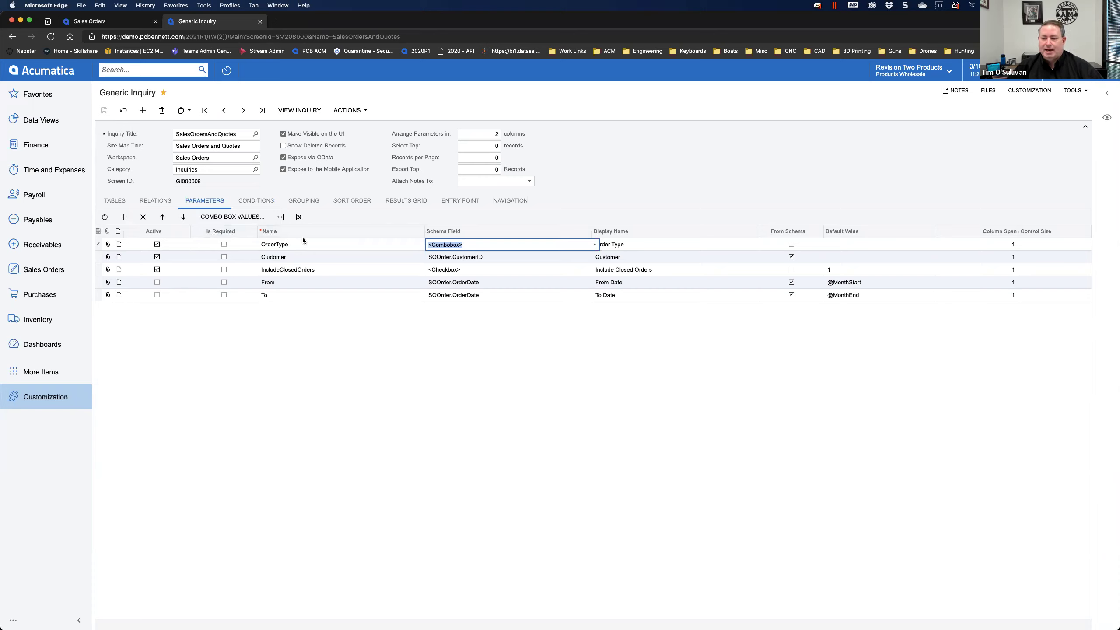
{"action": "left_click", "coordinate": [290, 245]}
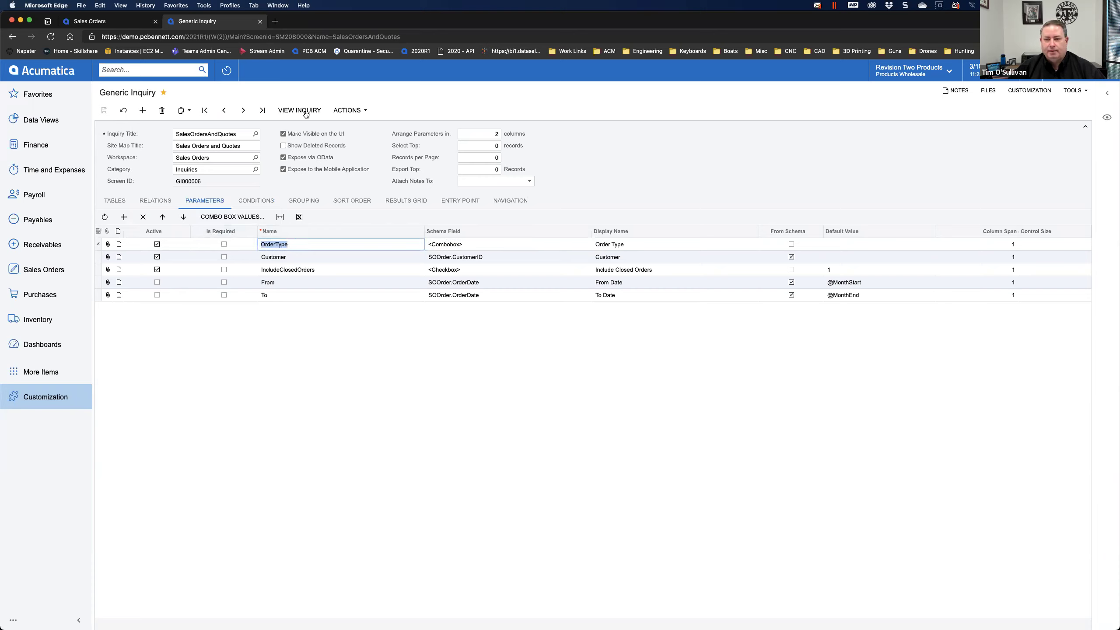
- Duplicate the Generic Inquiry browser tab and view the resulting Sales Orders and Quotes inquiry
{"action": "right_click", "coordinate": [219, 28]}
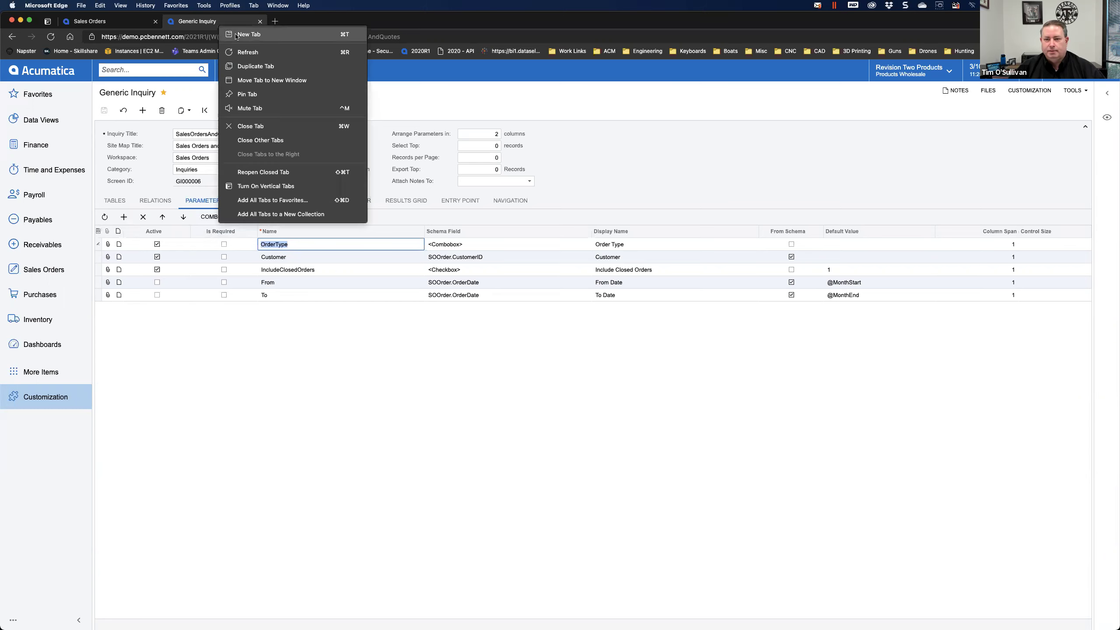
{"action": "left_click", "coordinate": [255, 66]}
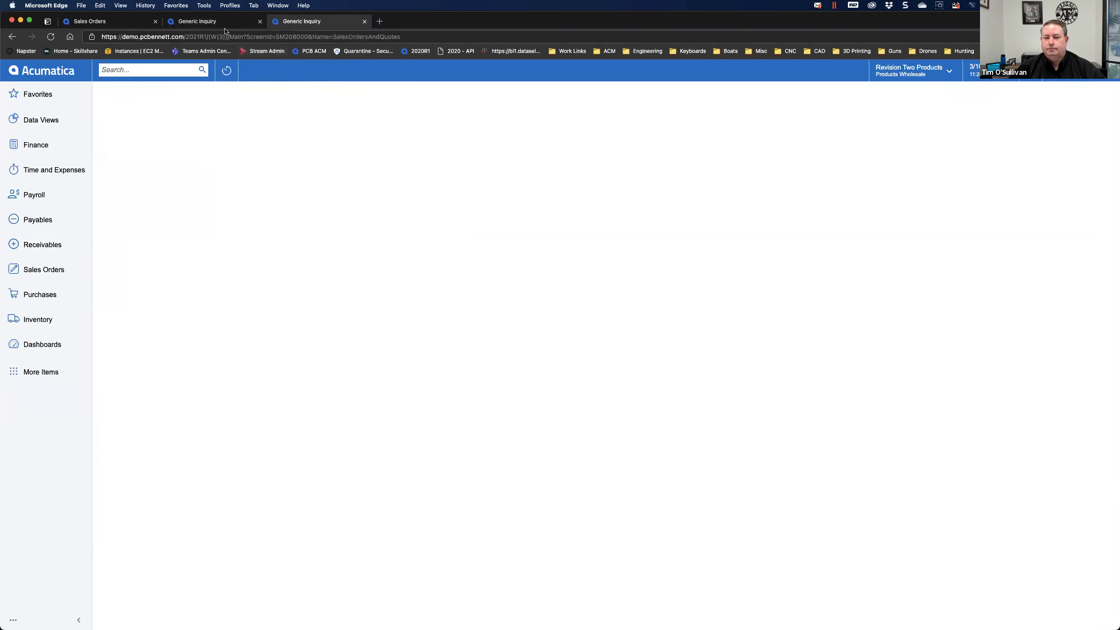
{"action": "left_click", "coordinate": [310, 110]}
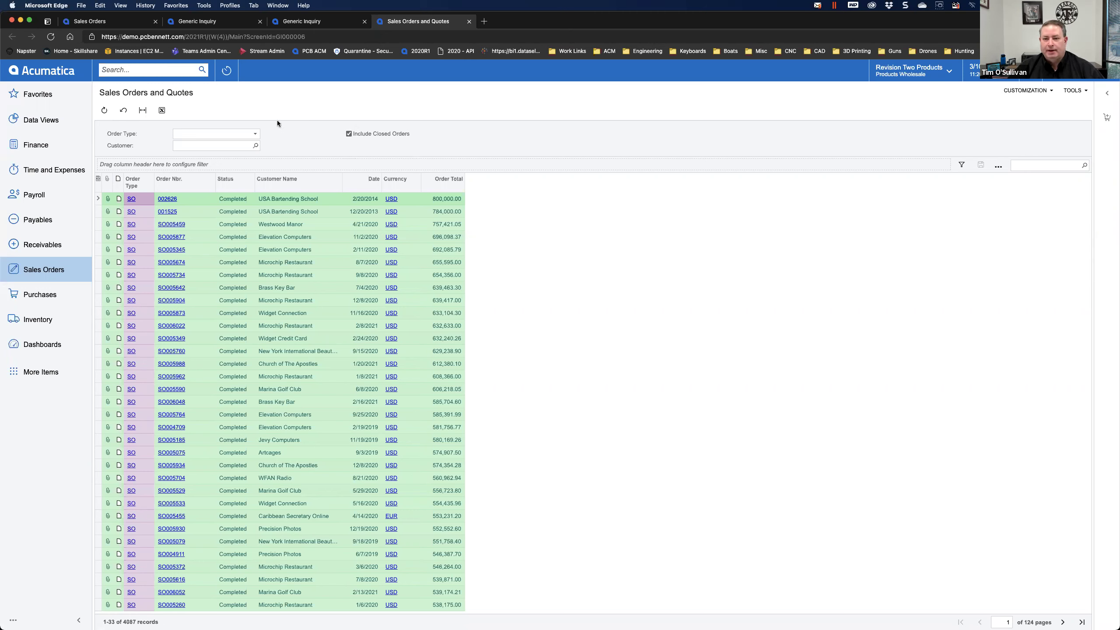
- Filter the Sales Orders and Quotes inquiry by order type Quote, and switch the filter to Sales Order
{"action": "left_click", "coordinate": [251, 133]}
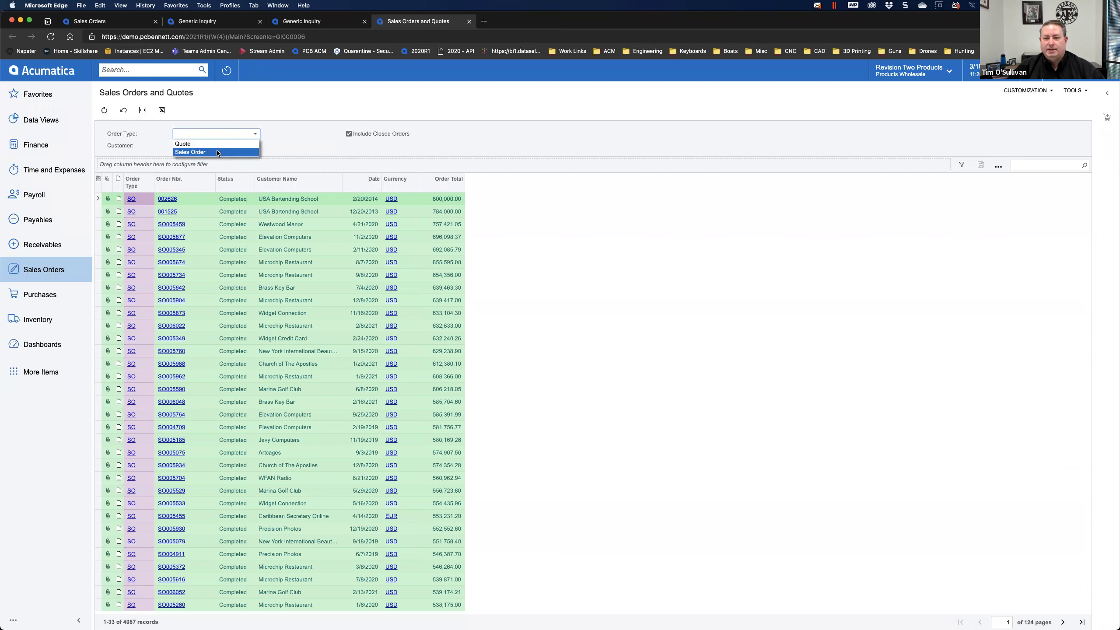
{"action": "left_click", "coordinate": [310, 134]}
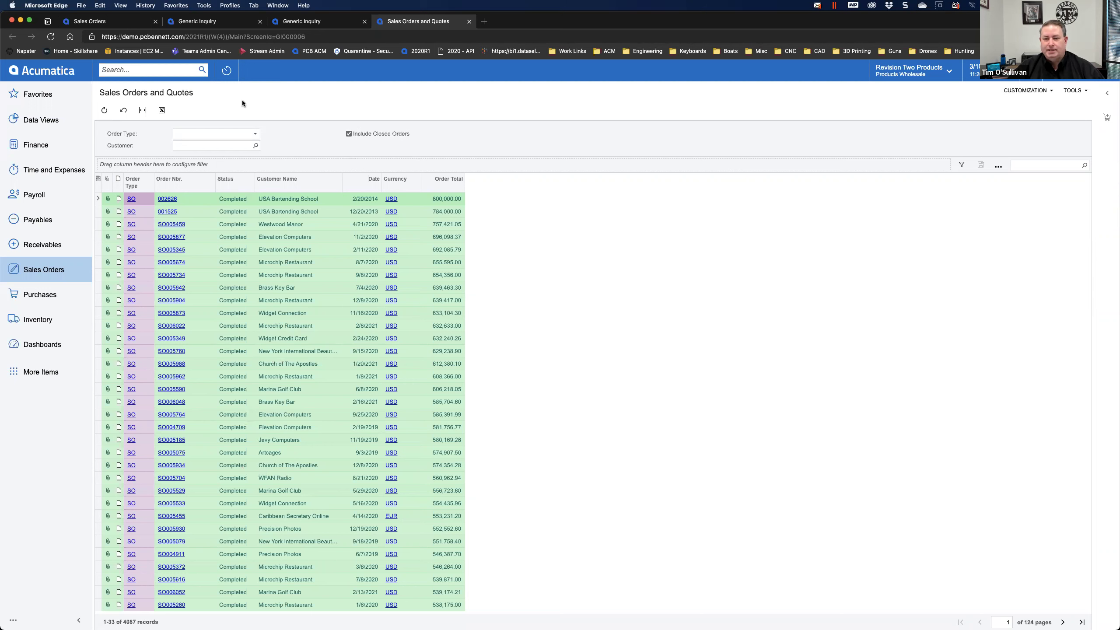
{"action": "left_click", "coordinate": [254, 134]}
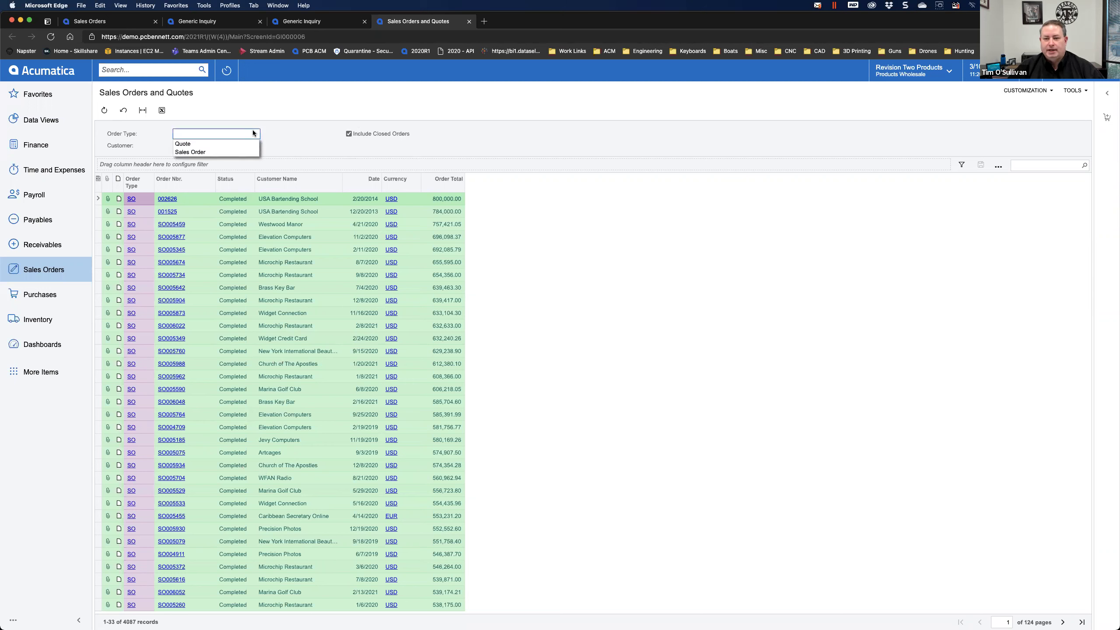
{"action": "left_click", "coordinate": [205, 146]}
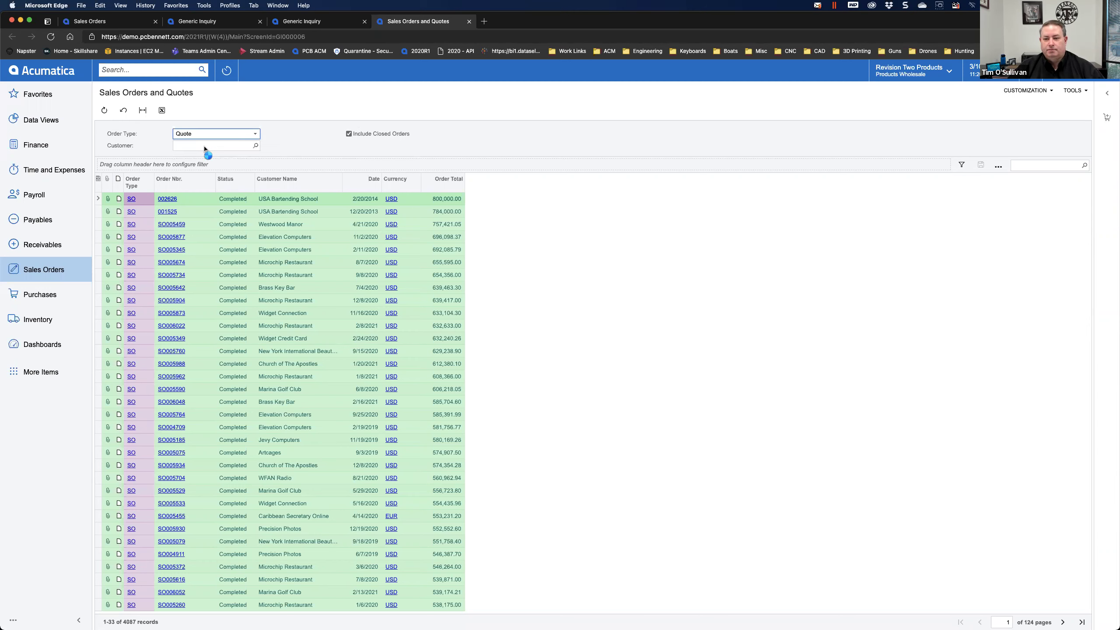
{"action": "left_click", "coordinate": [209, 134]}
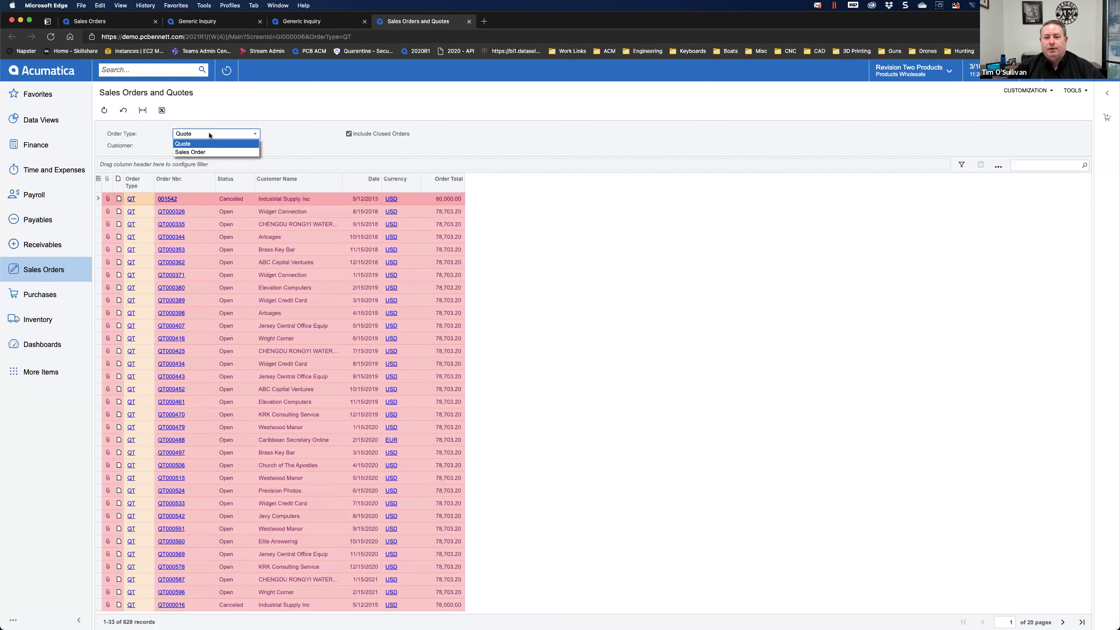
{"action": "left_click", "coordinate": [206, 152]}
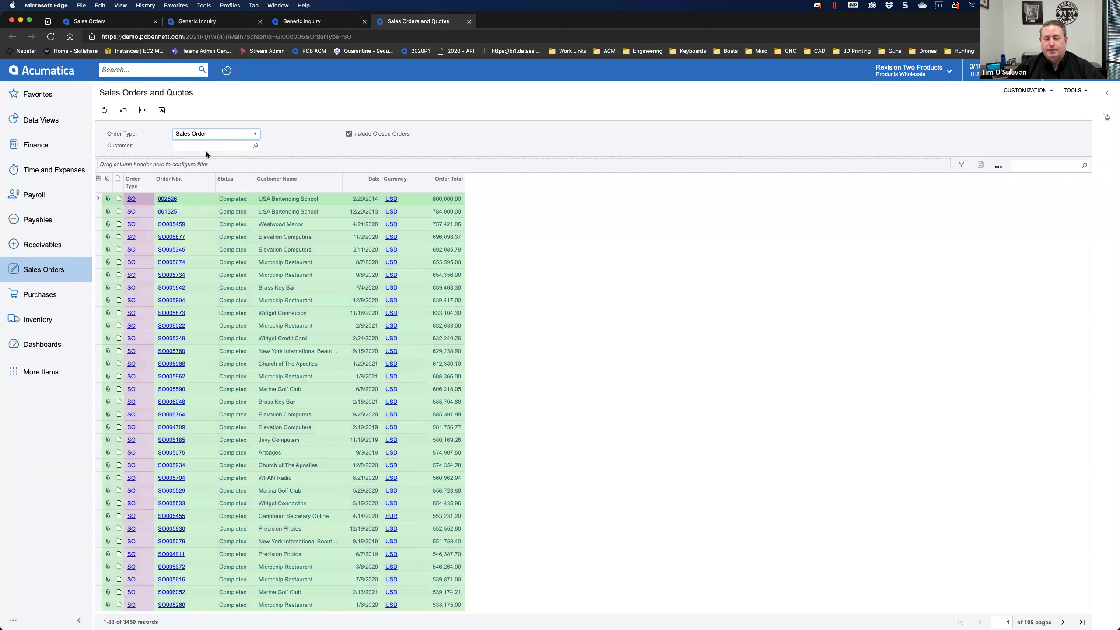
- Limit the inquiry to customer ABCHOLDING, and turn Include Closed Orders off and back on to compare the results
{"action": "left_click", "coordinate": [255, 145]}
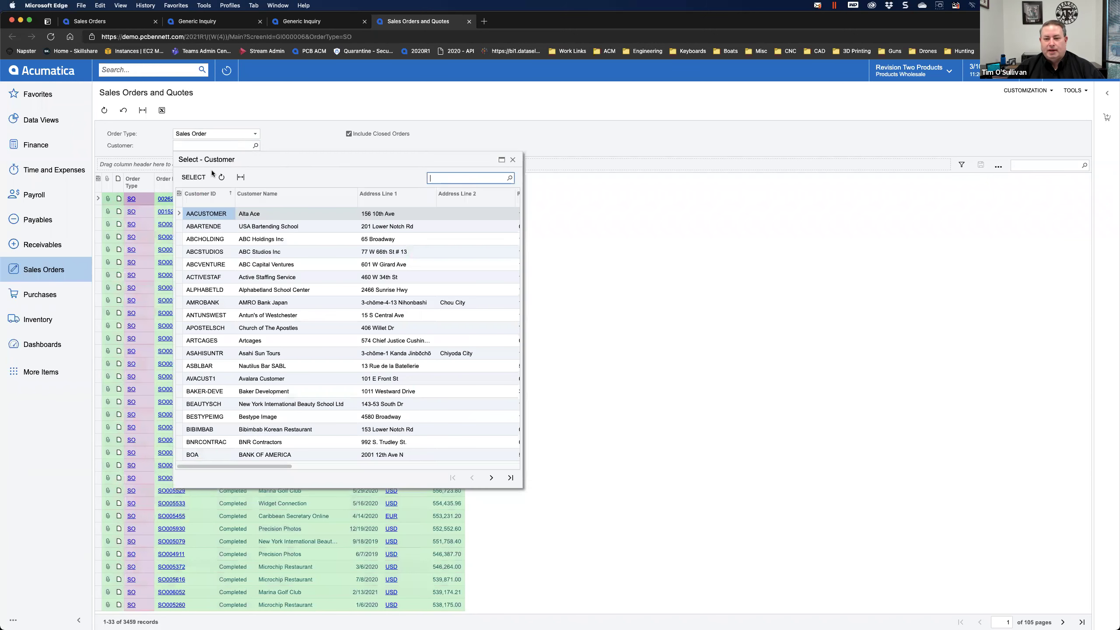
{"action": "left_click", "coordinate": [205, 240]}
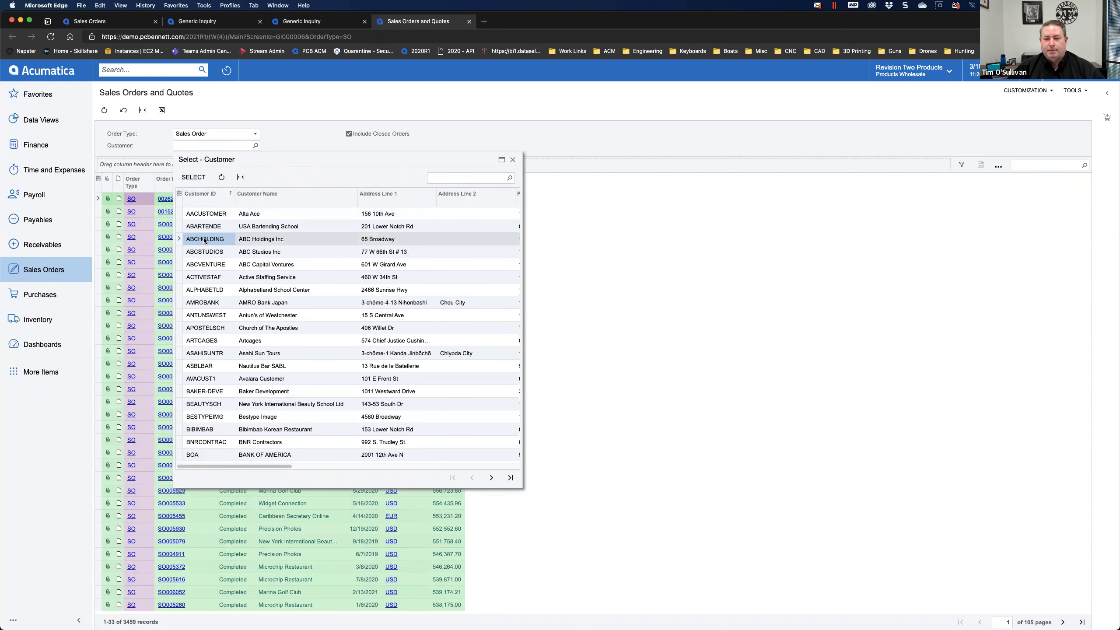
{"action": "double_click", "coordinate": [205, 240]}
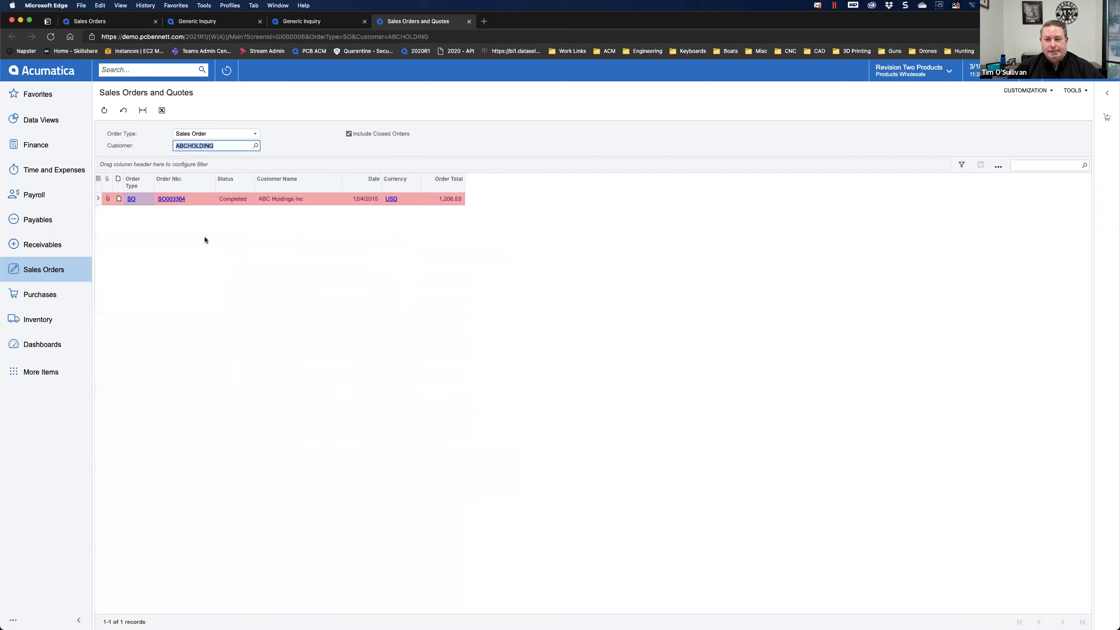
{"action": "left_click", "coordinate": [349, 133]}
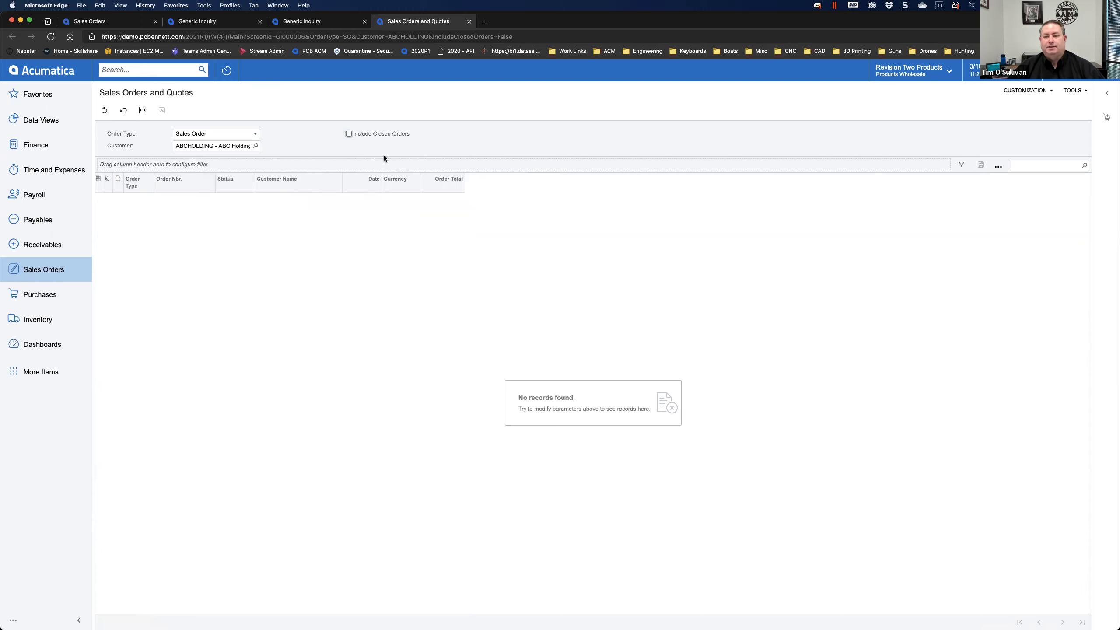
{"action": "left_click", "coordinate": [348, 133]}
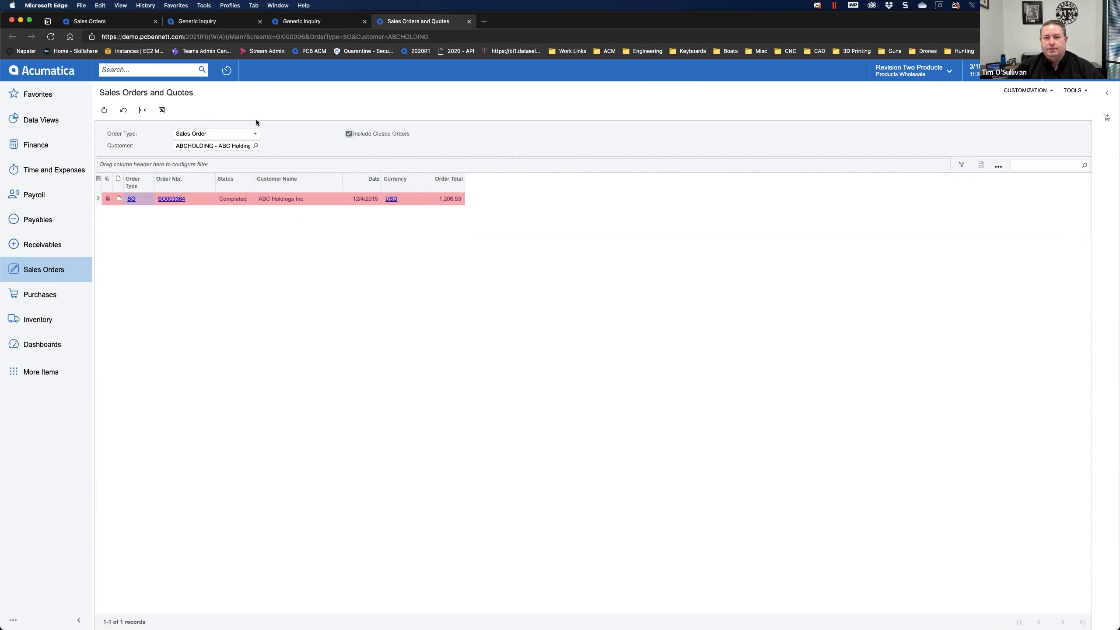
- Return to the SalesOrdersAndQuotes parameters in the original Generic Inquiry browser tab and close the duplicate one
{"action": "left_click", "coordinate": [298, 21]}
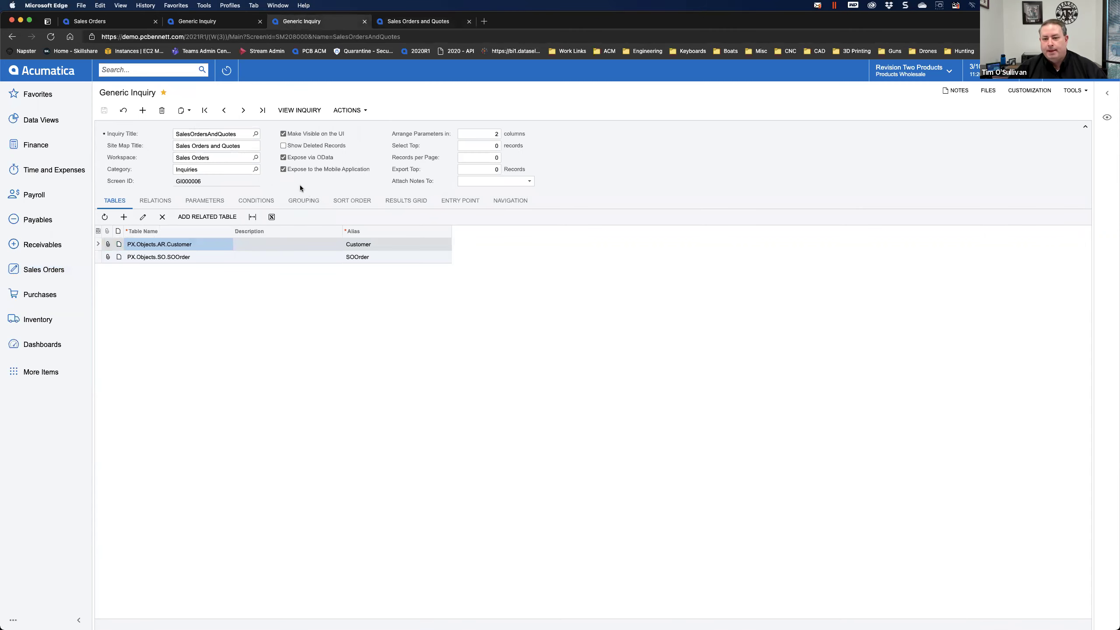
{"action": "left_click", "coordinate": [211, 21]}
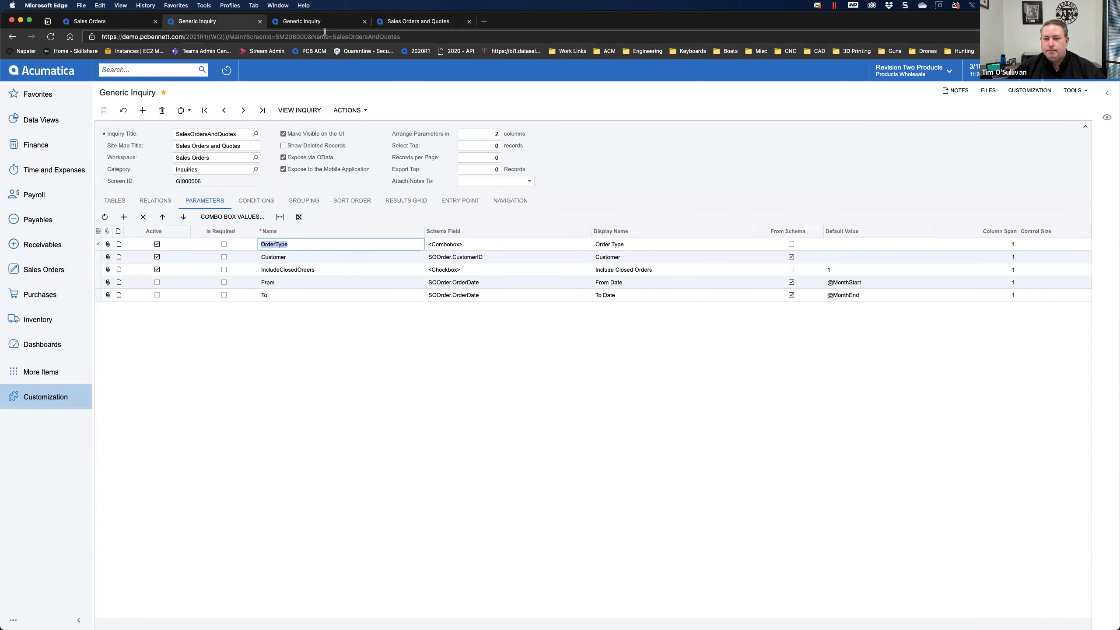
{"action": "left_click", "coordinate": [365, 21]}
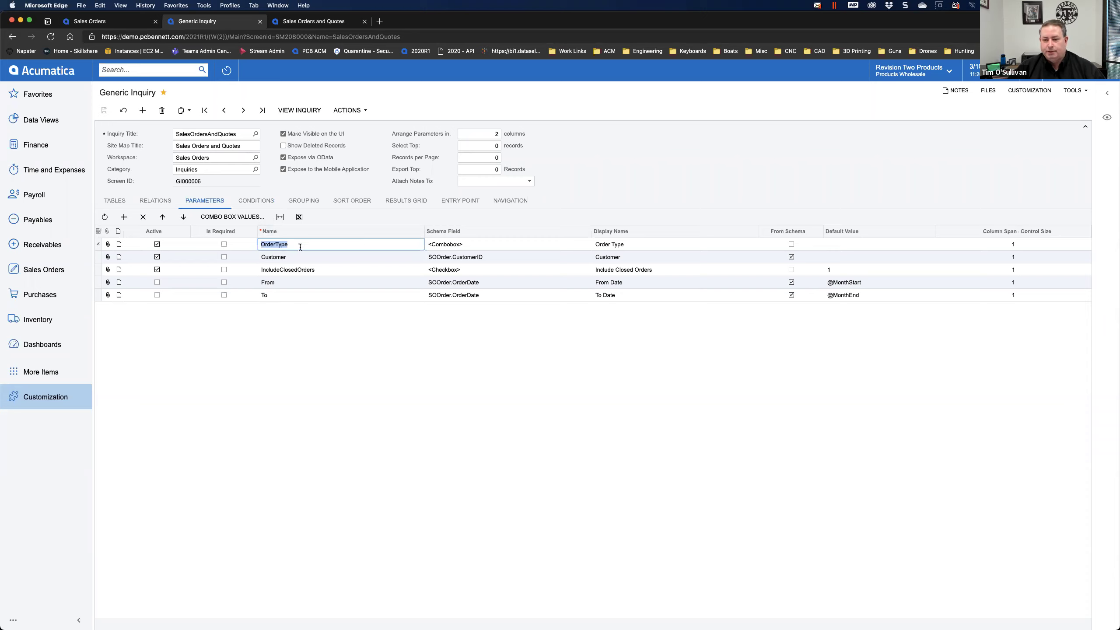
- Examine the schema field choices for the OrderType parameter, keeping <Combobox> selected
{"action": "left_click", "coordinate": [467, 244]}
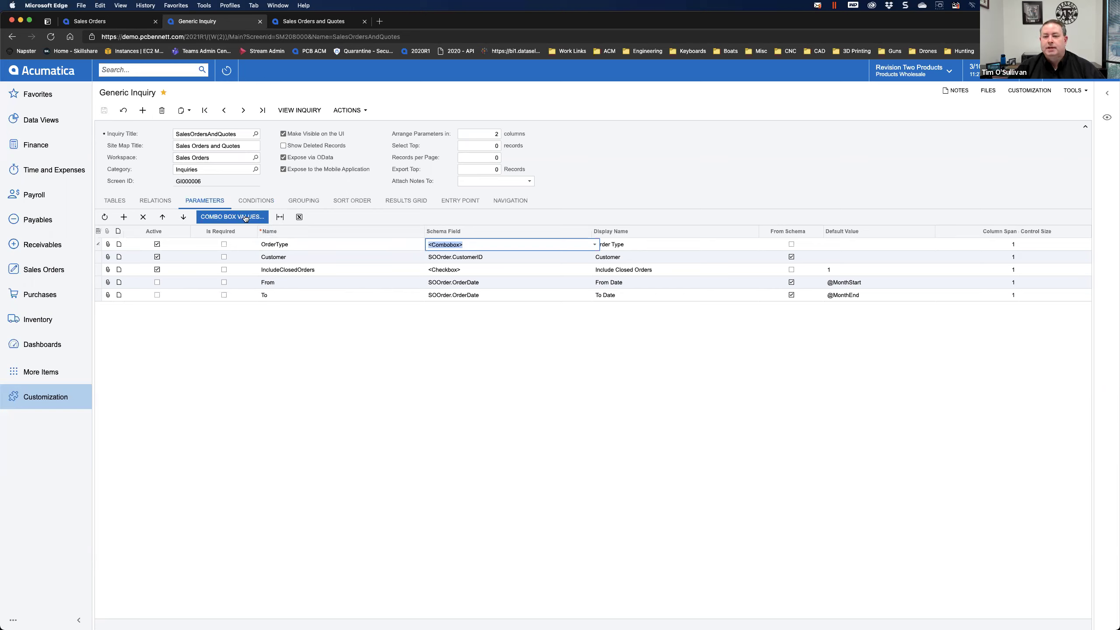
{"action": "left_click", "coordinate": [495, 247]}
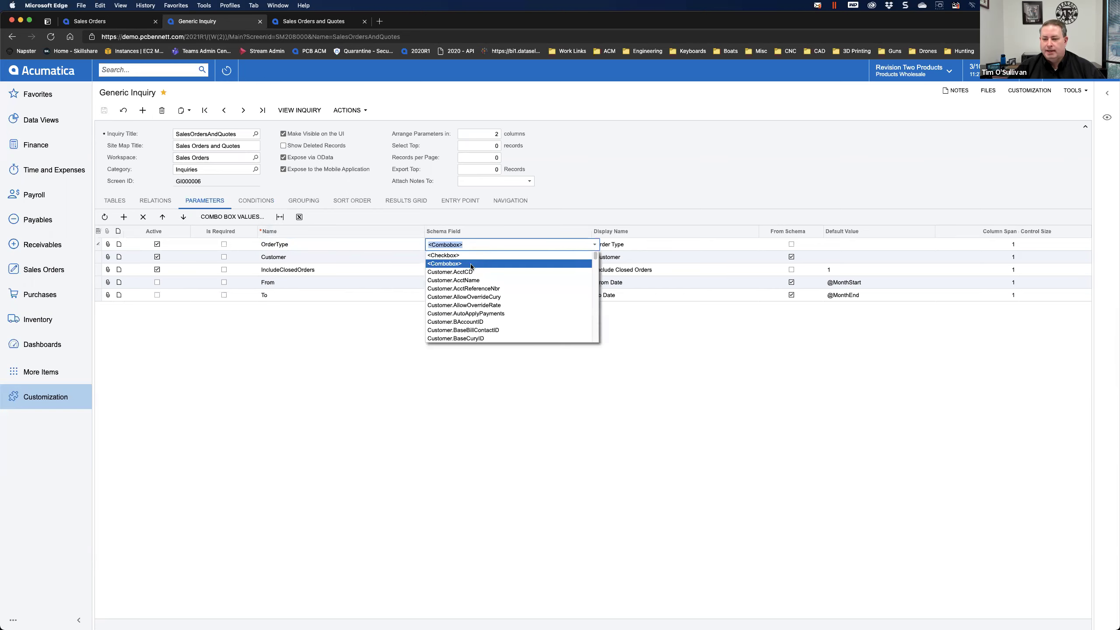
{"action": "left_click", "coordinate": [470, 265]}
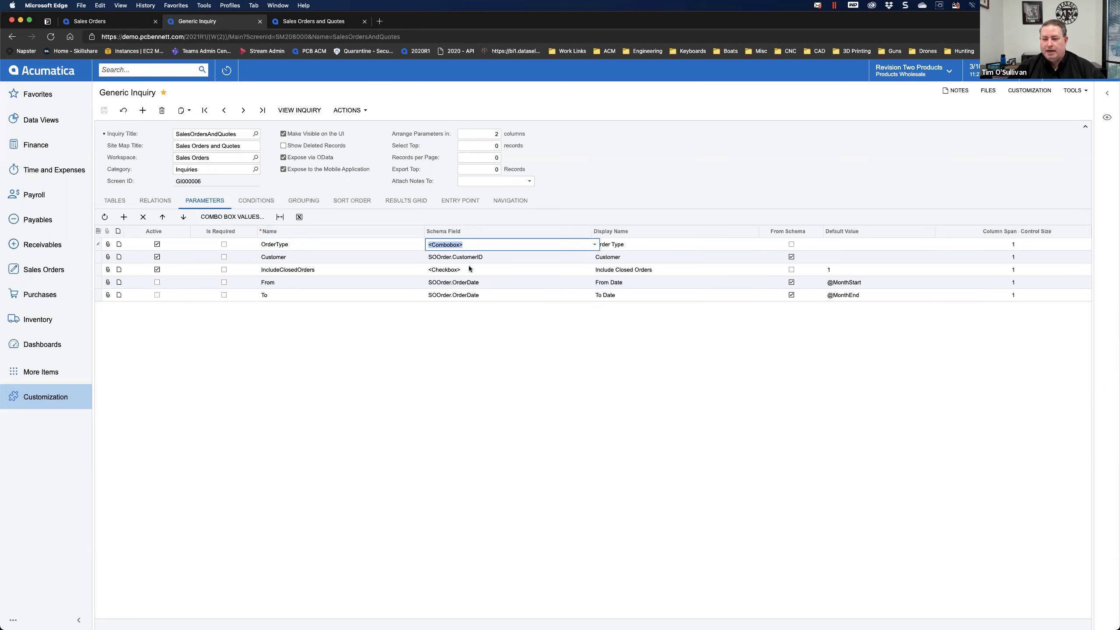
- Review the OrderType combo box values, try adding a CM entry, and remove the new row before closing the list
{"action": "left_click", "coordinate": [241, 218]}
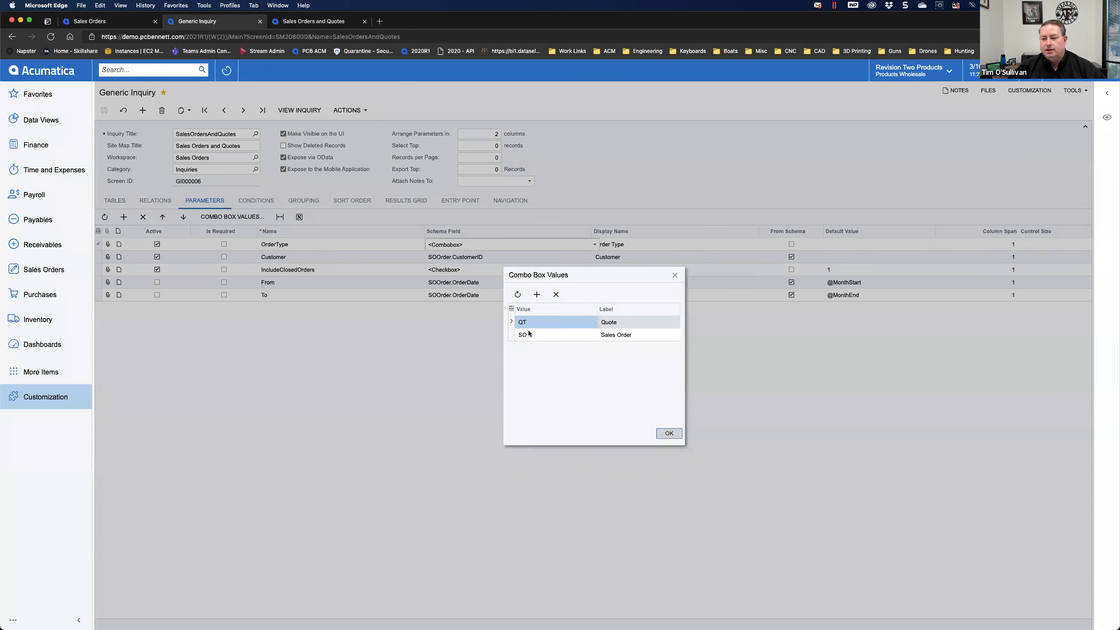
{"action": "left_click", "coordinate": [537, 294]}
{"action": "type", "text": "QT"}
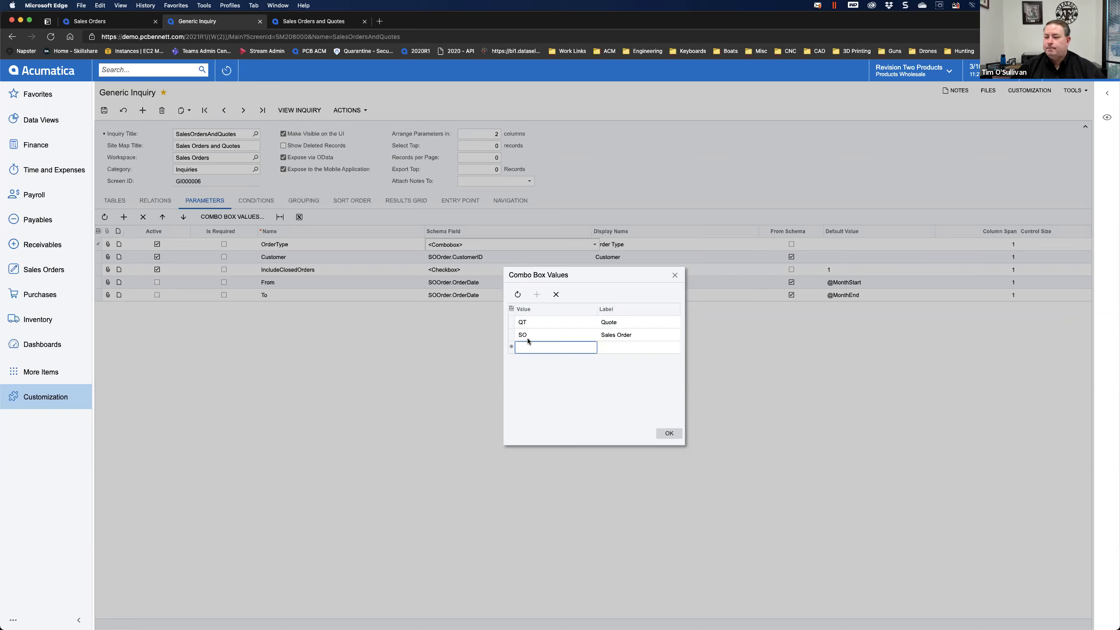
{"action": "left_click", "coordinate": [558, 294]}
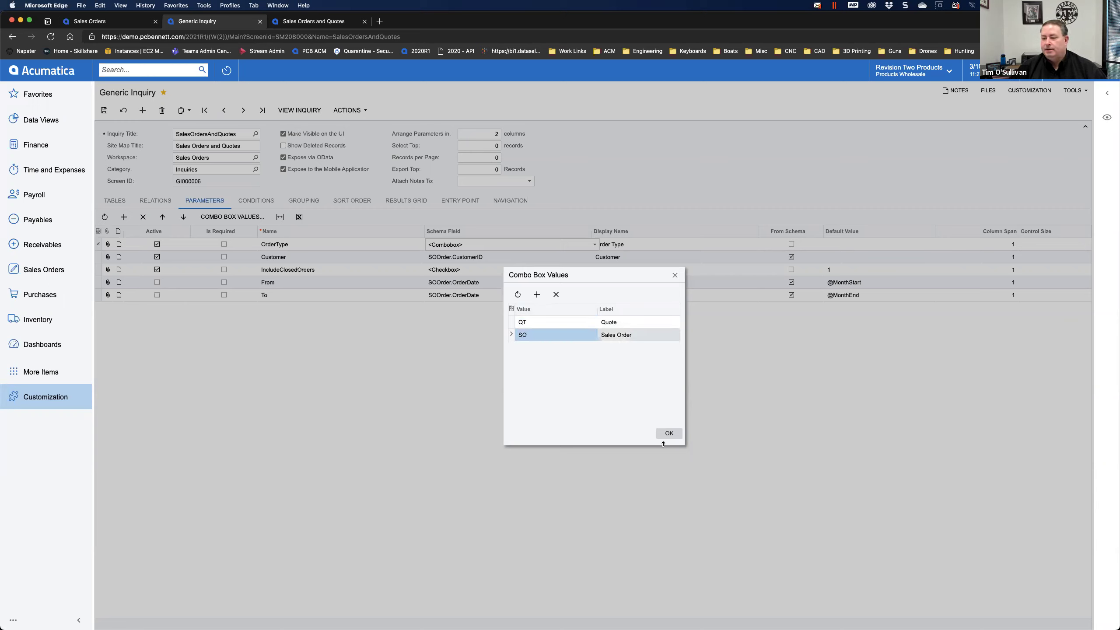
{"action": "left_click", "coordinate": [538, 295]}
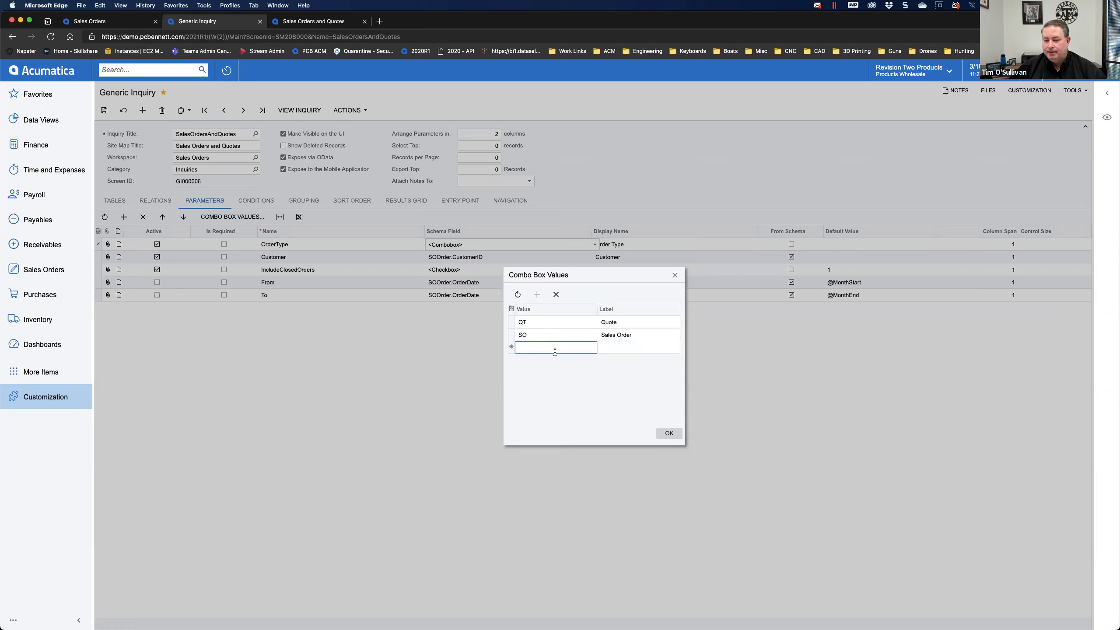
{"action": "type", "text": "CM"}
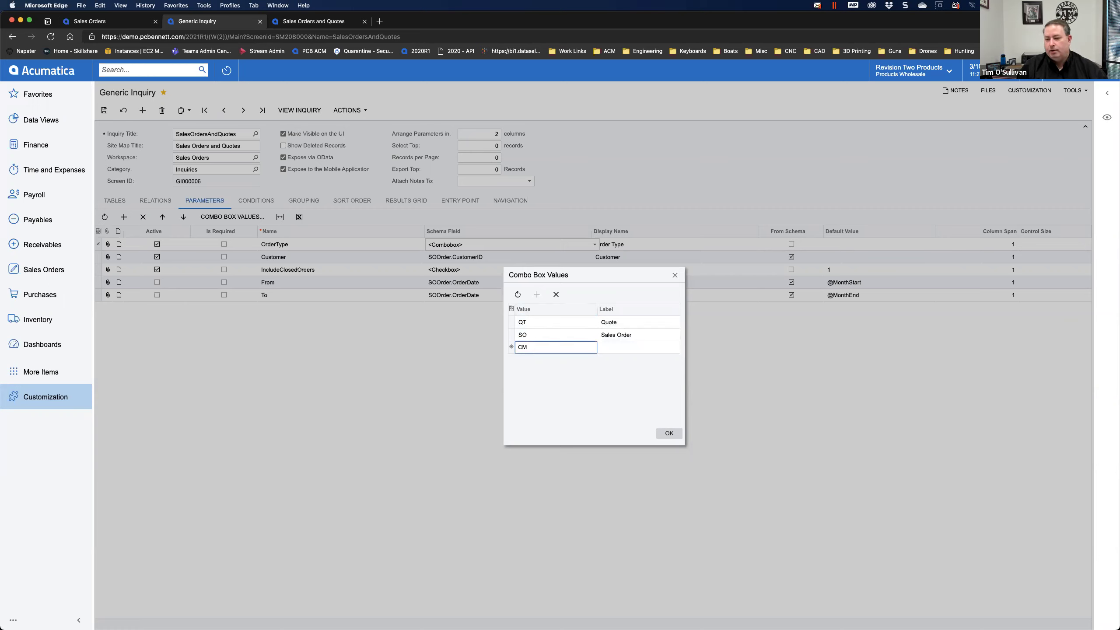
{"action": "key", "text": "BackSpace"}
{"action": "key", "text": "BackSpace"}
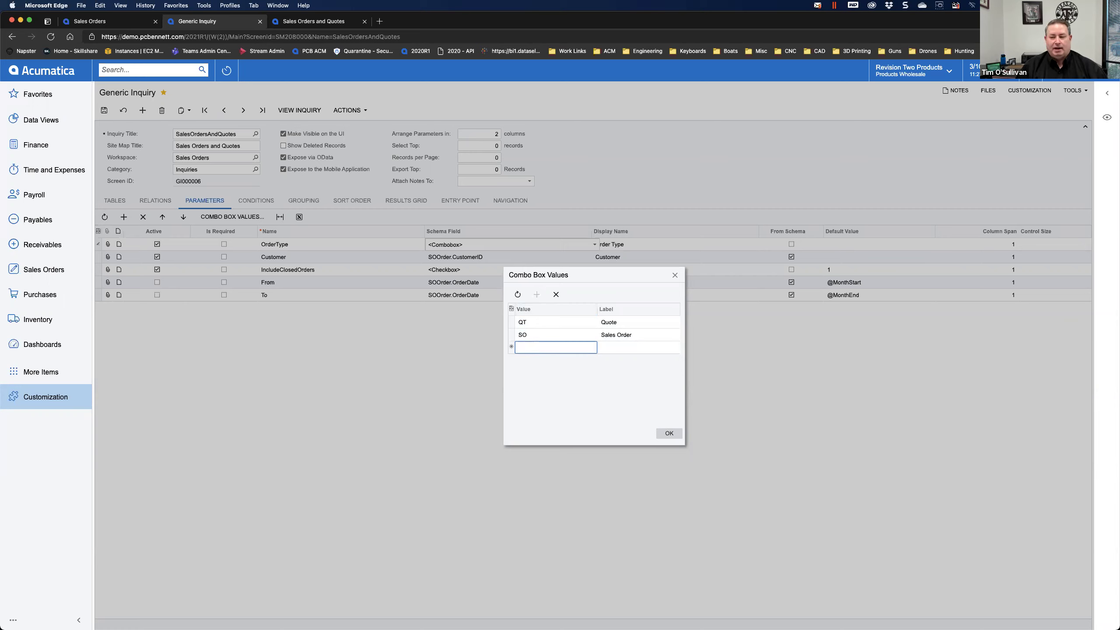
{"action": "left_click", "coordinate": [557, 295]}
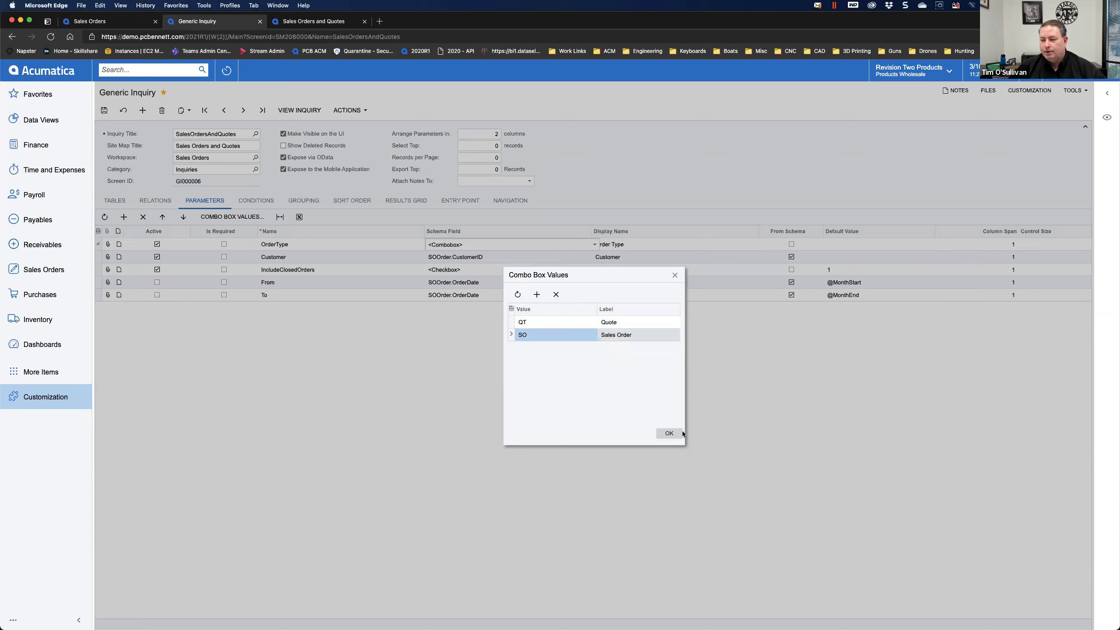
{"action": "left_click", "coordinate": [670, 433]}
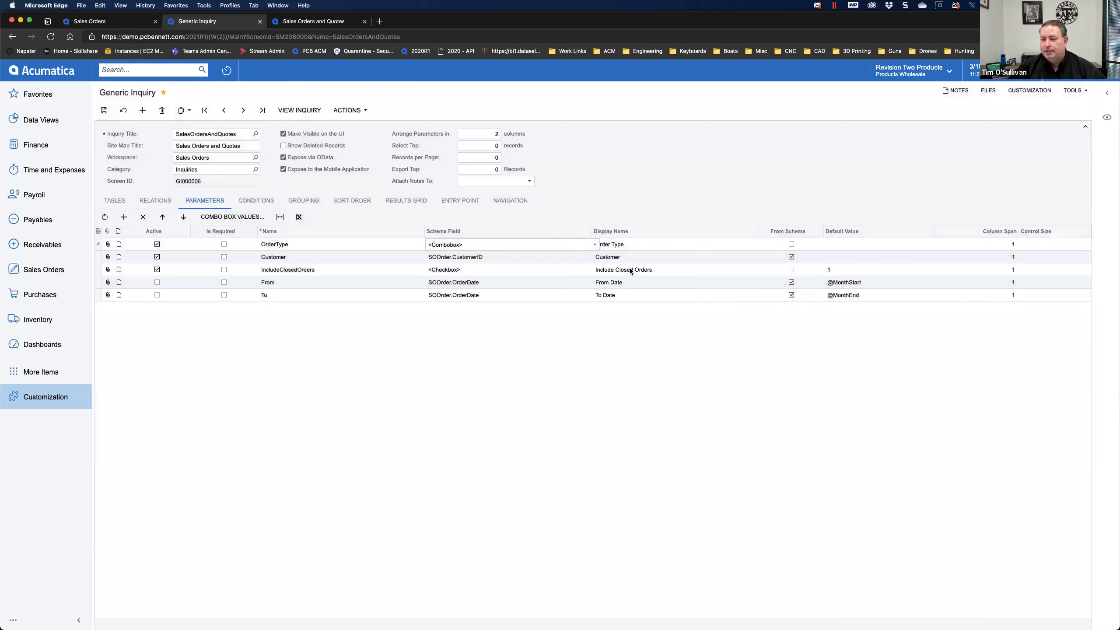
- Examine the OrderType parameter's display name, and the Customer parameter's name, schema field choices and display name
{"action": "left_click", "coordinate": [633, 246]}
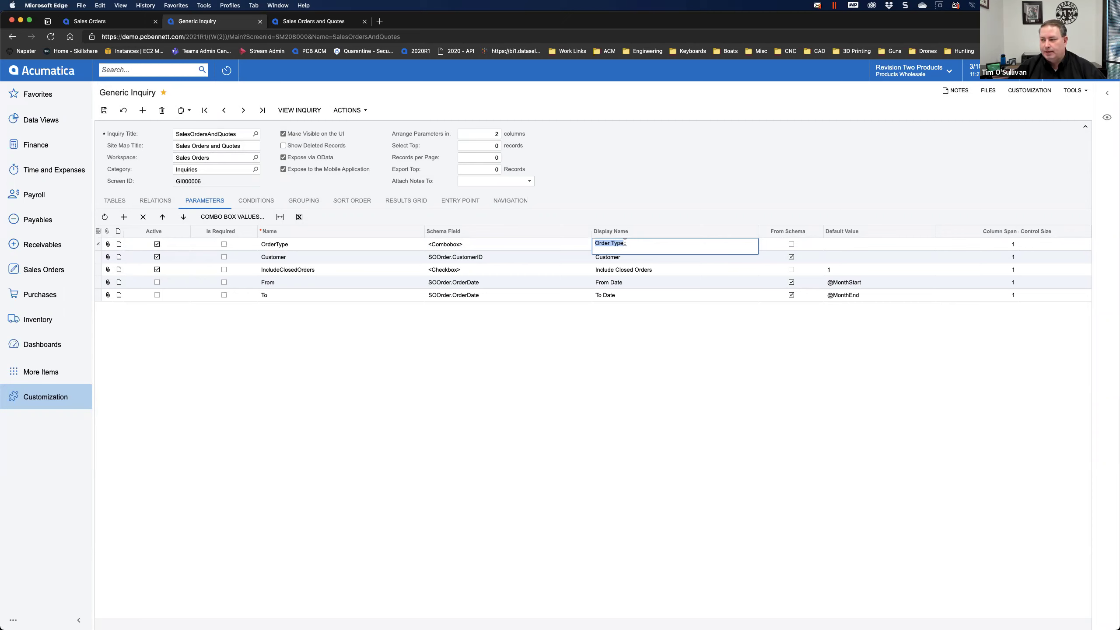
{"action": "left_click", "coordinate": [504, 404]}
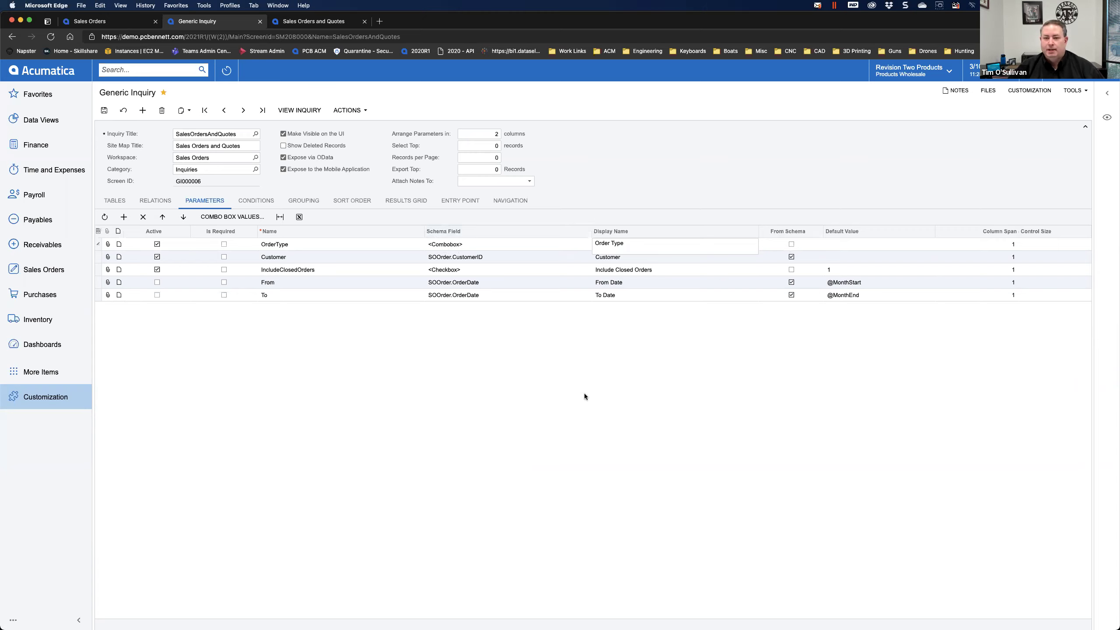
{"action": "left_click", "coordinate": [264, 257]}
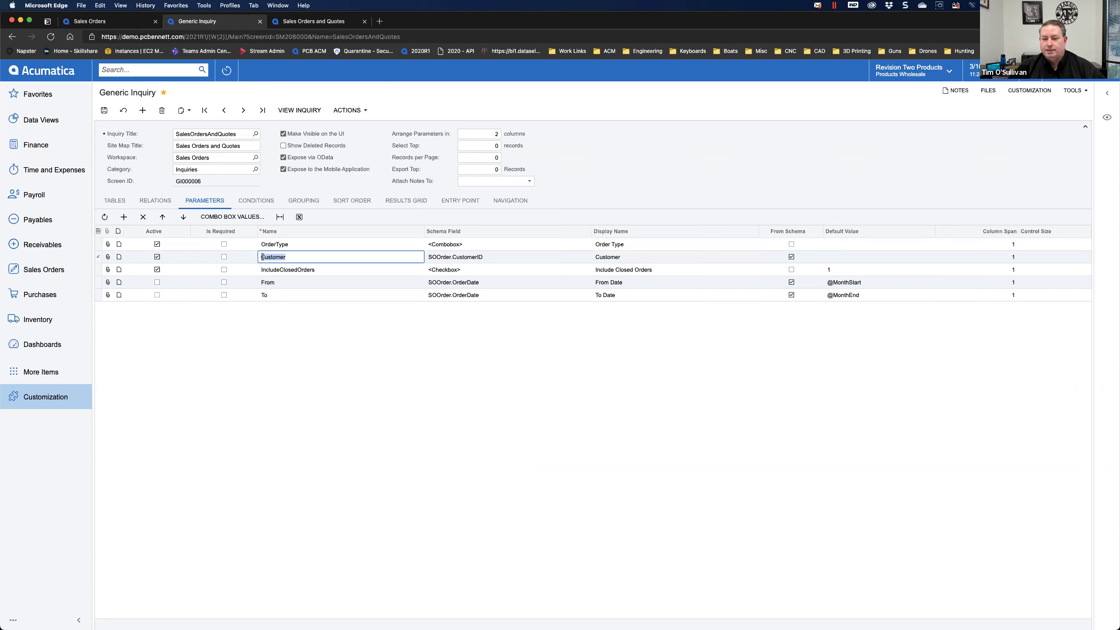
{"action": "left_click", "coordinate": [472, 259]}
{"action": "left_click", "coordinate": [302, 256]}
{"action": "left_click", "coordinate": [517, 257]}
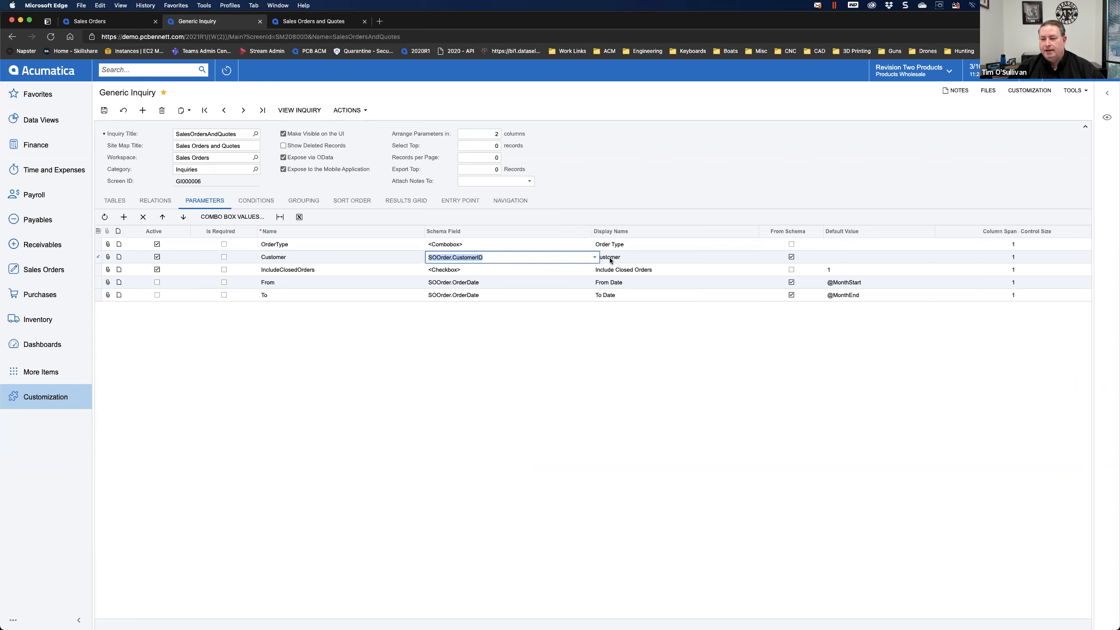
{"action": "left_click", "coordinate": [595, 257]}
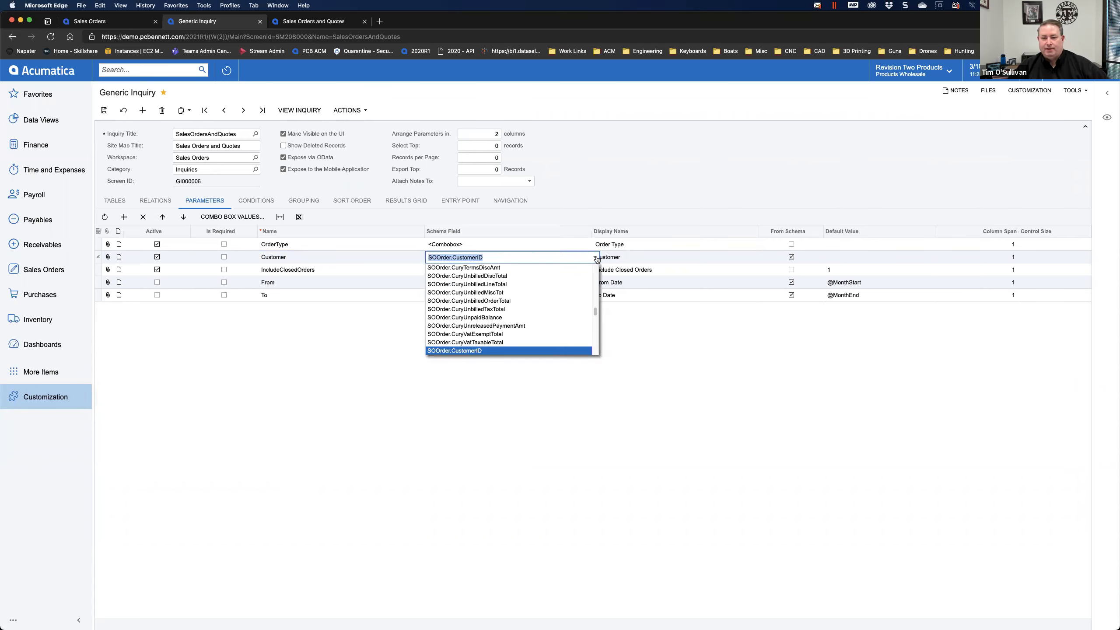
{"action": "left_click", "coordinate": [589, 256]}
{"action": "left_click", "coordinate": [613, 262]}
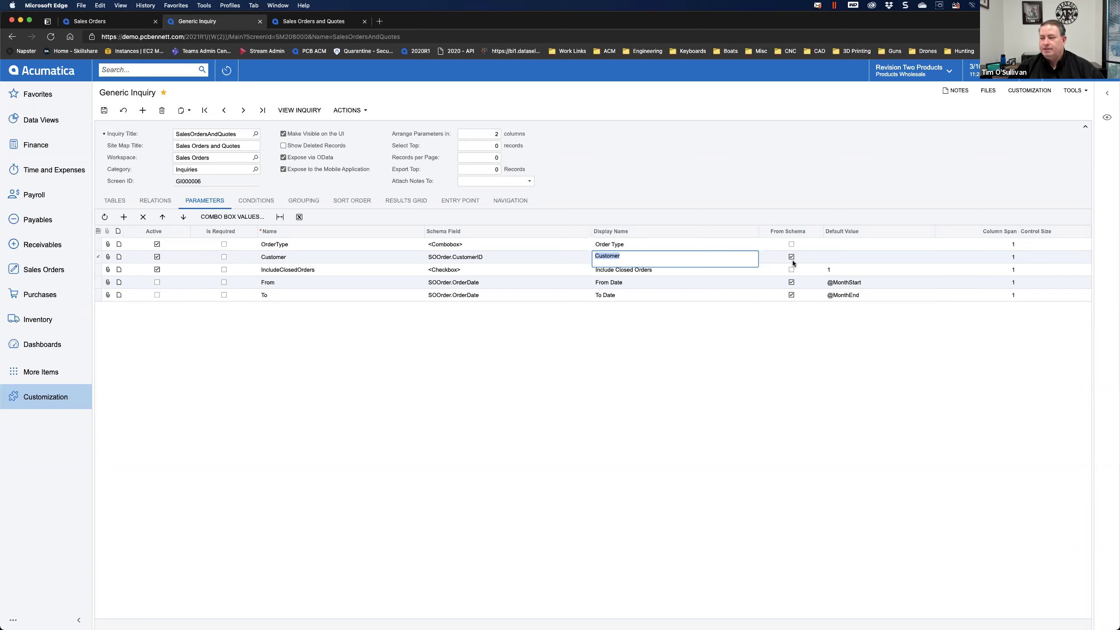
{"action": "left_click", "coordinate": [711, 390]}
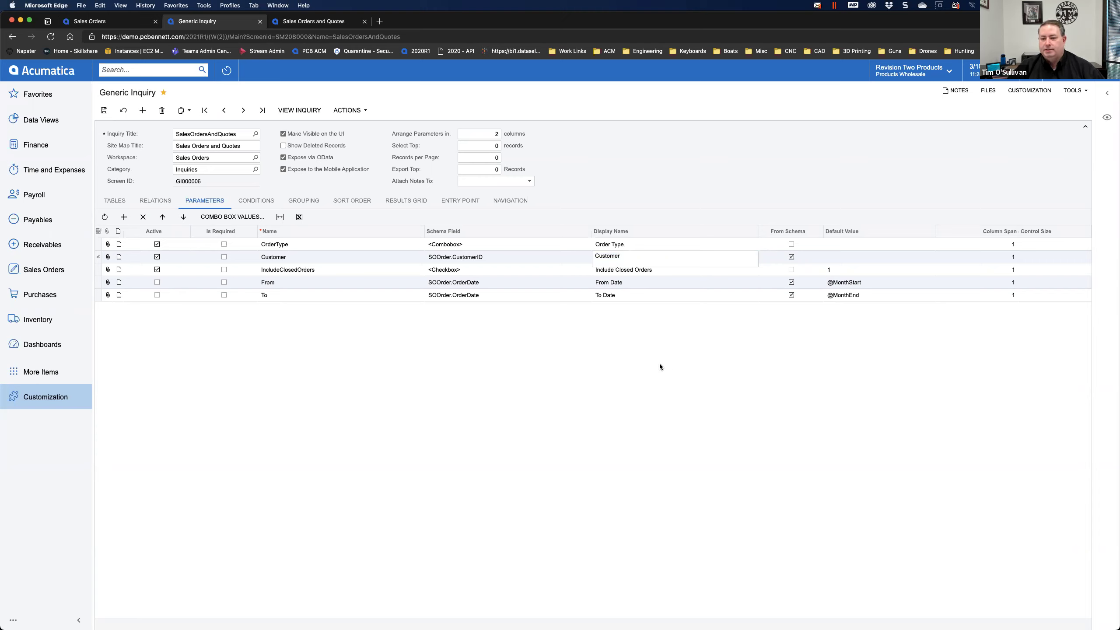
- Examine the name, schema field and display name of the IncludeClosedOrders parameter
{"action": "left_click", "coordinate": [388, 269]}
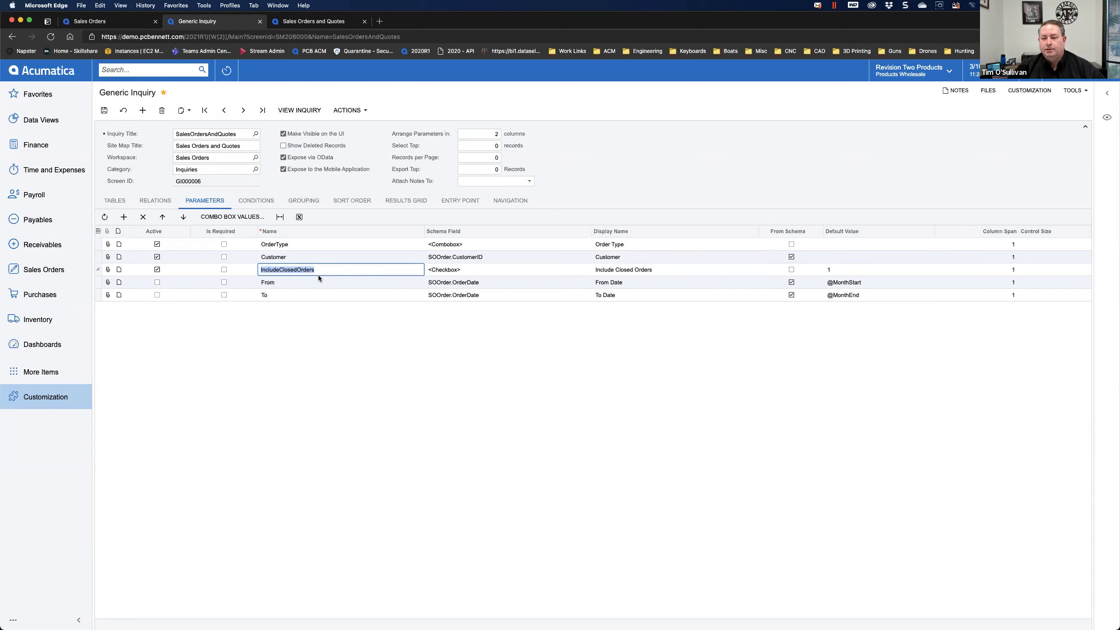
{"action": "left_click", "coordinate": [483, 270]}
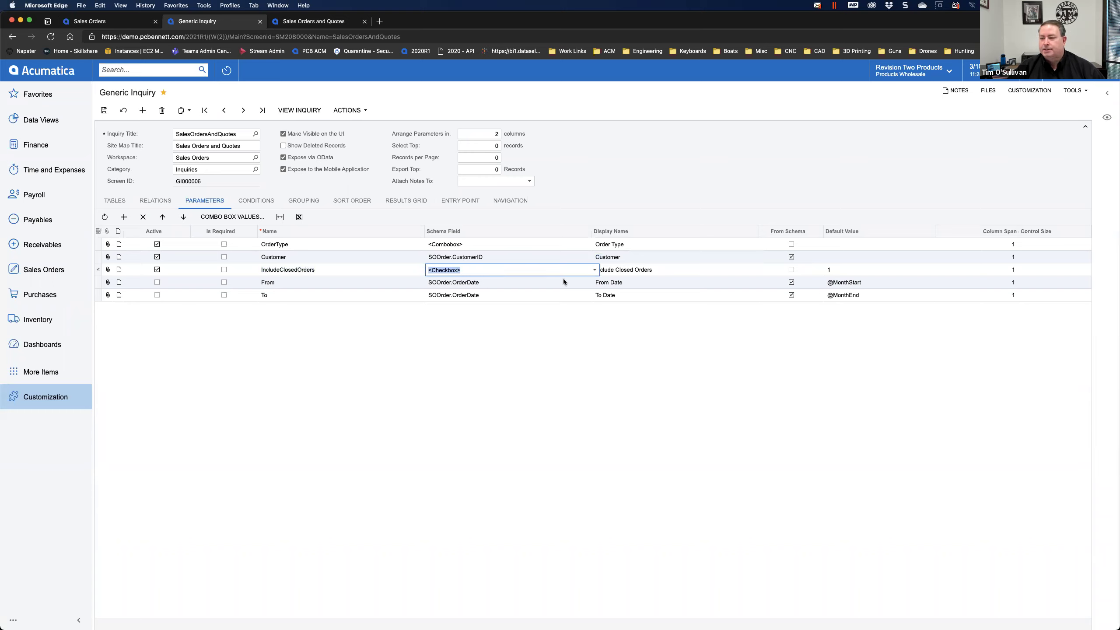
{"action": "left_click", "coordinate": [631, 272]}
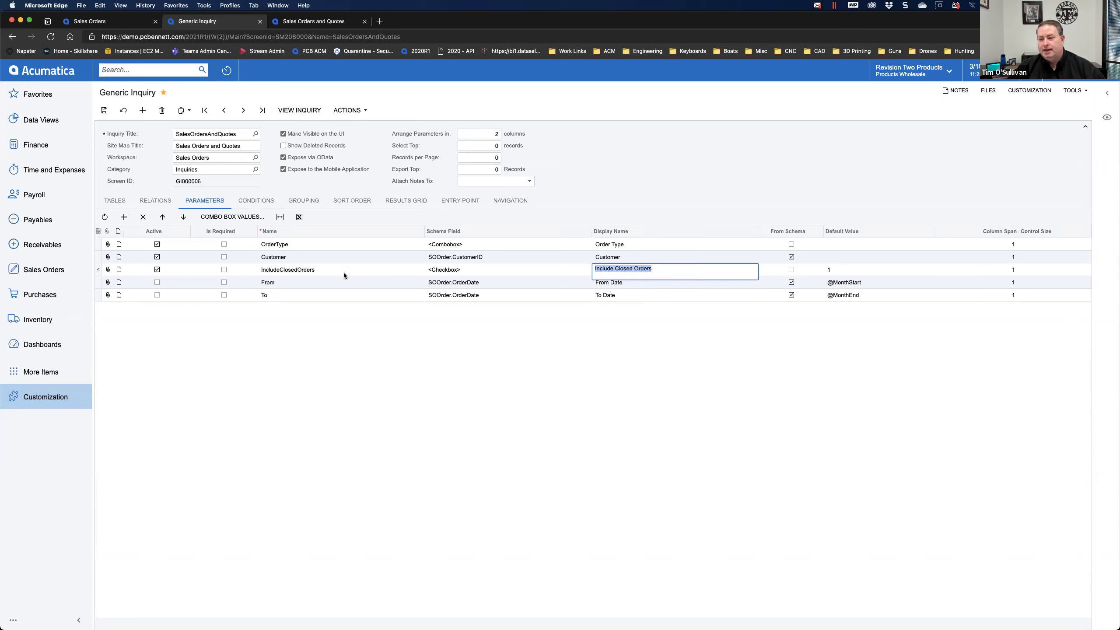
{"action": "left_click", "coordinate": [833, 269]}
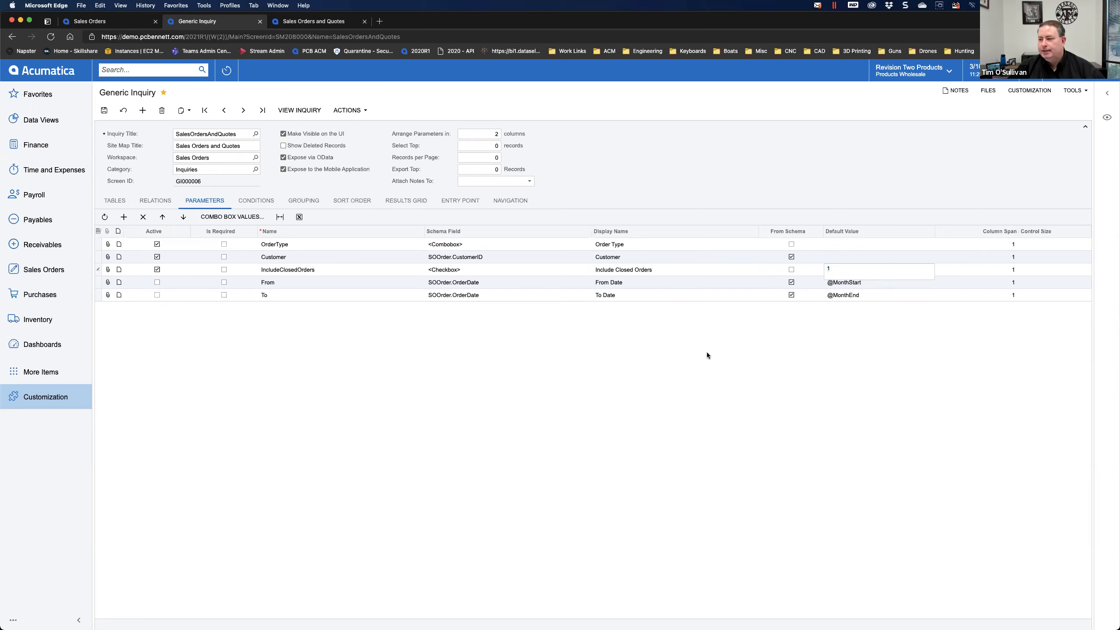
{"action": "left_click", "coordinate": [263, 295]}
{"action": "left_click", "coordinate": [283, 283]}
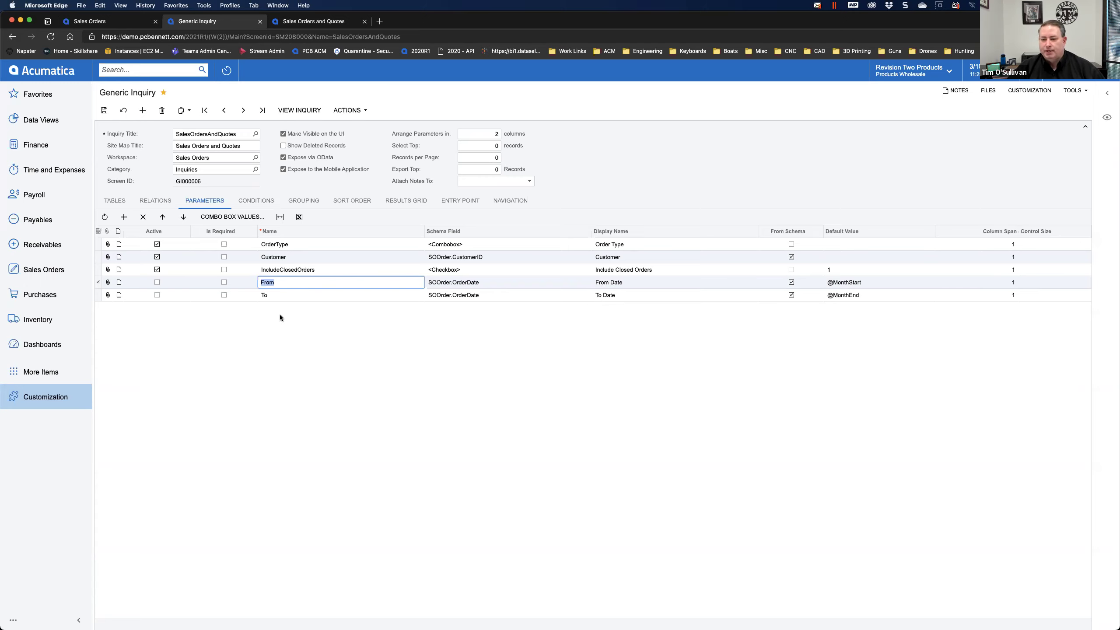
{"action": "left_click", "coordinate": [863, 283]}
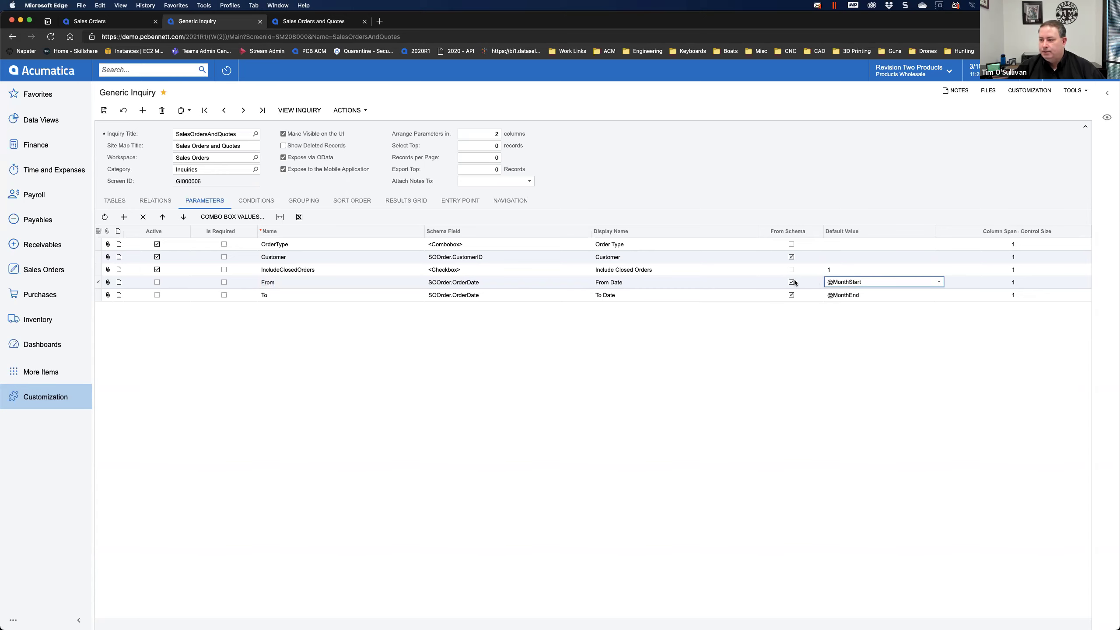
{"action": "left_click", "coordinate": [939, 283]}
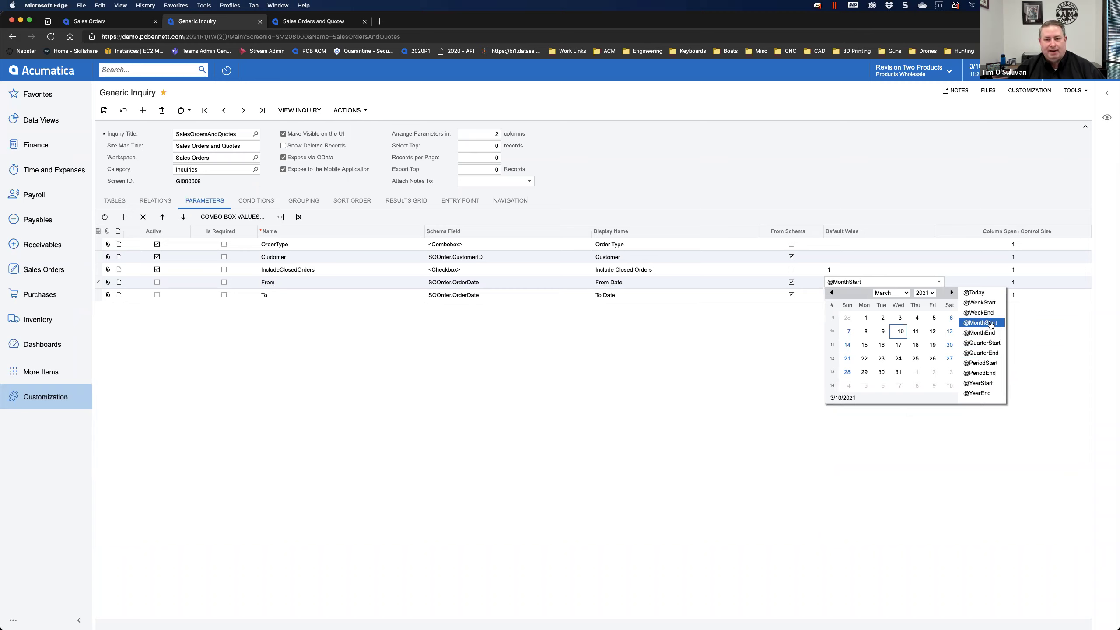
{"action": "left_click", "coordinate": [981, 332]}
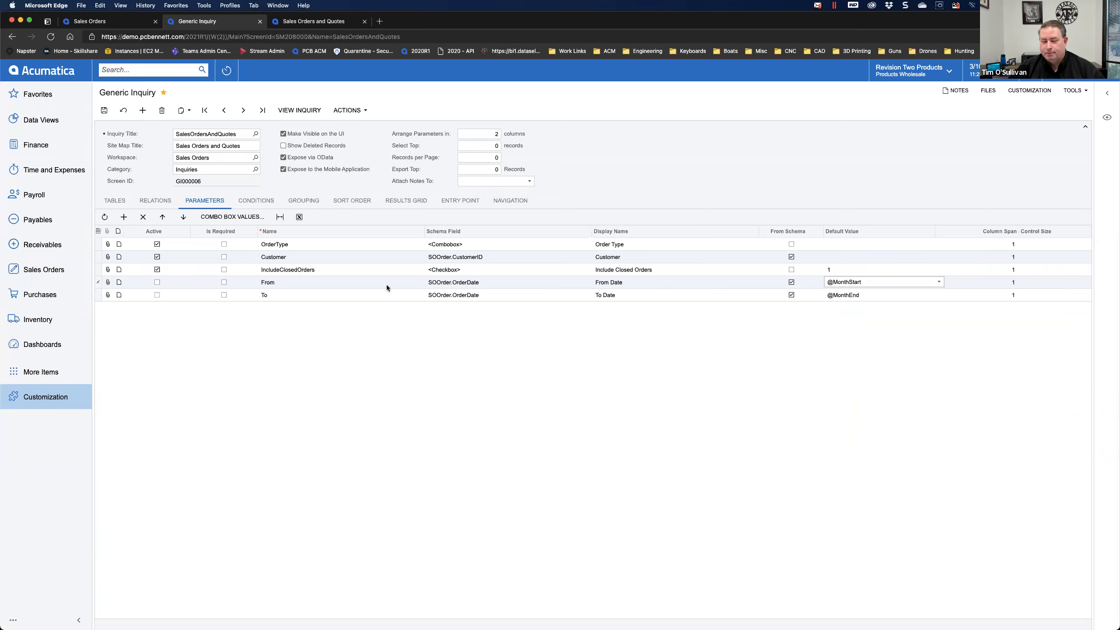
- Activate the From and To parameters, save the inquiry, and view its results with the date filters
{"action": "left_click", "coordinate": [157, 283]}
{"action": "left_click", "coordinate": [158, 294]}
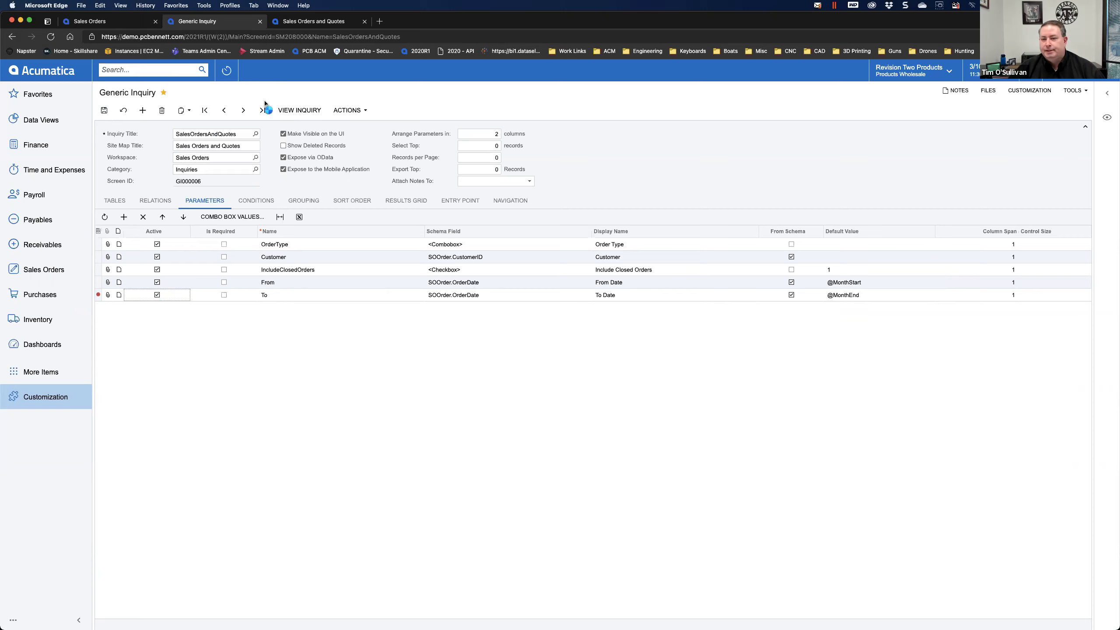
{"action": "left_click", "coordinate": [364, 21]}
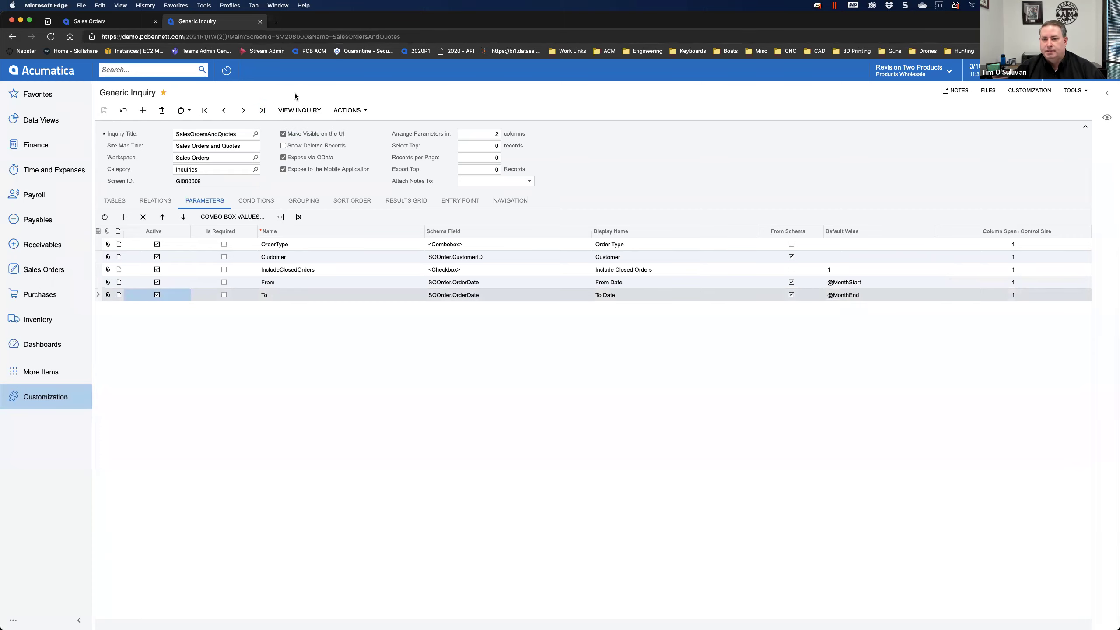
{"action": "left_click", "coordinate": [299, 110]}
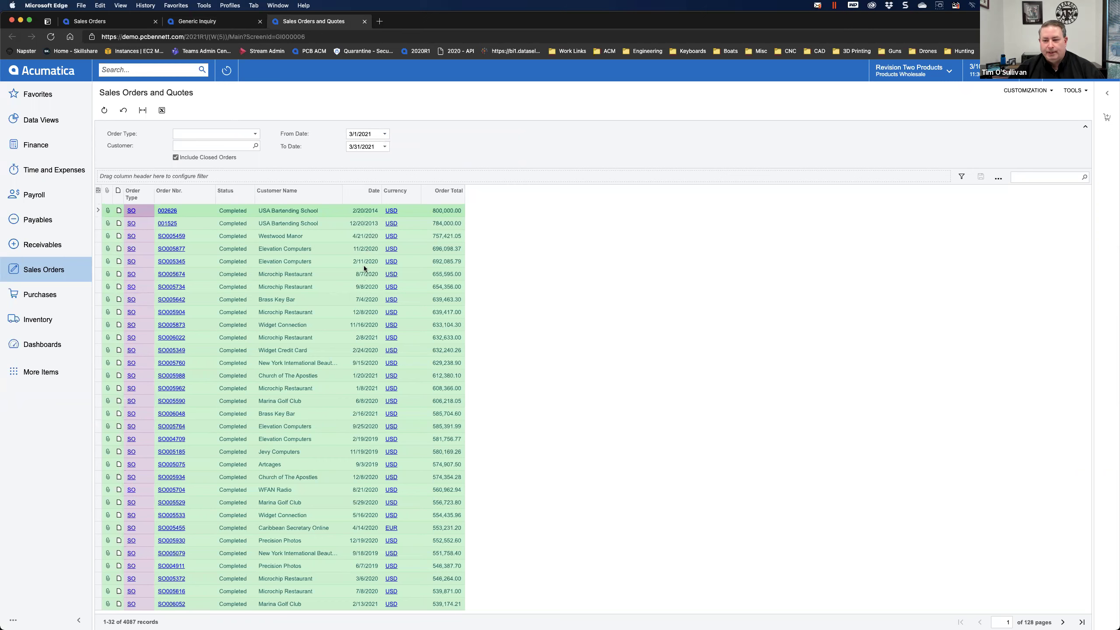
{"action": "left_click", "coordinate": [385, 133]}
{"action": "left_click", "coordinate": [401, 126]}
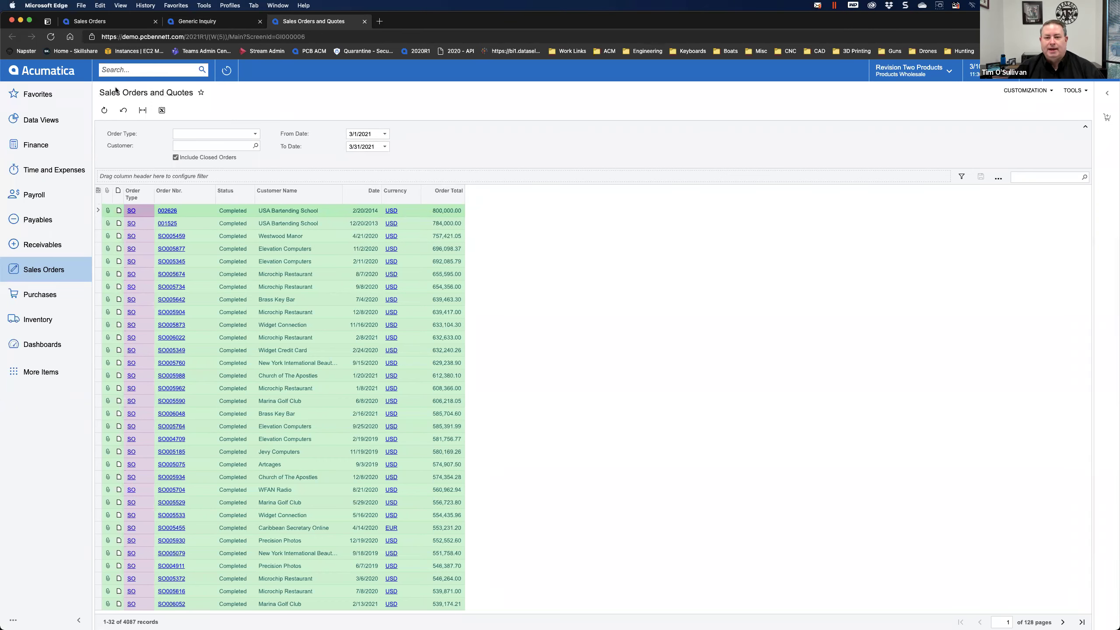
- Close the inquiry results, deactivate the From and To parameters, and save the inquiry
{"action": "left_click", "coordinate": [364, 21]}
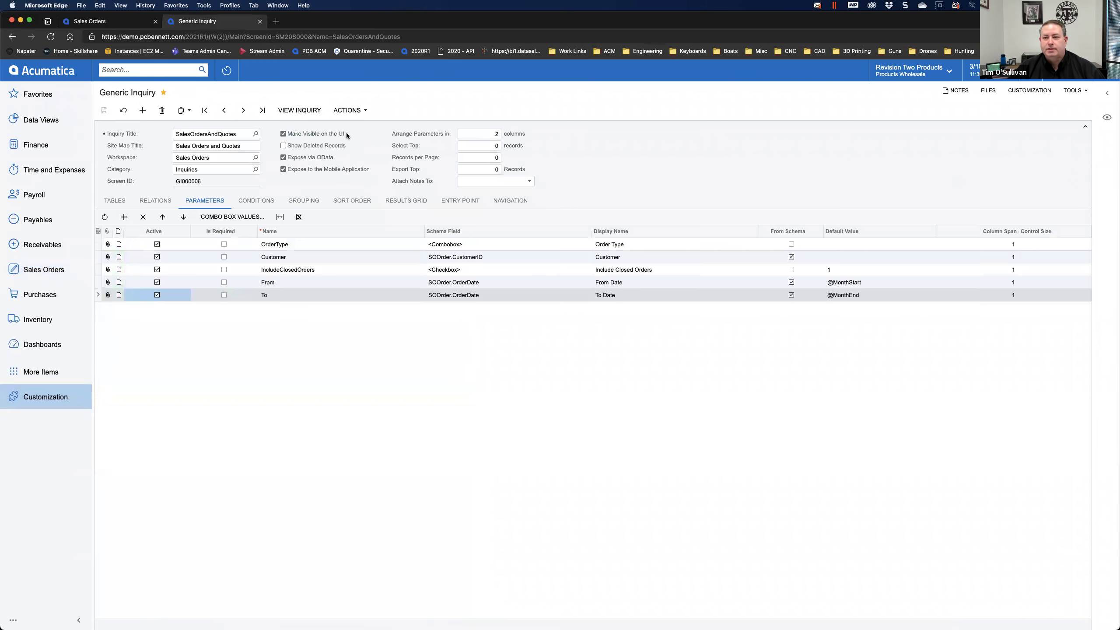
{"action": "left_click", "coordinate": [157, 282]}
{"action": "left_click", "coordinate": [157, 295]}
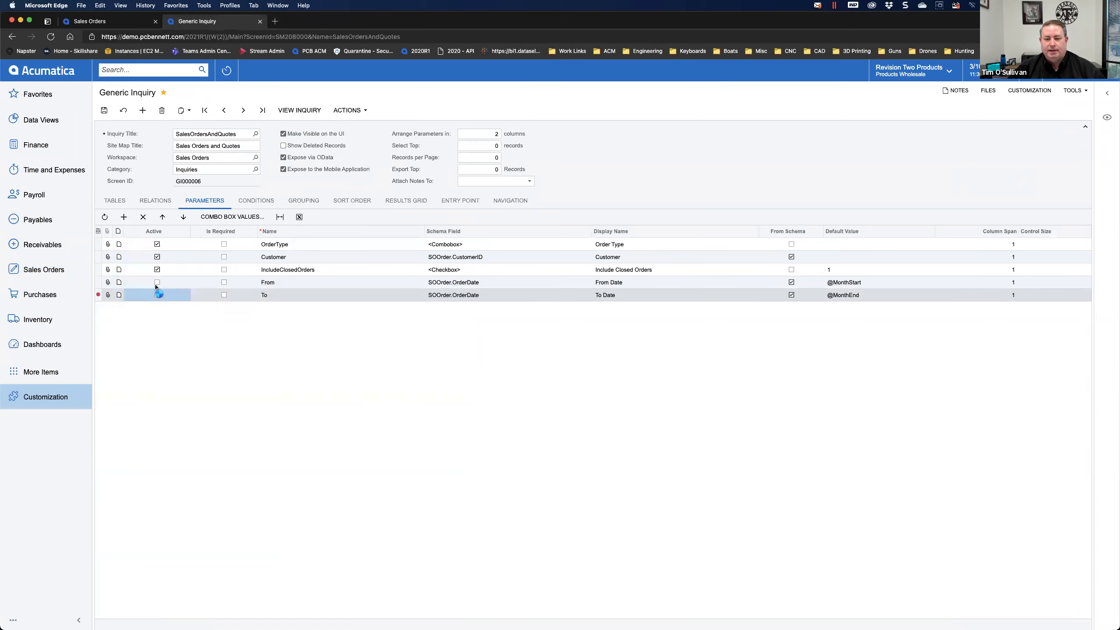
{"action": "left_click", "coordinate": [108, 113]}
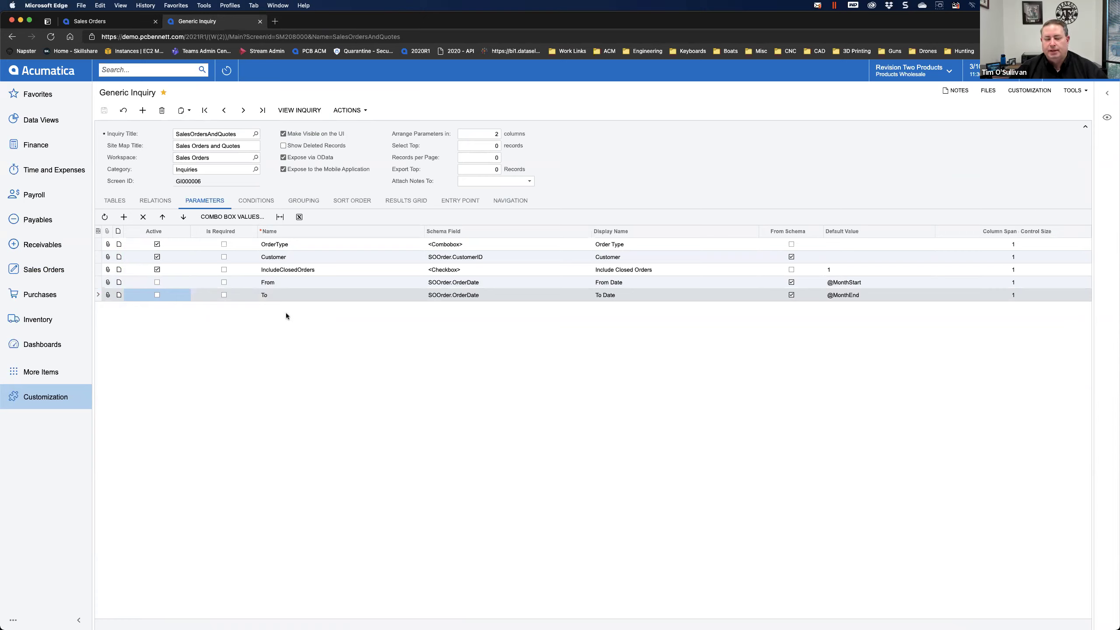
- Review the inquiry's conditions, examining where the Customer, OrderType, From and To parameters are used as values
{"action": "left_click", "coordinate": [249, 201]}
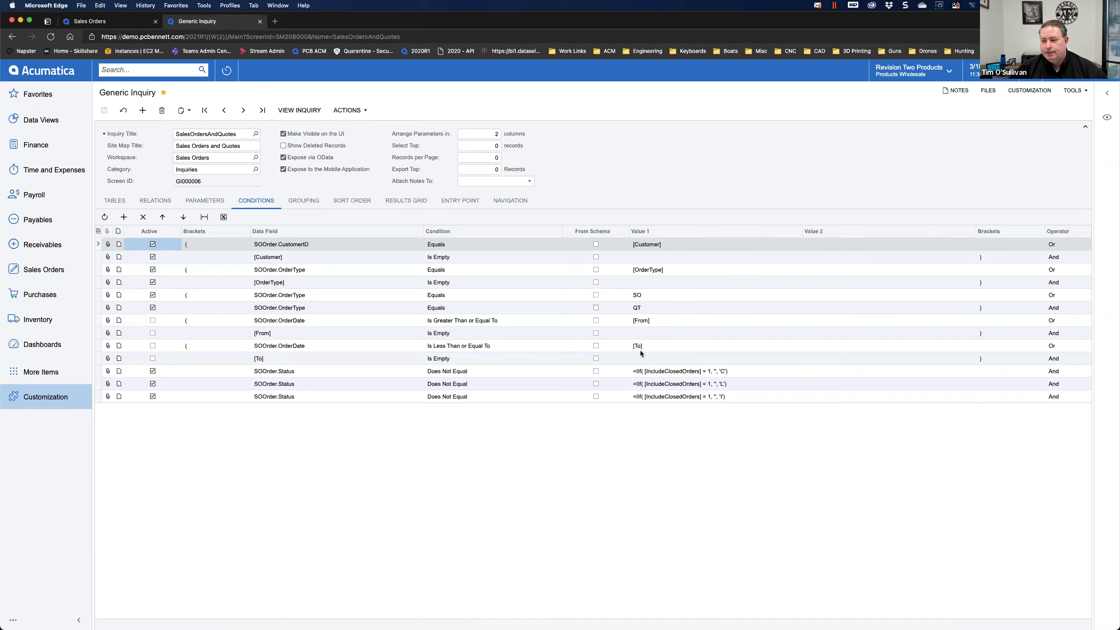
{"action": "left_click", "coordinate": [656, 245]}
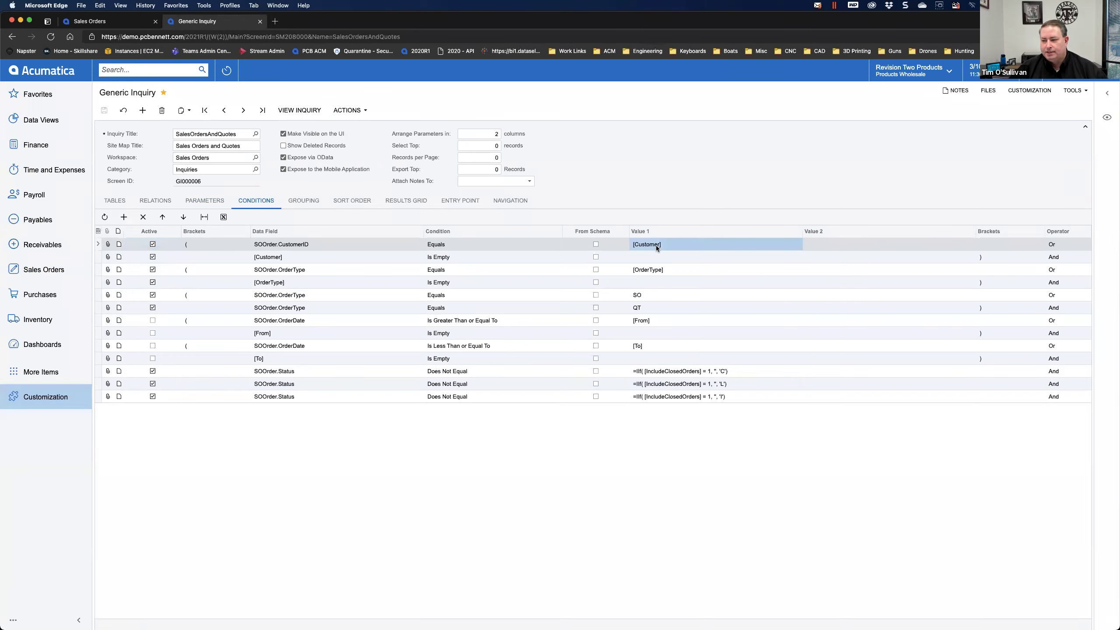
{"action": "left_click", "coordinate": [651, 270]}
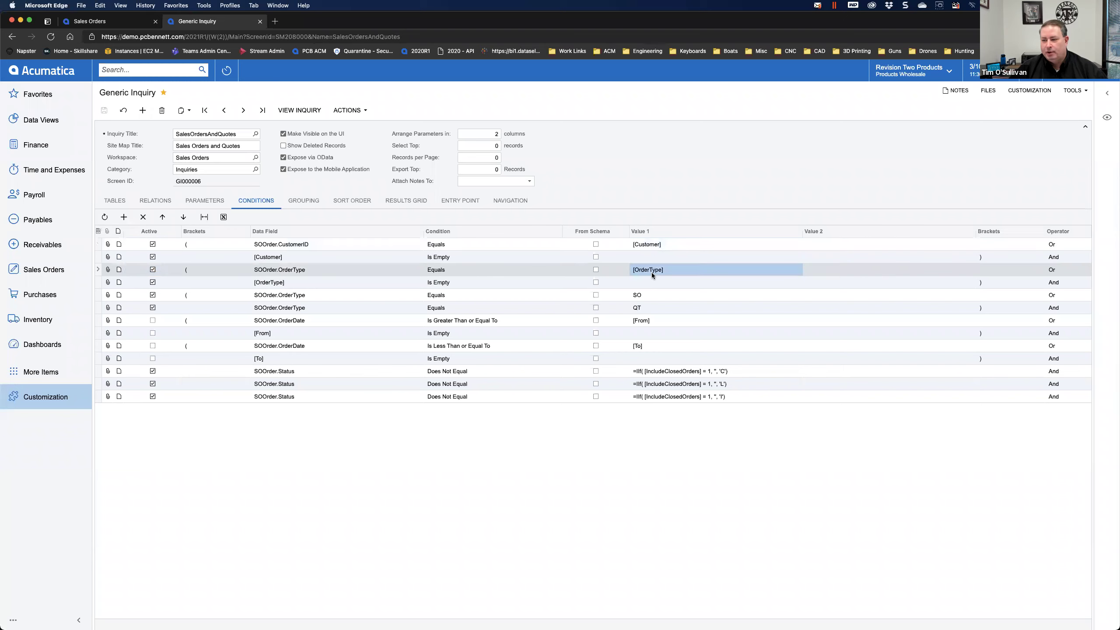
{"action": "left_click", "coordinate": [642, 321]}
{"action": "left_click", "coordinate": [641, 344]}
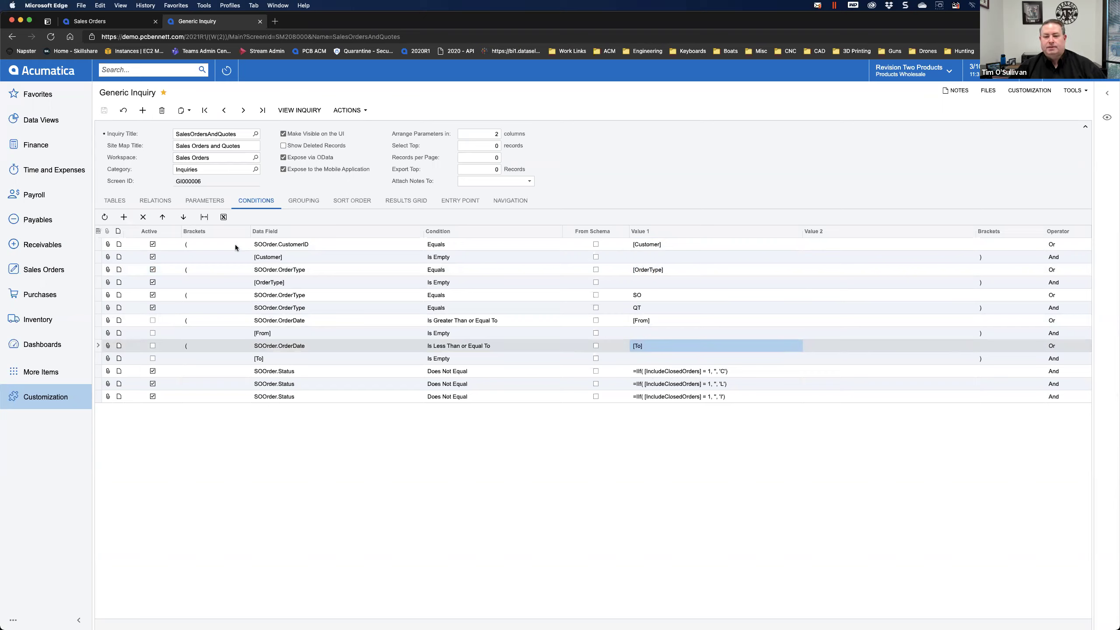
- Examine the opening bracket, data field and comparison value of the SOOrder.CustomerID condition alongside the [Customer] row
{"action": "left_click", "coordinate": [198, 245]}
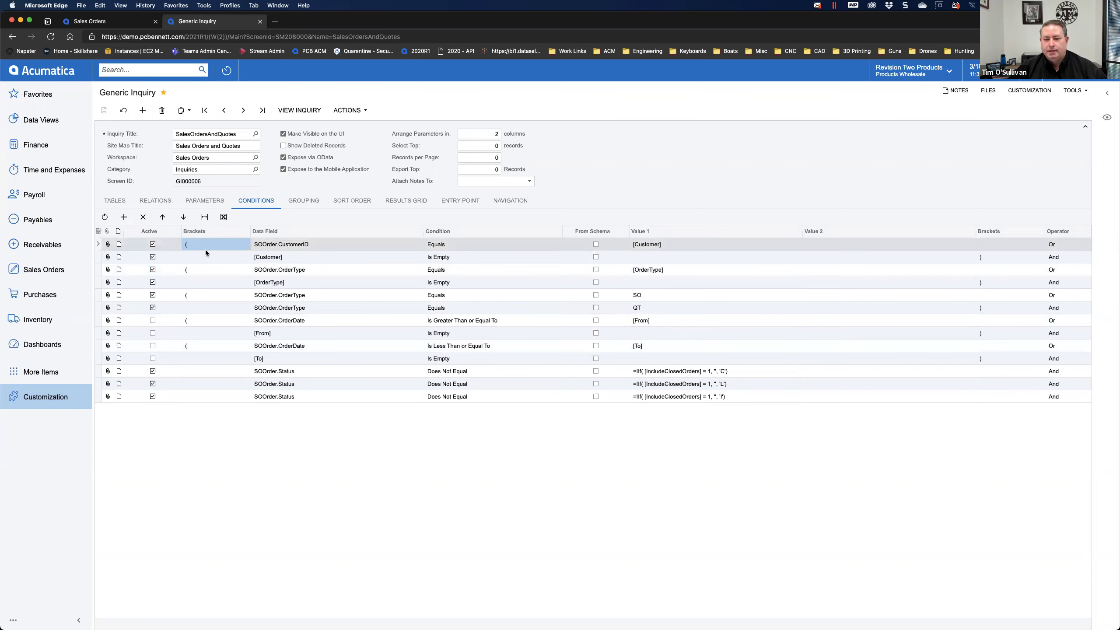
{"action": "left_click", "coordinate": [289, 259]}
{"action": "left_click", "coordinate": [289, 245]}
{"action": "left_click", "coordinate": [290, 257]}
{"action": "left_click", "coordinate": [295, 247]}
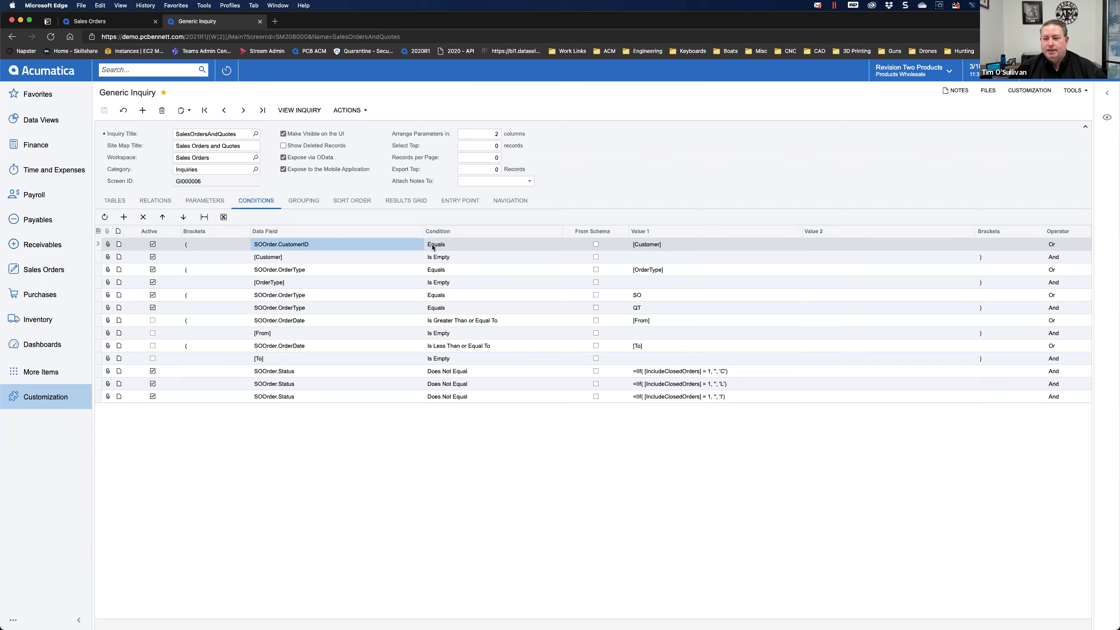
{"action": "left_click", "coordinate": [669, 243]}
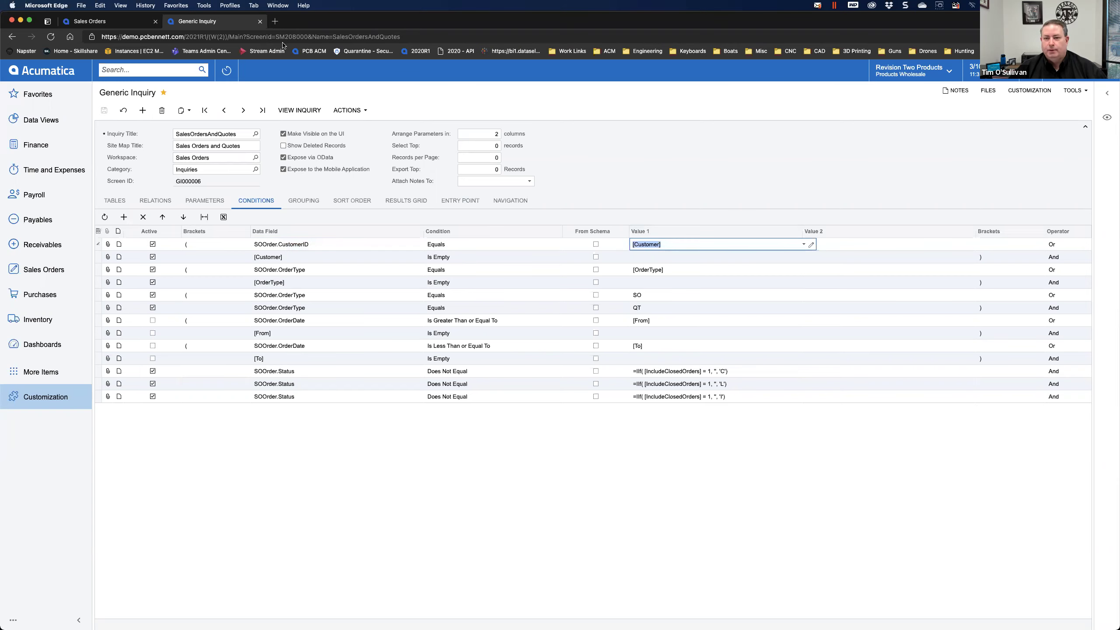
- View the inquiry results and examine the Customer filter's lookup list, closing it without selecting a customer
{"action": "left_click", "coordinate": [284, 110]}
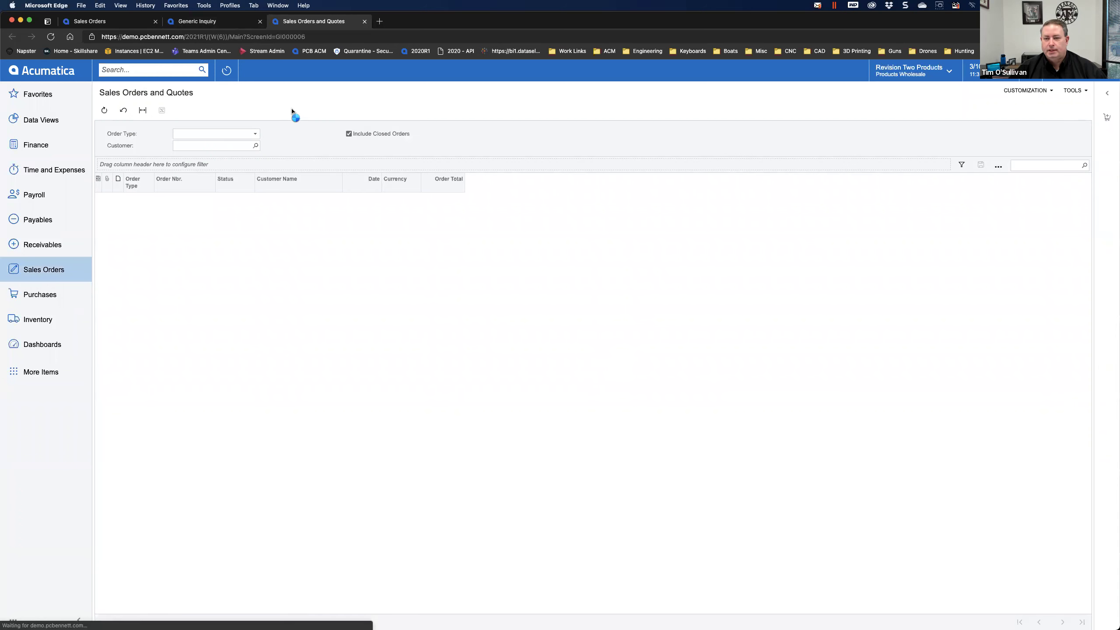
{"action": "left_click", "coordinate": [255, 146]}
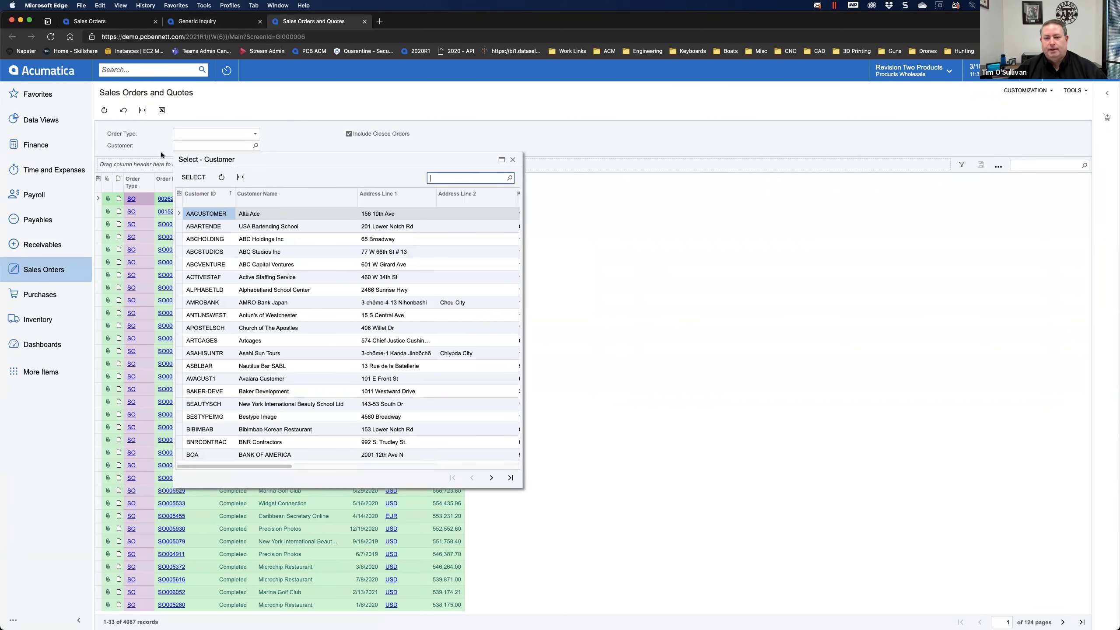
{"action": "left_click", "coordinate": [220, 21]}
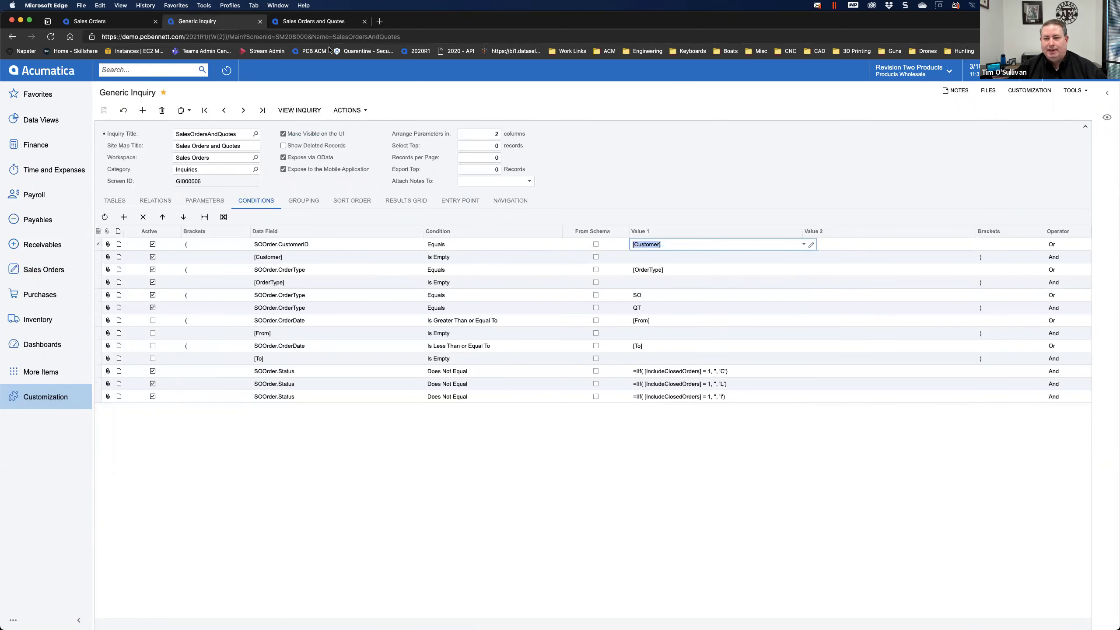
{"action": "left_click", "coordinate": [353, 21]}
{"action": "left_click", "coordinate": [583, 227]}
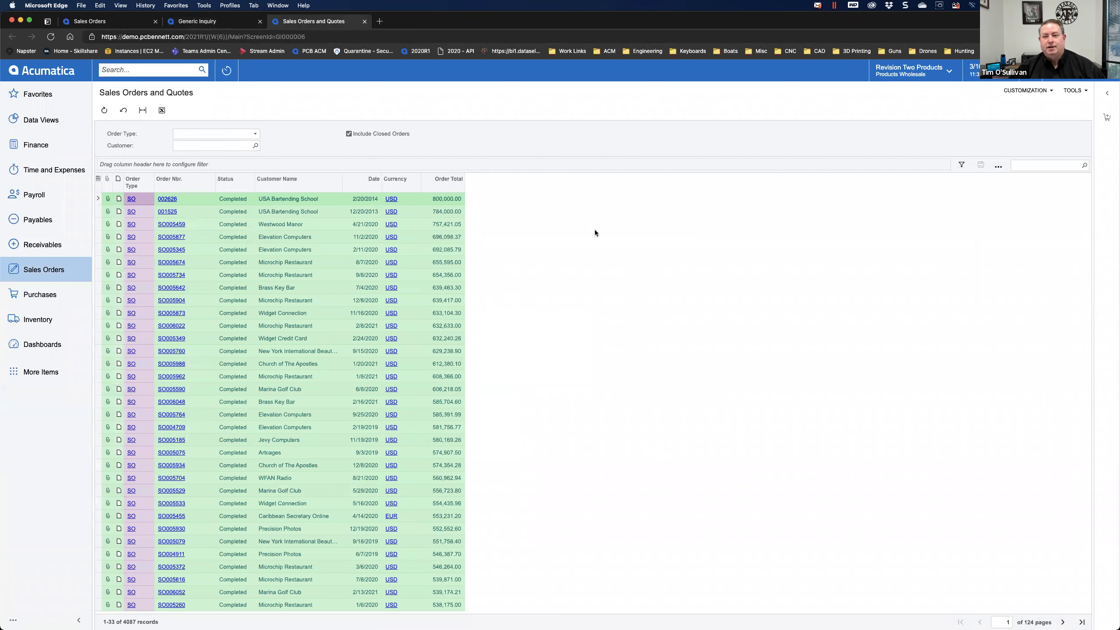
- Return to the inquiry's conditions and examine the [Customer] Is Empty row and the Or operator linking it to the CustomerID condition
{"action": "left_click", "coordinate": [208, 21]}
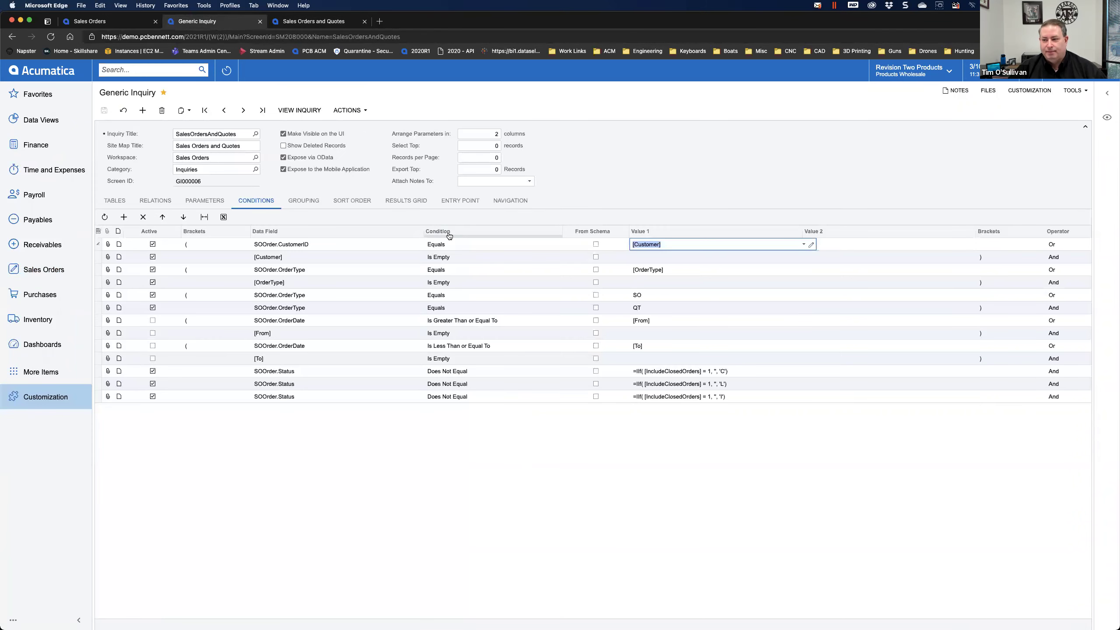
{"action": "left_click", "coordinate": [524, 259]}
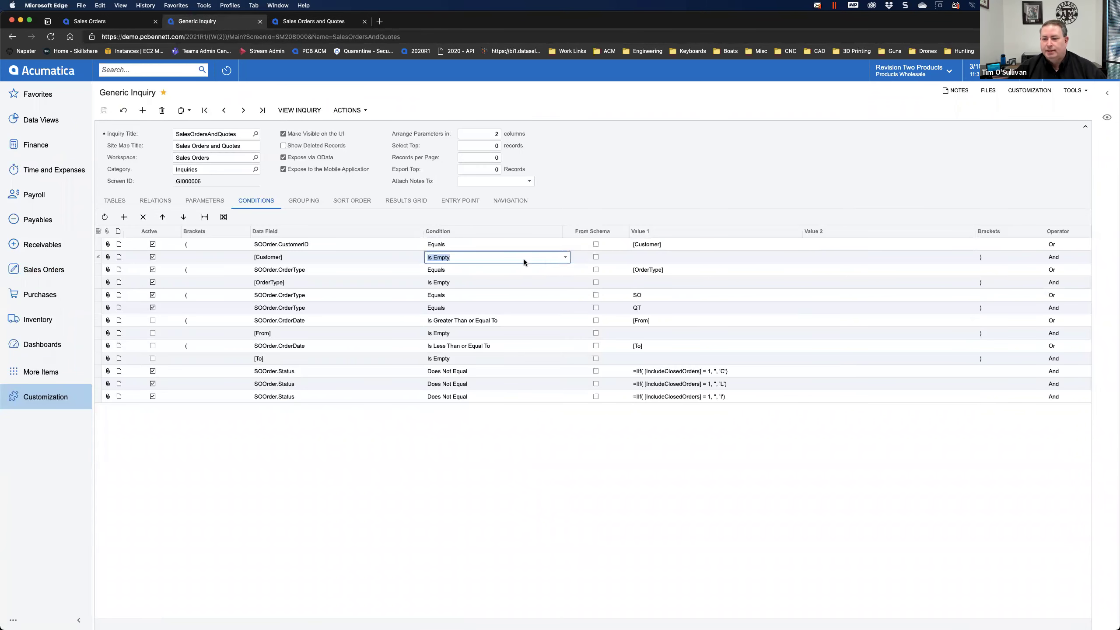
{"action": "left_click", "coordinate": [269, 256]}
{"action": "left_click", "coordinate": [461, 257]}
{"action": "left_click", "coordinate": [1062, 246]}
{"action": "left_click", "coordinate": [400, 255]}
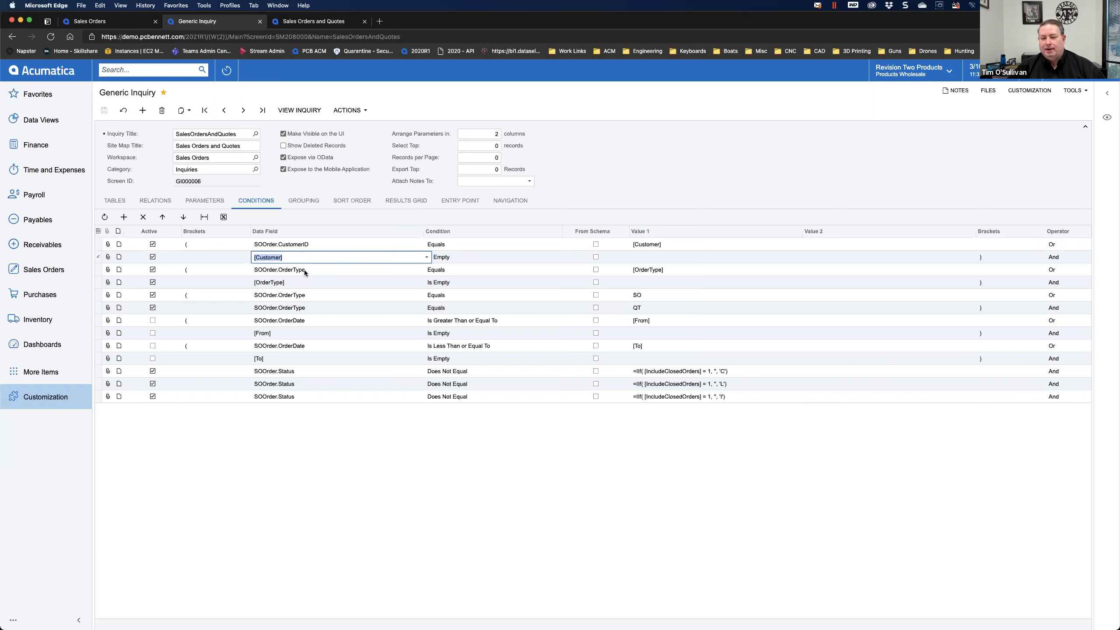
- Examine the [OrderType], SO and QT condition values, and check the Order Type filter choices in the inquiry results
{"action": "left_click", "coordinate": [653, 270]}
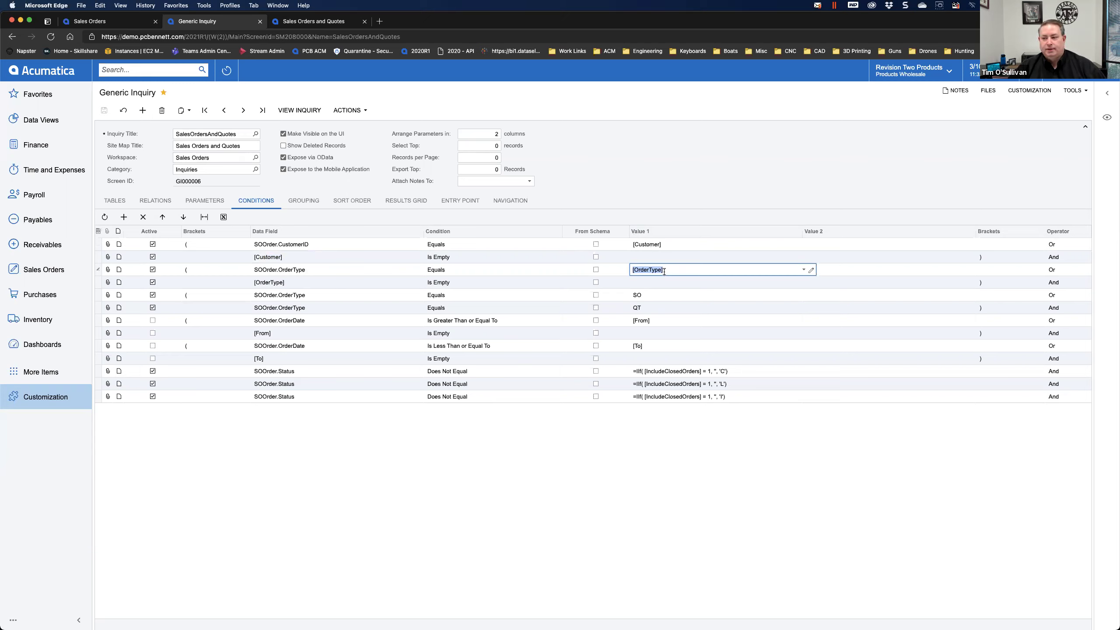
{"action": "key", "text": "Down"}
{"action": "key", "text": "Down"}
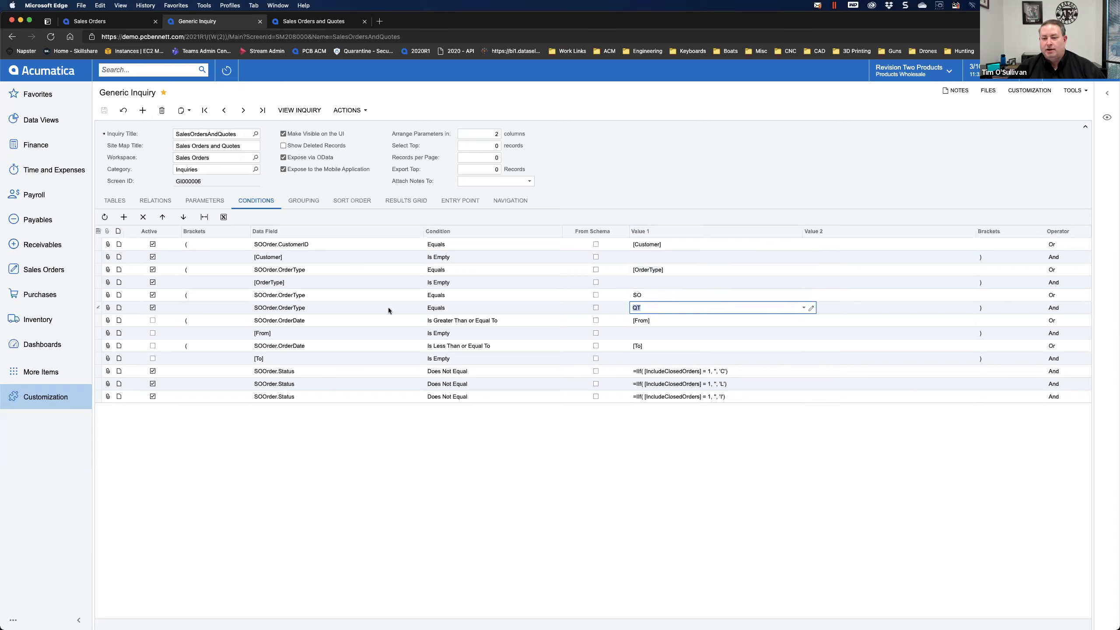
{"action": "left_click", "coordinate": [639, 267]}
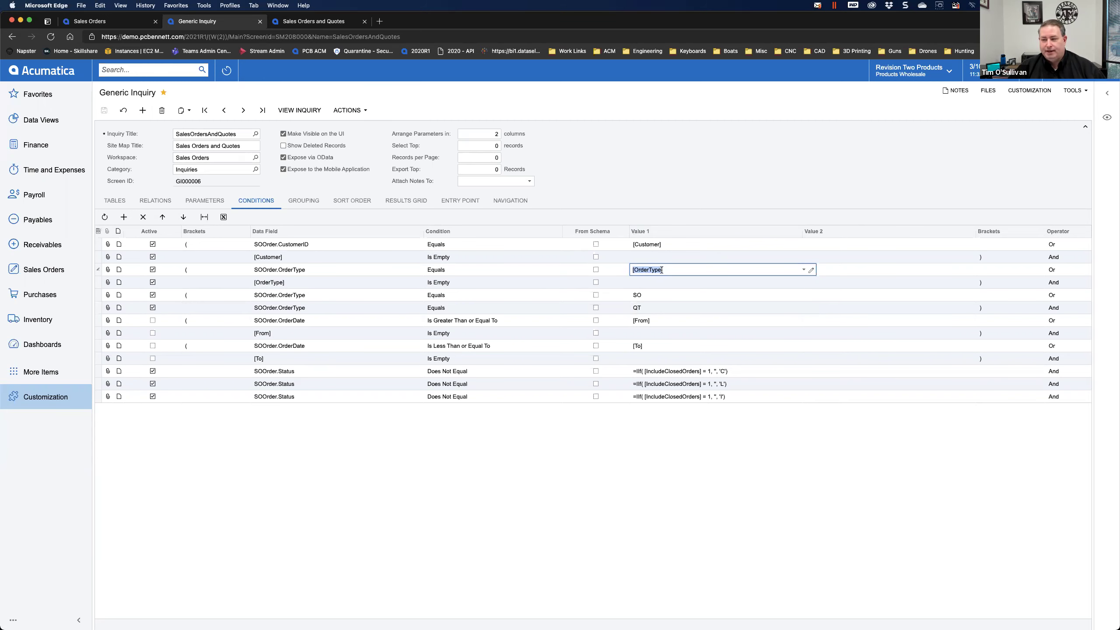
{"action": "left_click", "coordinate": [324, 19]}
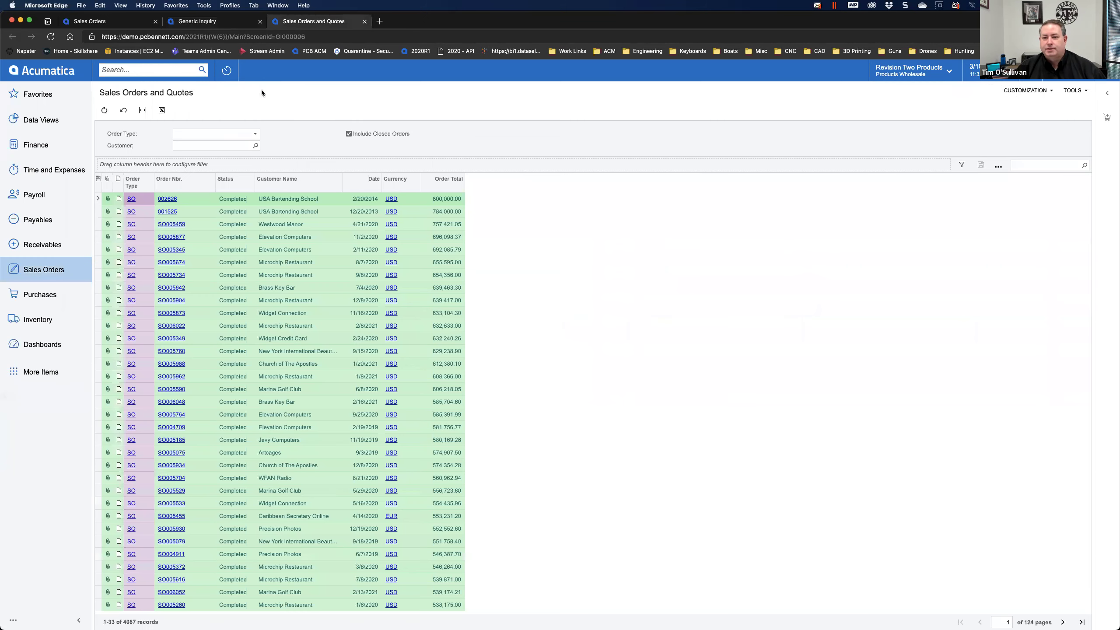
{"action": "left_click", "coordinate": [249, 130]}
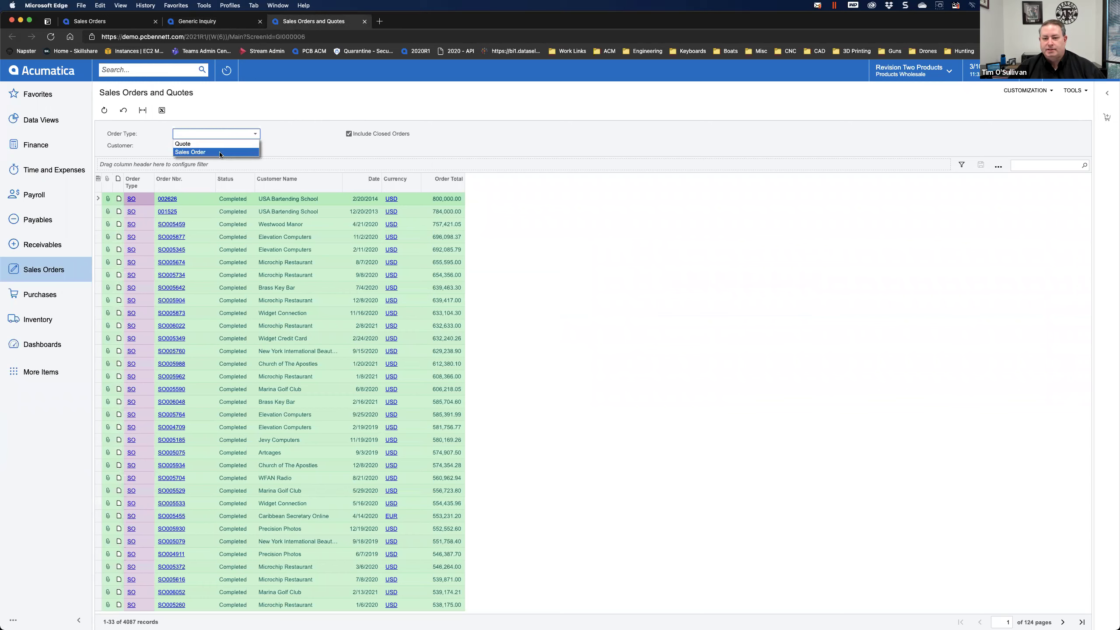
- Return to the conditions and examine the fixed SO and QT order type values and the IncludeClosedOrders expressions on SOOrder.Status
{"action": "key", "text": "ctrl+shift+Tab"}
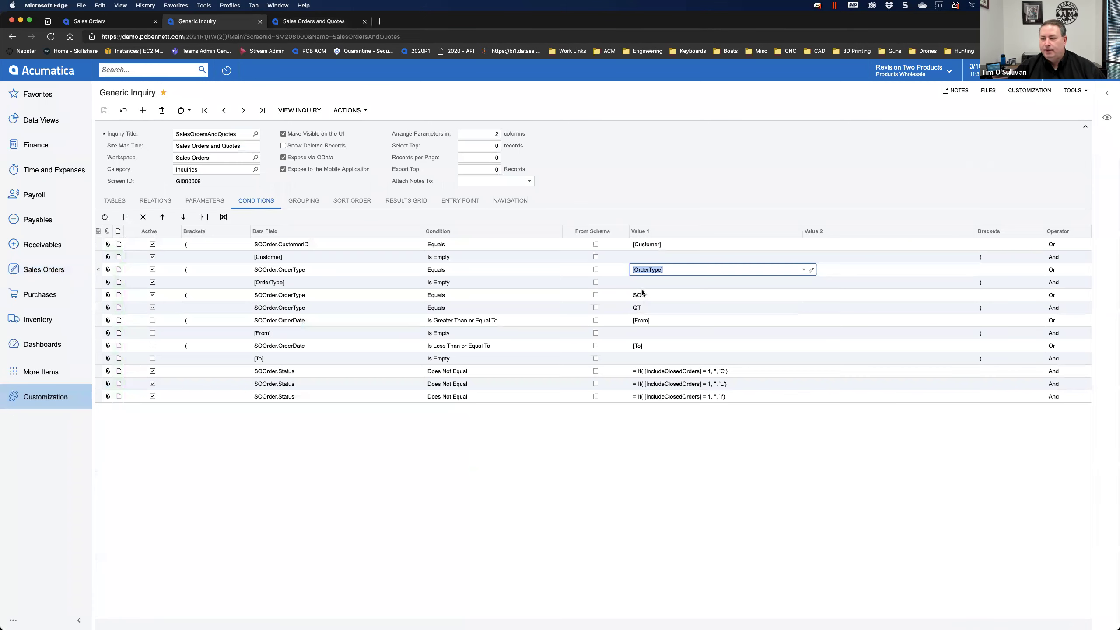
{"action": "key", "text": "Down"}
{"action": "key", "text": "Down"}
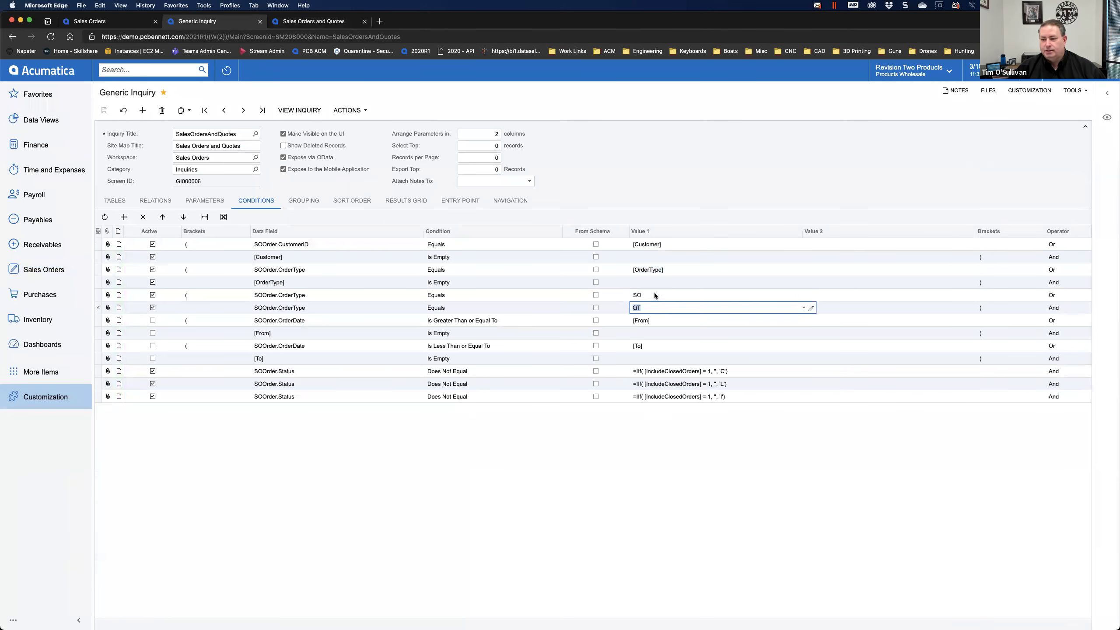
{"action": "left_click", "coordinate": [642, 308]}
{"action": "left_click", "coordinate": [724, 386]}
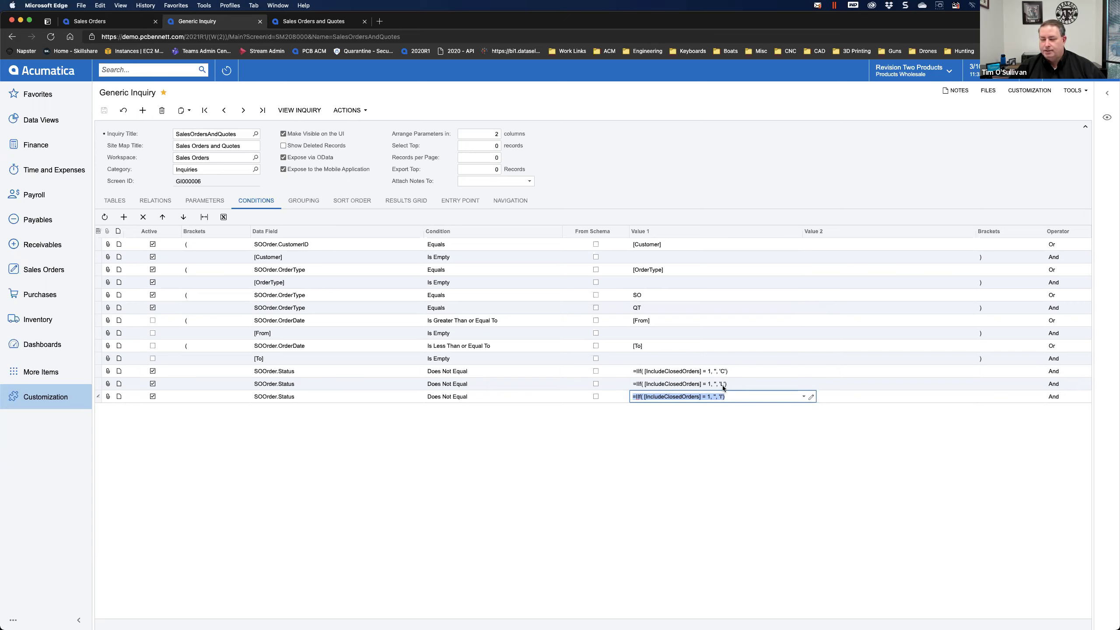
{"action": "left_click", "coordinate": [717, 429]}
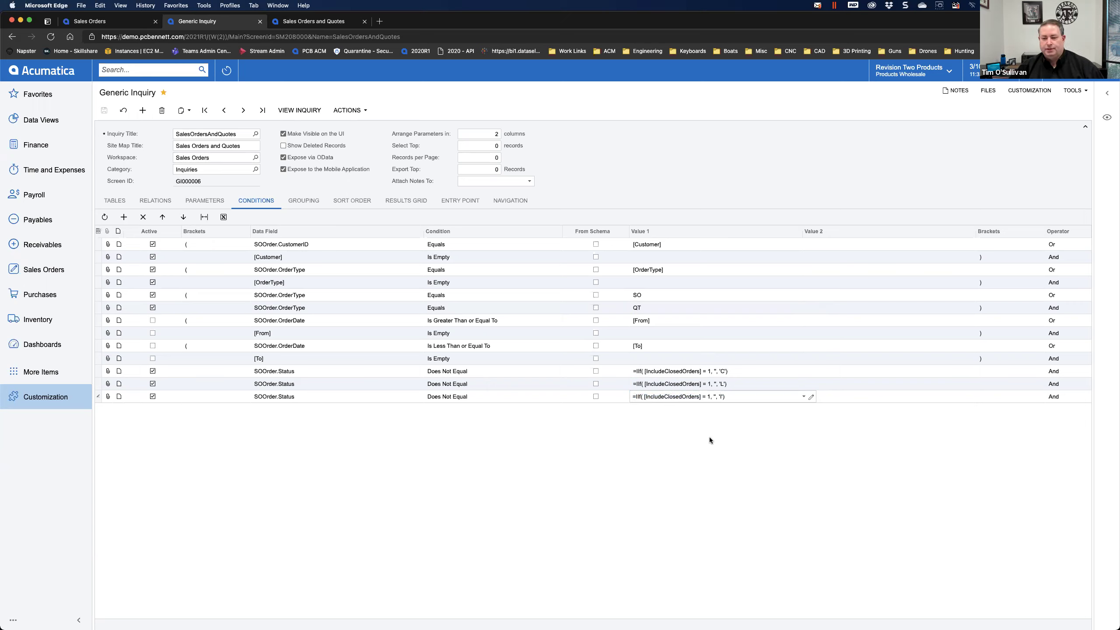
- Review the SalesOrdersAndQuotes inquiry's grouping, sort order and results grid settings
{"action": "left_click", "coordinate": [309, 206]}
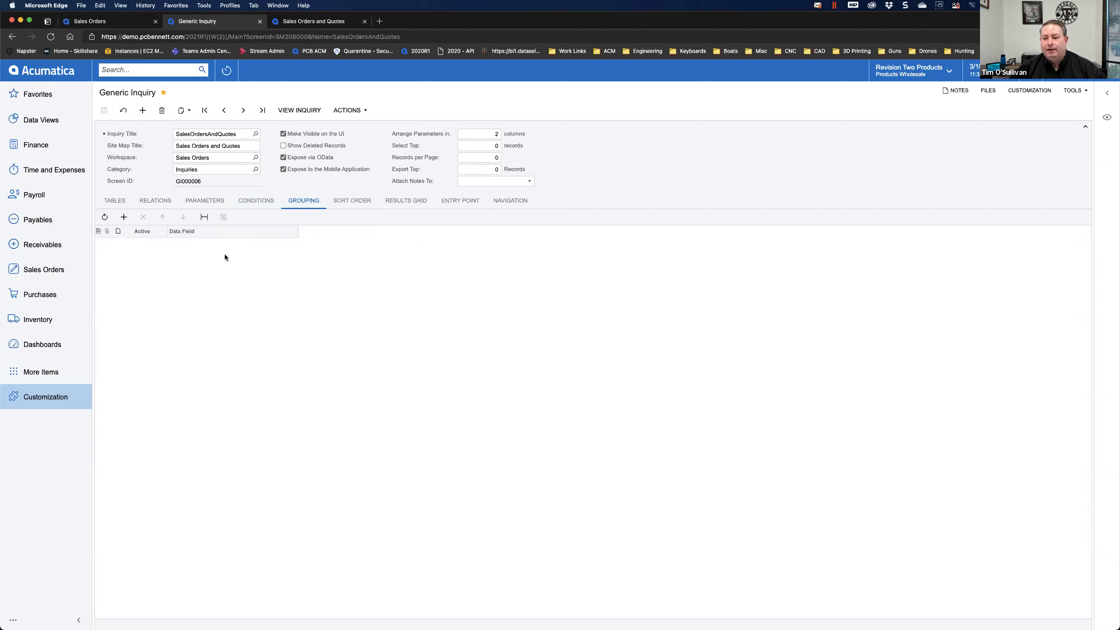
{"action": "left_click", "coordinate": [358, 207]}
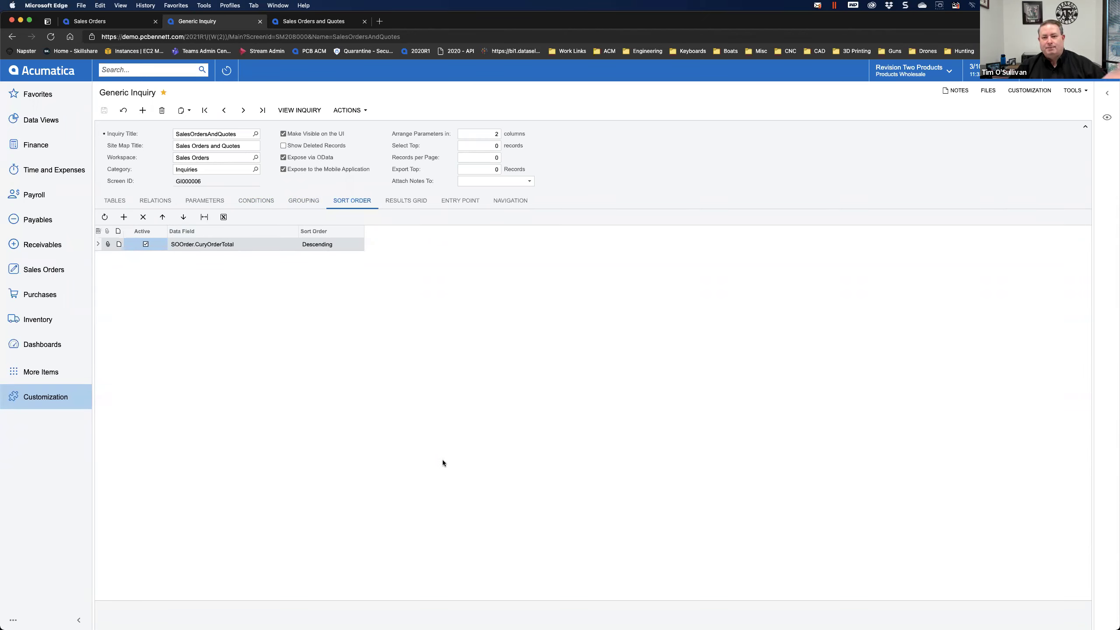
{"action": "left_click", "coordinate": [414, 206]}
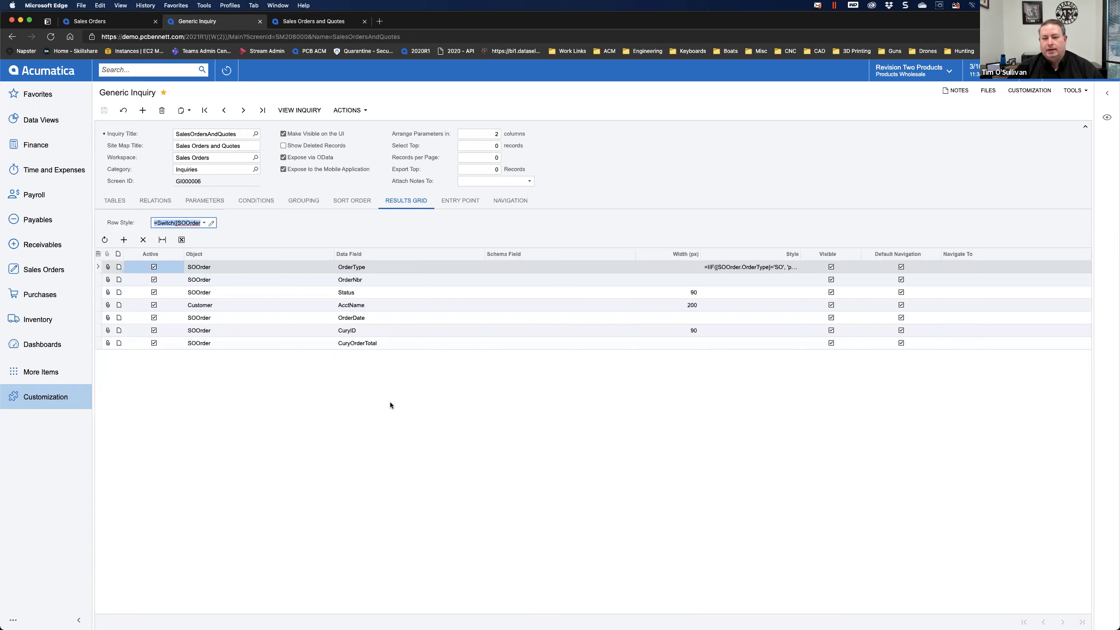
- Examine the object and data field choices for the OrderType row of the results grid, keeping SOOrder and OrderType
{"action": "left_click", "coordinate": [231, 267]}
{"action": "left_click", "coordinate": [235, 267]}
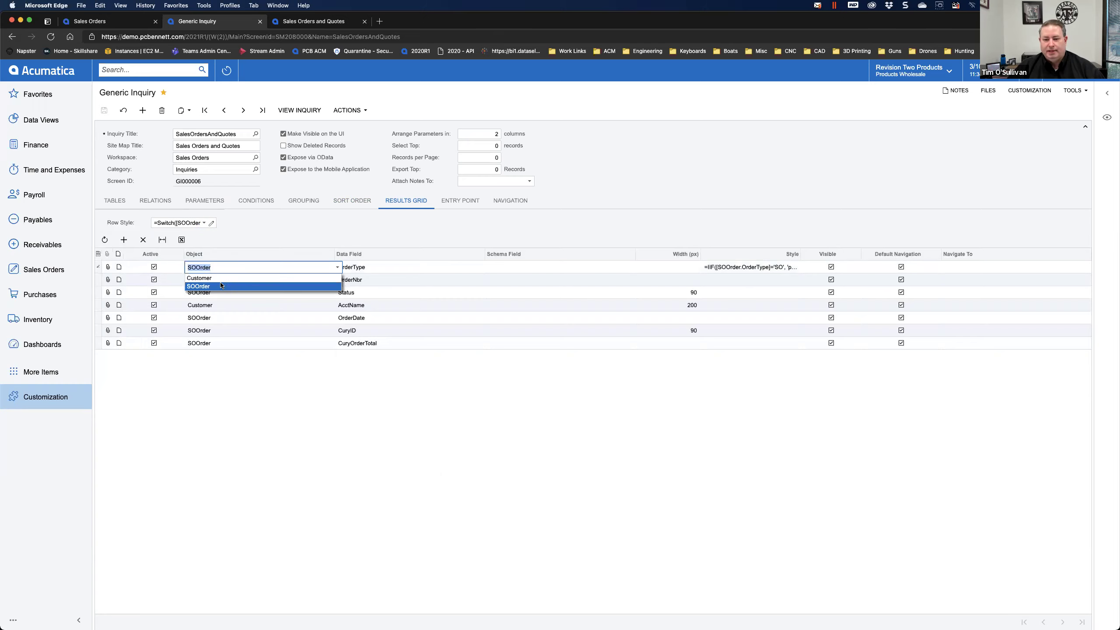
{"action": "key", "text": "Up"}
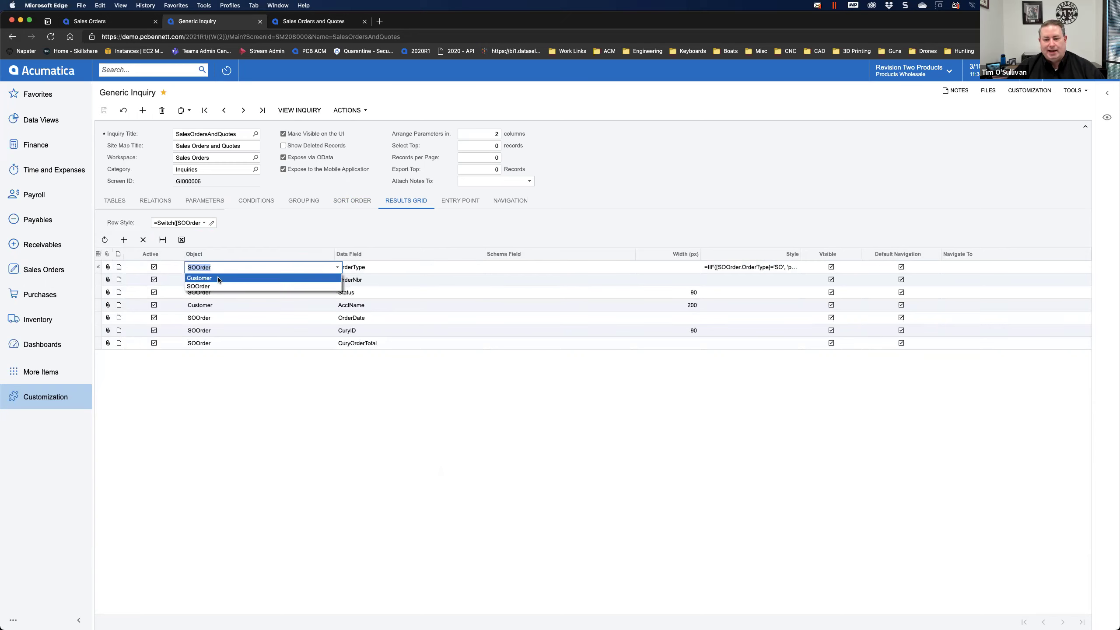
{"action": "left_click", "coordinate": [217, 286]}
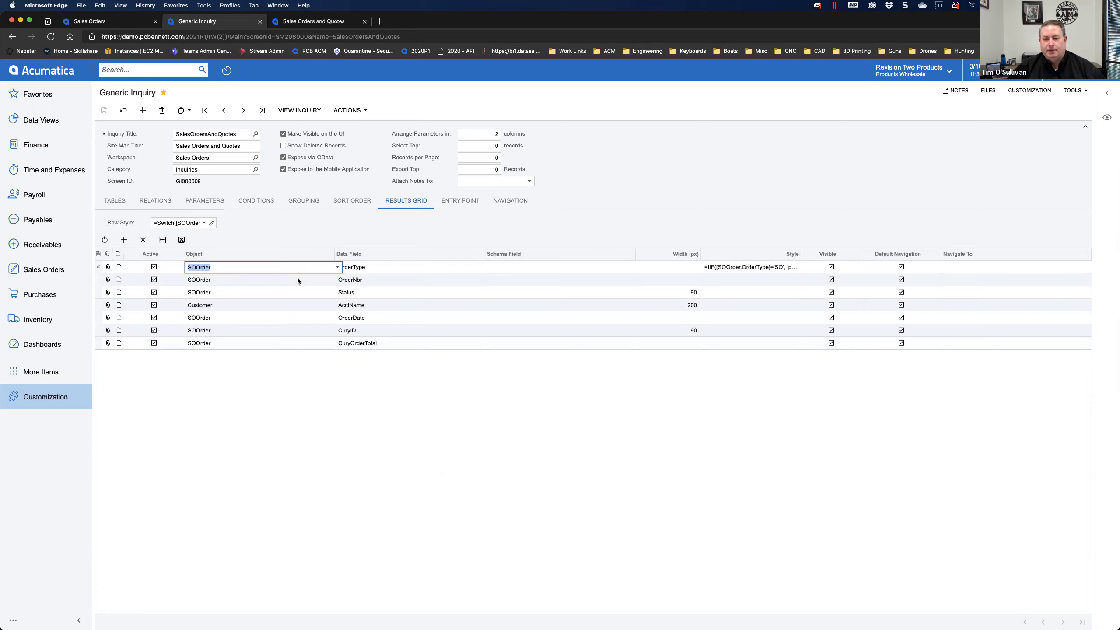
{"action": "left_click", "coordinate": [395, 266]}
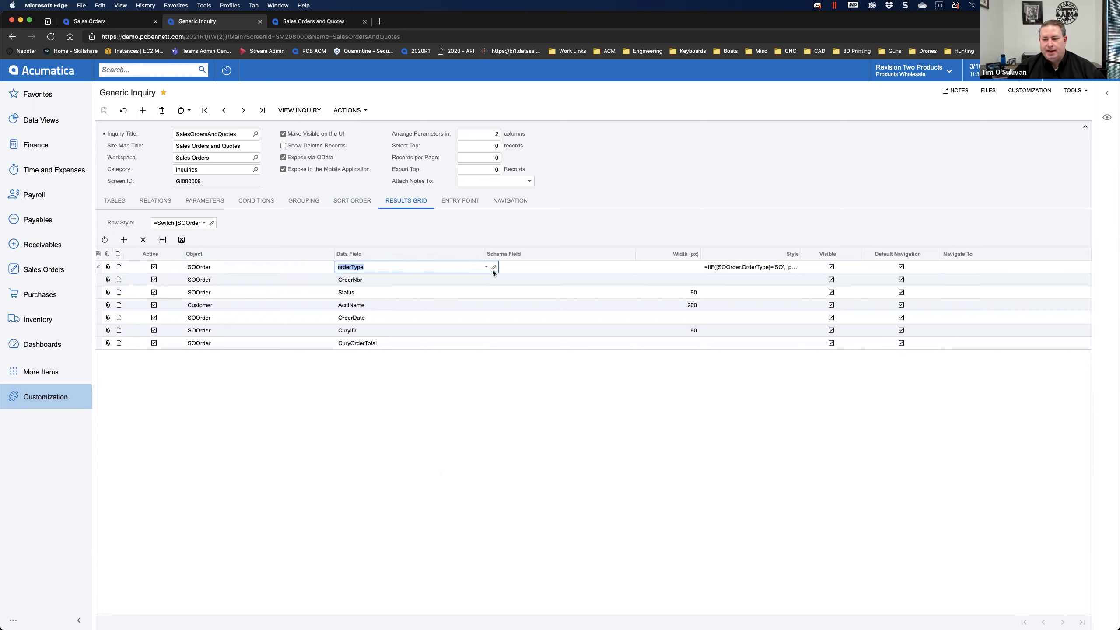
{"action": "left_click", "coordinate": [486, 267]}
{"action": "scroll", "coordinate": [434, 308], "scroll_direction": "down", "scroll_amount": 5}
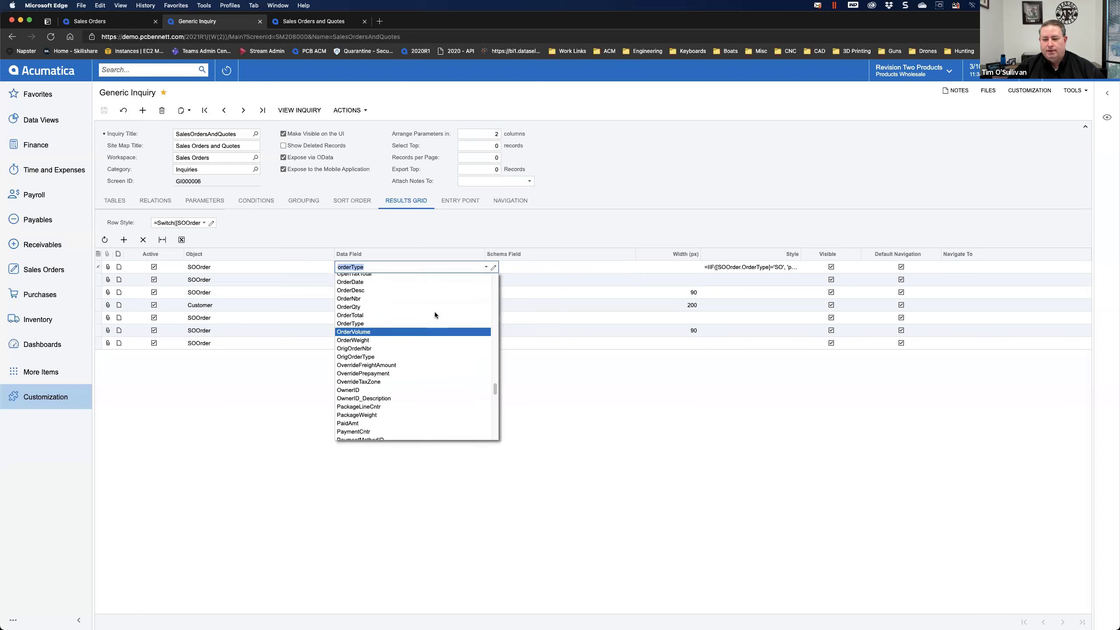
{"action": "left_click", "coordinate": [287, 393]}
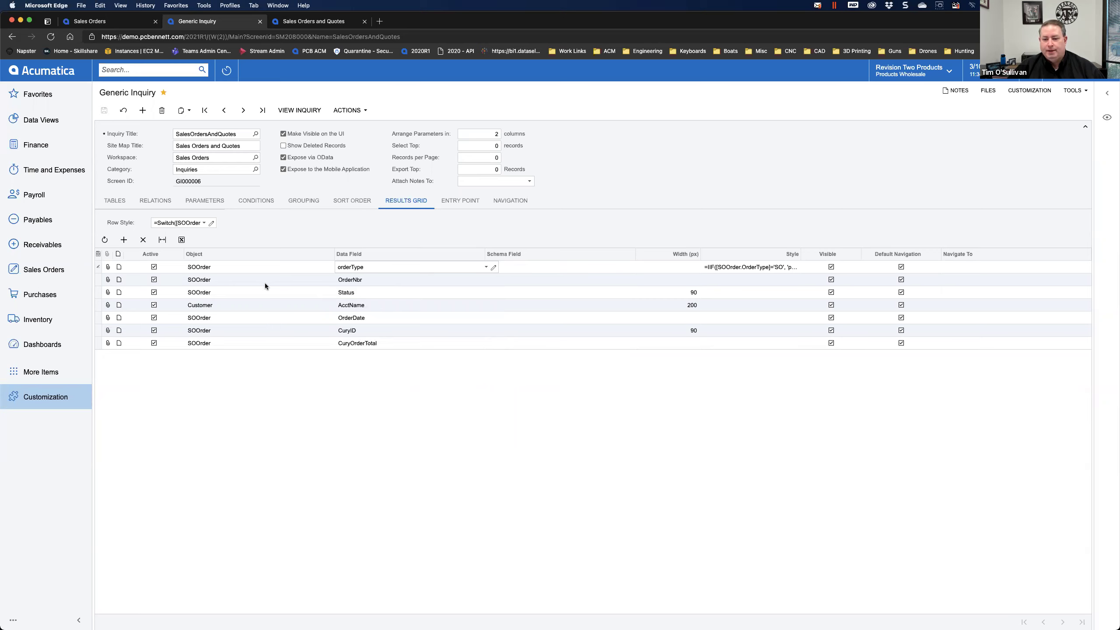
- Examine the OrderNbr, Status and AcctName rows and the Customer object's data field choices, keeping AcctName
{"action": "left_click", "coordinate": [386, 280]}
{"action": "left_click", "coordinate": [374, 293]}
{"action": "left_click", "coordinate": [373, 305]}
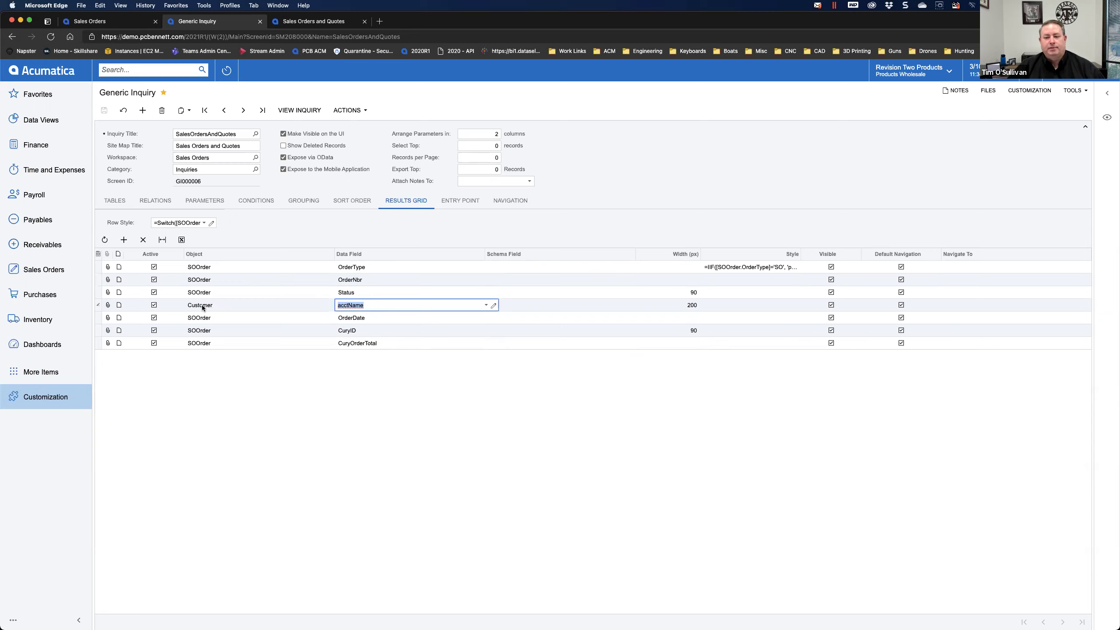
{"action": "left_click", "coordinate": [486, 305]}
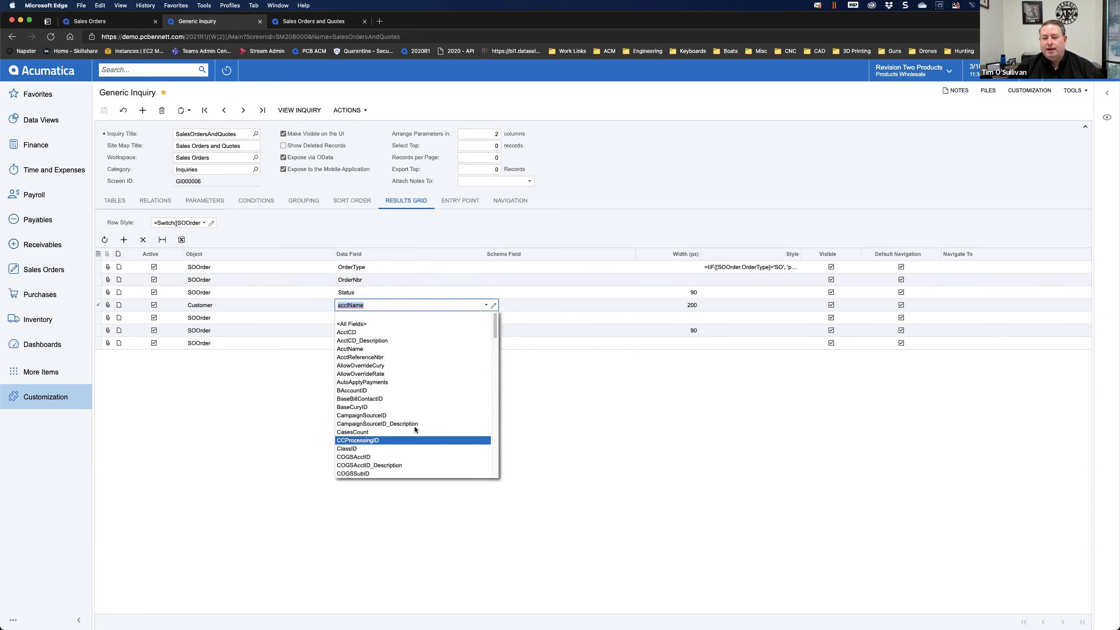
{"action": "left_click", "coordinate": [221, 396]}
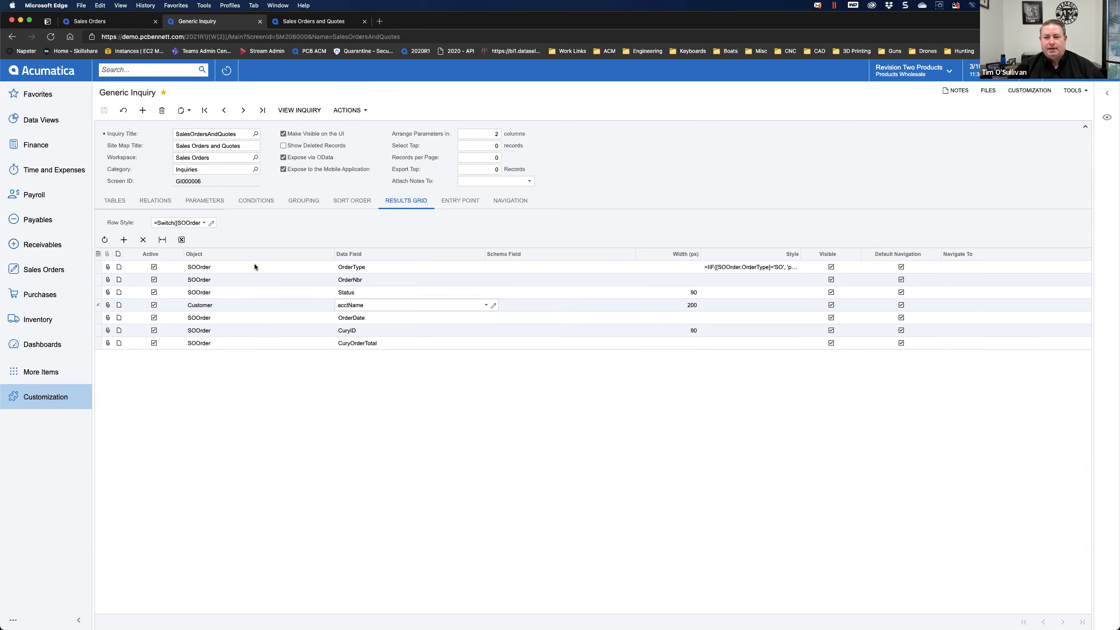
- Duplicate the inquiry's browser tab, then create and save a new inquiry titled TEST1 that is visible on the UI
{"action": "right_click", "coordinate": [209, 24]}
{"action": "left_click", "coordinate": [238, 64]}
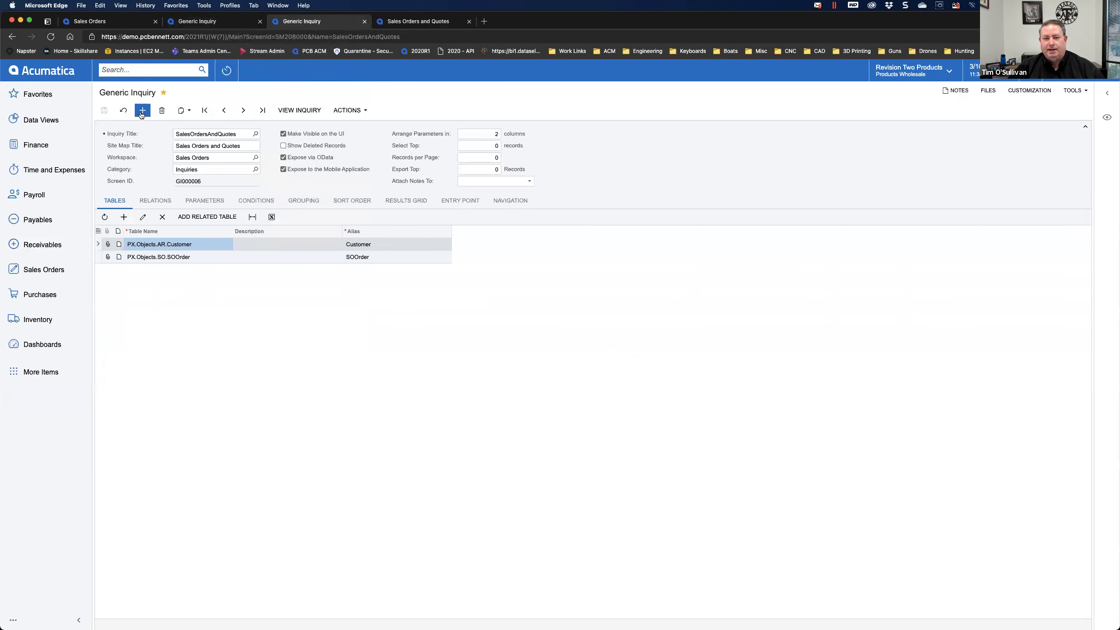
{"action": "left_click", "coordinate": [141, 112]}
{"action": "left_click", "coordinate": [198, 133]}
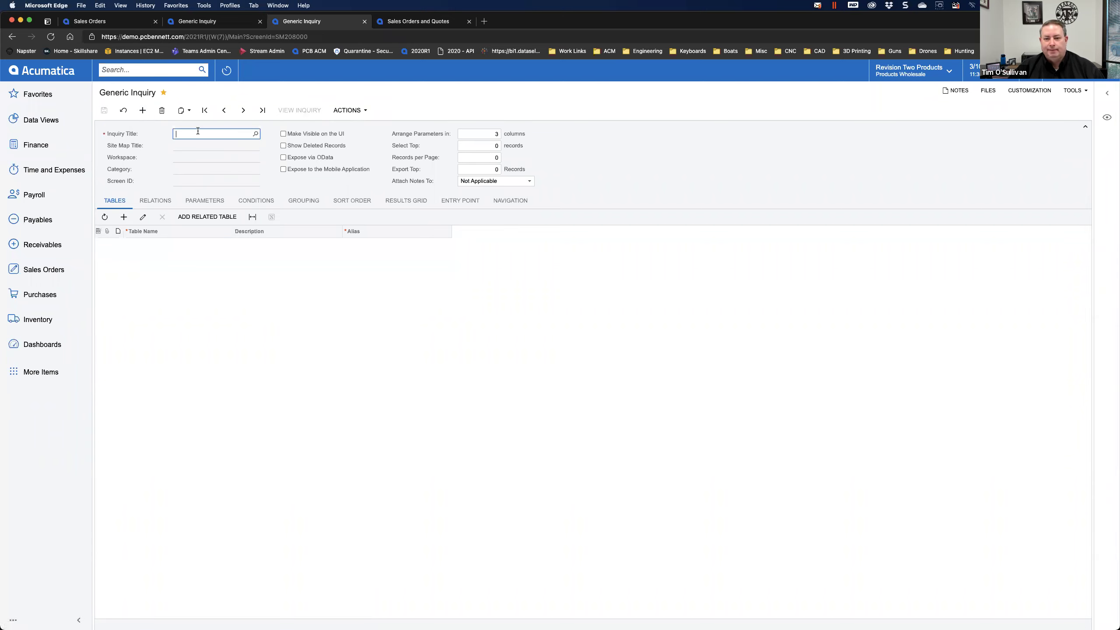
{"action": "type", "text": "TEST1"}
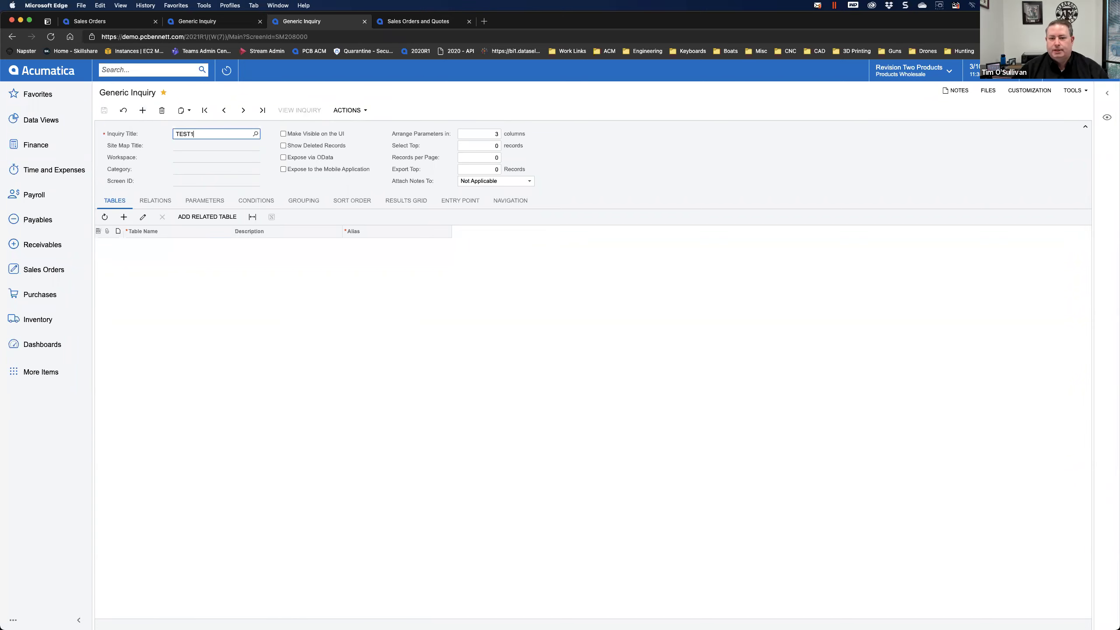
{"action": "key", "text": "Tab"}
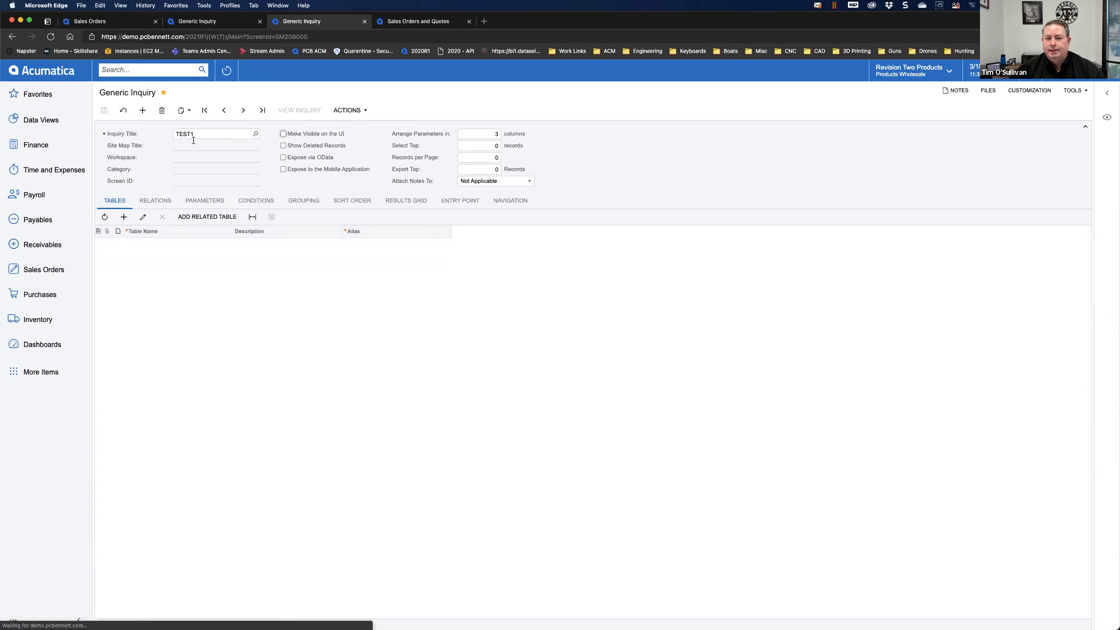
{"action": "left_click", "coordinate": [283, 134]}
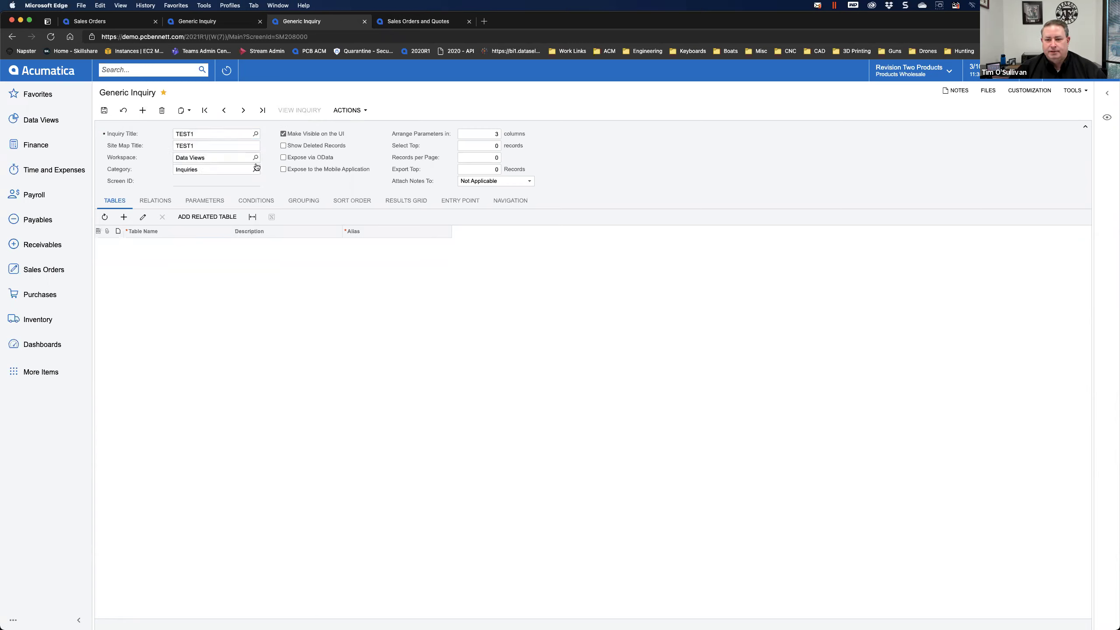
{"action": "left_click", "coordinate": [103, 110]}
- Add the PX.Objects.AR.Customer table to the TEST1 inquiry and save it
{"action": "left_click", "coordinate": [123, 219]}
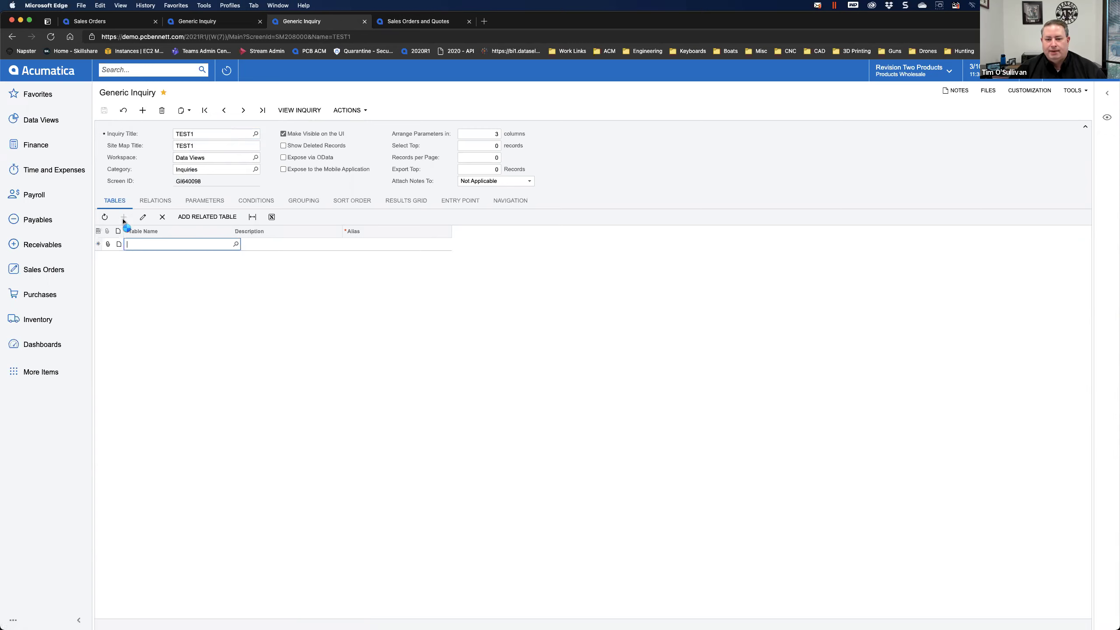
{"action": "type", "text": "customer"}
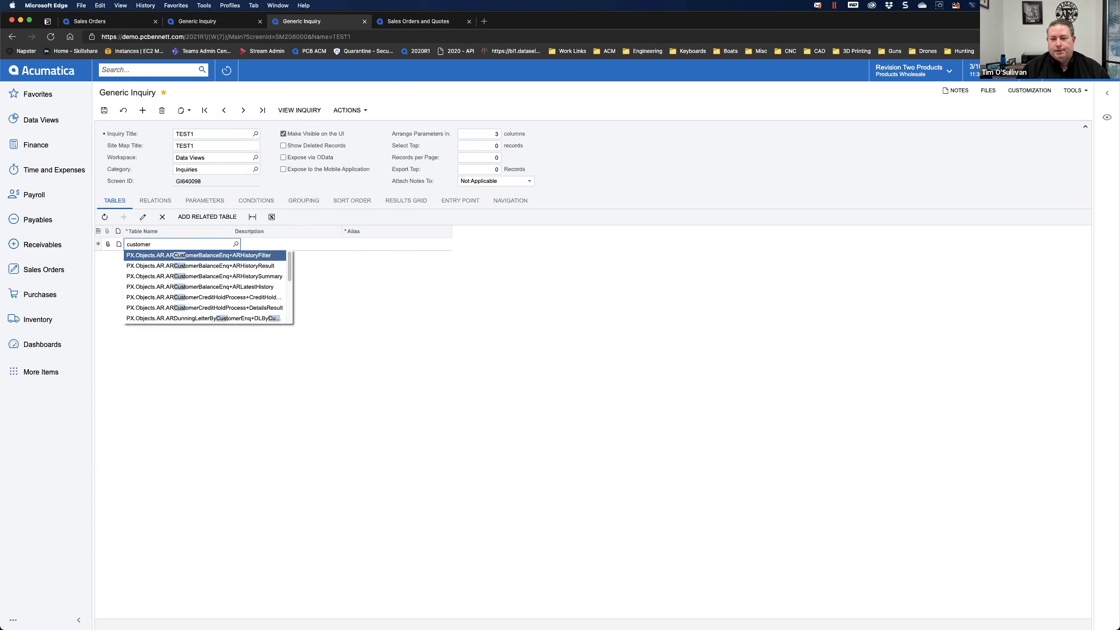
{"action": "scroll", "coordinate": [195, 278], "scroll_direction": "down", "scroll_amount": 5}
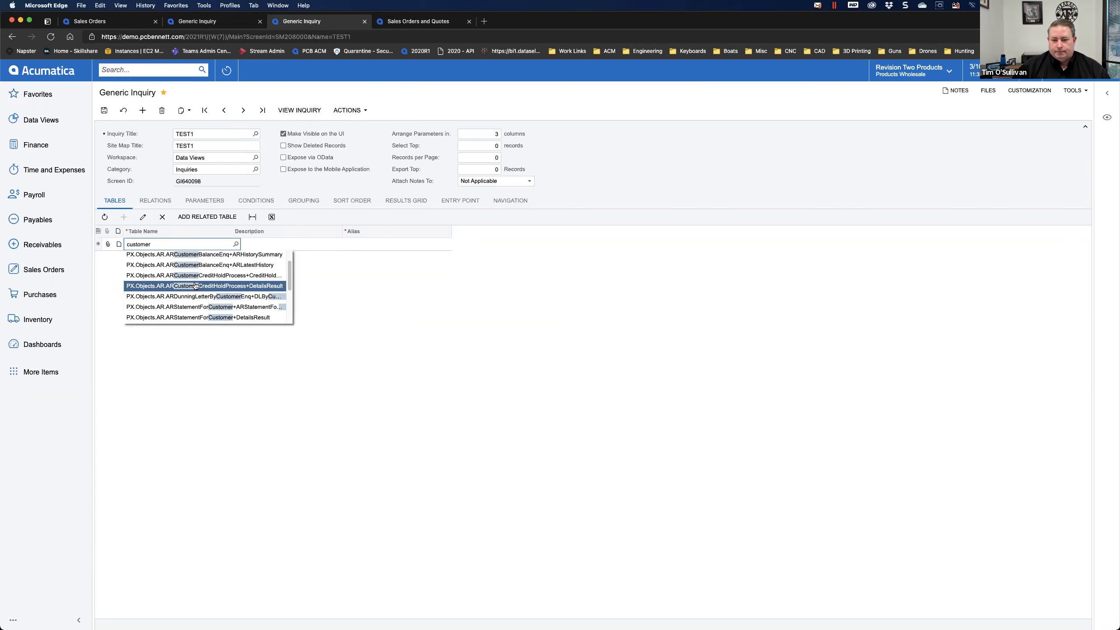
{"action": "left_click", "coordinate": [189, 287]}
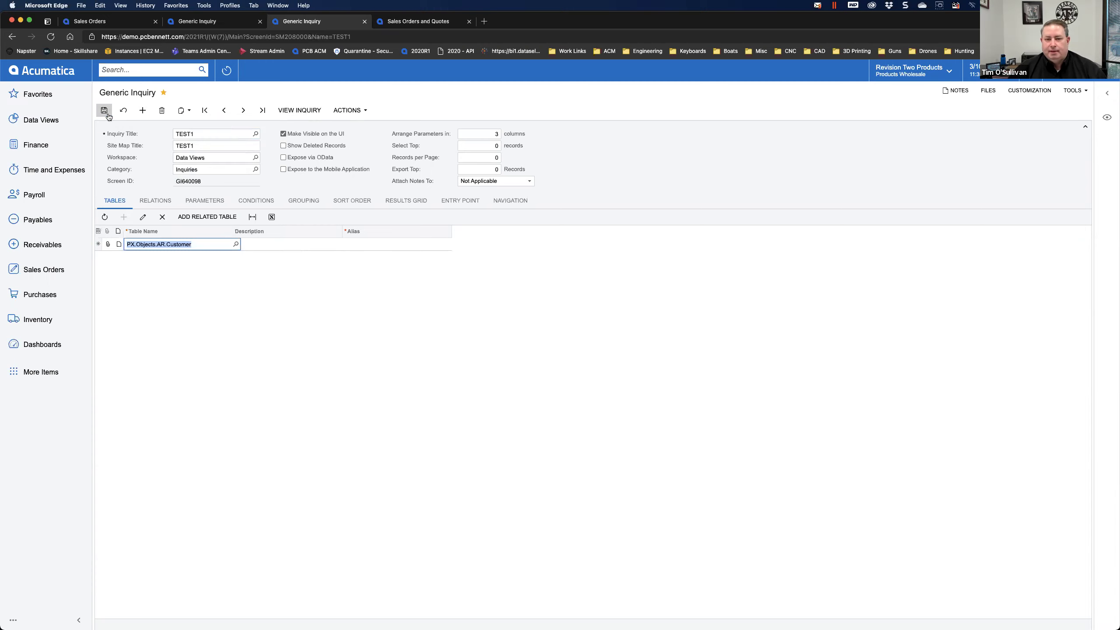
- Add a results grid row for the Customer object with <All Fields> as the data field, and save the inquiry
{"action": "left_click", "coordinate": [413, 201]}
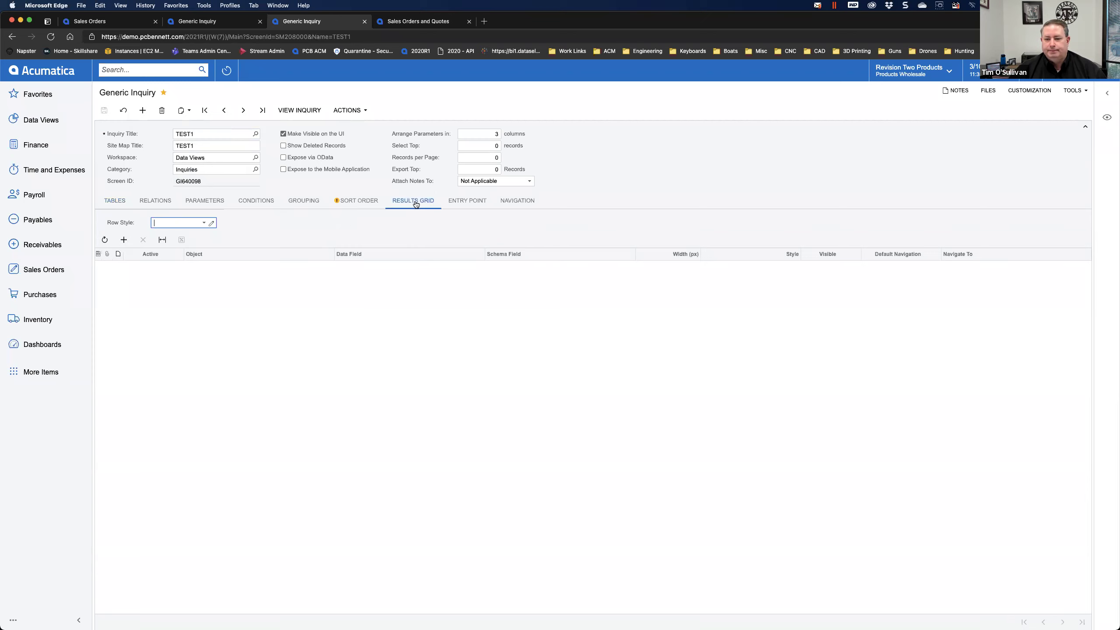
{"action": "left_click", "coordinate": [124, 240]}
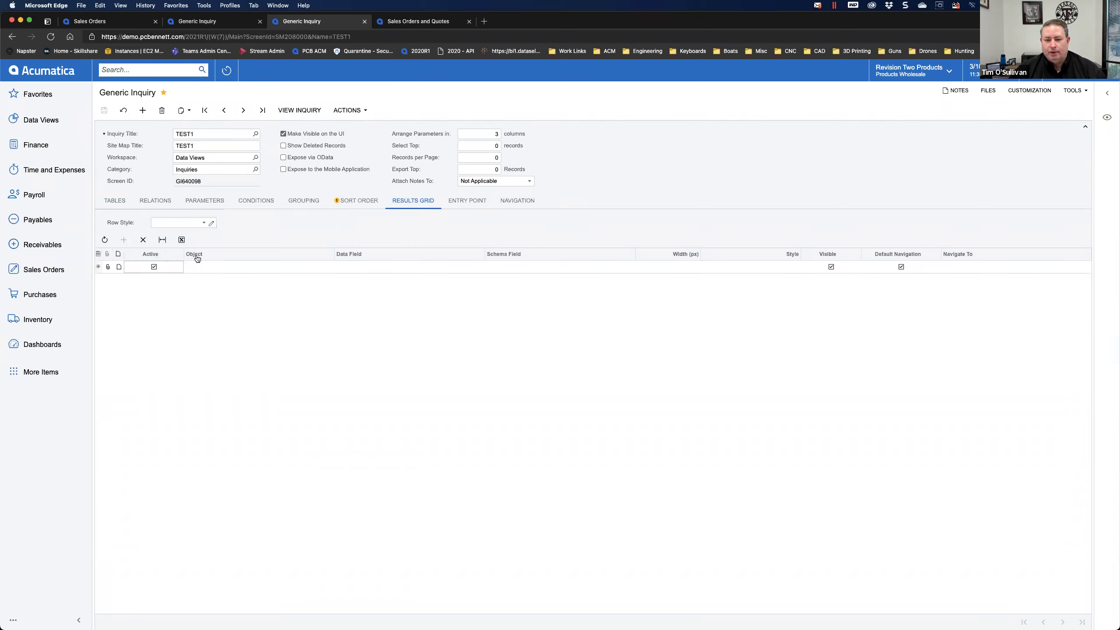
{"action": "left_click", "coordinate": [333, 268]}
{"action": "left_click", "coordinate": [337, 267]}
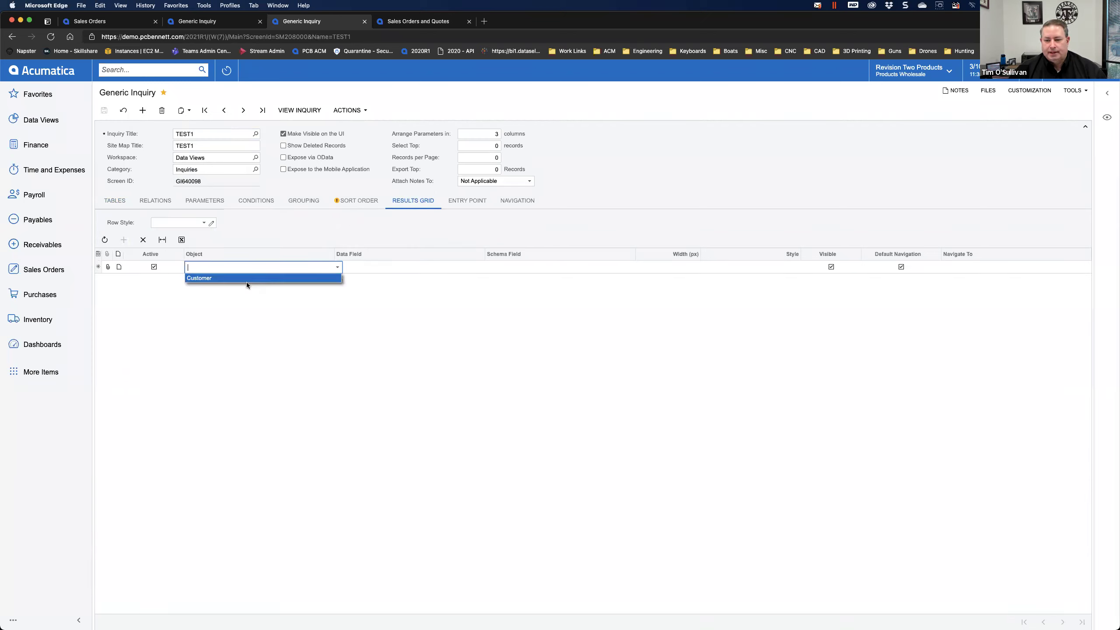
{"action": "left_click", "coordinate": [287, 277]}
{"action": "left_click", "coordinate": [440, 268]}
{"action": "left_click", "coordinate": [485, 268]}
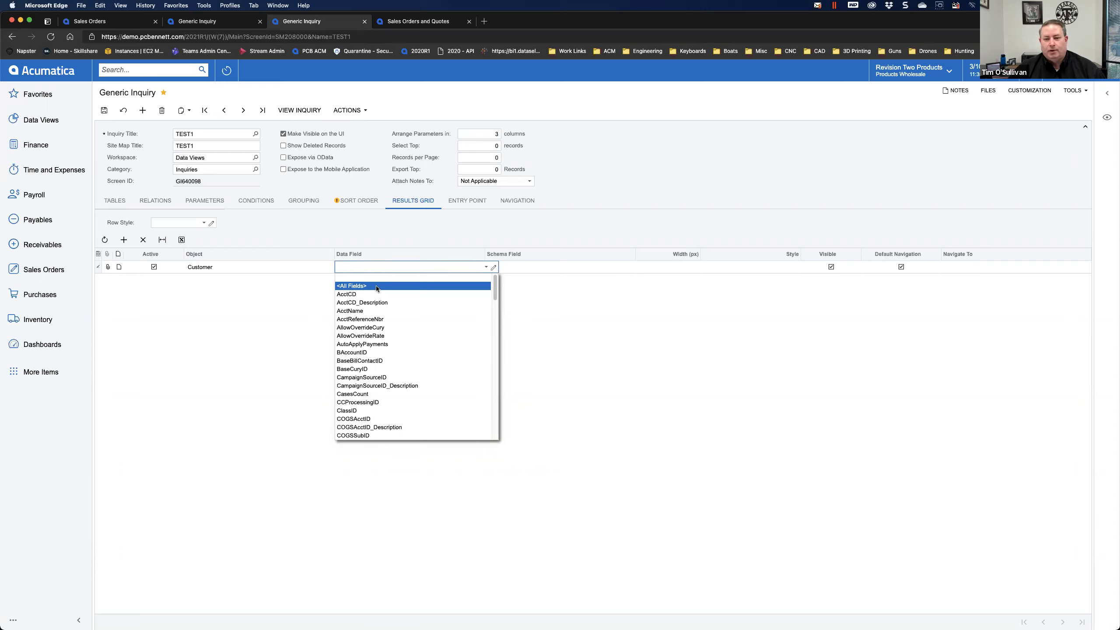
{"action": "left_click", "coordinate": [376, 286]}
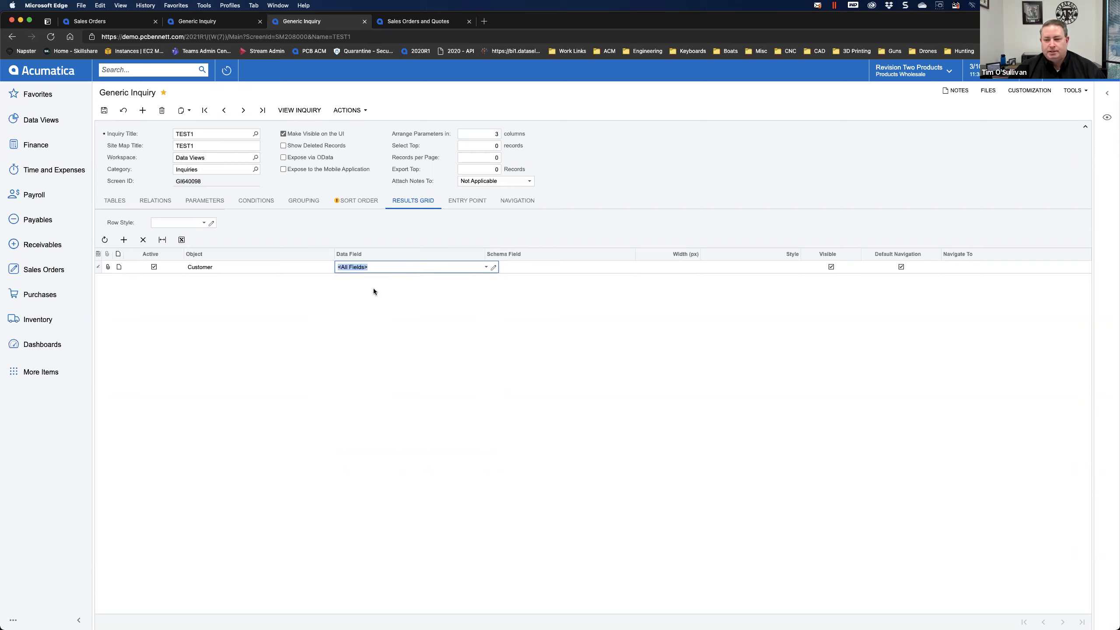
{"action": "left_click", "coordinate": [104, 113]}
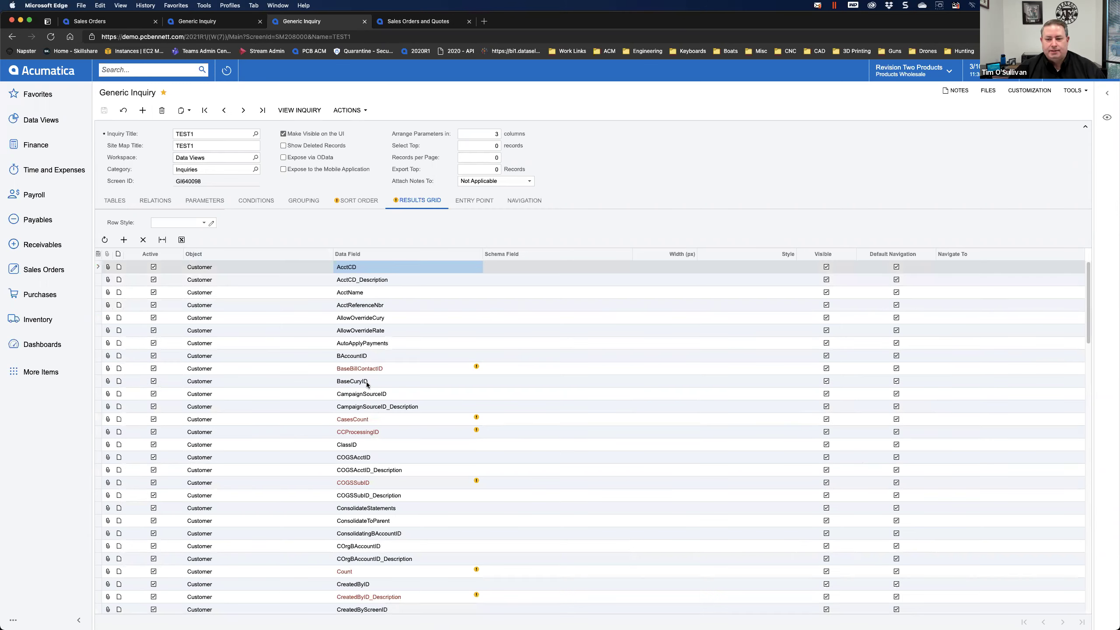
- Review the Customer fields in the results grid, and view the TEST1 results through page 3 and across further columns
{"action": "scroll", "coordinate": [366, 476], "scroll_direction": "down", "scroll_amount": 20}
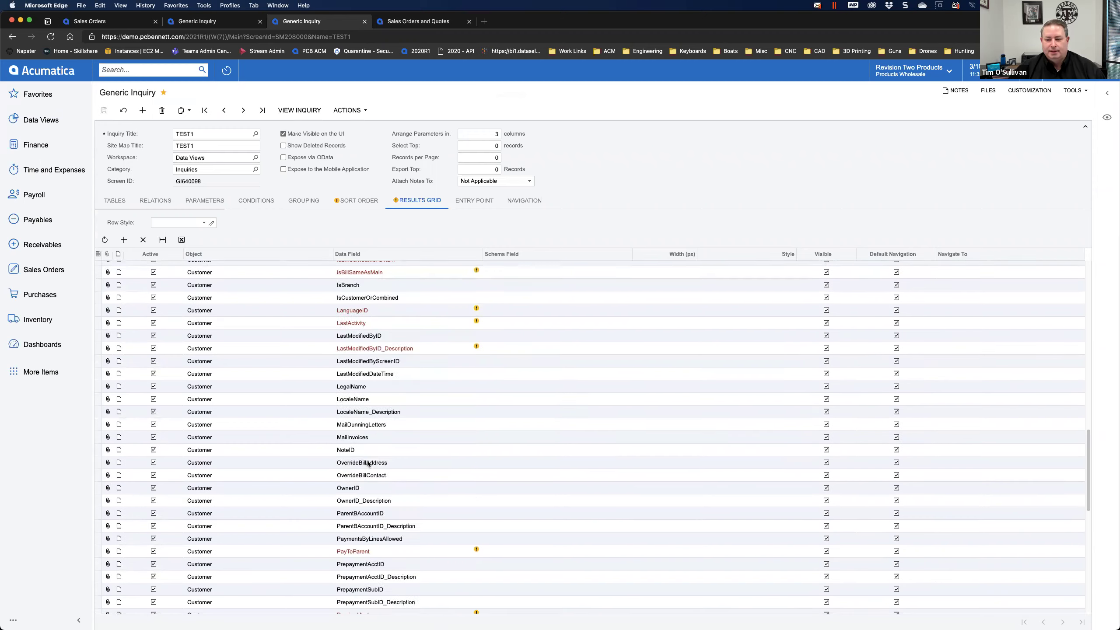
{"action": "scroll", "coordinate": [370, 466], "scroll_direction": "up", "scroll_amount": 20}
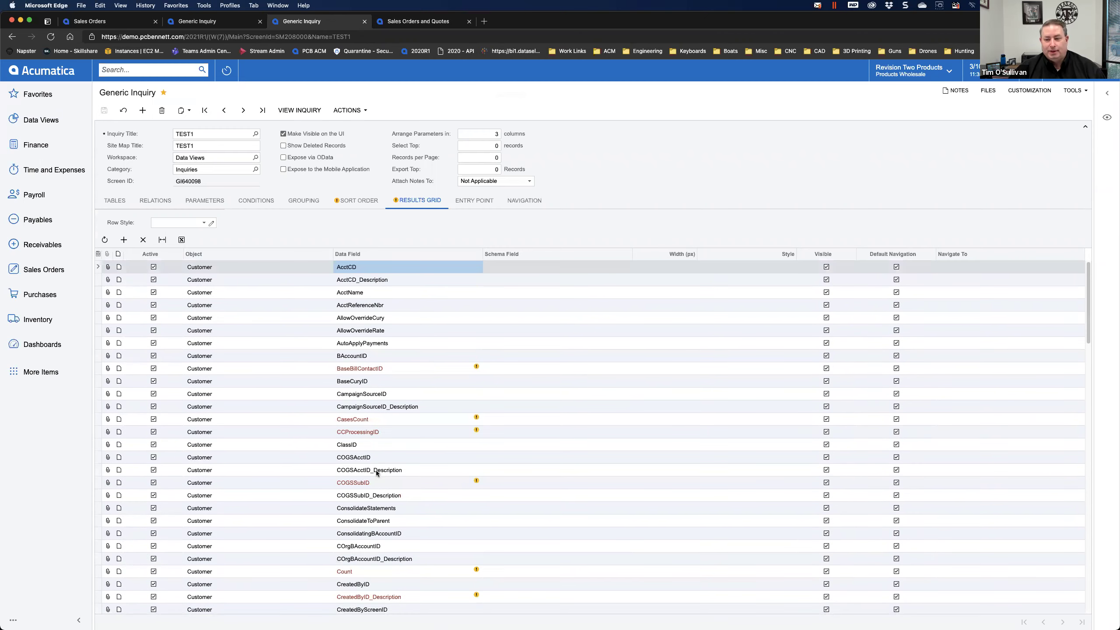
{"action": "left_click", "coordinate": [299, 110]}
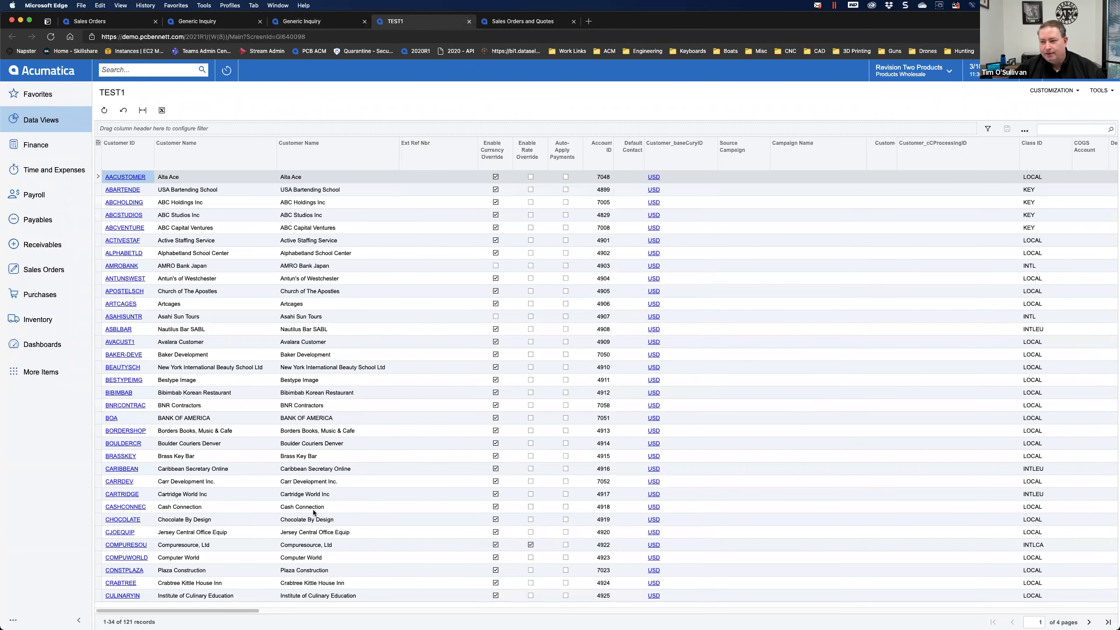
{"action": "left_click", "coordinate": [1088, 622]}
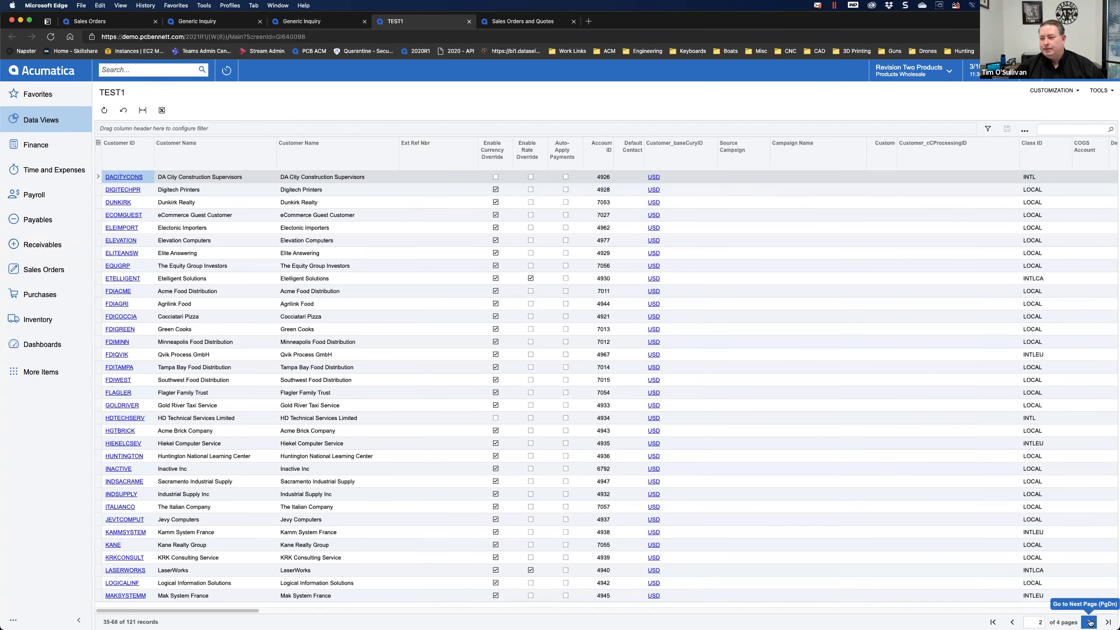
{"action": "left_click", "coordinate": [1089, 621]}
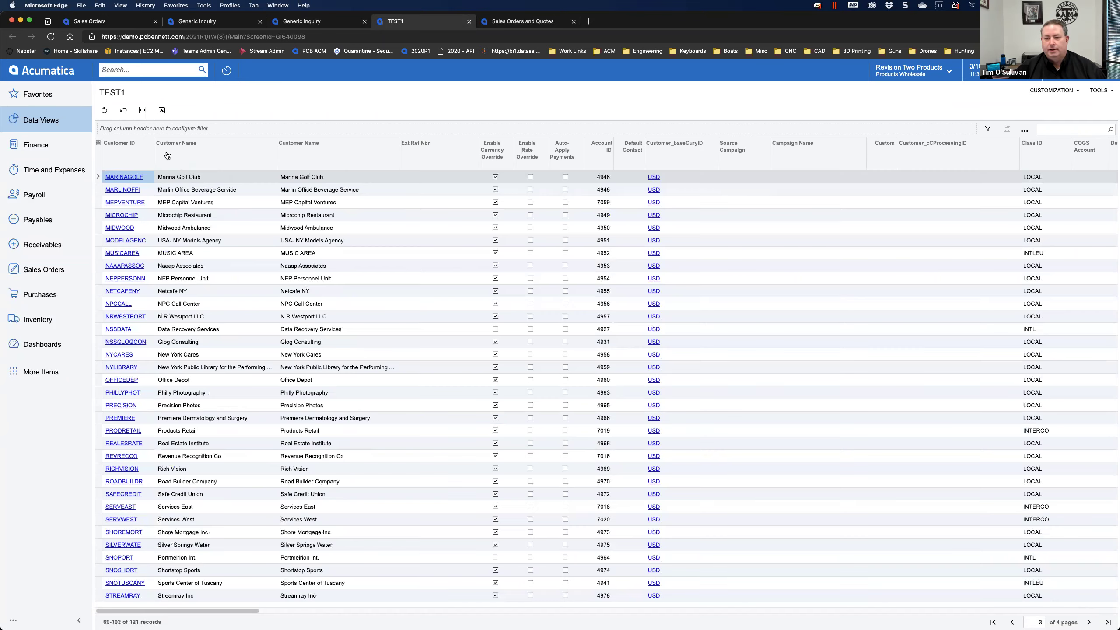
{"action": "left_click_drag", "start_coordinate": [258, 611], "coordinate": [352, 614]}
{"action": "scroll", "coordinate": [449, 624], "scroll_direction": "right", "scroll_amount": 15}
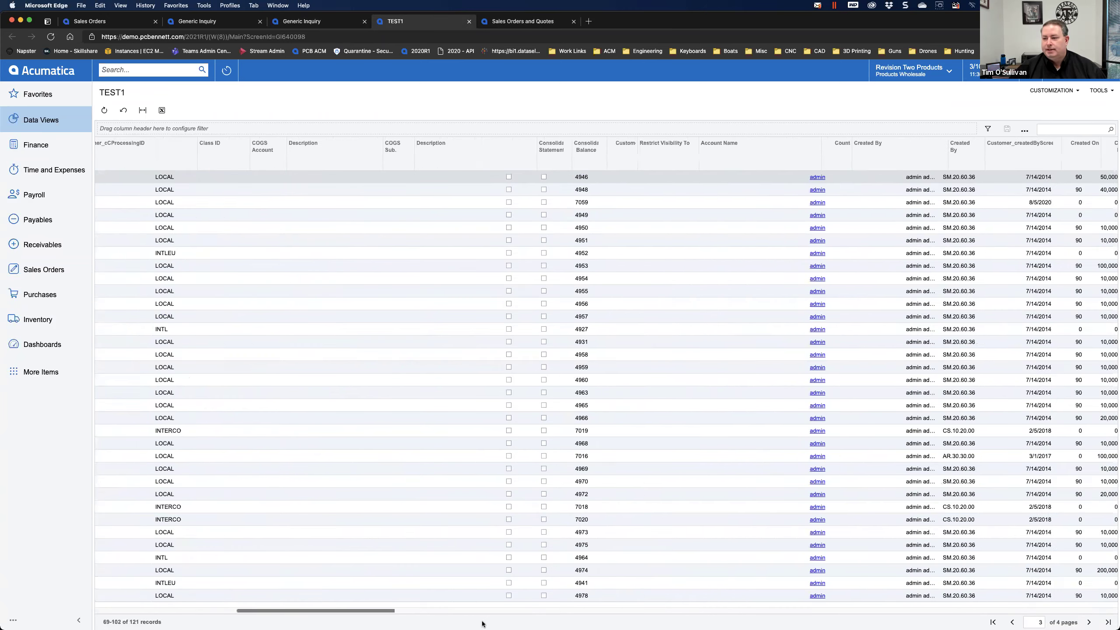
- Look over the remaining TEST1 result columns, then close both TEST1 pages and return to the SalesOrdersAndQuotes inquiry definition
{"action": "left_click_drag", "start_coordinate": [525, 623], "coordinate": [671, 624]}
{"action": "scroll", "coordinate": [587, 623], "scroll_direction": "right", "scroll_amount": 10}
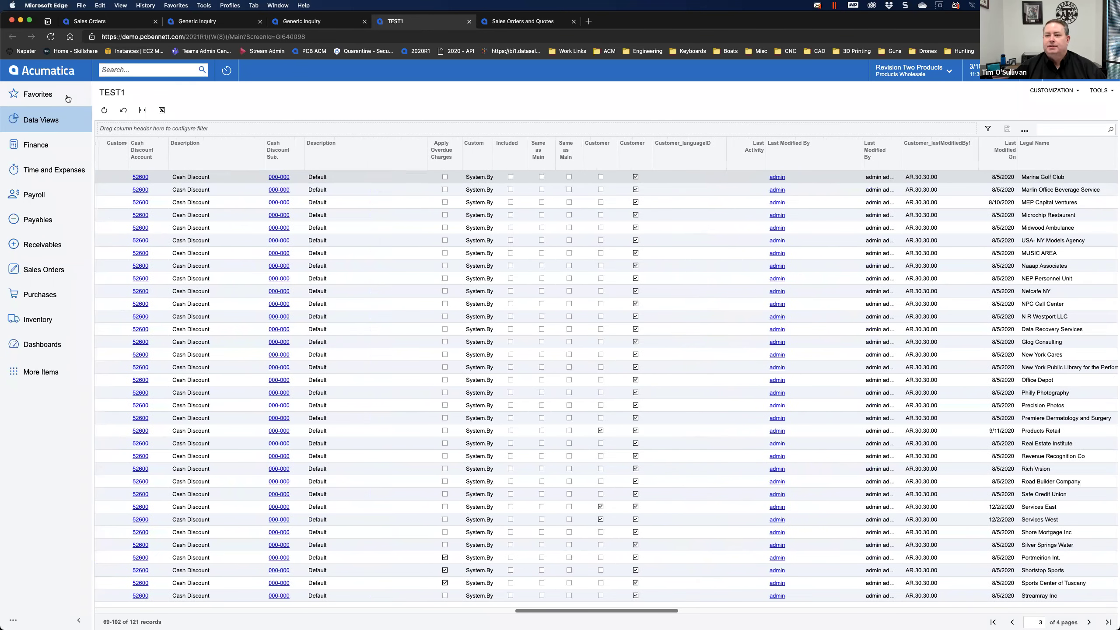
{"action": "left_click", "coordinate": [468, 21]}
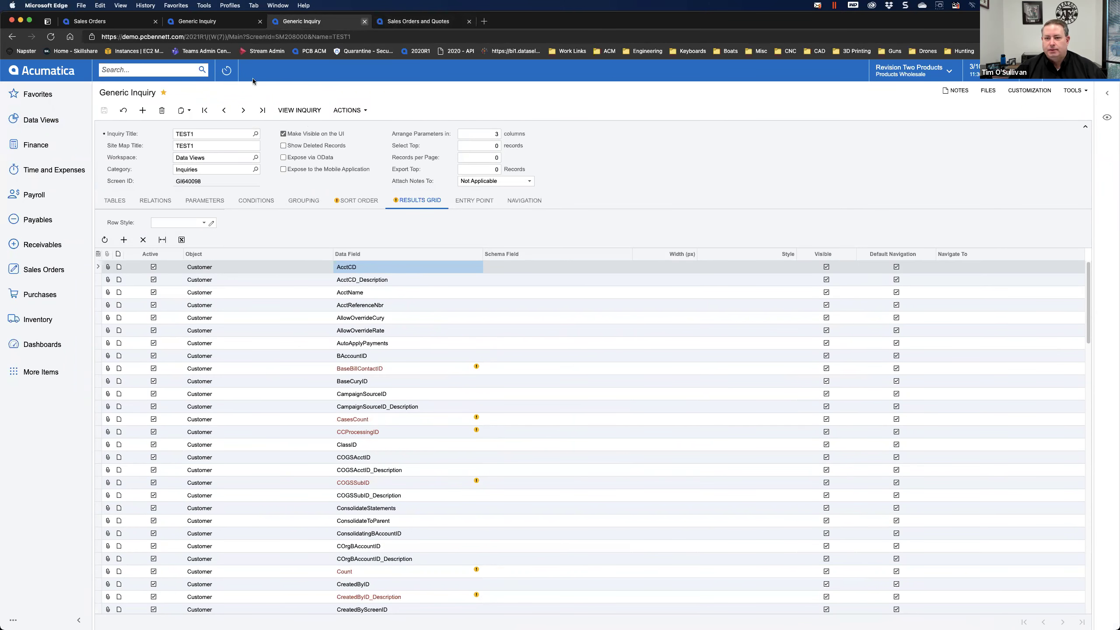
{"action": "left_click", "coordinate": [364, 21]}
{"action": "left_click", "coordinate": [215, 23]}
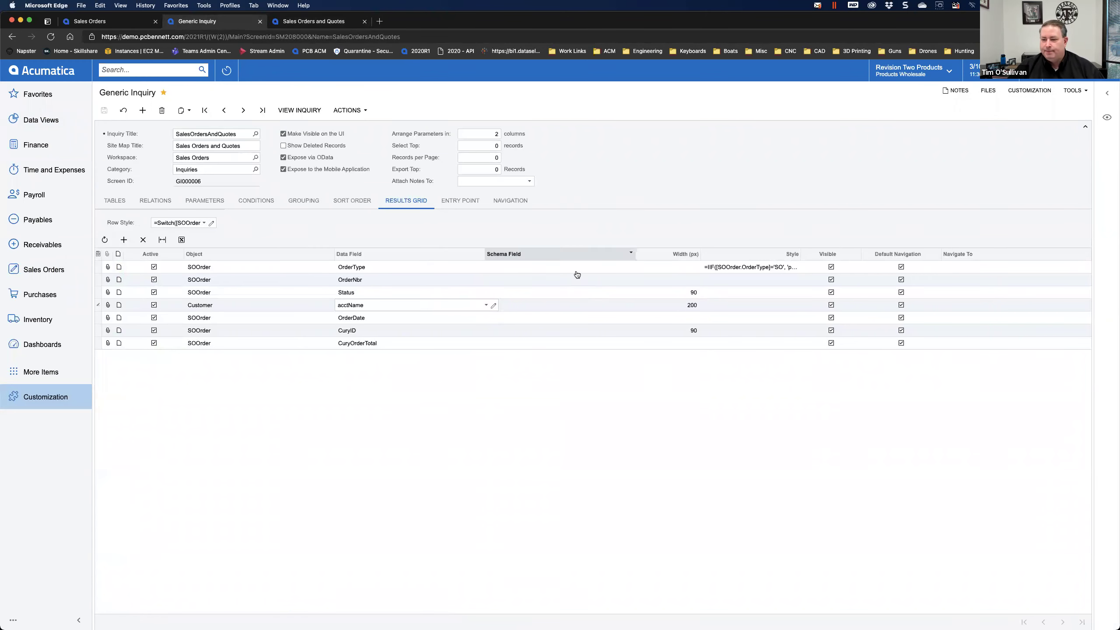
- Browse the schema fields available for the CuryOrderTotal row of the results grid without choosing one
{"action": "left_click", "coordinate": [541, 267]}
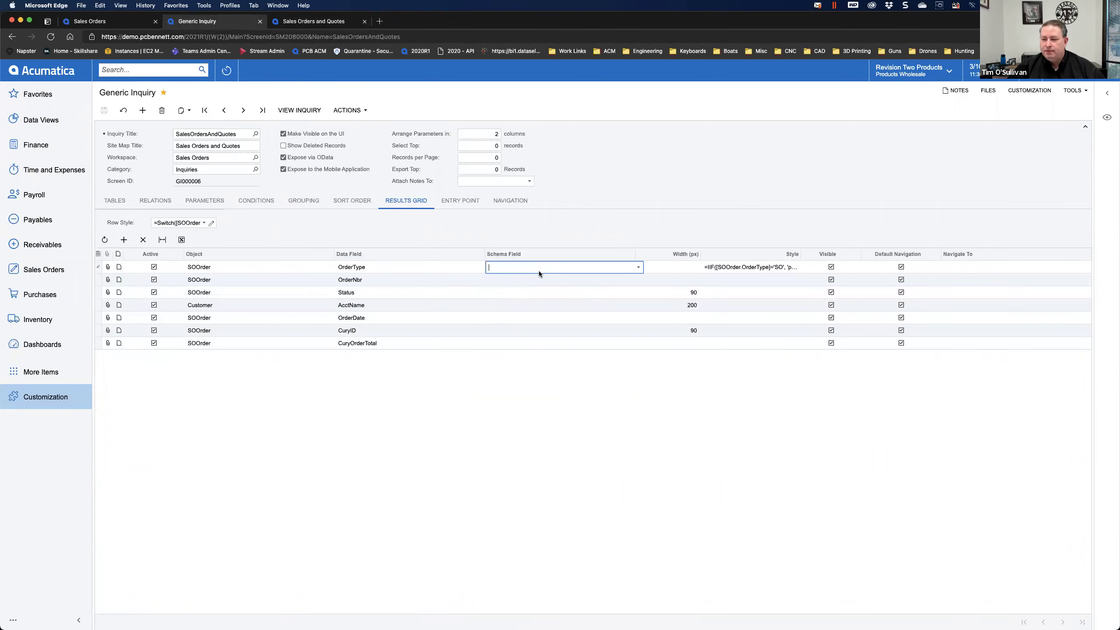
{"action": "left_click", "coordinate": [520, 344]}
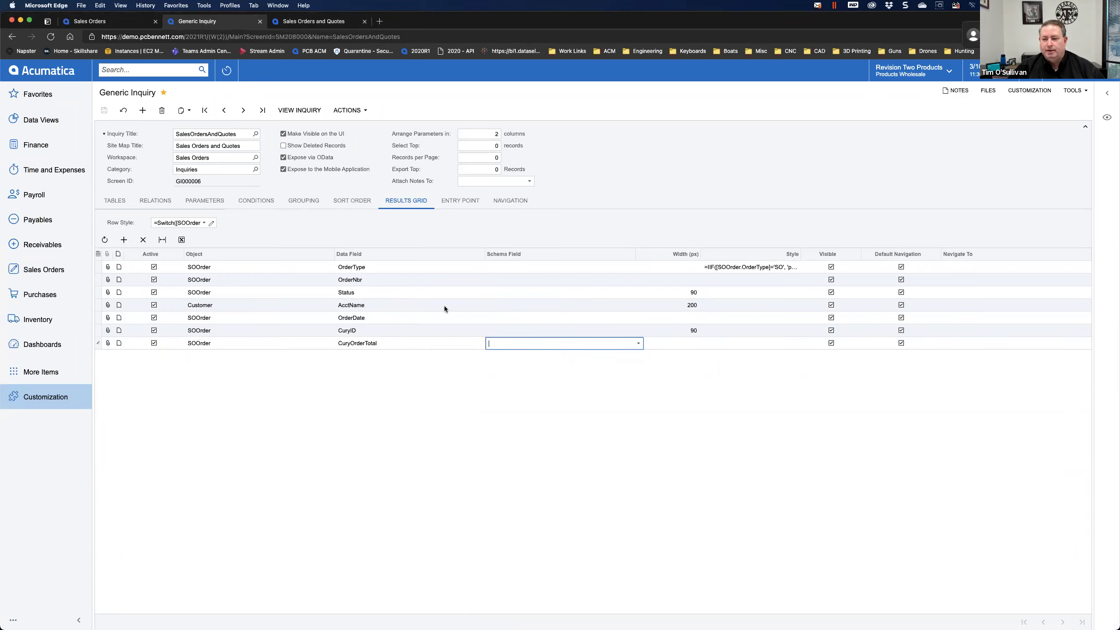
{"action": "left_click", "coordinate": [638, 344]}
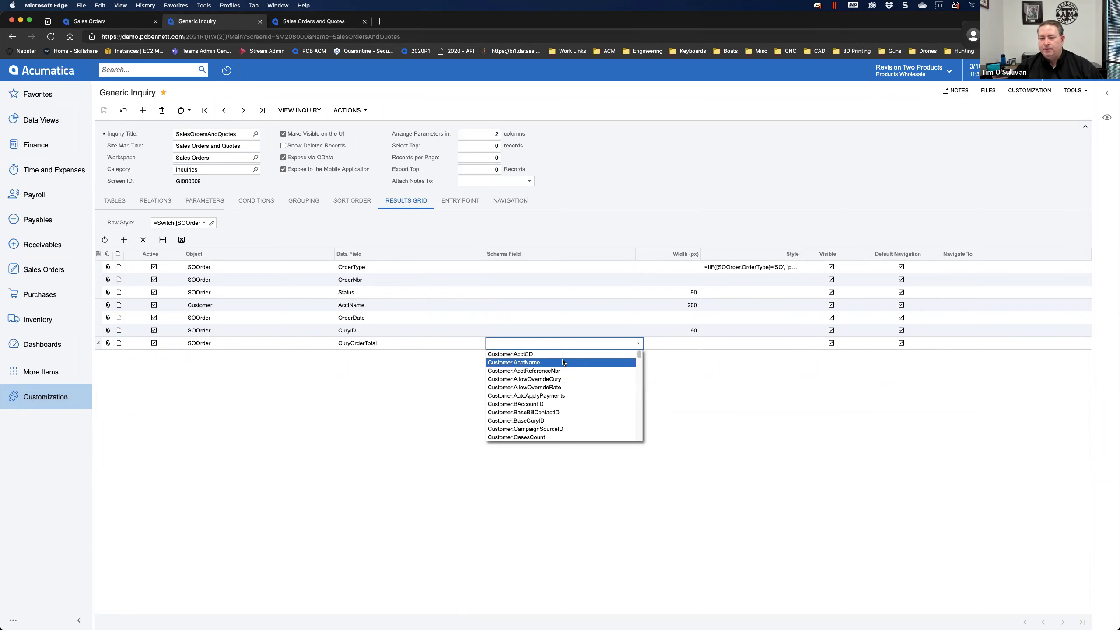
{"action": "scroll", "coordinate": [555, 383], "scroll_direction": "down", "scroll_amount": 5}
{"action": "scroll", "coordinate": [542, 400], "scroll_direction": "down", "scroll_amount": 3}
{"action": "scroll", "coordinate": [542, 422], "scroll_direction": "down", "scroll_amount": 2}
{"action": "scroll", "coordinate": [546, 427], "scroll_direction": "down", "scroll_amount": 1}
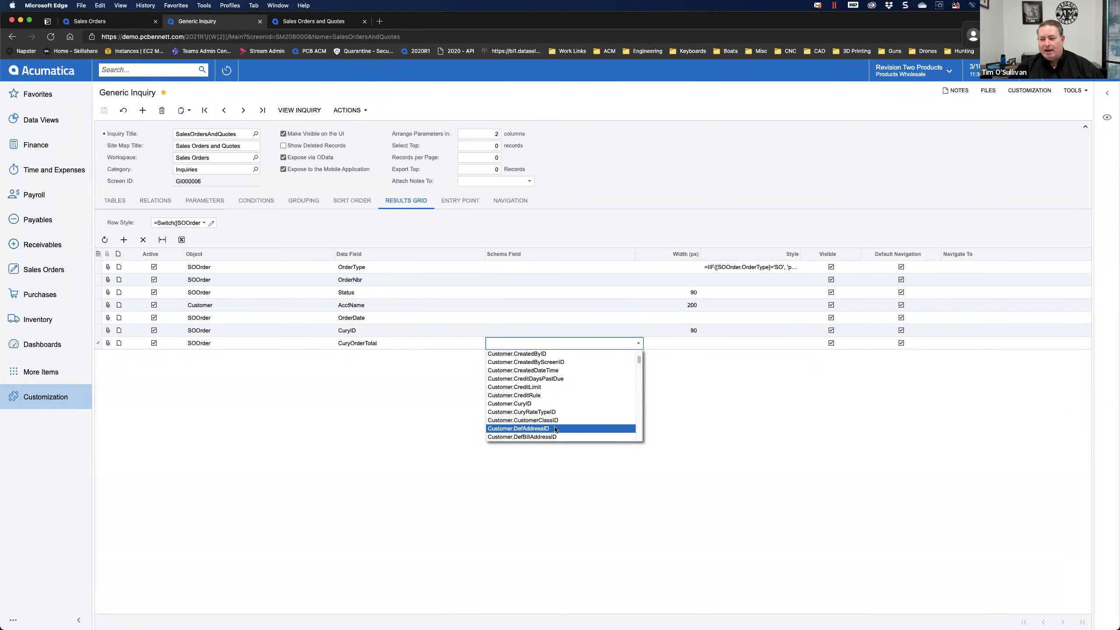
{"action": "left_click", "coordinate": [459, 471]}
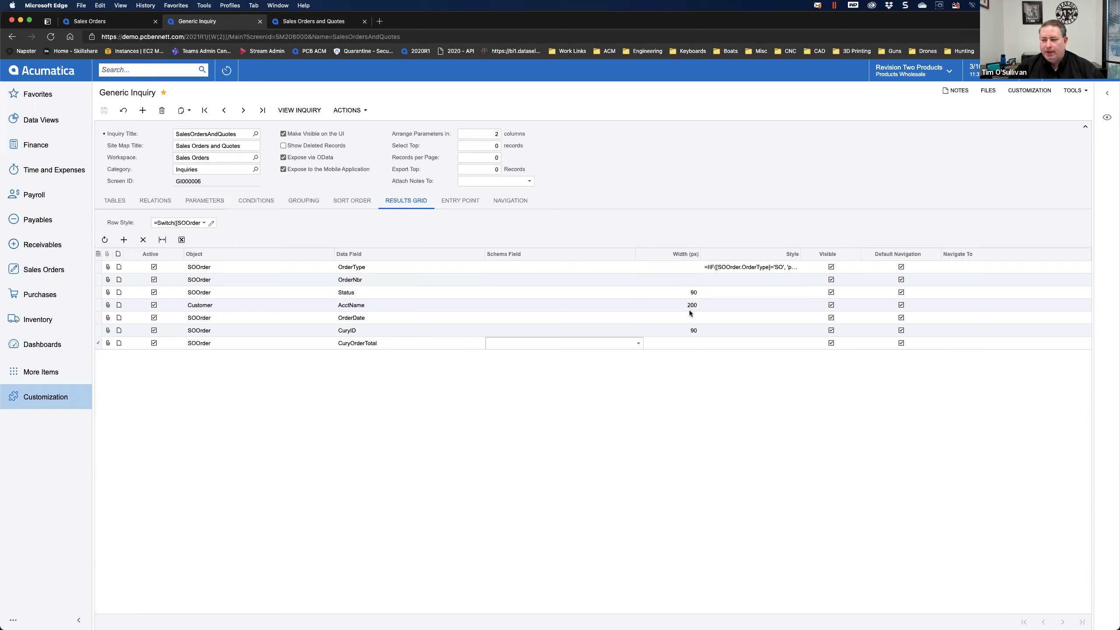
- Inspect the pixel widths defined for the Status, AcctName and CuryID rows in the results grid
{"action": "left_click", "coordinate": [693, 292]}
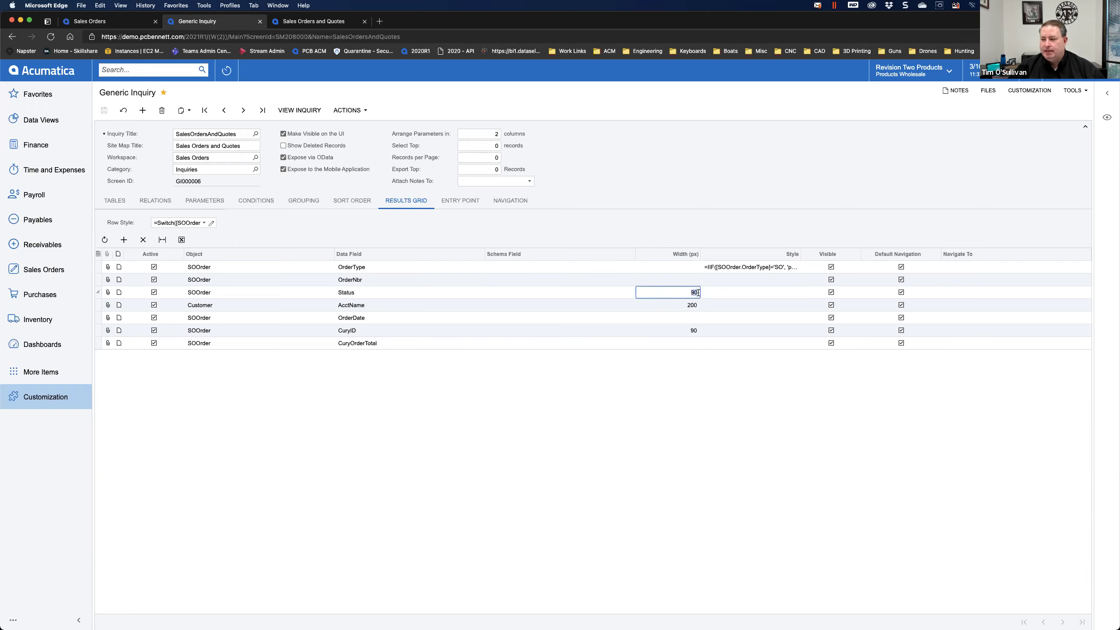
{"action": "left_click", "coordinate": [693, 308]}
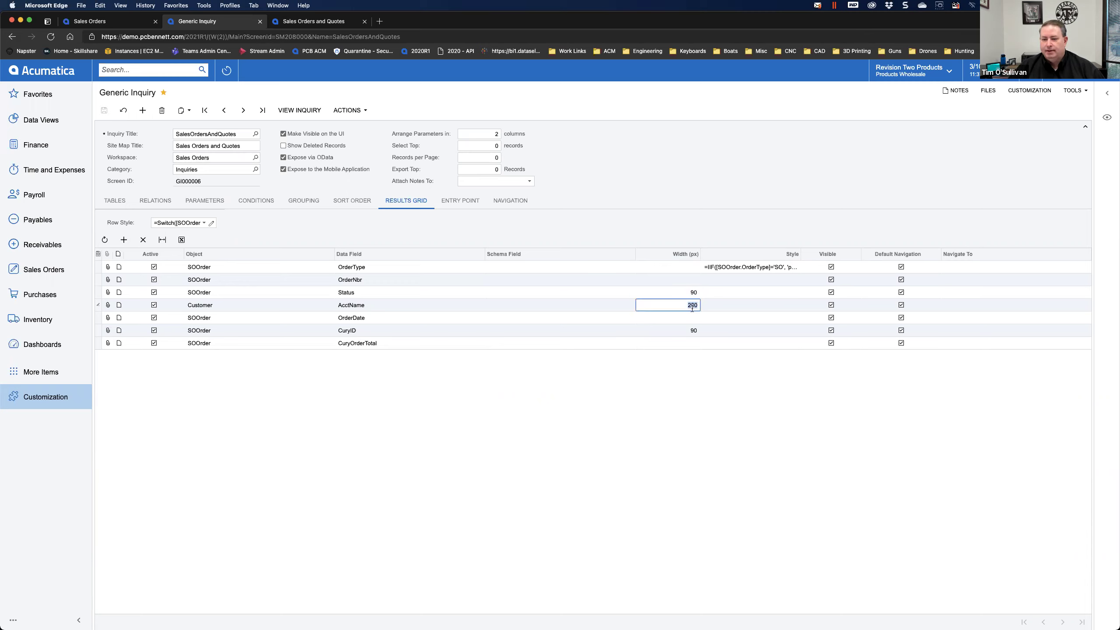
{"action": "left_click", "coordinate": [694, 331]}
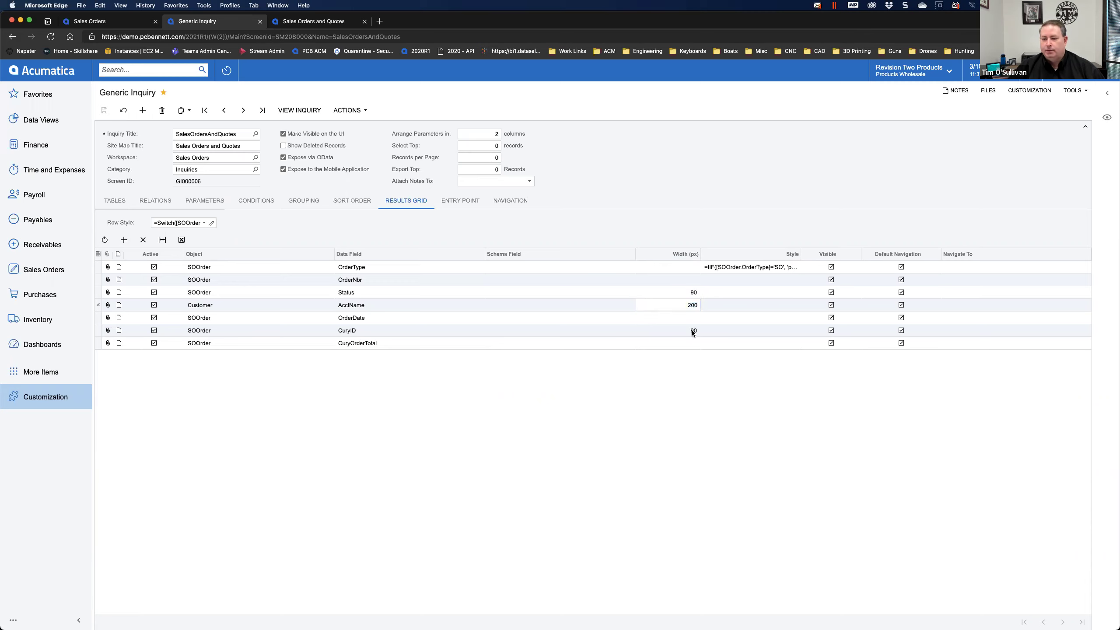
{"action": "left_click", "coordinate": [665, 407]}
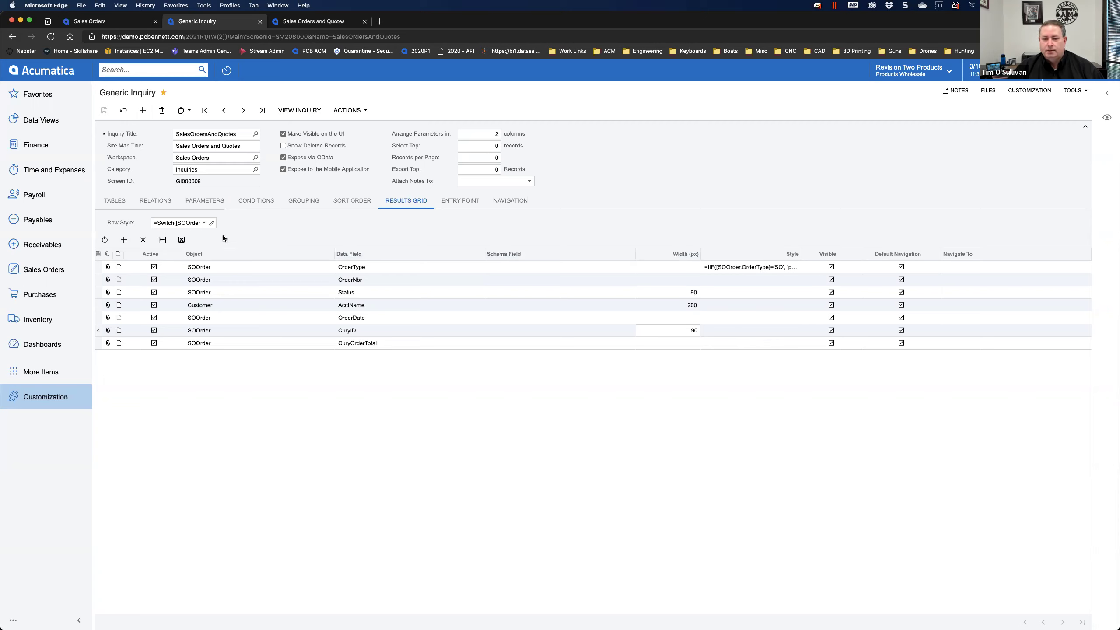
- Switch to the webinar script in Word and review the row style Switch formula, its 'good' and 'bad' outcomes and the colour chart
{"action": "mouse_move", "coordinate": [719, 614]}
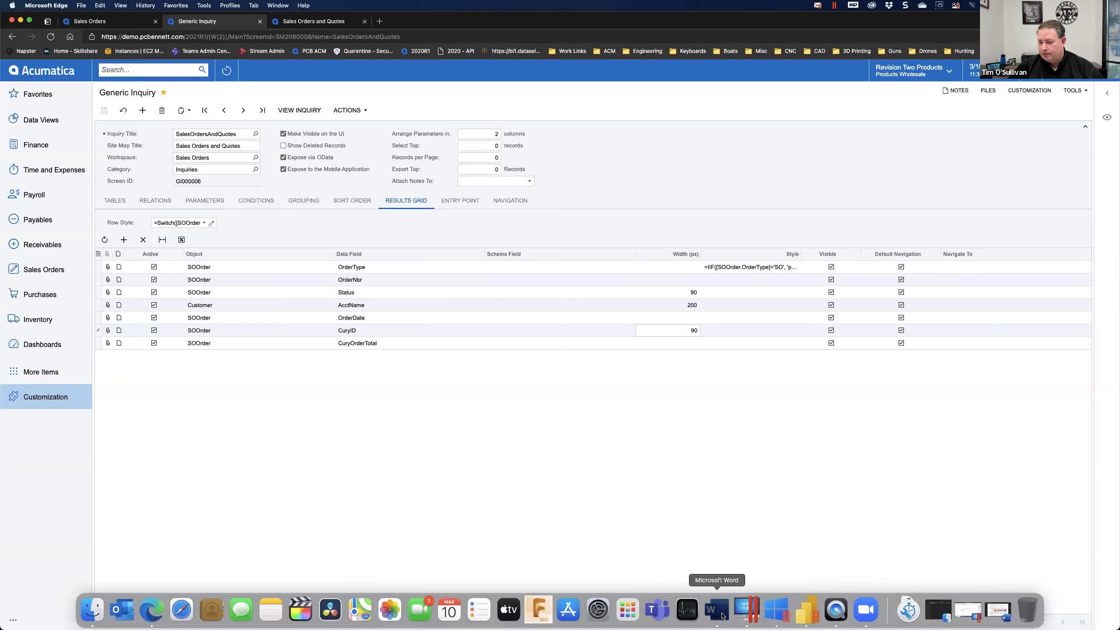
{"action": "left_click", "coordinate": [717, 612]}
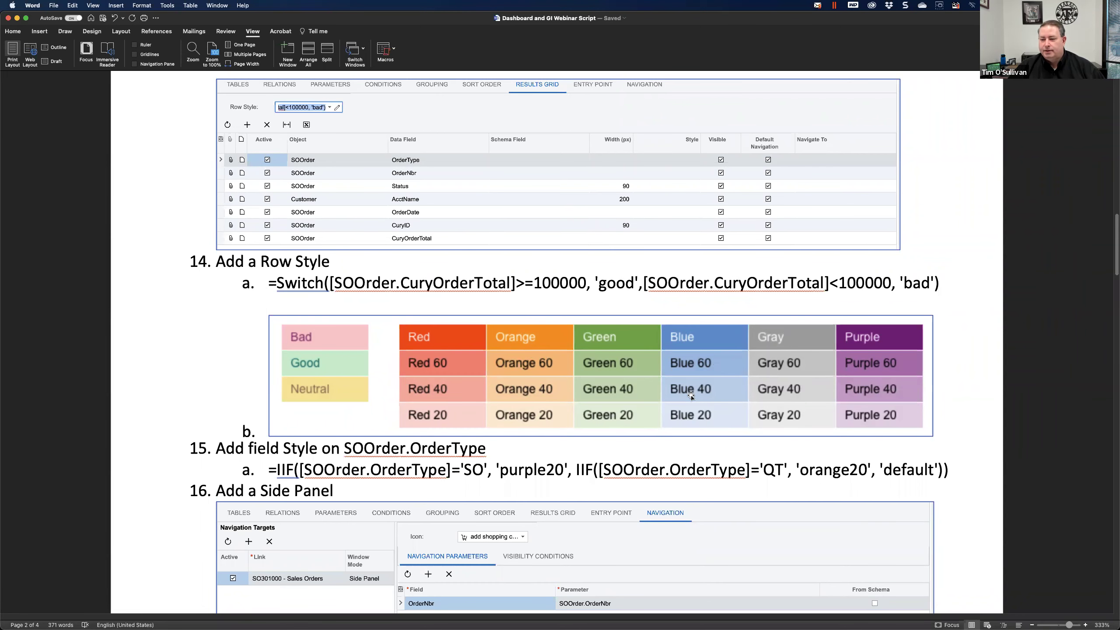
{"action": "scroll", "coordinate": [619, 376], "scroll_direction": "down", "scroll_amount": 1}
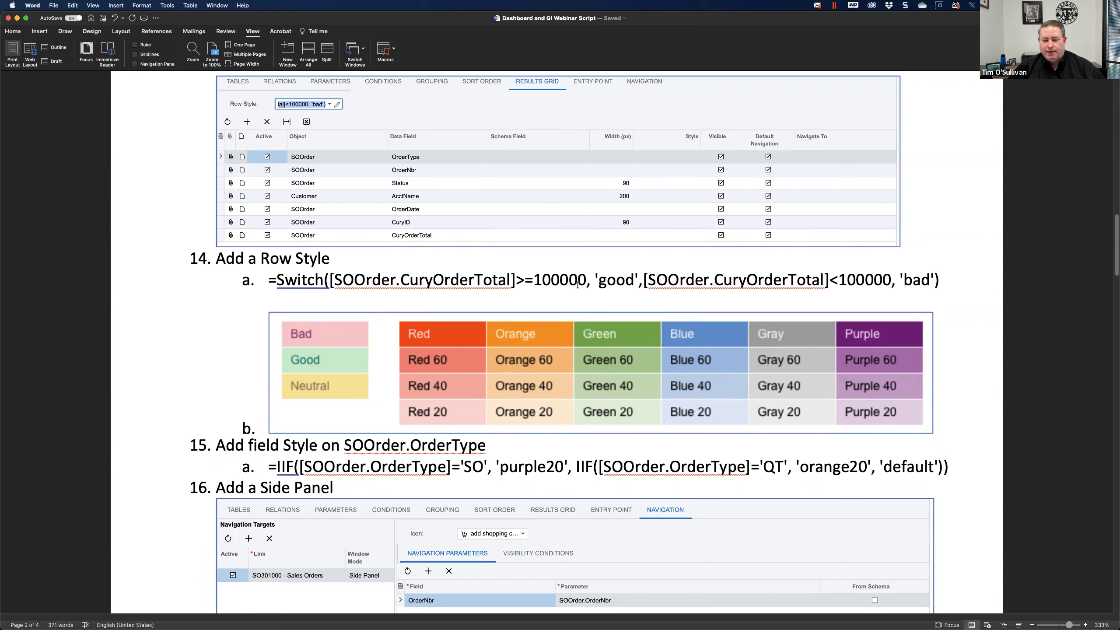
{"action": "left_click_drag", "start_coordinate": [597, 278], "coordinate": [634, 279]}
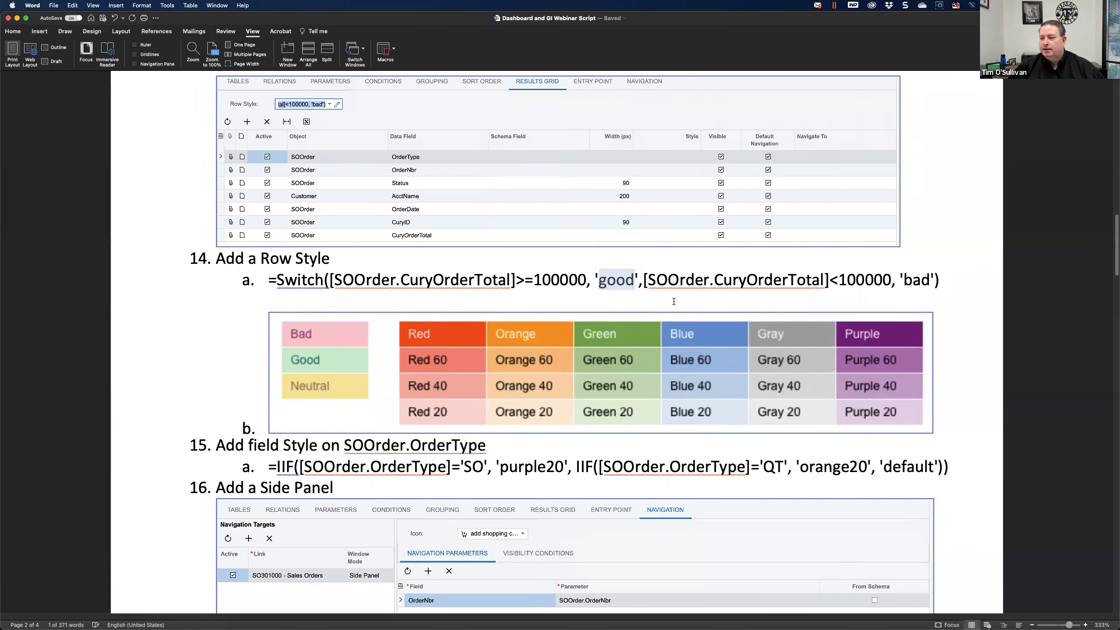
{"action": "left_click_drag", "start_coordinate": [650, 280], "coordinate": [778, 286]}
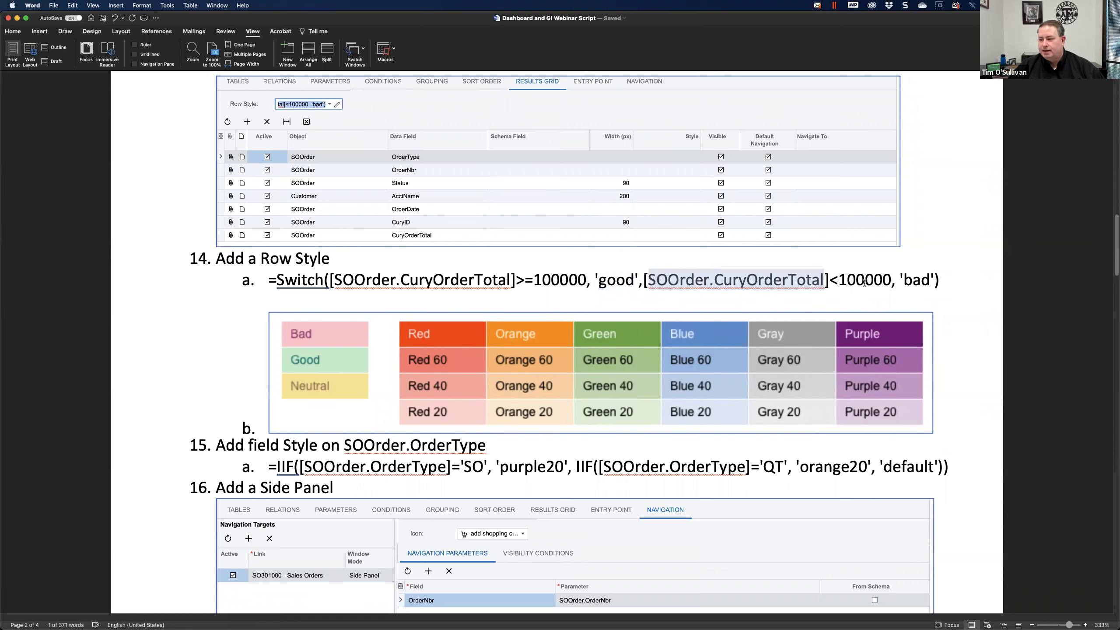
{"action": "double_click", "coordinate": [920, 279]}
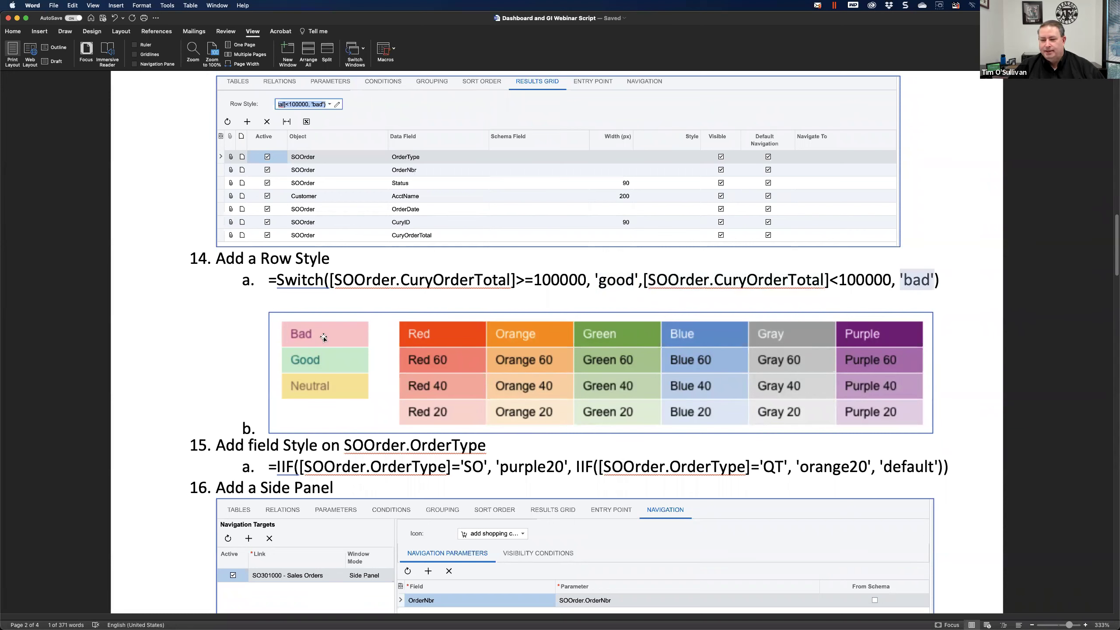
{"action": "left_click", "coordinate": [308, 335]}
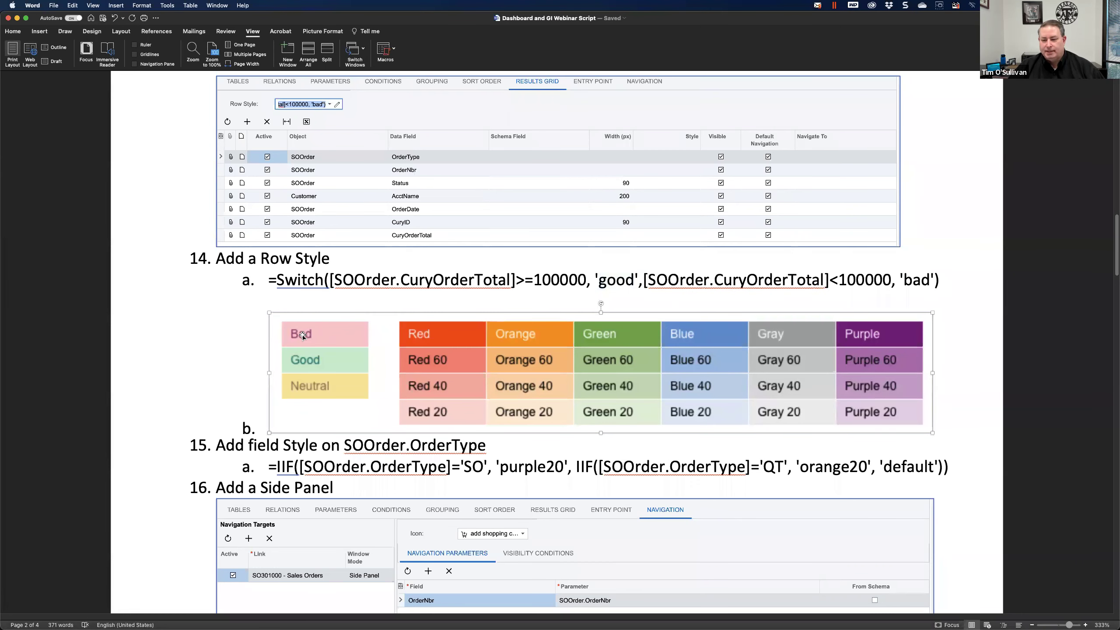
- Review the script's IIF field style formula for SOOrder.OrderType, comparing its purple20 and orange20 styles with the colour chart
{"action": "scroll", "coordinate": [325, 344], "scroll_direction": "down", "scroll_amount": 4}
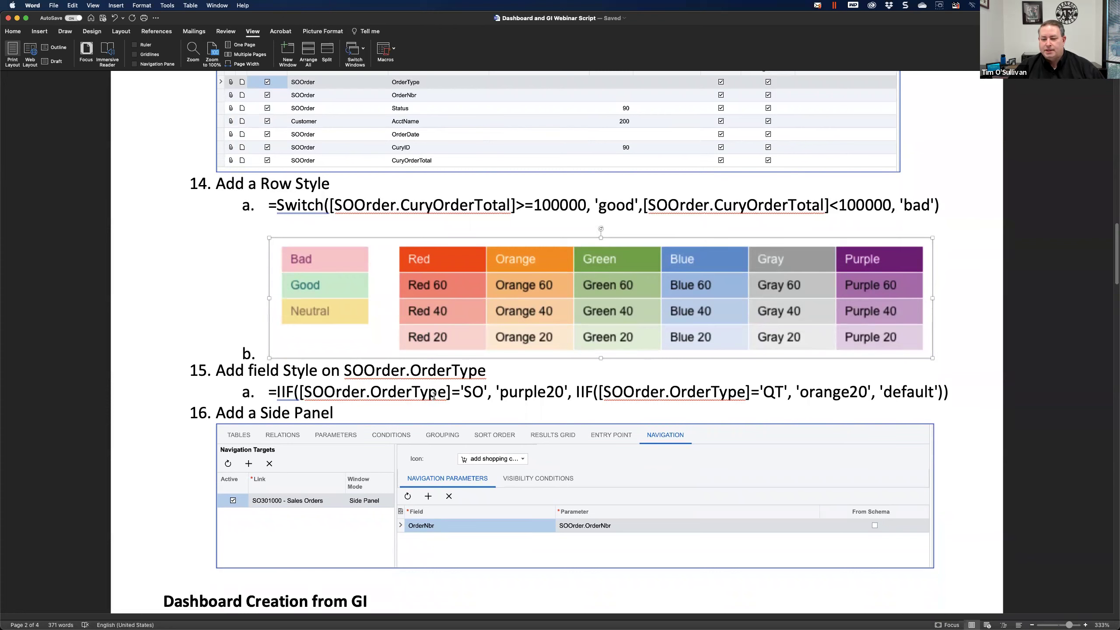
{"action": "left_click_drag", "start_coordinate": [464, 391], "coordinate": [867, 391]}
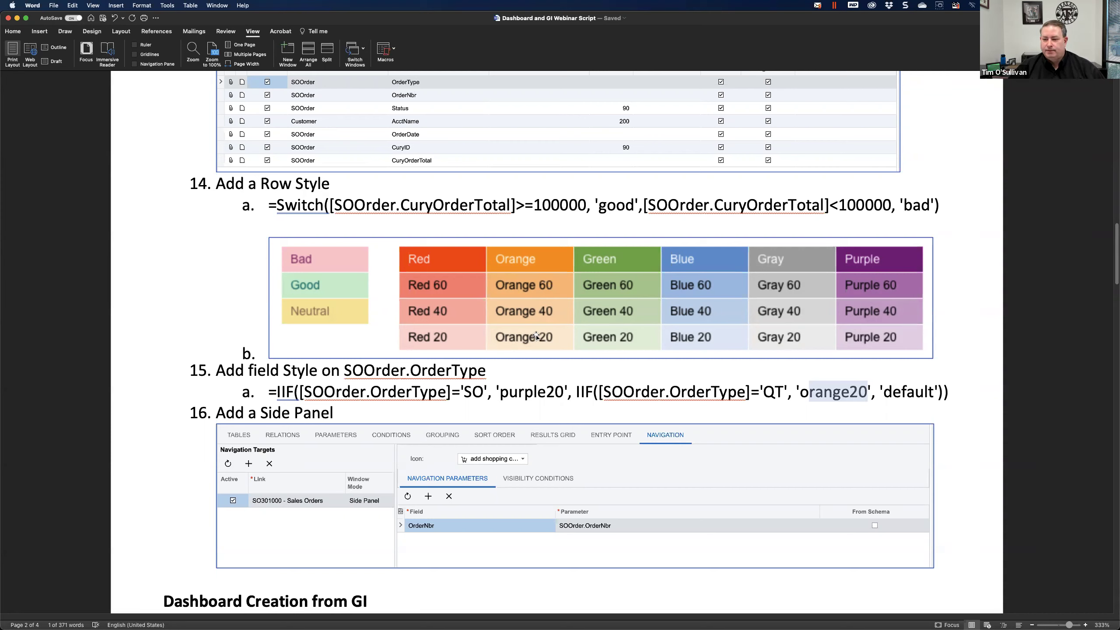
{"action": "left_click", "coordinate": [571, 285]}
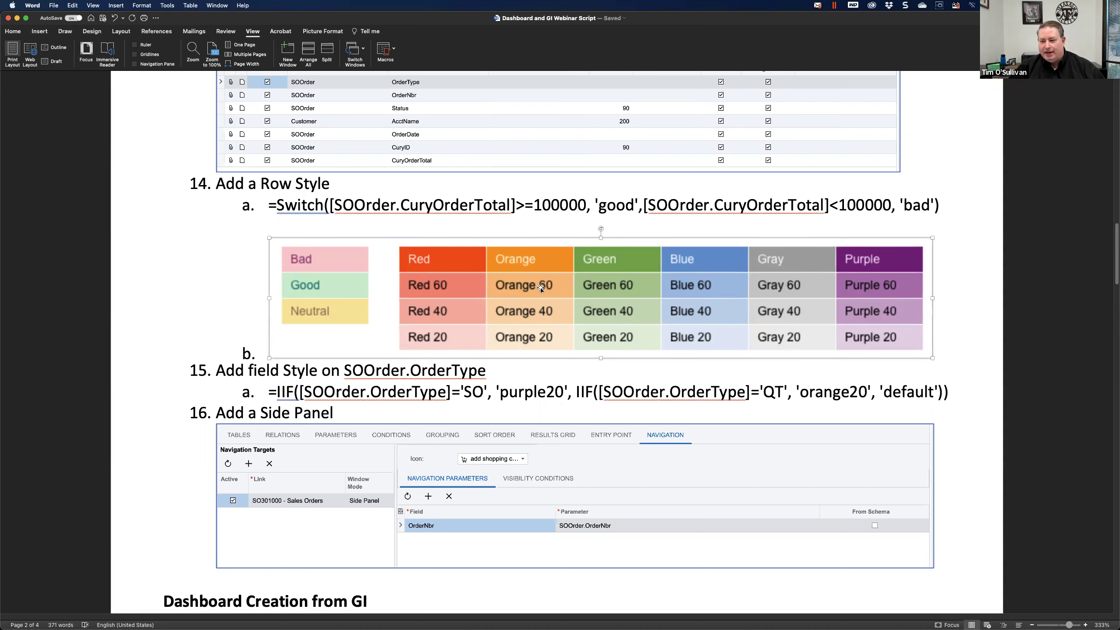
{"action": "left_click_drag", "start_coordinate": [499, 391], "coordinate": [564, 387]}
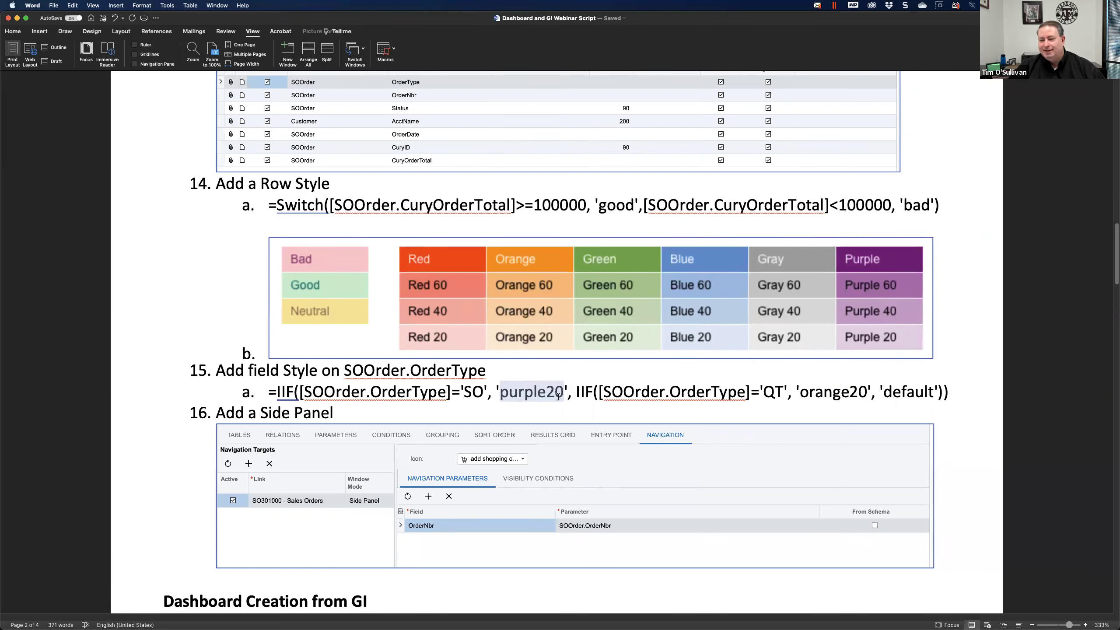
{"action": "left_click", "coordinate": [546, 391]}
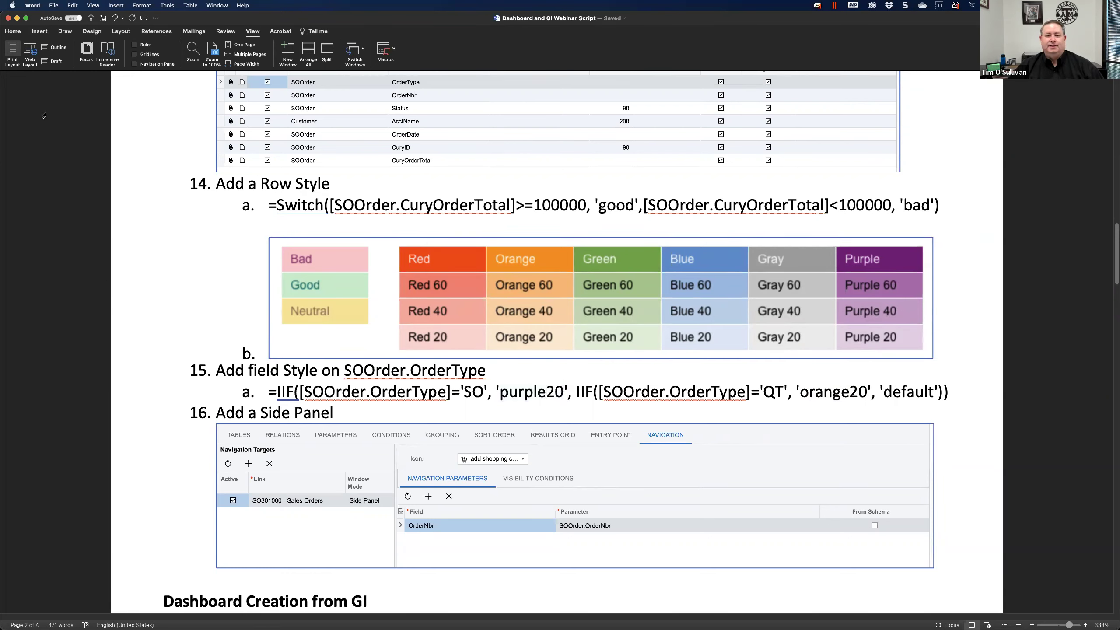
- Return to the generic inquiry in Microsoft Edge and validate the Row Style formula in the formula editor
{"action": "left_click", "coordinate": [17, 19]}
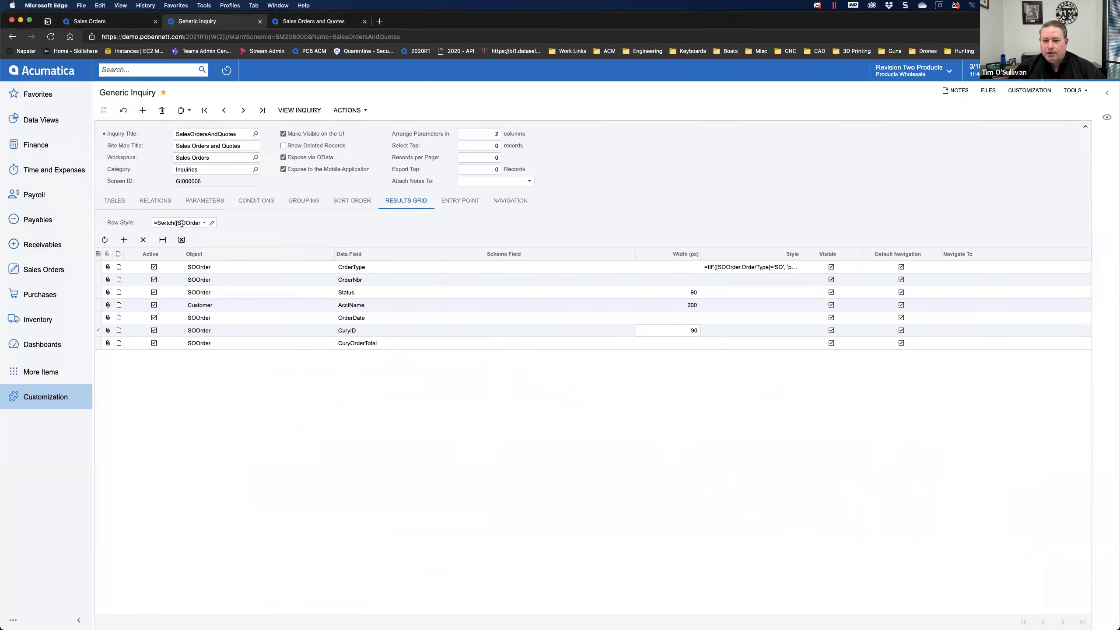
{"action": "left_click", "coordinate": [212, 224]}
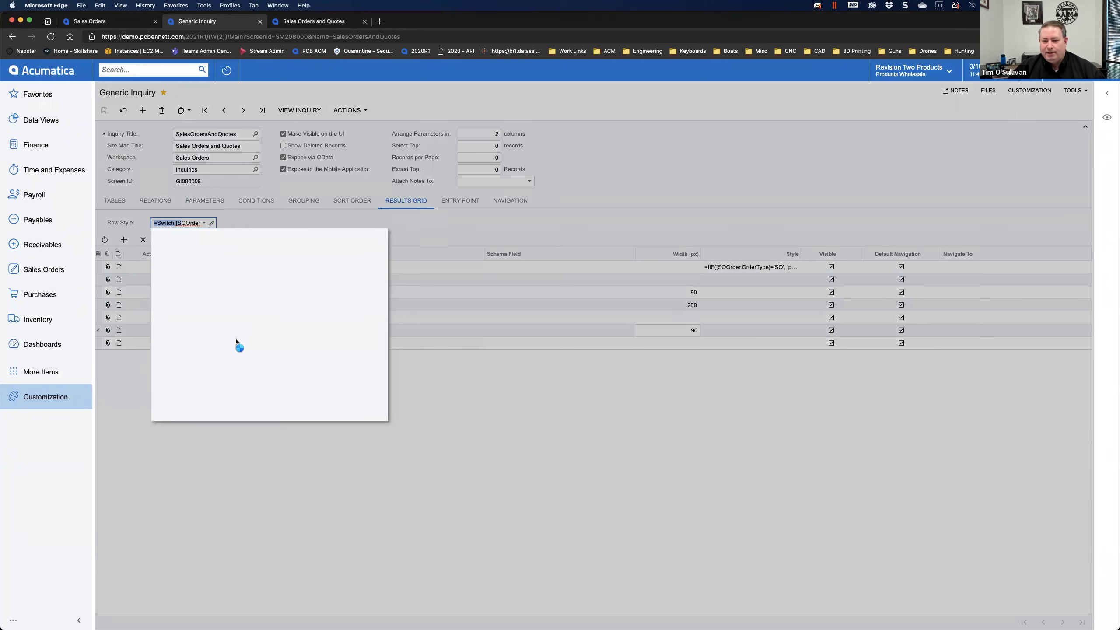
{"action": "left_click", "coordinate": [210, 393]}
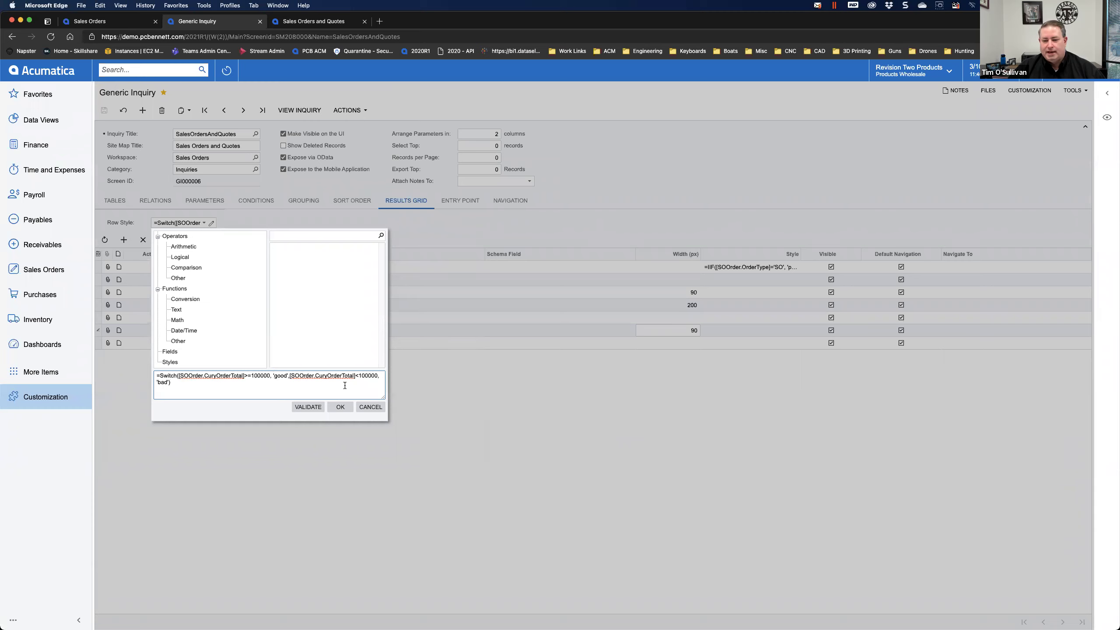
{"action": "left_click", "coordinate": [306, 406]}
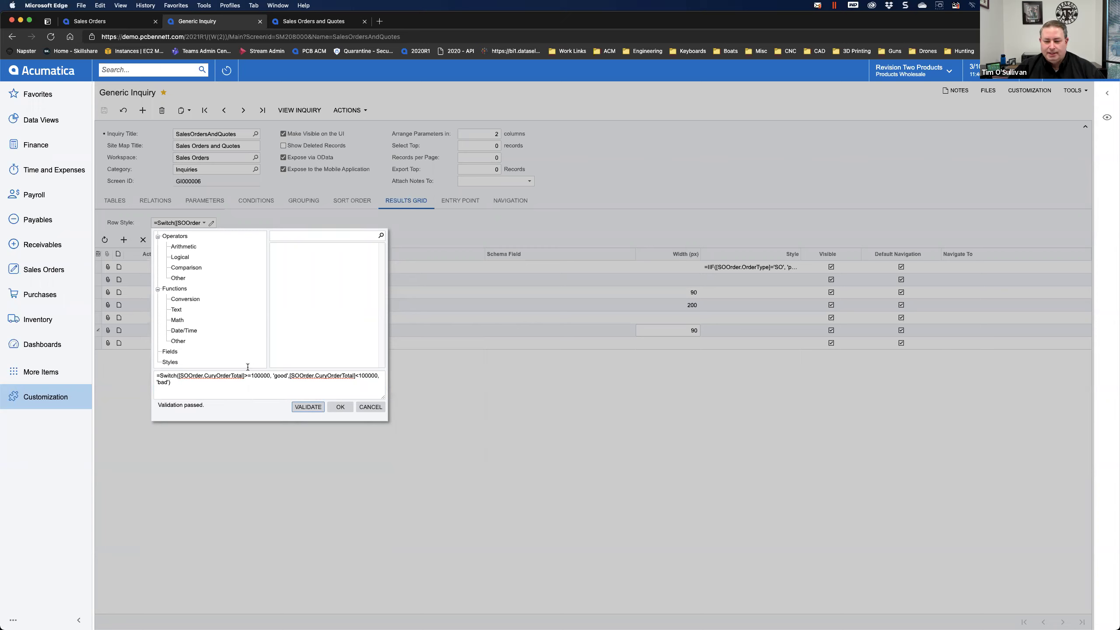
- Examine the 'good' style in the row formula and list the predefined styles available in the formula editor
{"action": "triple_click", "coordinate": [281, 379]}
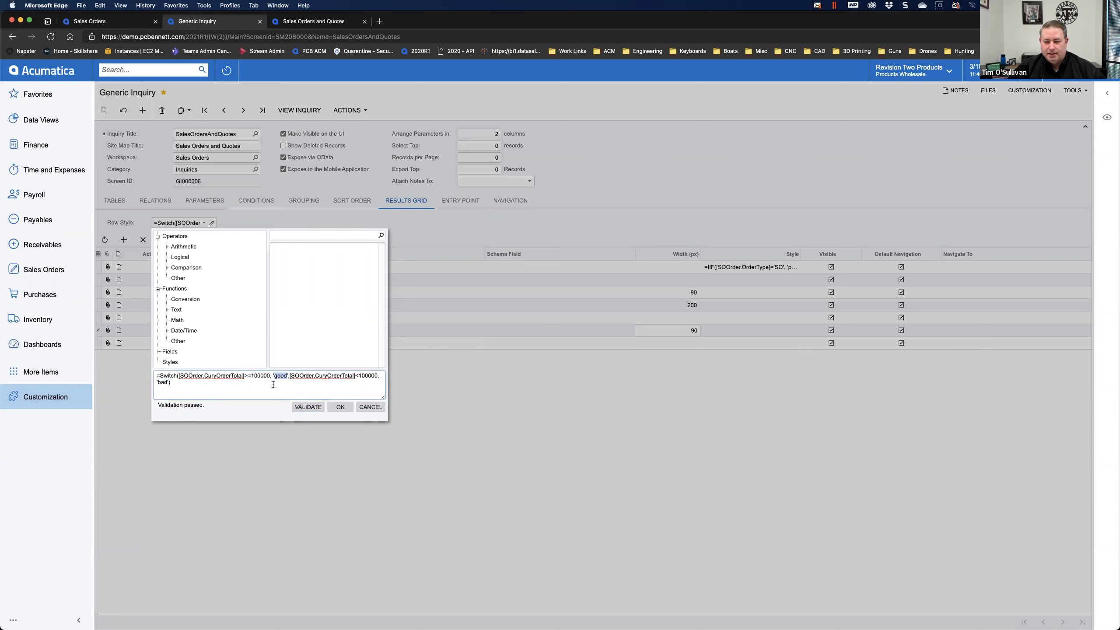
{"action": "left_click", "coordinate": [170, 362]}
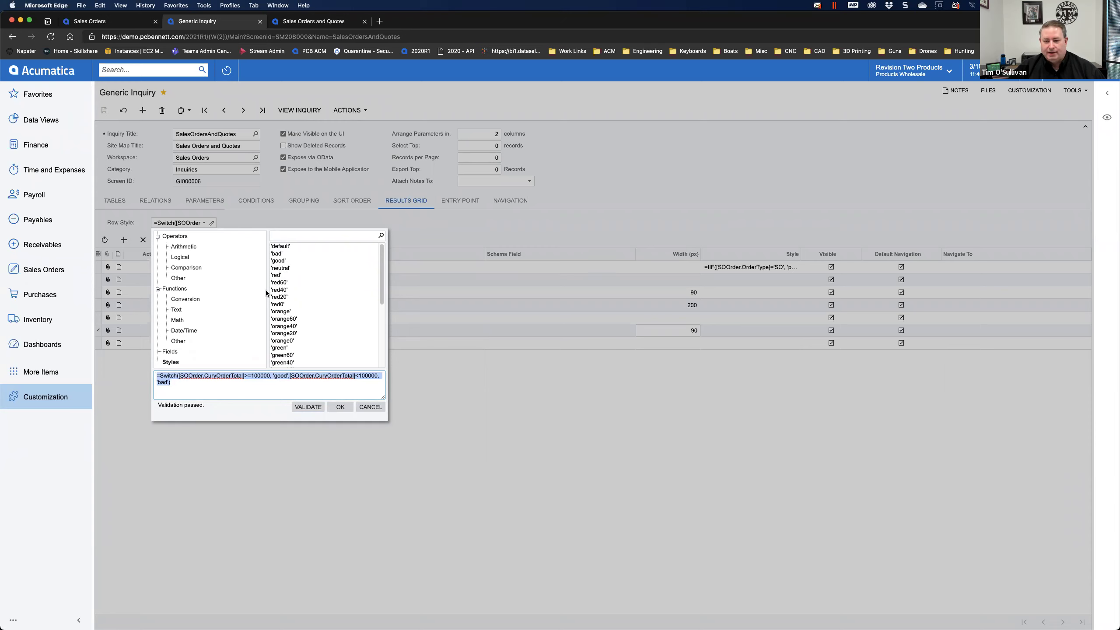
{"action": "left_click", "coordinate": [224, 383]}
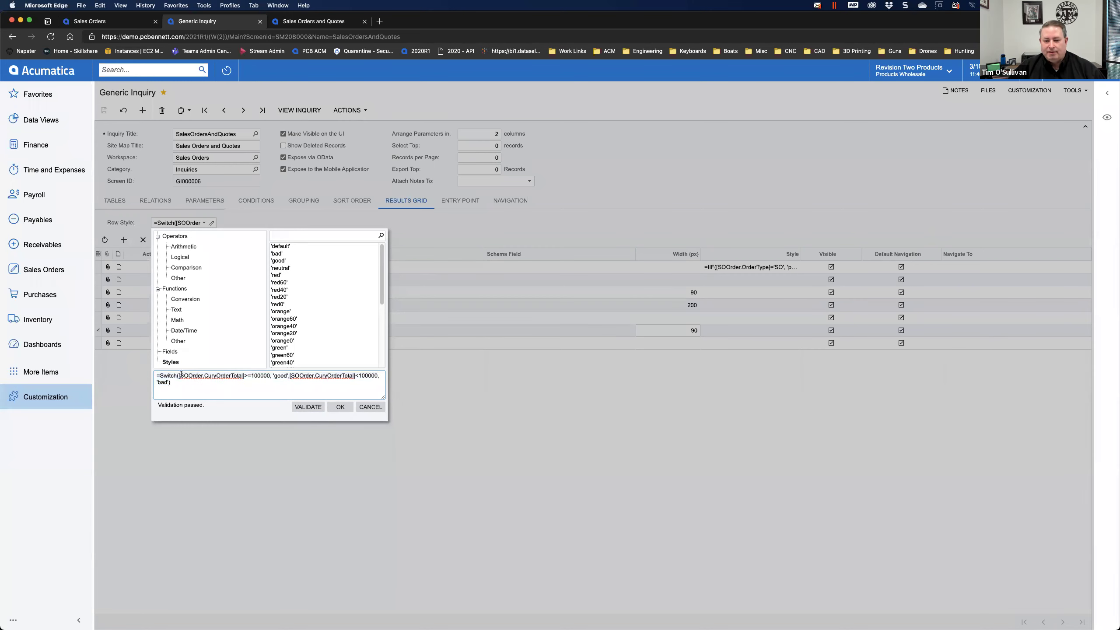
- Browse the formula editor's available fields down to the SOOrder currency fields, then accept the Row Style formula unchanged
{"action": "left_click_drag", "start_coordinate": [181, 375], "coordinate": [238, 375]}
{"action": "left_click", "coordinate": [172, 352]}
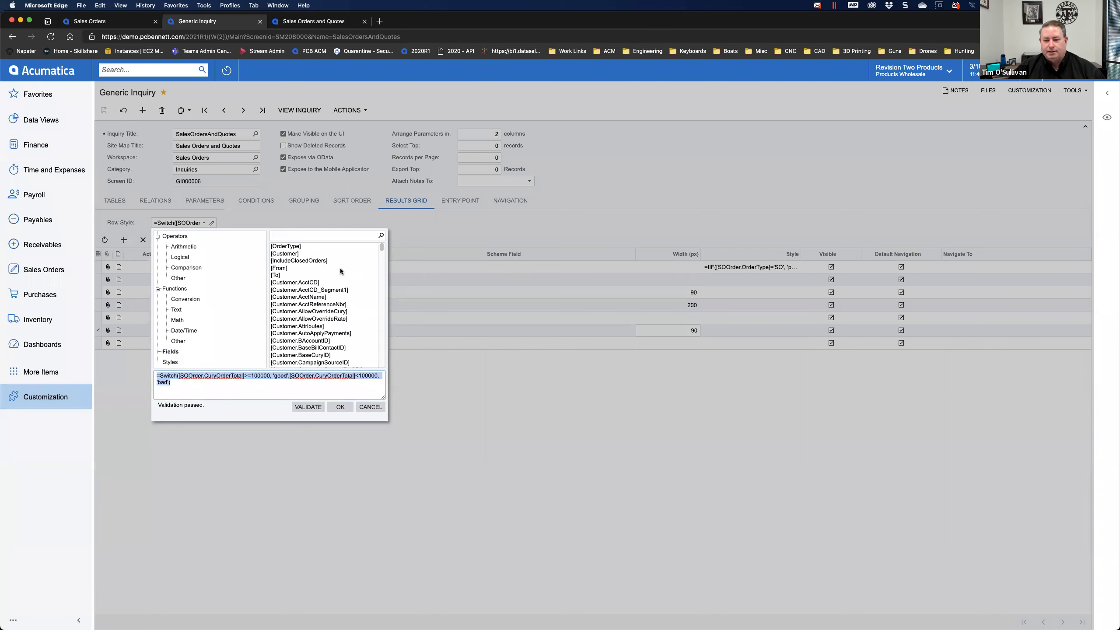
{"action": "scroll", "coordinate": [340, 270], "scroll_direction": "down", "scroll_amount": 10}
{"action": "scroll", "coordinate": [319, 274], "scroll_direction": "down", "scroll_amount": 15}
{"action": "scroll", "coordinate": [311, 290], "scroll_direction": "down", "scroll_amount": 10}
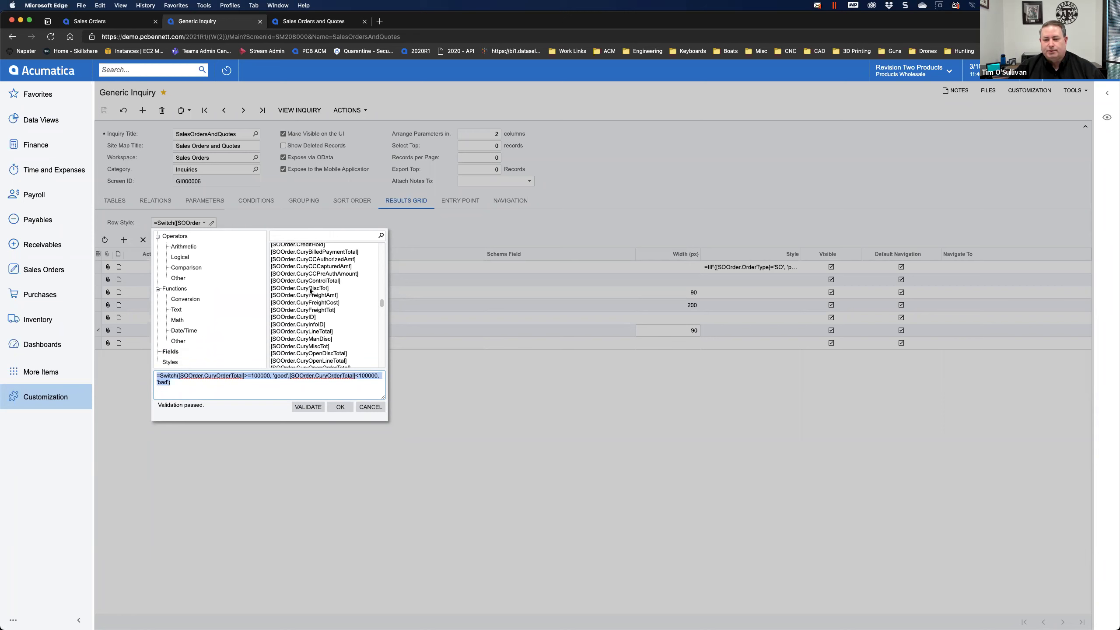
{"action": "left_click", "coordinate": [203, 392]}
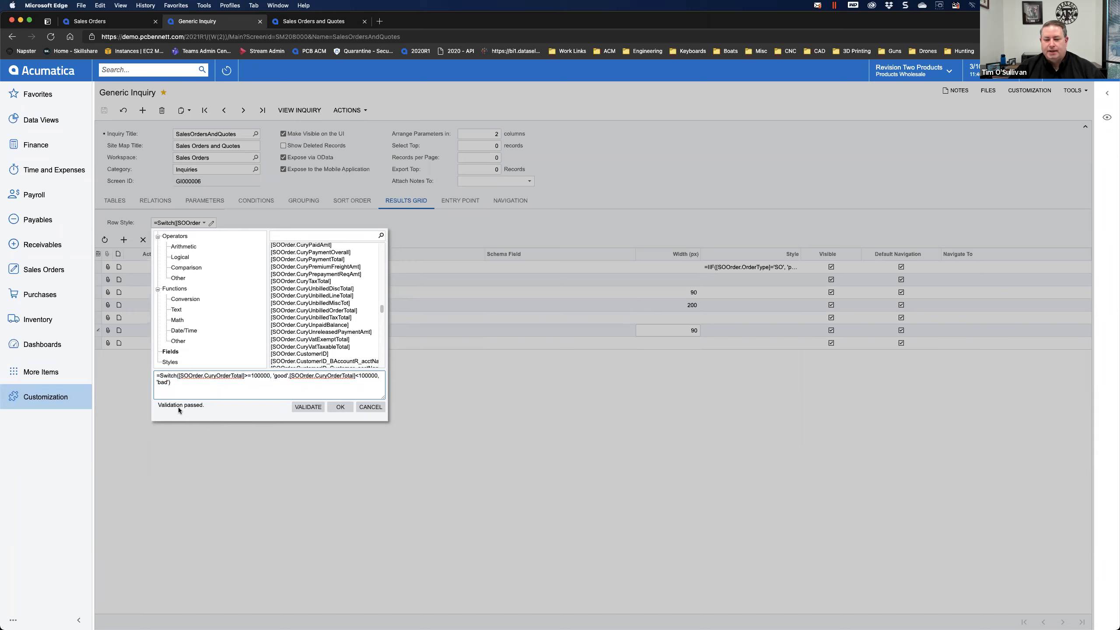
{"action": "left_click", "coordinate": [340, 408]}
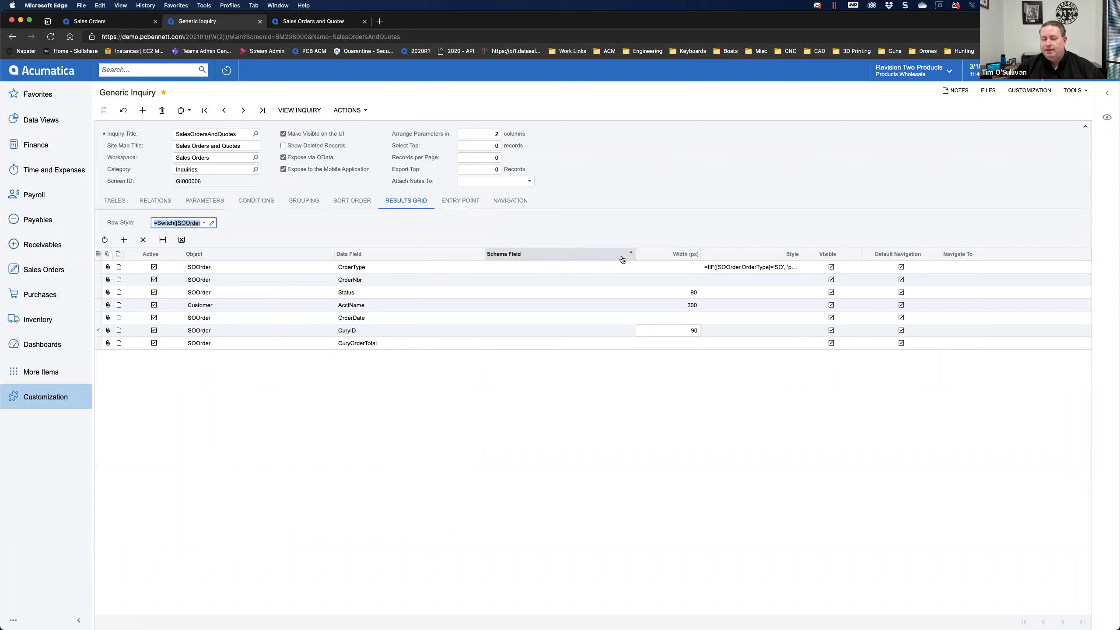
- Review the SOOrder.OrderType field's IIF style formula in the formula editor, then close the editor without changes
{"action": "left_click", "coordinate": [727, 267]}
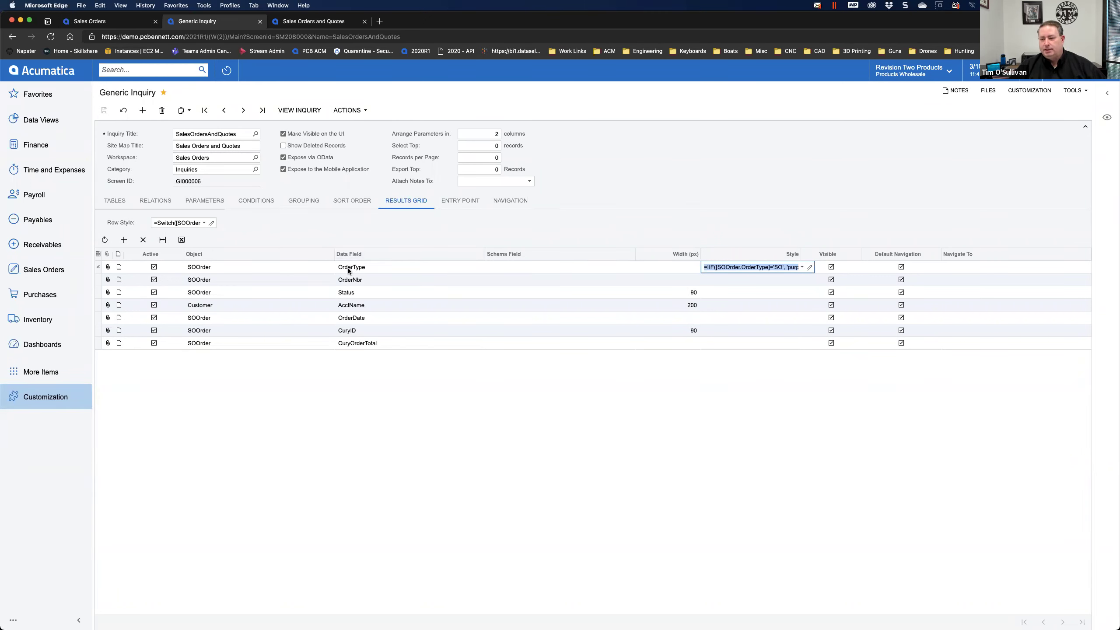
{"action": "left_click", "coordinate": [809, 267]}
{"action": "left_click", "coordinate": [756, 429]}
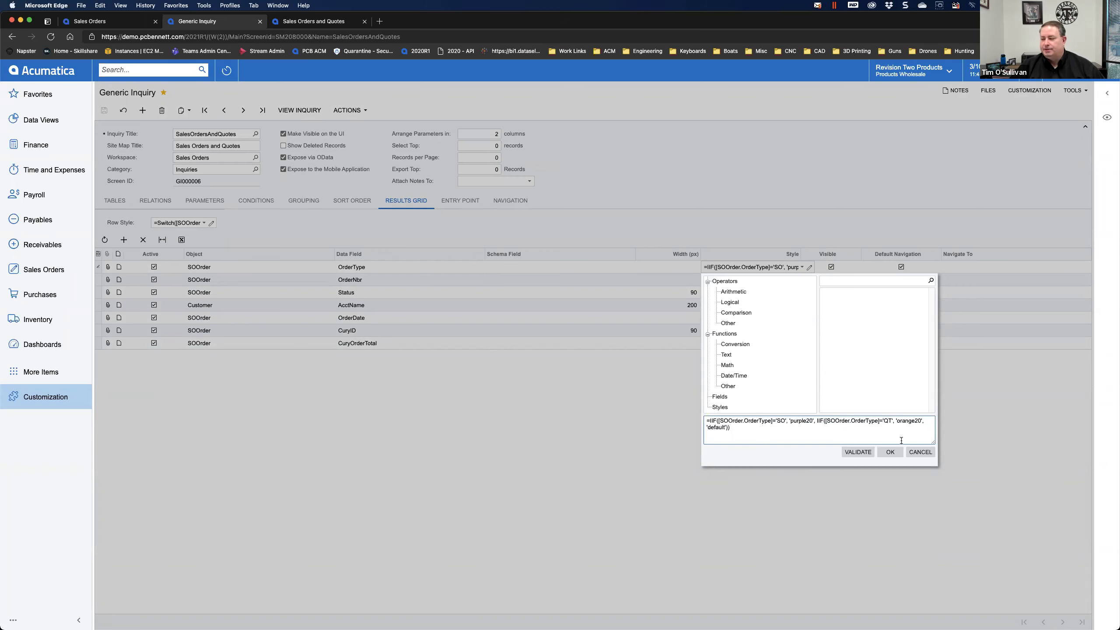
{"action": "left_click", "coordinate": [920, 452]}
- Page through the Sales Orders and Quotes results to page 25, checking the row colours around an order total of 100,000
{"action": "key", "text": "ctrl+Tab"}
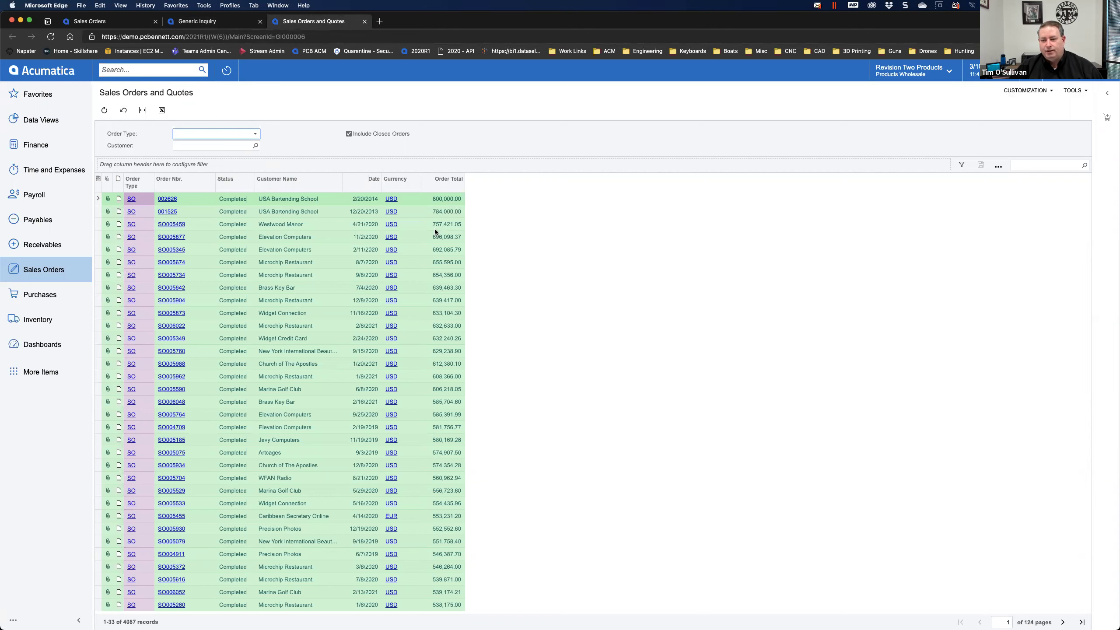
{"action": "left_click", "coordinate": [1062, 622]}
{"action": "left_click", "coordinate": [1062, 622]}
{"action": "left_click", "coordinate": [1062, 622]}
{"action": "left_click", "coordinate": [1062, 622]}
{"action": "left_click", "coordinate": [1063, 622]}
{"action": "left_click", "coordinate": [1063, 622]}
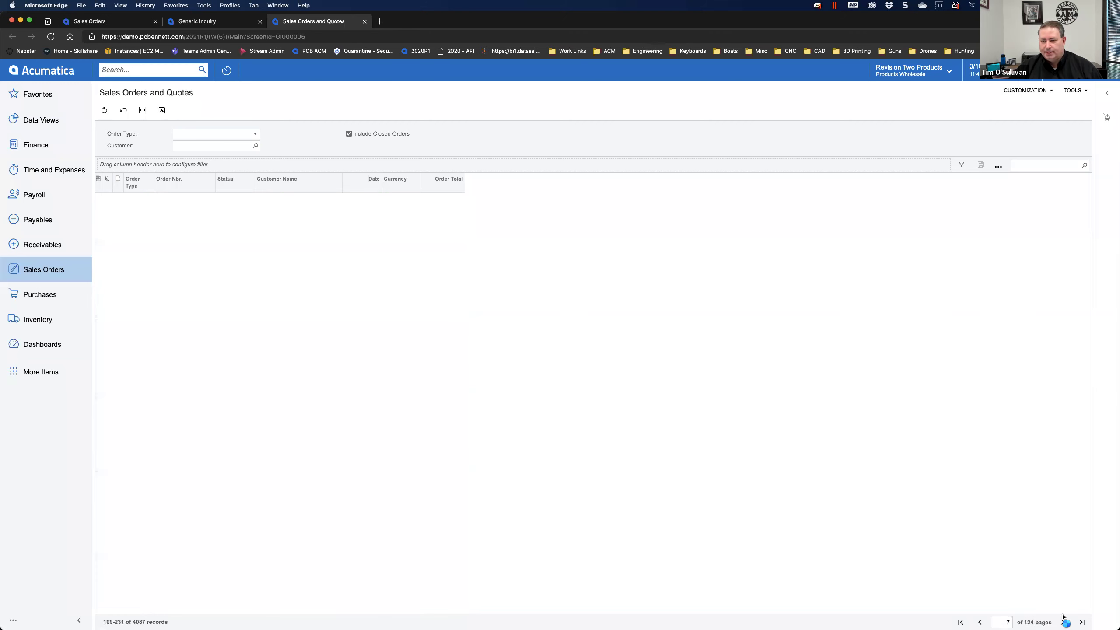
{"action": "left_click", "coordinate": [1062, 620]}
{"action": "left_click", "coordinate": [1063, 622]}
{"action": "left_click", "coordinate": [1063, 622]}
{"action": "left_click", "coordinate": [1062, 622]}
{"action": "left_click", "coordinate": [1063, 621]}
{"action": "left_click", "coordinate": [1063, 621]}
{"action": "left_click", "coordinate": [1063, 622]}
{"action": "left_click", "coordinate": [1063, 622]}
{"action": "left_click", "coordinate": [1064, 621]}
{"action": "left_click", "coordinate": [1063, 621]}
{"action": "left_click", "coordinate": [1063, 621]}
{"action": "left_click", "coordinate": [1064, 621]}
{"action": "left_click", "coordinate": [1063, 621]}
{"action": "left_click", "coordinate": [1063, 621]}
{"action": "left_click", "coordinate": [1063, 621]}
{"action": "left_click", "coordinate": [1064, 621]}
{"action": "left_click", "coordinate": [1064, 621]}
{"action": "left_click", "coordinate": [980, 621]}
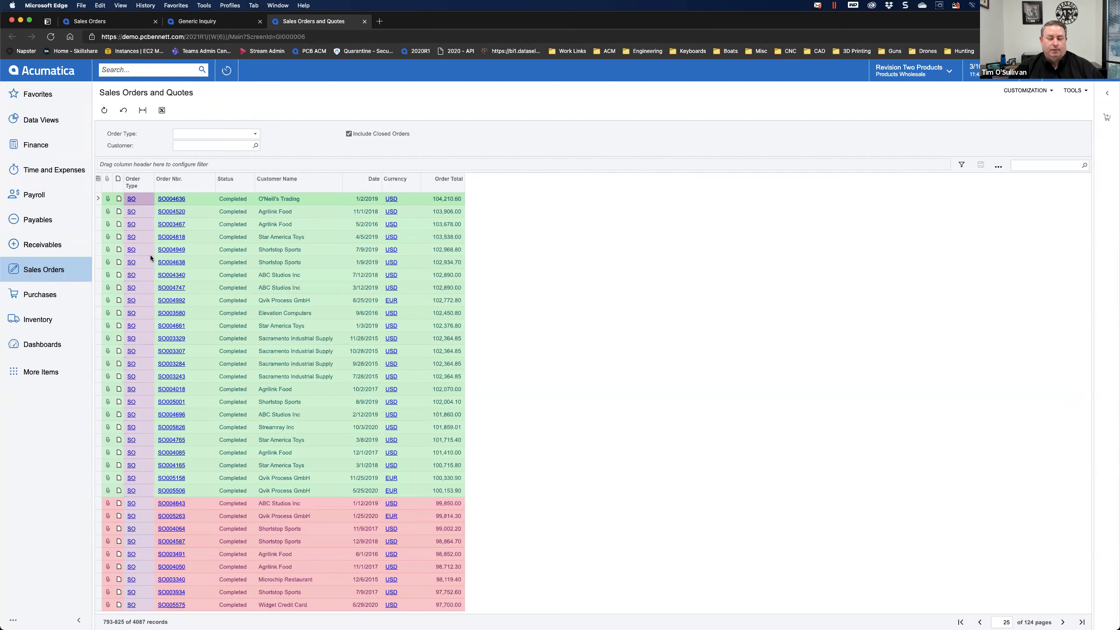
- Return to the SalesOrdersAndQuotes generic inquiry and review its entry screen and record operation settings
{"action": "left_click", "coordinate": [199, 21]}
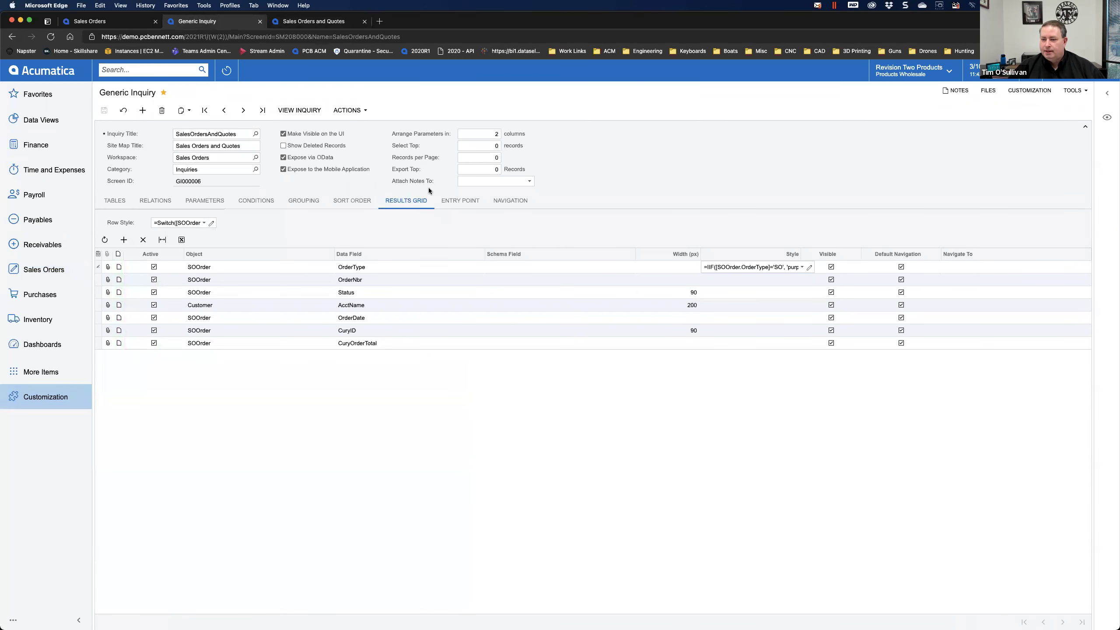
{"action": "left_click", "coordinate": [454, 205]}
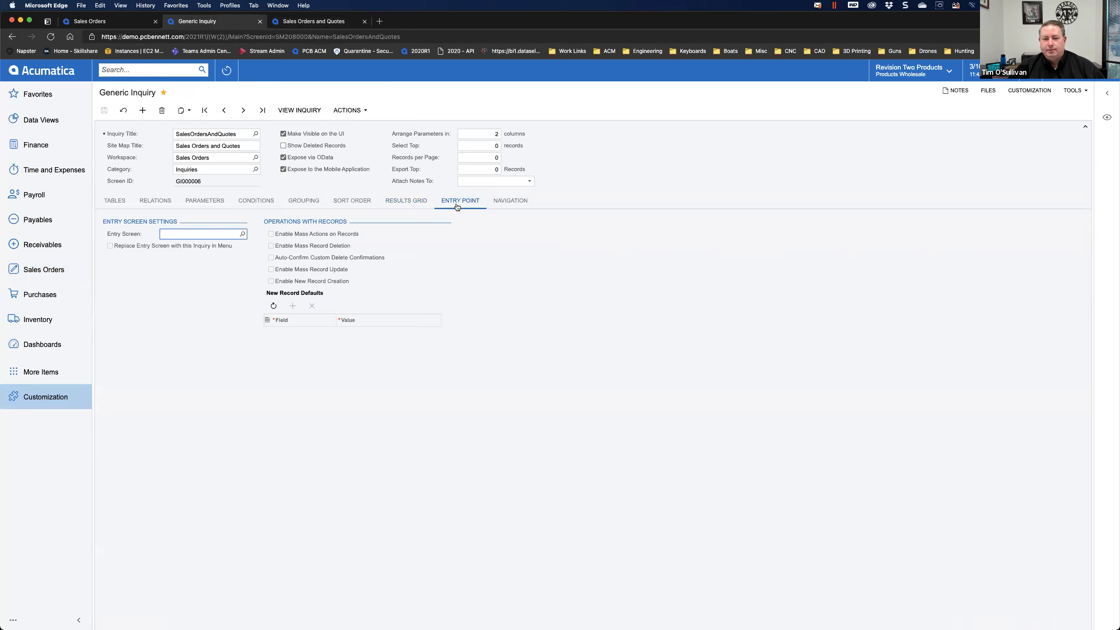
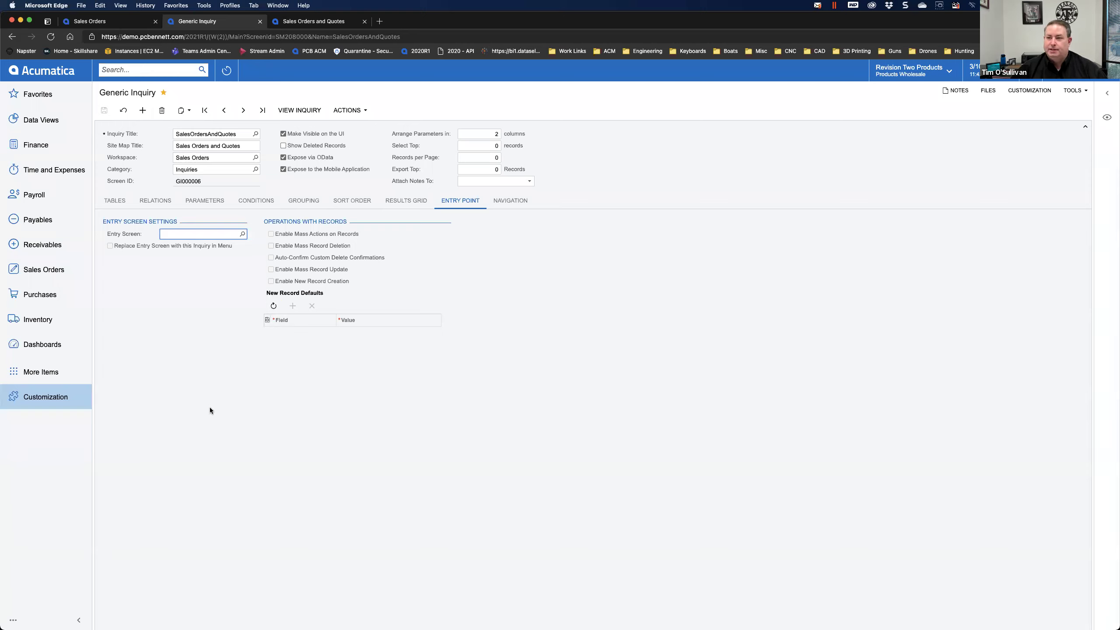
{"action": "left_click", "coordinate": [198, 388]}
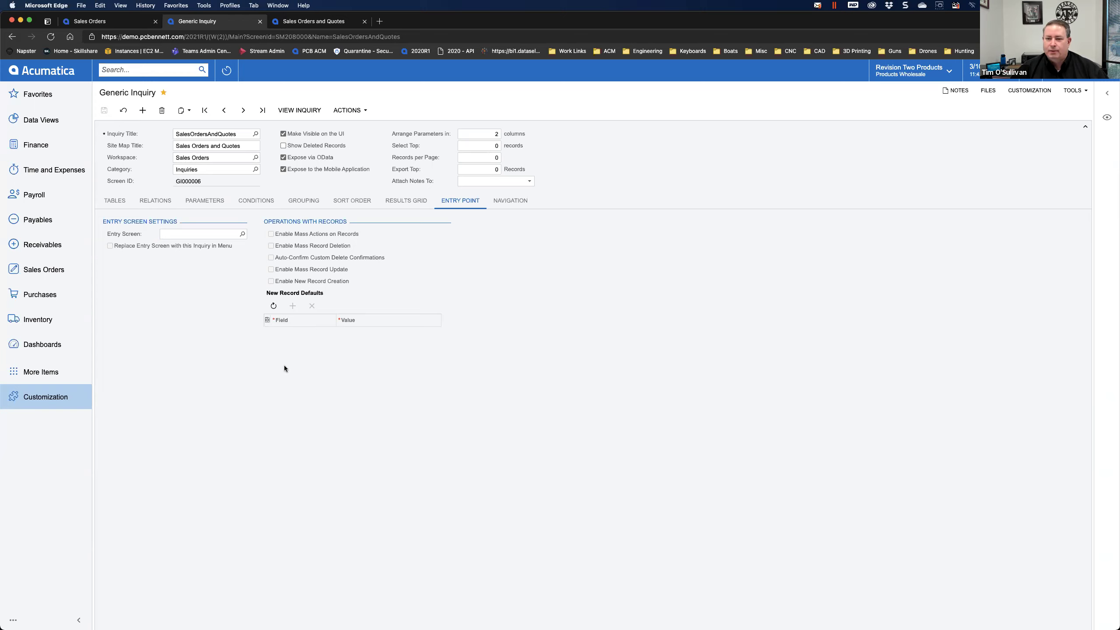
- Preview the inquiry's results beside its table list, refresh the preview, and close it
{"action": "left_click", "coordinate": [114, 201]}
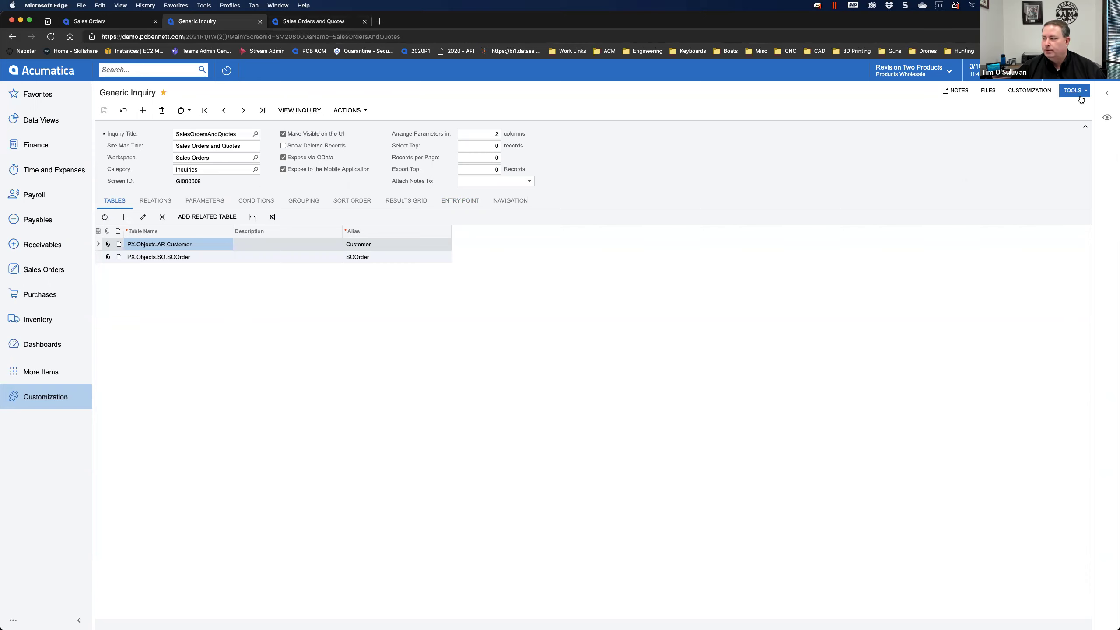
{"action": "left_click", "coordinate": [1111, 97]}
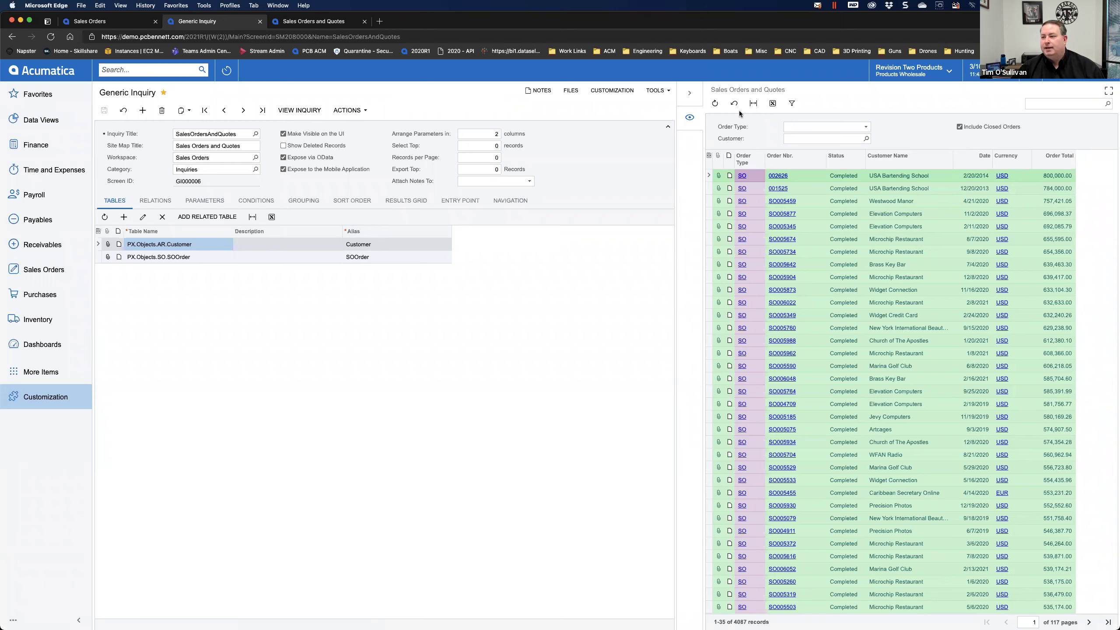
{"action": "left_click", "coordinate": [715, 103]}
{"action": "left_click", "coordinate": [715, 105]}
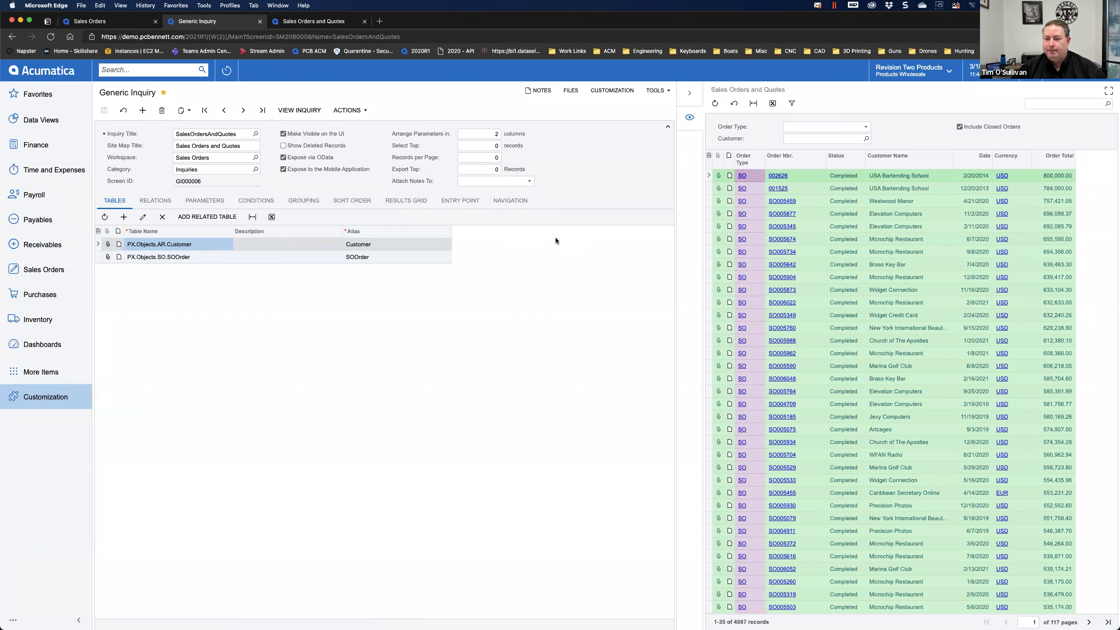
{"action": "left_click", "coordinate": [690, 92]}
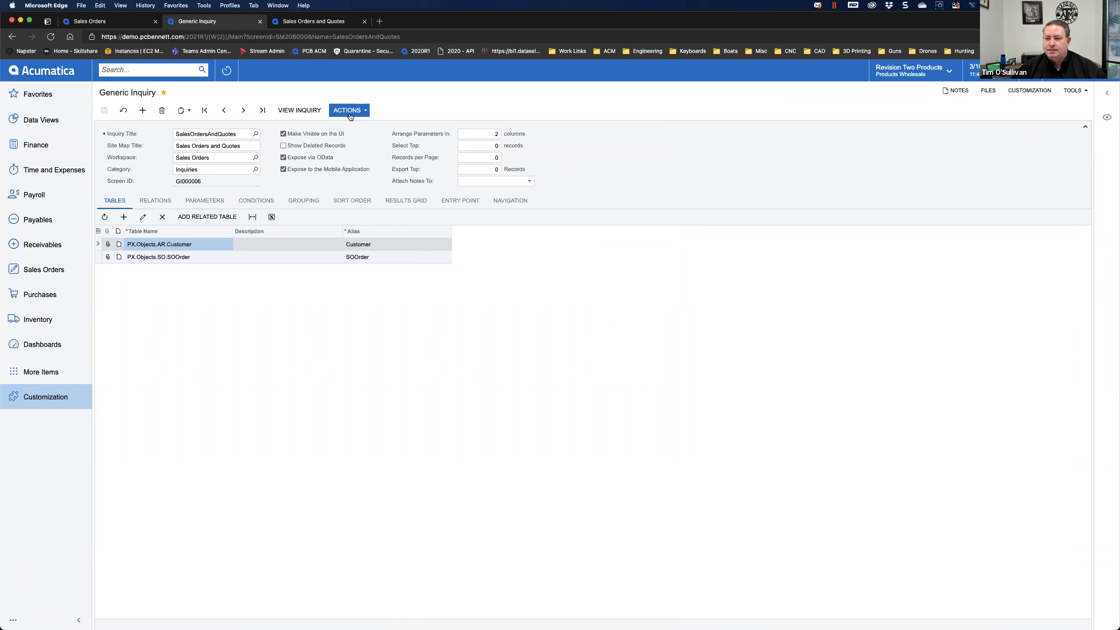
- Check the inquiry's navigation target, then widen the sales order side panel in the results and show the first red ABC Studios Inc order
{"action": "left_click", "coordinate": [520, 205]}
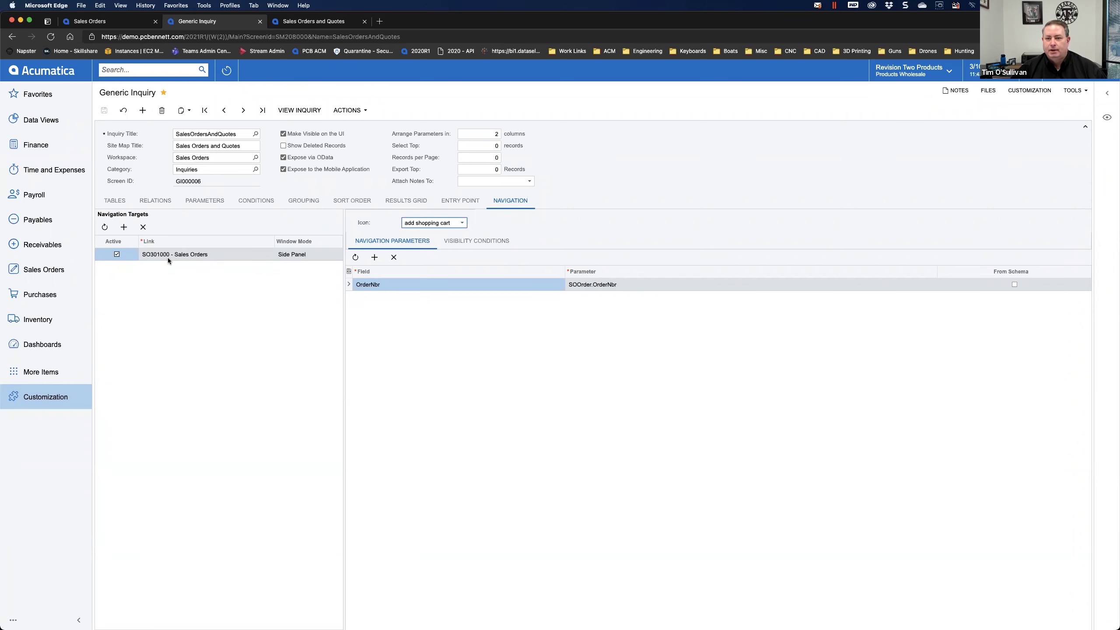
{"action": "left_click", "coordinate": [311, 22]}
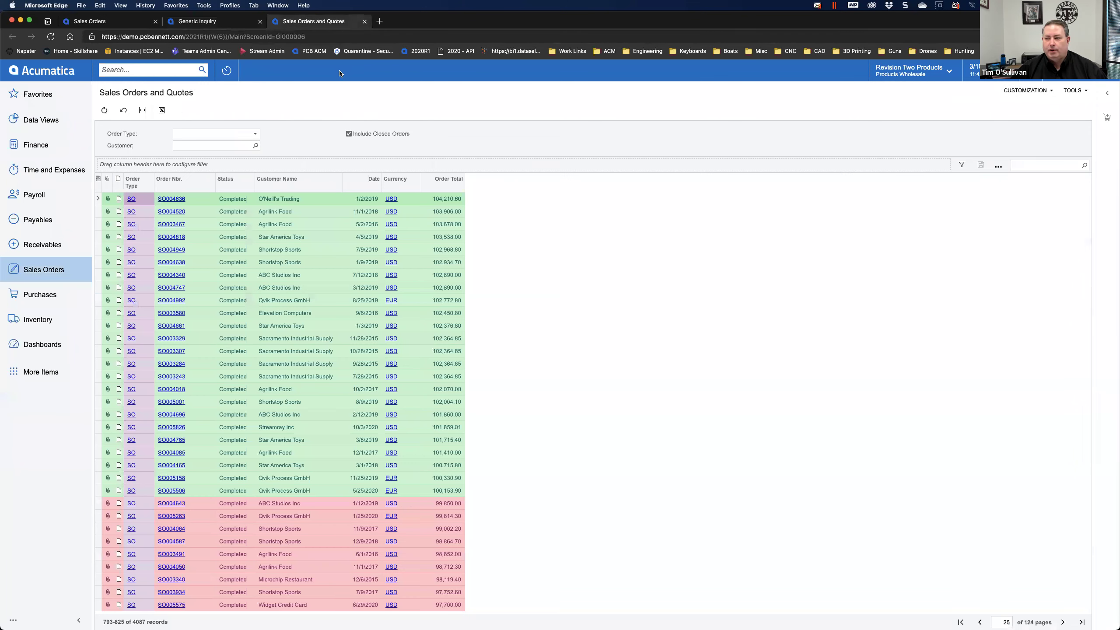
{"action": "left_click", "coordinate": [1109, 95]}
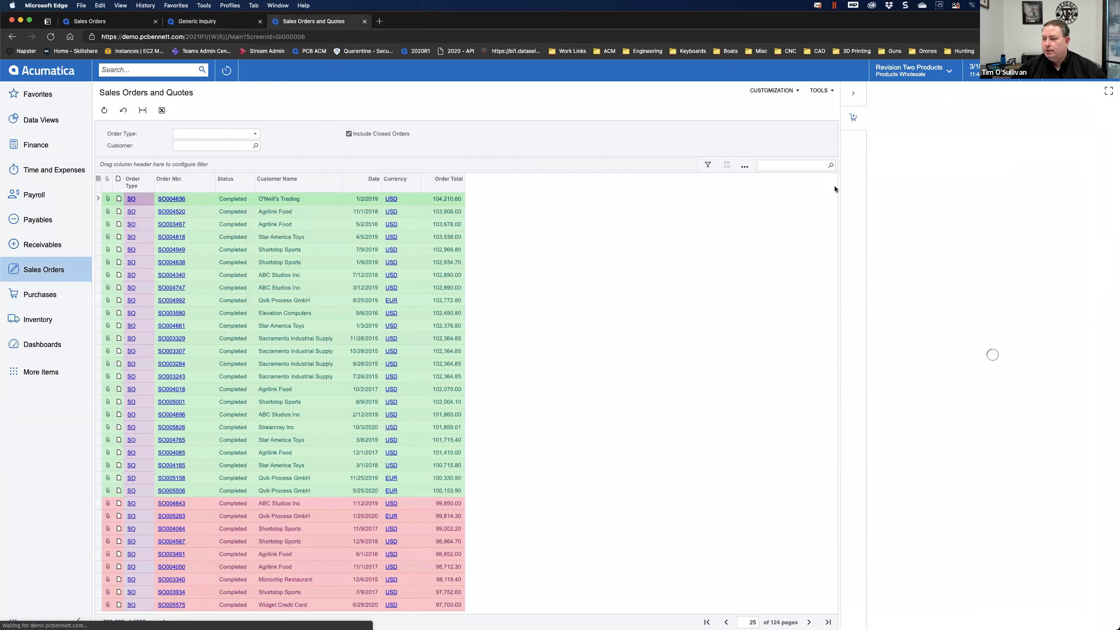
{"action": "left_click_drag", "start_coordinate": [839, 187], "coordinate": [555, 191]}
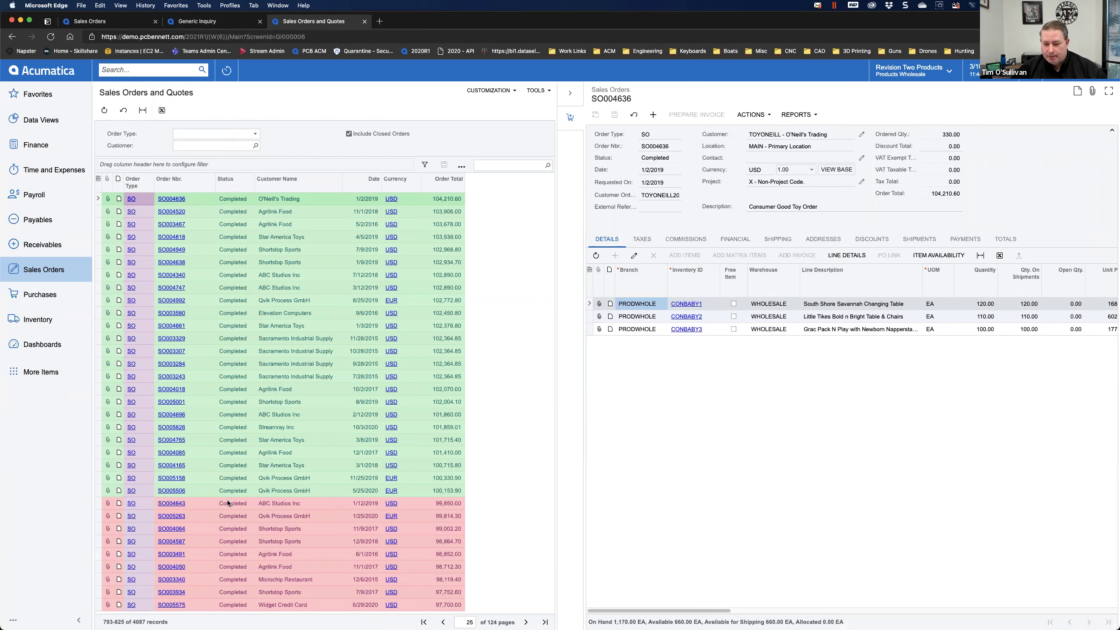
{"action": "left_click", "coordinate": [248, 501]}
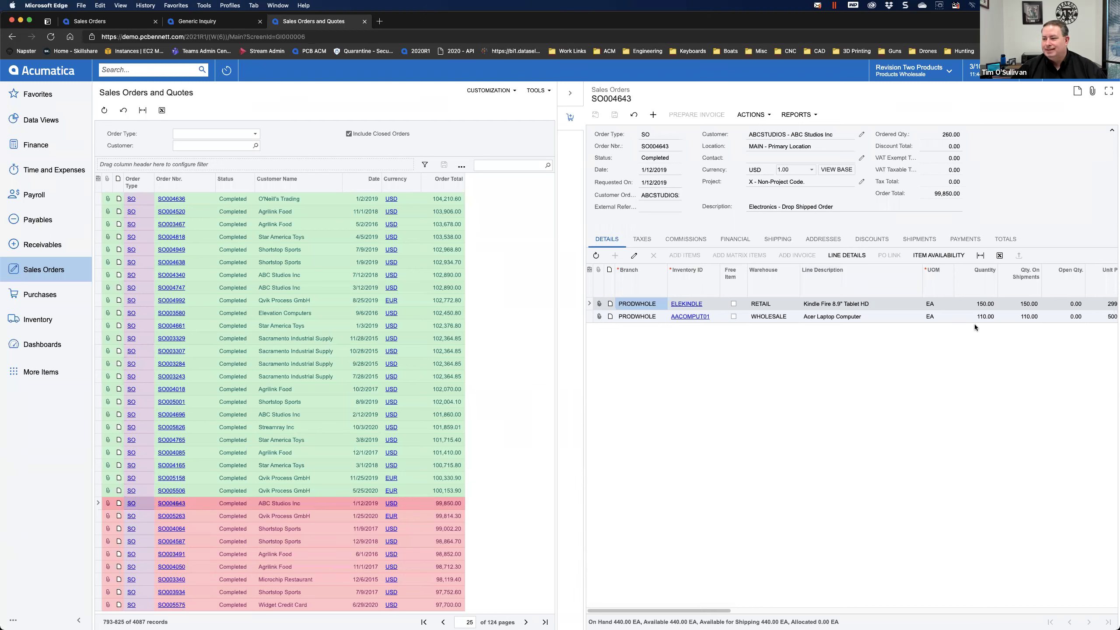
{"action": "left_click", "coordinate": [839, 258]}
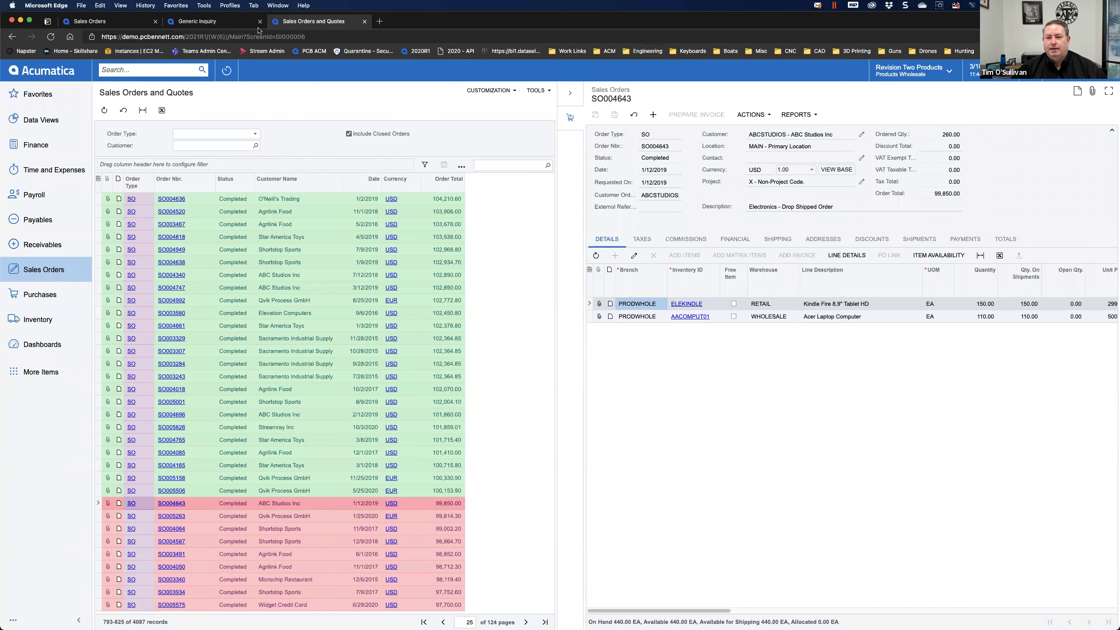
- Review the Sales Orders navigation target's window modes and icons, keeping Side Panel and add shopping cart
{"action": "left_click", "coordinate": [237, 24]}
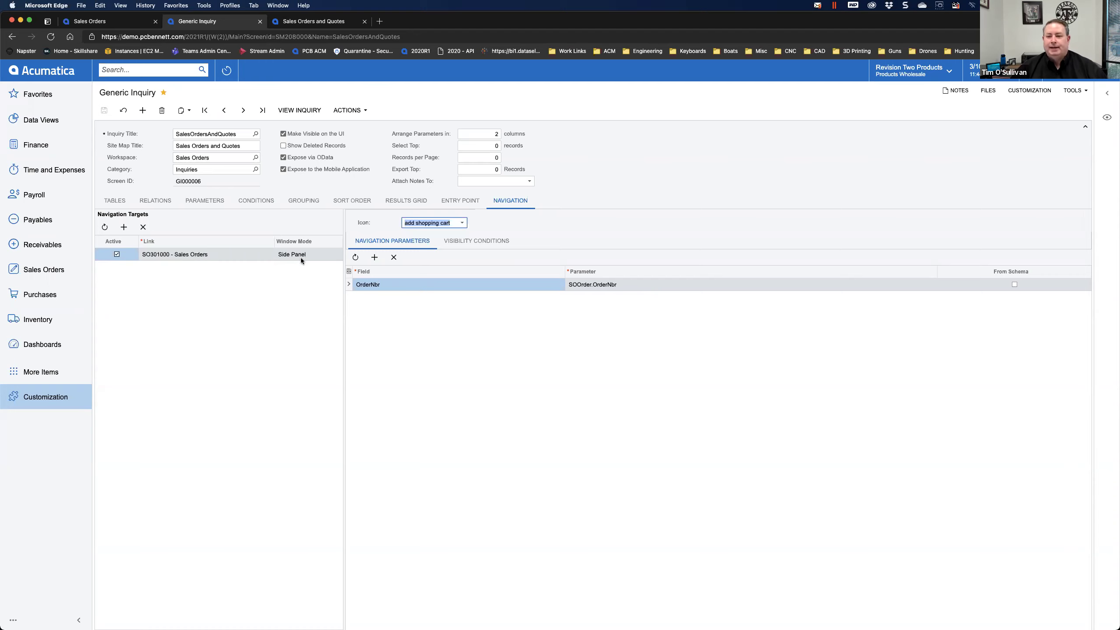
{"action": "left_click", "coordinate": [202, 255]}
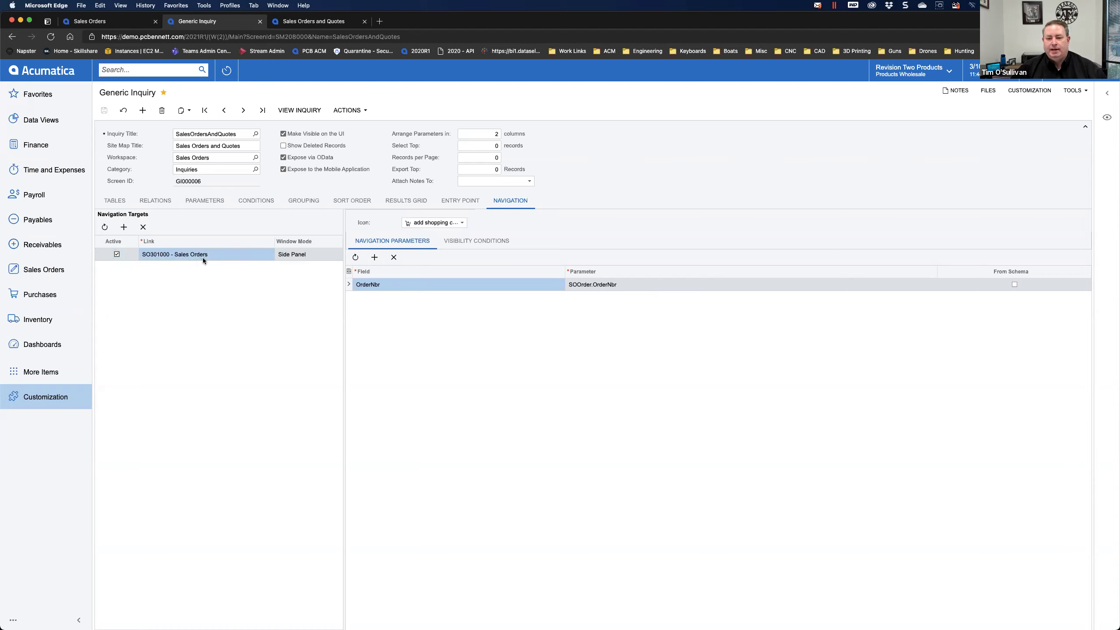
{"action": "left_click", "coordinate": [304, 254]}
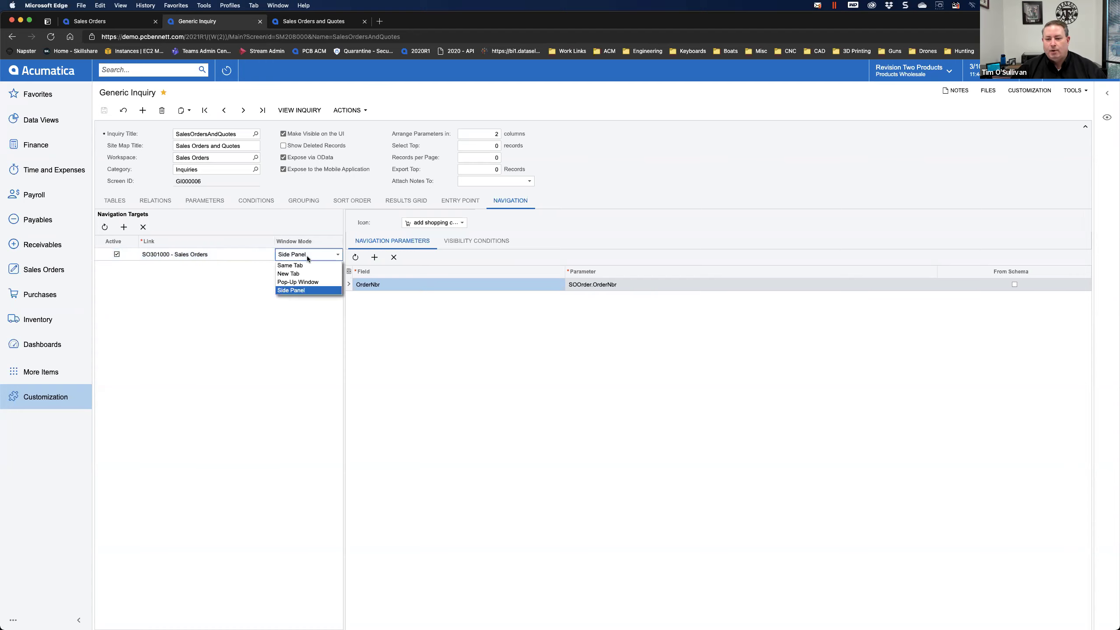
{"action": "left_click", "coordinate": [296, 291]}
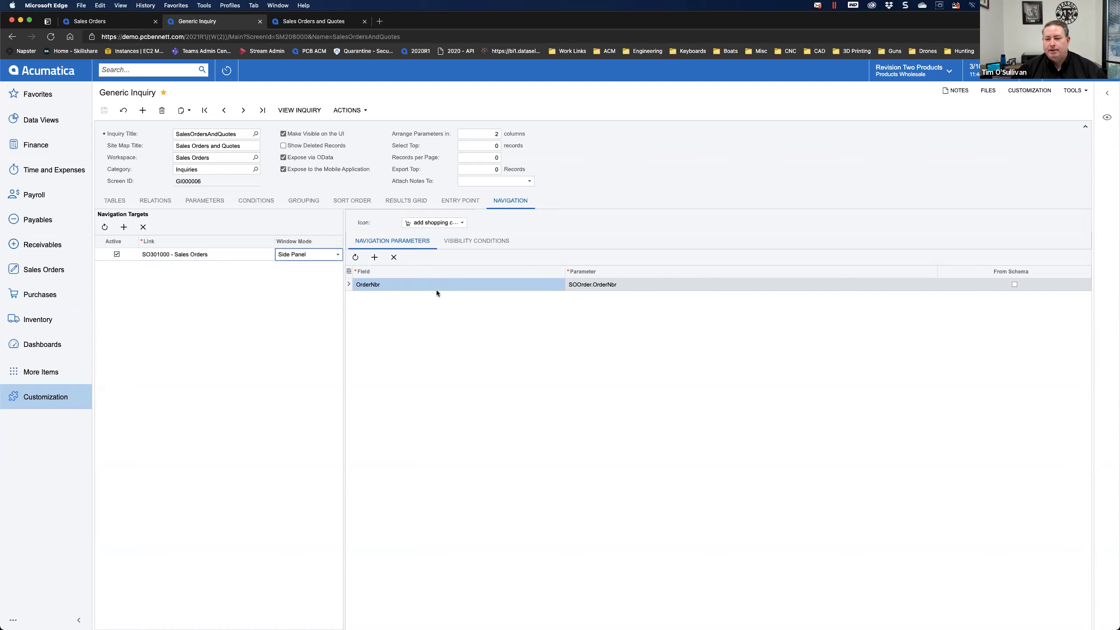
{"action": "left_click", "coordinate": [420, 223]}
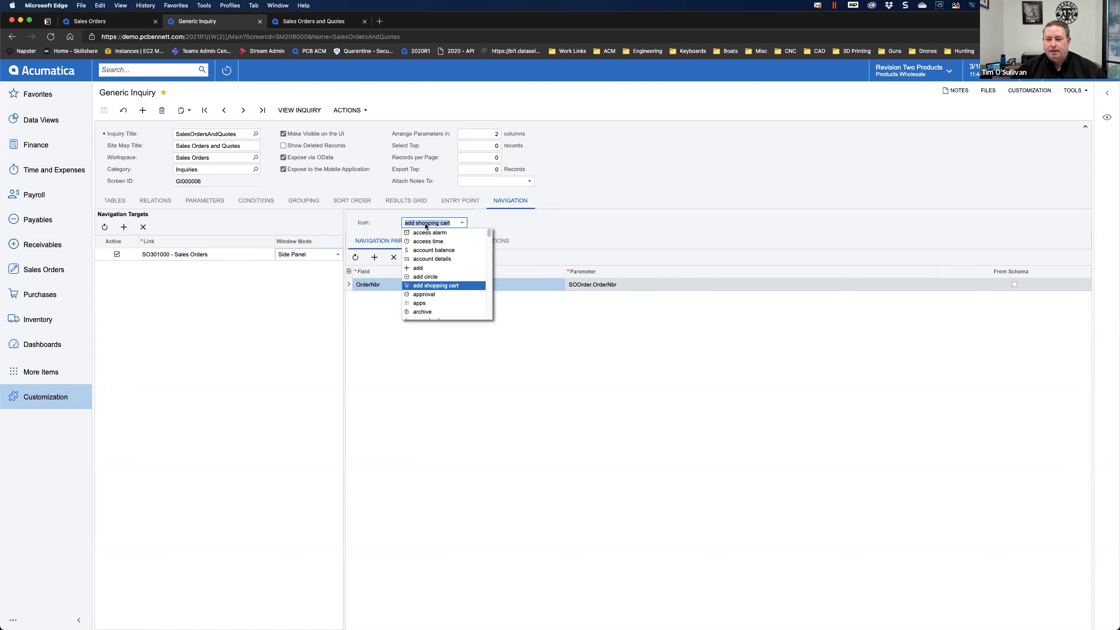
{"action": "left_click", "coordinate": [426, 226]}
{"action": "left_click", "coordinate": [431, 307]}
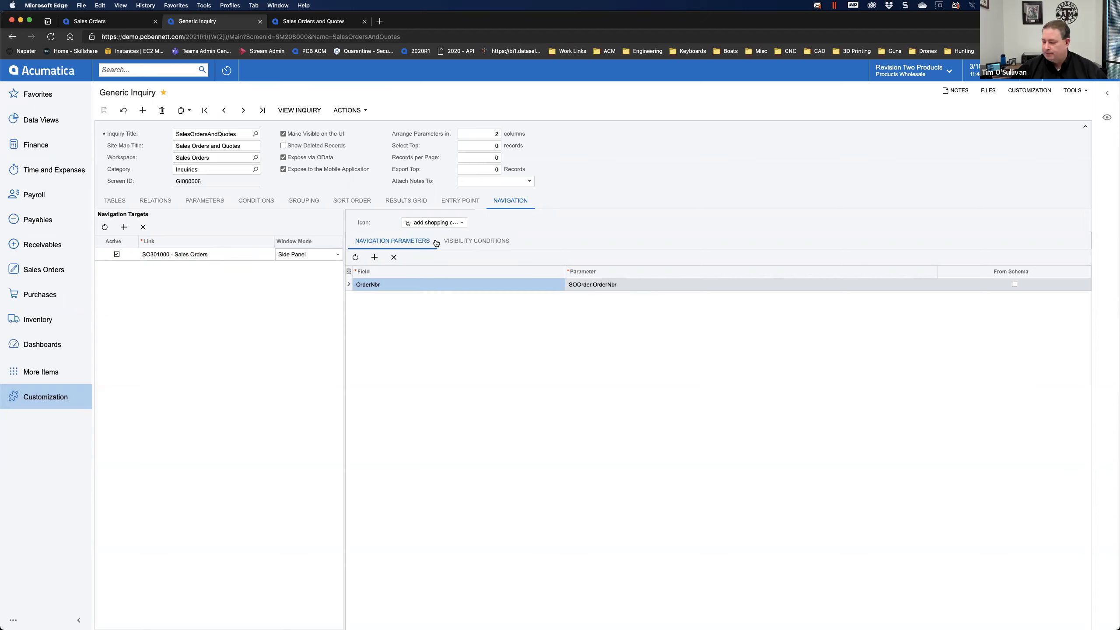
- Review the navigation parameter's field and value choices, keeping OrderNbr mapped to SOOrder.OrderNbr
{"action": "left_click", "coordinate": [395, 284]}
{"action": "left_click", "coordinate": [394, 284]}
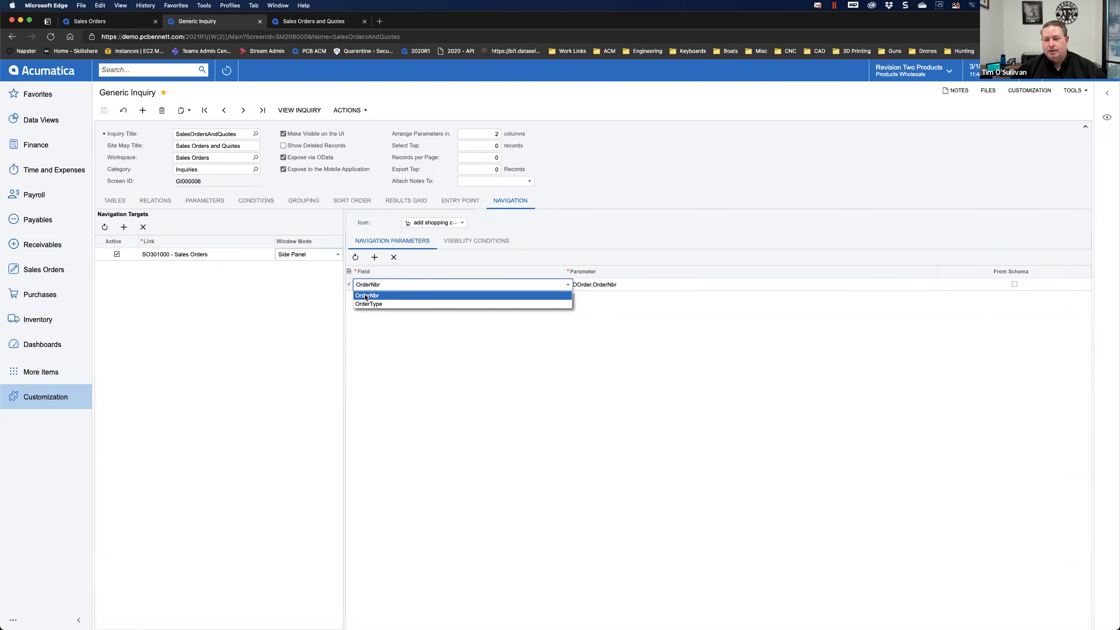
{"action": "left_click", "coordinate": [366, 296]}
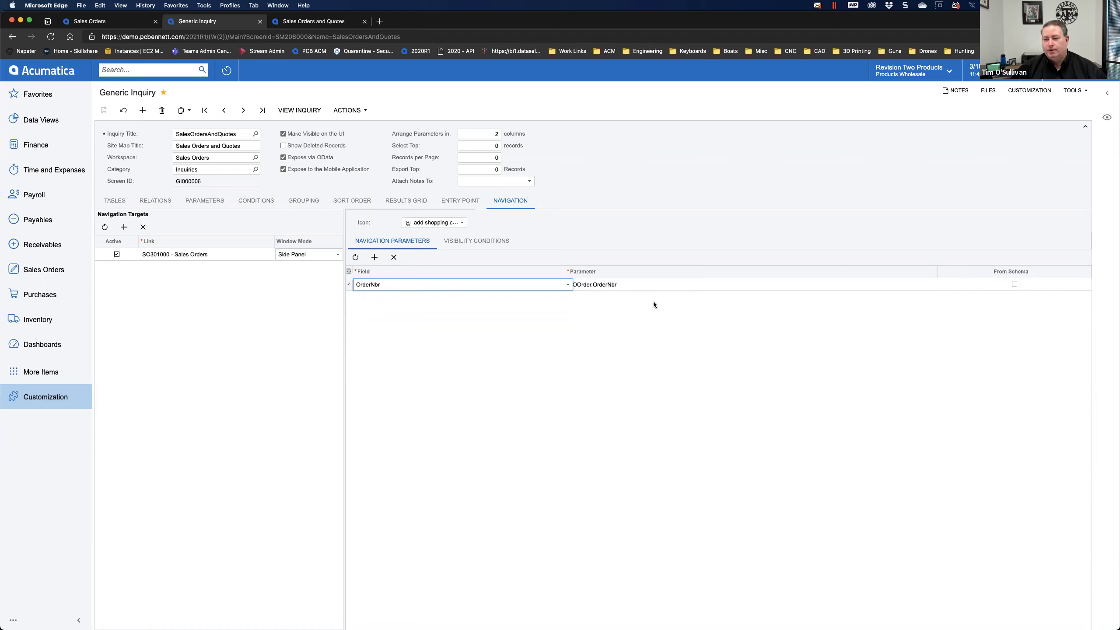
{"action": "left_click", "coordinate": [628, 288]}
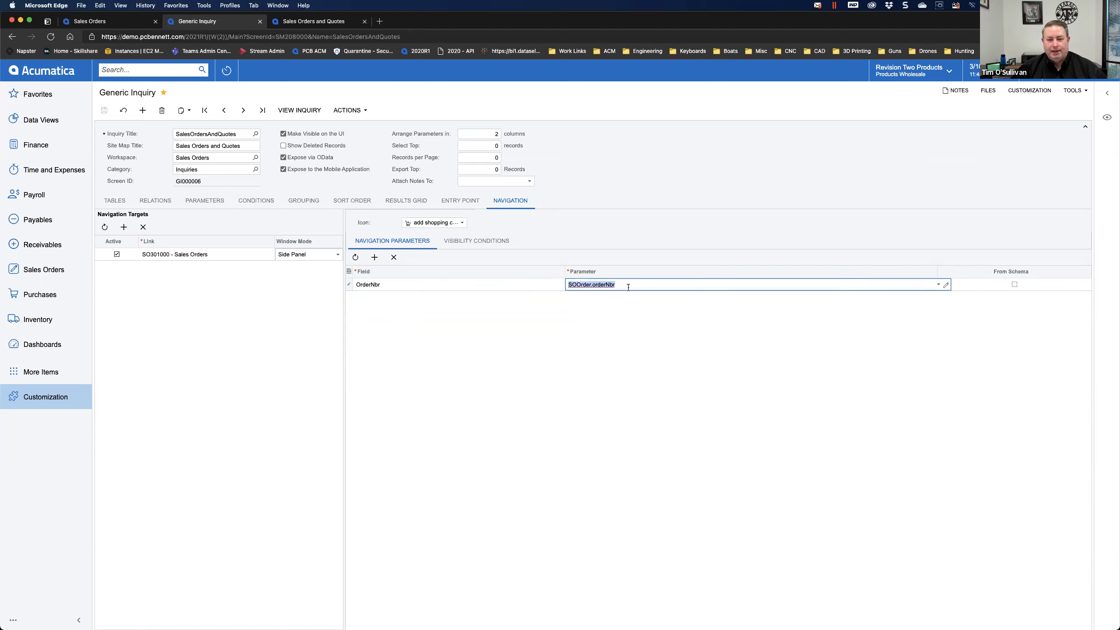
{"action": "left_click", "coordinate": [937, 285]}
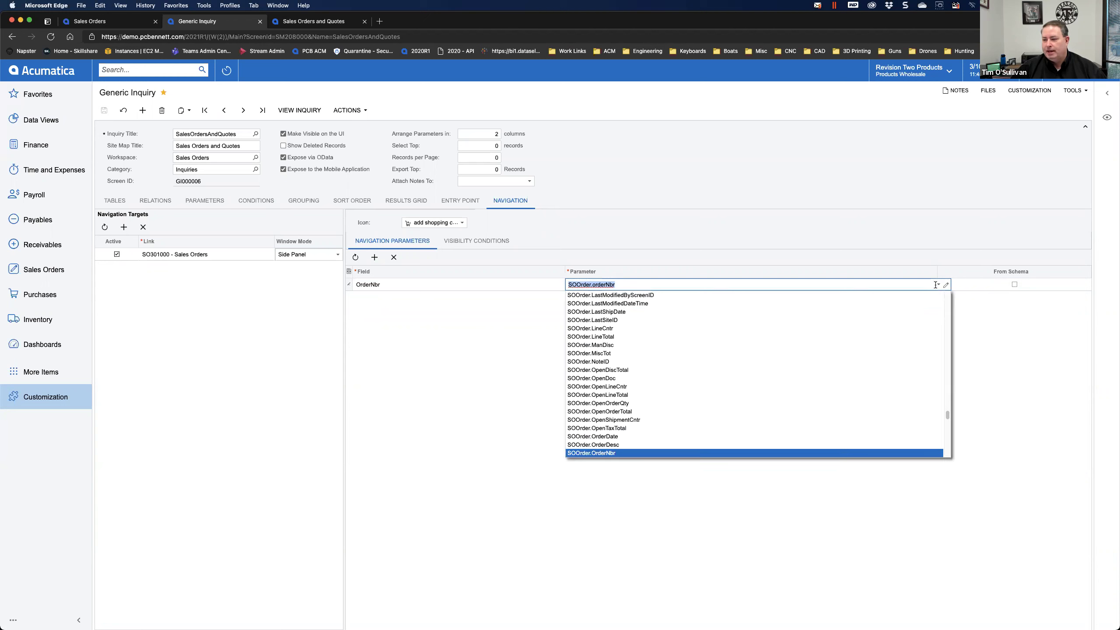
{"action": "left_click", "coordinate": [609, 453]}
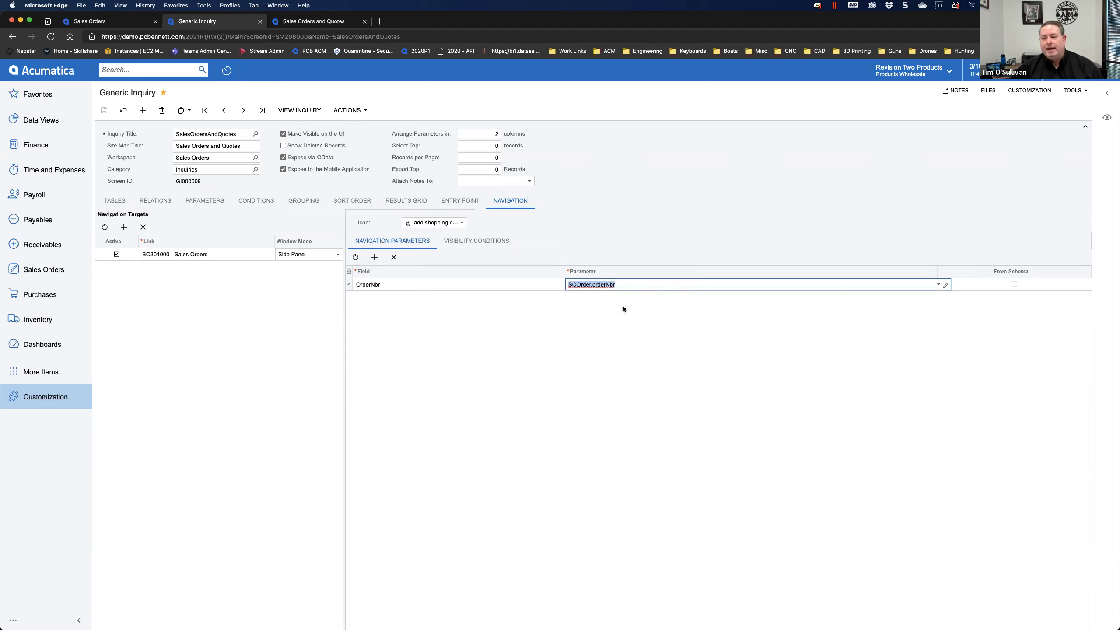
{"action": "left_click", "coordinate": [463, 422]}
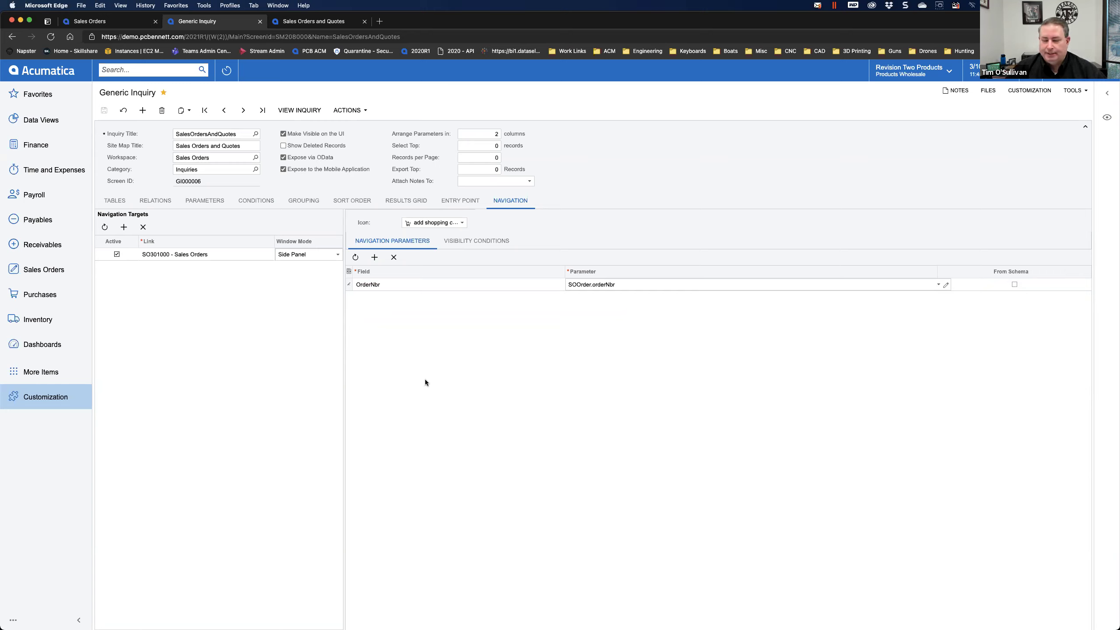
- Return to the inquiry's table list, open a blank dashboard record from the favorites, and name it Webinar Sales Orders And Quotes
{"action": "left_click", "coordinate": [111, 198]}
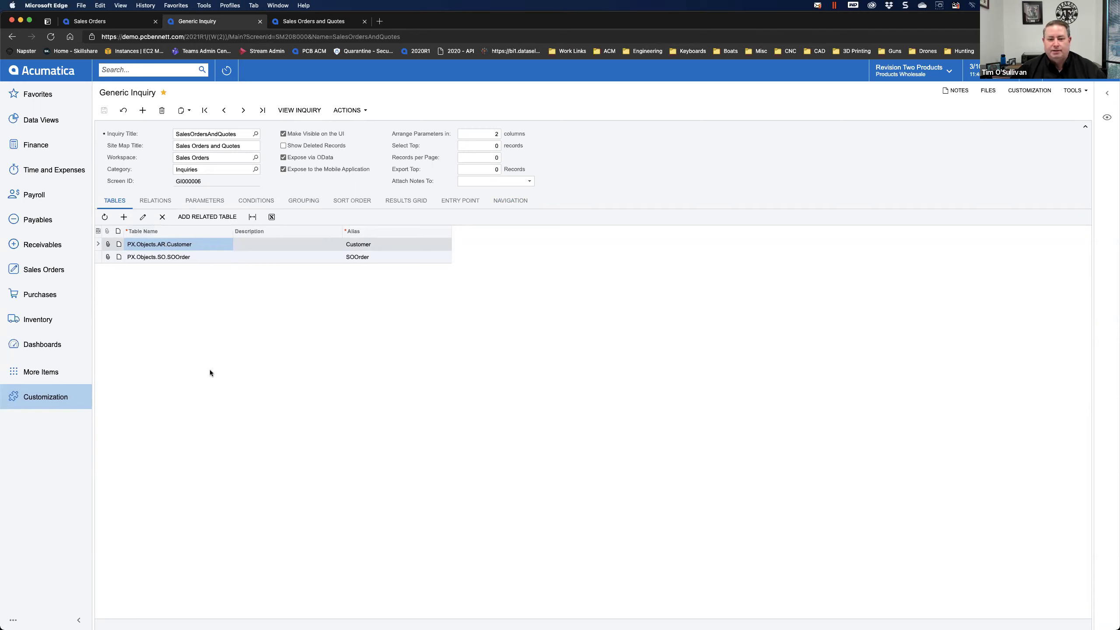
{"action": "left_click", "coordinate": [35, 95]}
{"action": "left_click", "coordinate": [142, 148]}
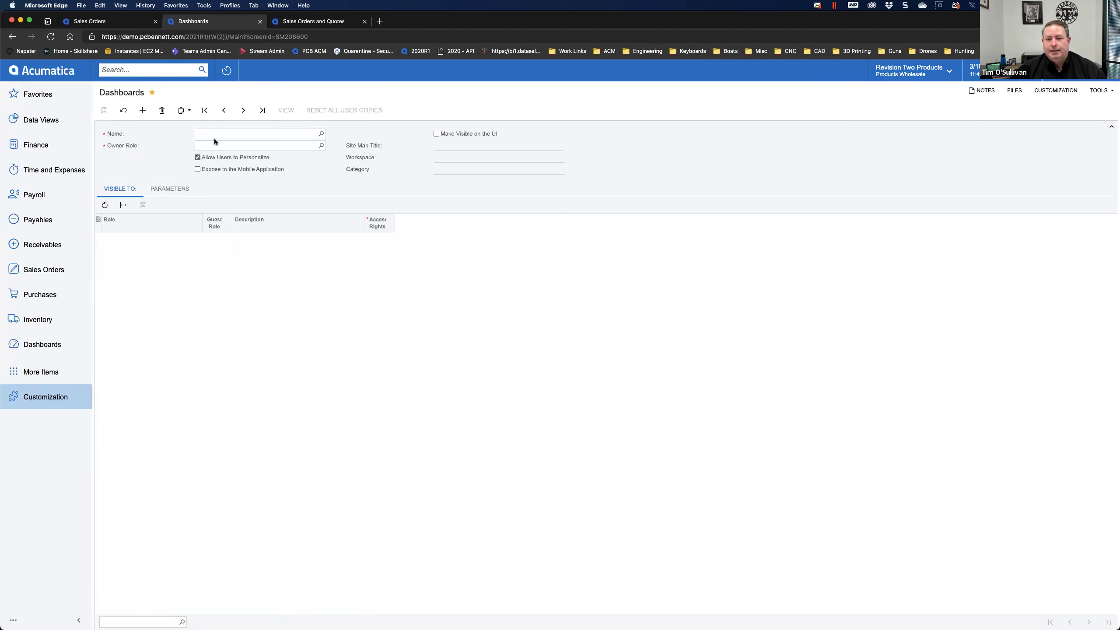
{"action": "left_click", "coordinate": [203, 134]}
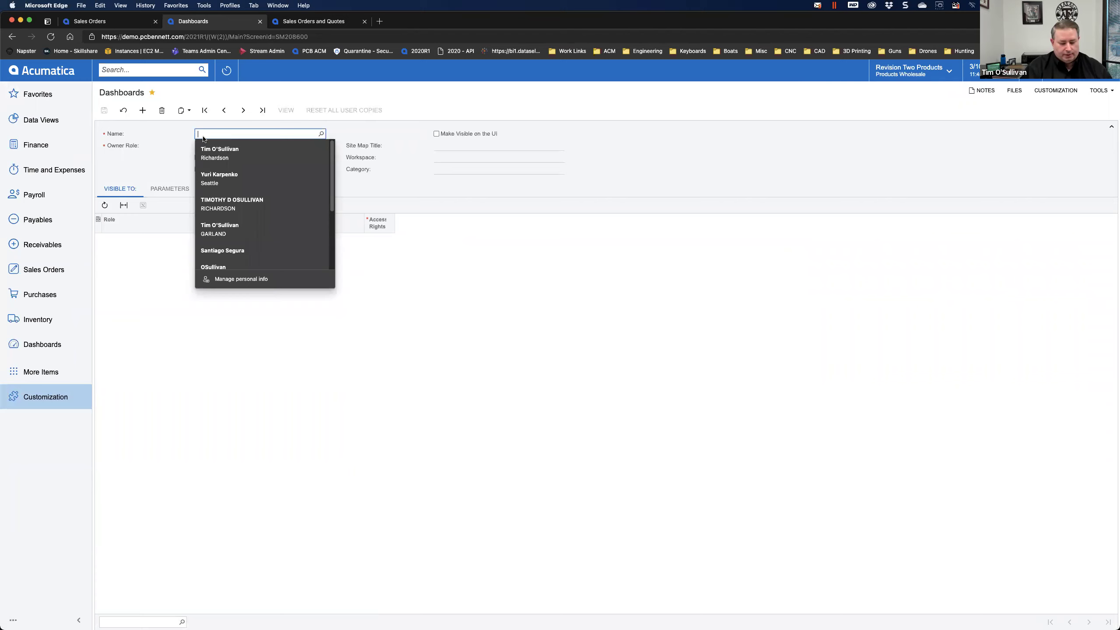
{"action": "type", "text": "Webina"}
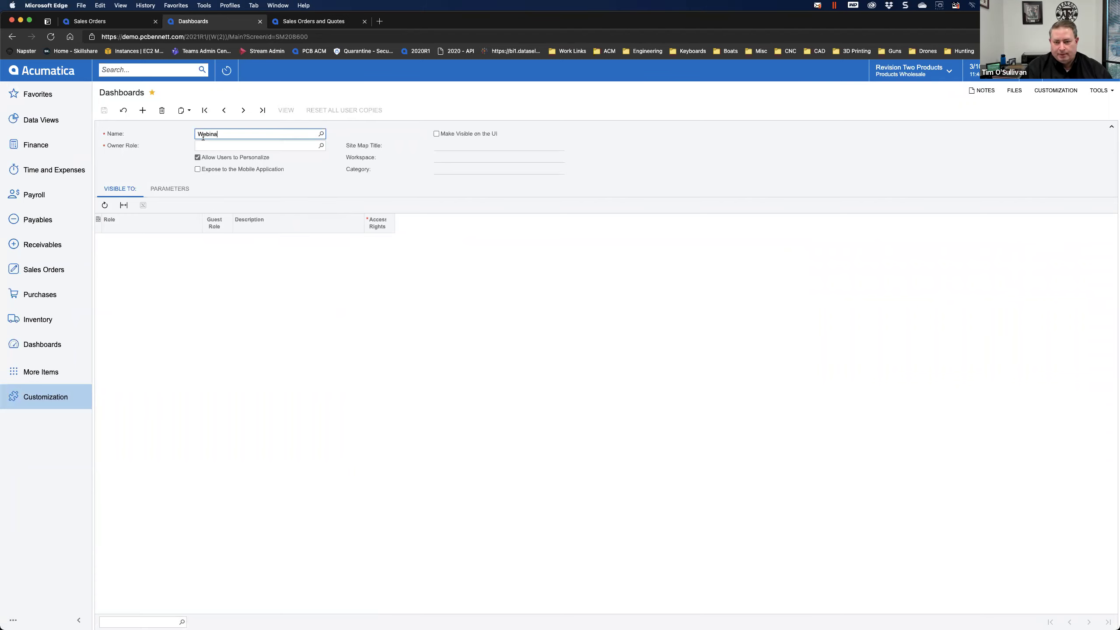
{"action": "type", "text": "rs "}
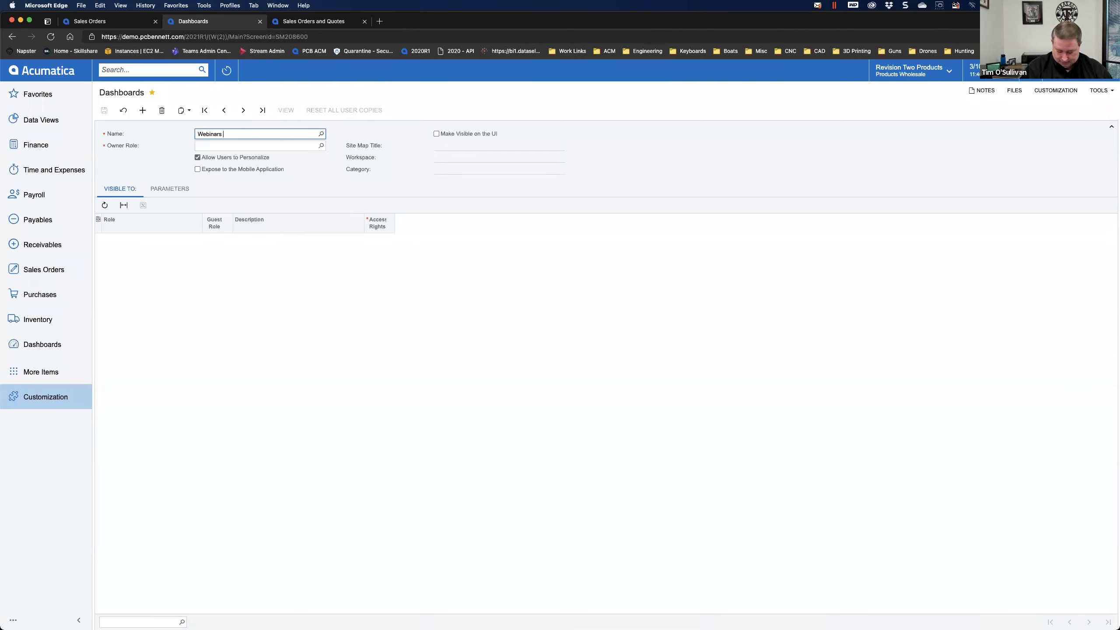
{"action": "type", "text": "Sal Sales O"}
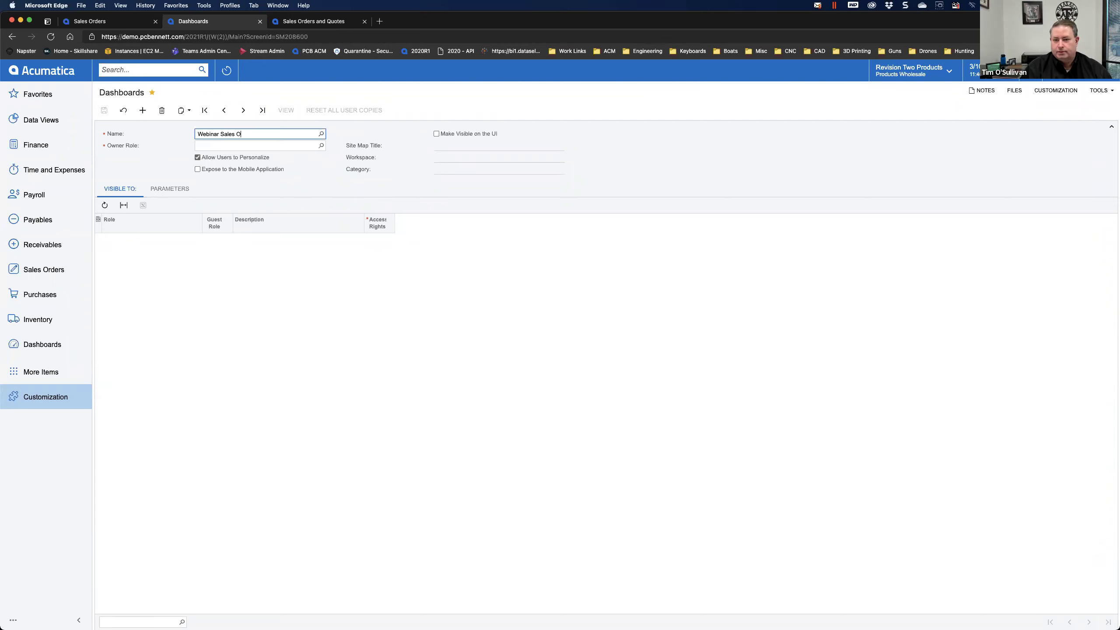
{"action": "type", "text": "rders And Quotes"}
{"action": "key", "text": "Tab"}
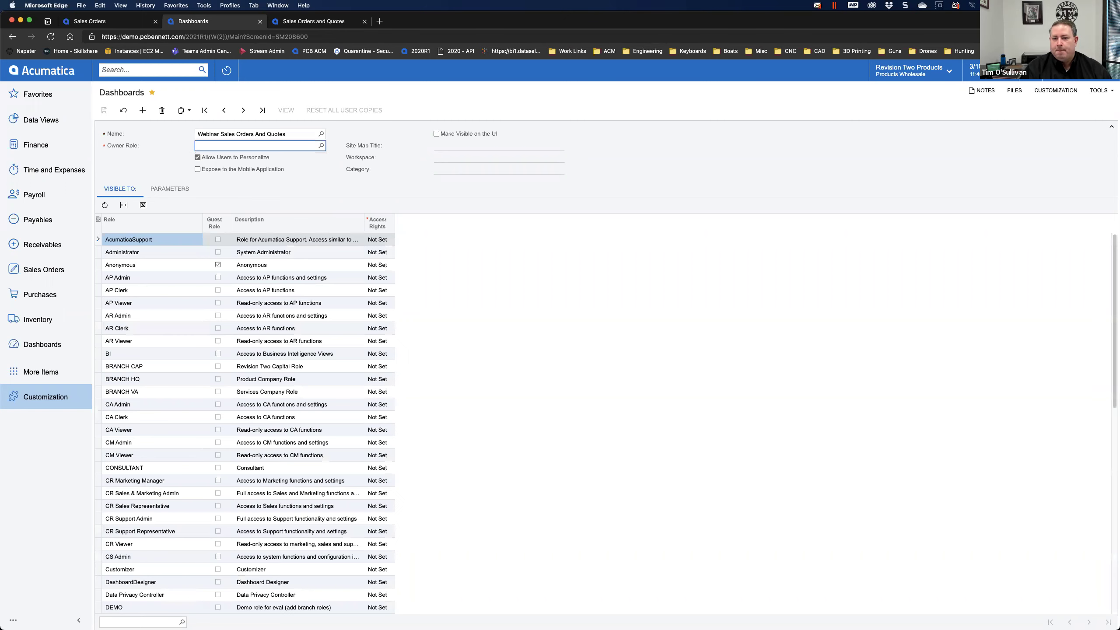
- Assign Administrator as the dashboard's owner role and make the dashboard visible on the UI
{"action": "left_click", "coordinate": [320, 145]}
{"action": "double_click", "coordinate": [243, 226]}
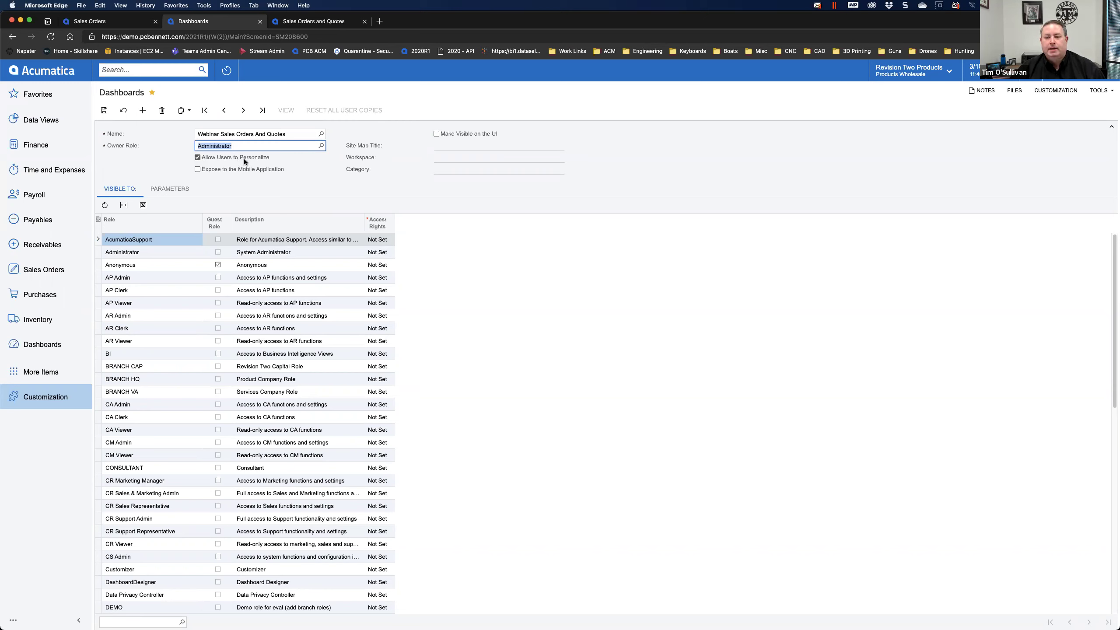
{"action": "left_click", "coordinate": [437, 133]}
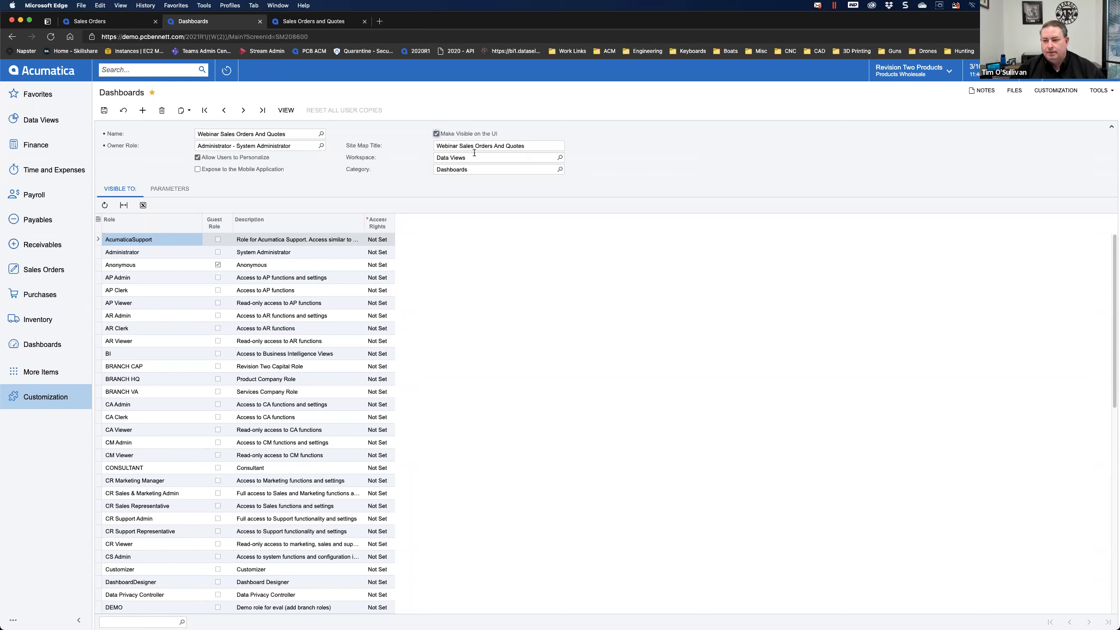
- Set the dashboard's workspace to Dashboards, finding it with the search text dashbo
{"action": "left_click", "coordinate": [504, 161]}
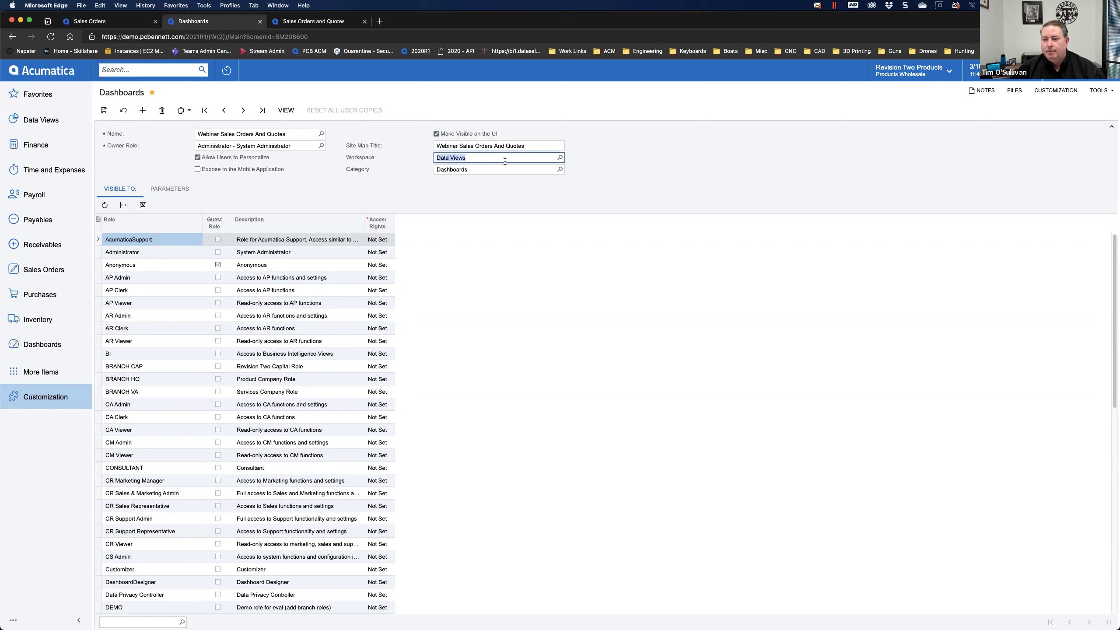
{"action": "left_click", "coordinate": [560, 158]}
{"action": "type", "text": "da"}
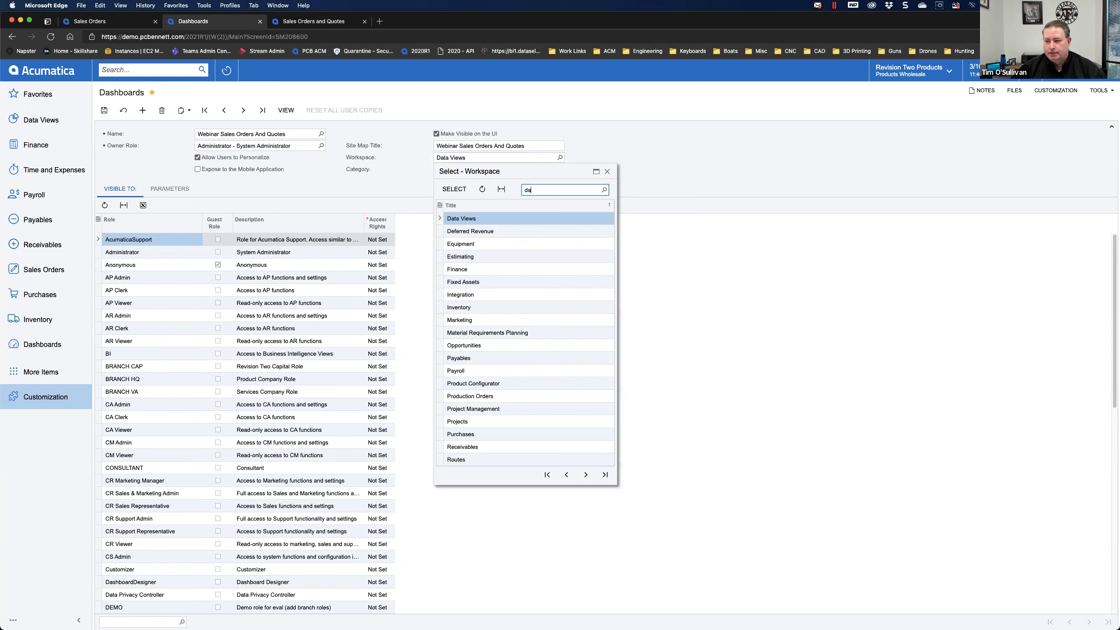
{"action": "type", "text": "shbo"}
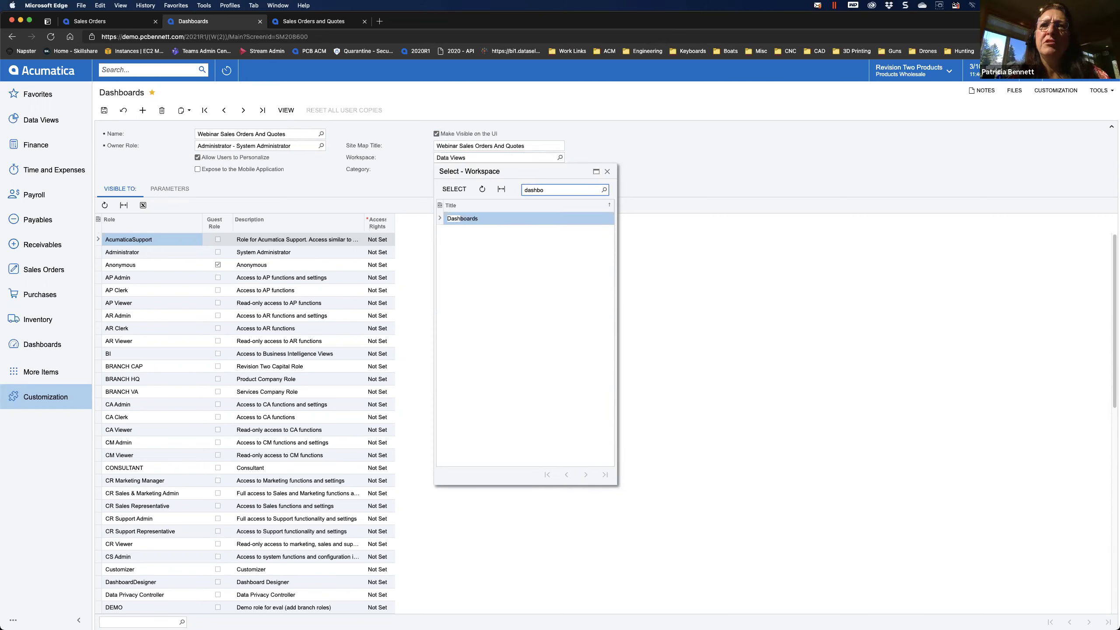
{"action": "left_click", "coordinate": [448, 192]}
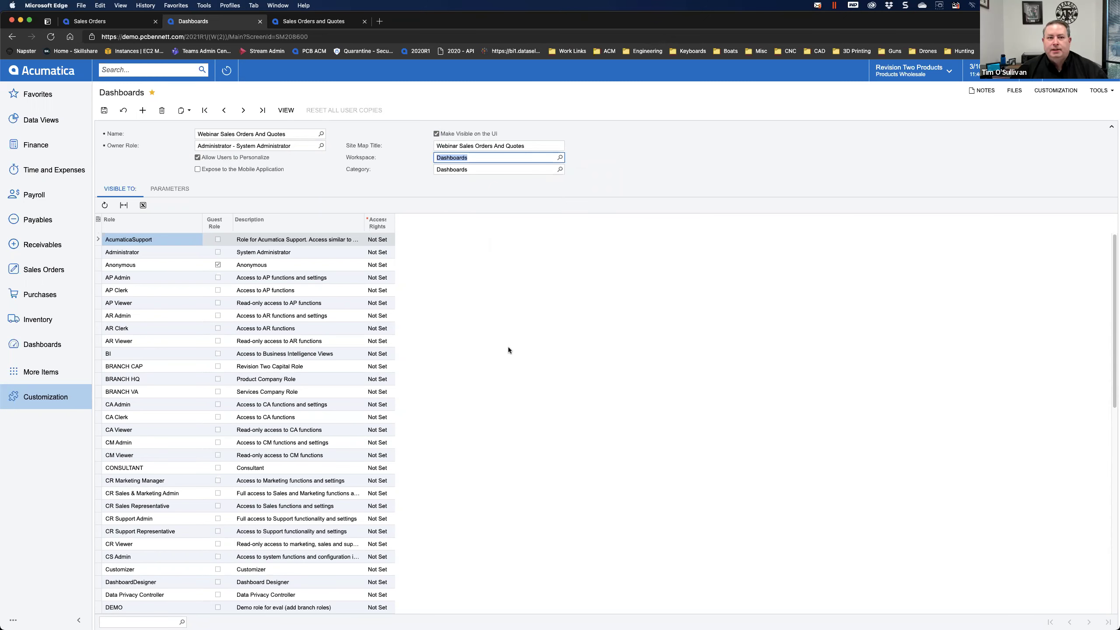
- Search the available categories for sales, keeping Dashboards as the dashboard's category
{"action": "left_click", "coordinate": [560, 170]}
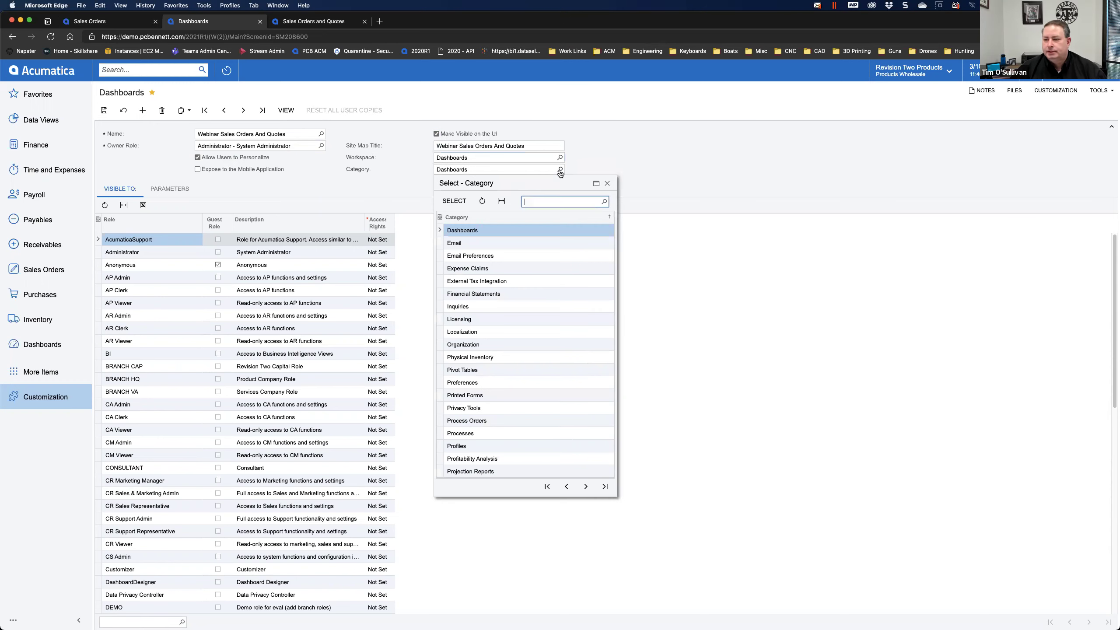
{"action": "left_click", "coordinate": [485, 229]}
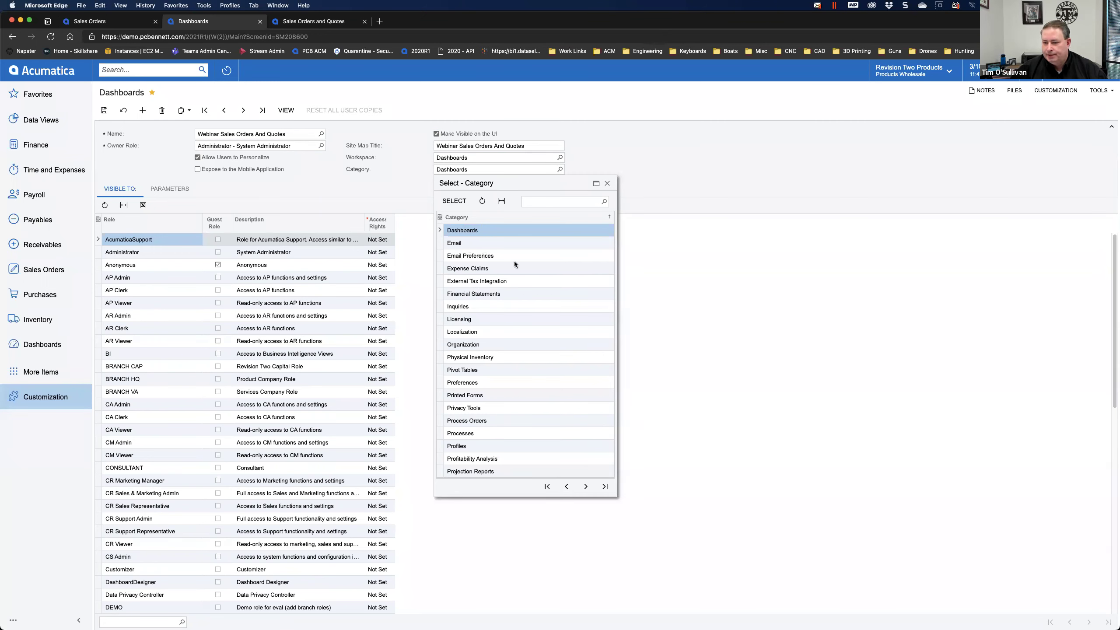
{"action": "left_click", "coordinate": [551, 202]}
{"action": "type", "text": "sales"}
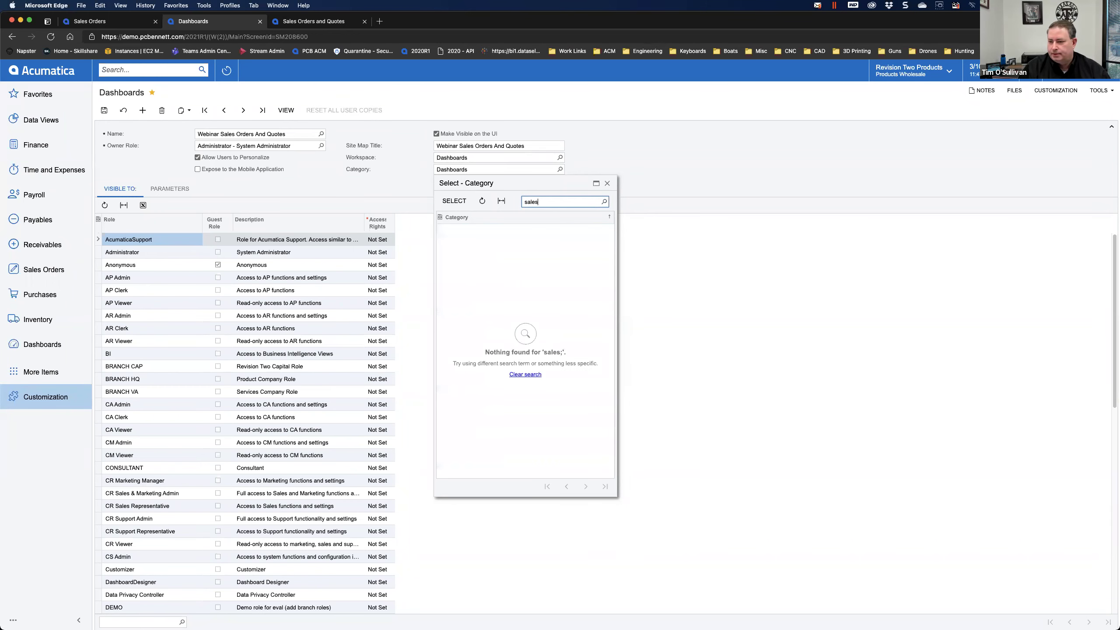
{"action": "key", "text": "Escape"}
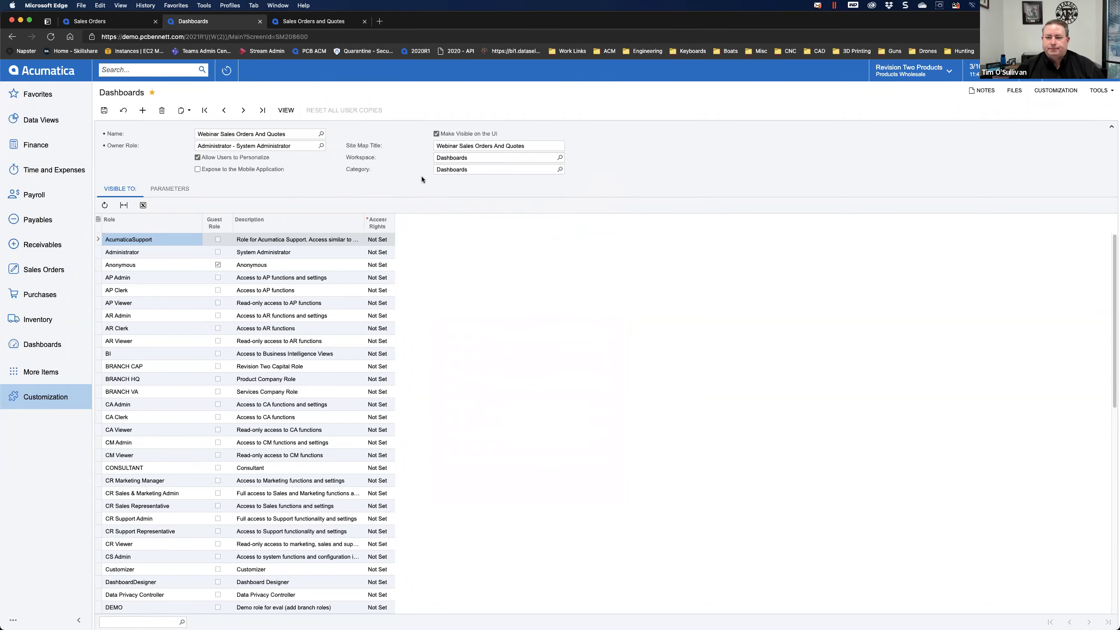
- Save the dashboard and check its entry in the Dashboards workspace
{"action": "left_click", "coordinate": [104, 110]}
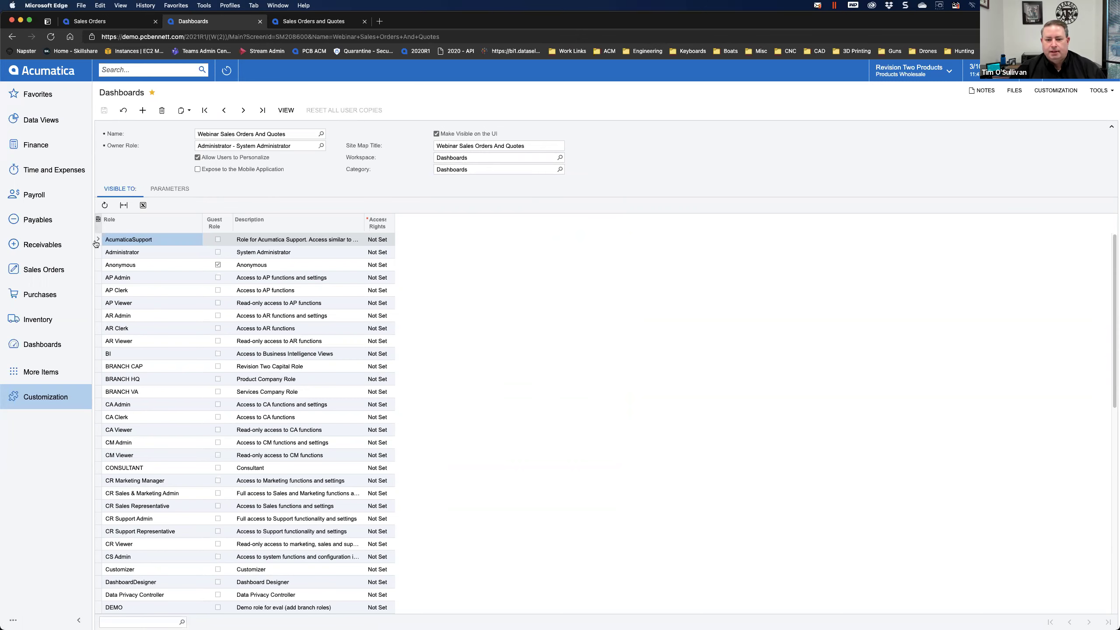
{"action": "left_click", "coordinate": [51, 349]}
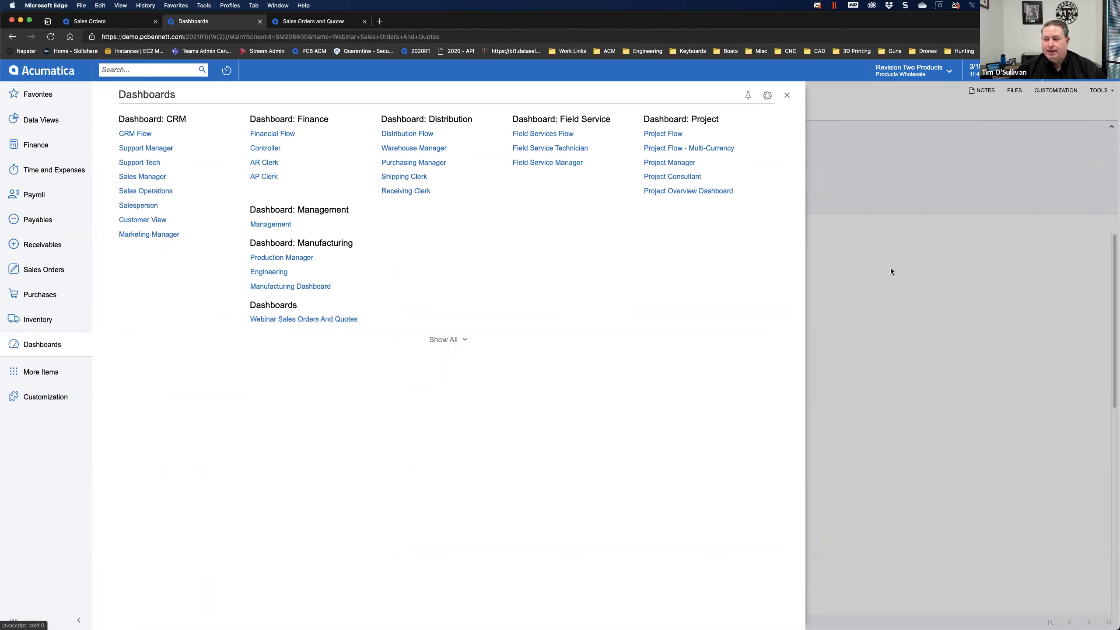
{"action": "left_click", "coordinate": [912, 259]}
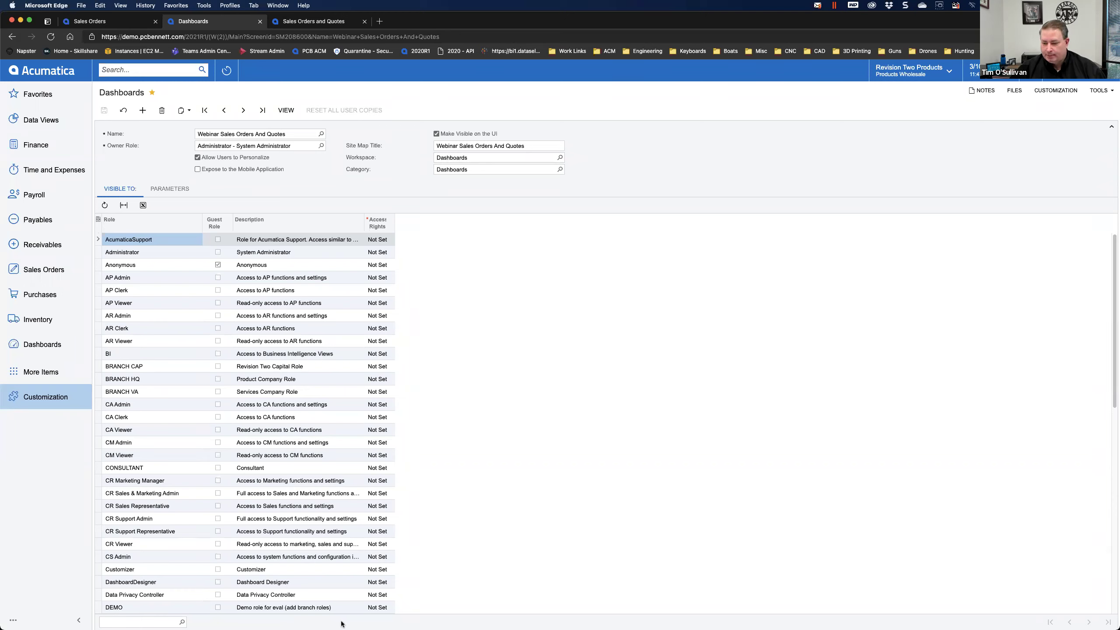
- Check the mobile app's home screen in QuickTime Player, then expose the dashboard to the mobile application and save it
{"action": "mouse_move", "coordinate": [405, 622]}
{"action": "left_click", "coordinate": [835, 610]}
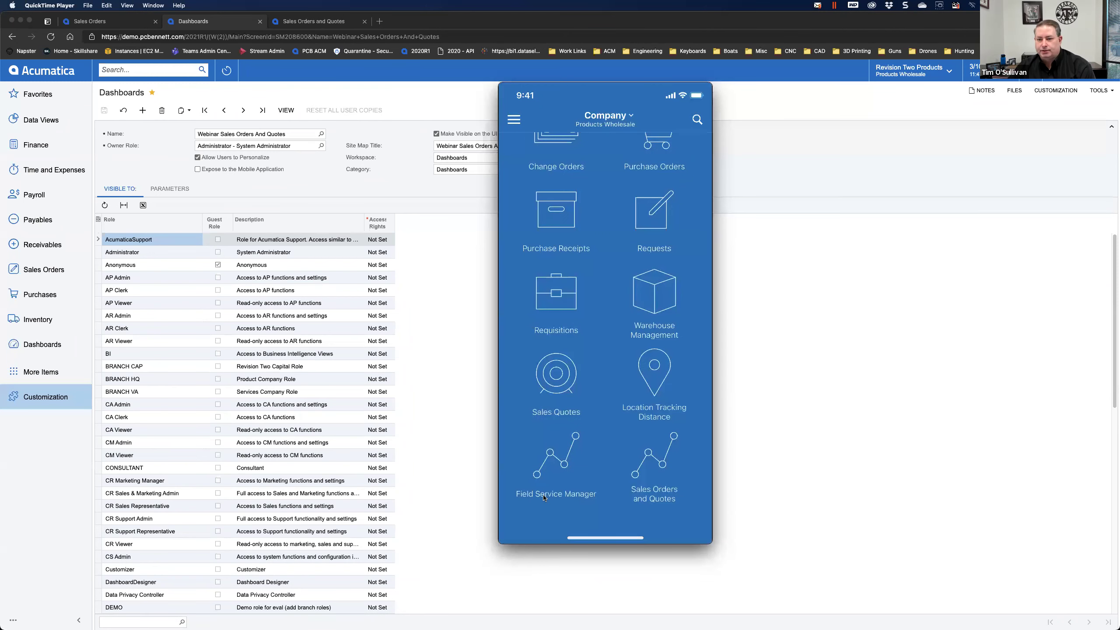
{"action": "mouse_move", "coordinate": [566, 499]}
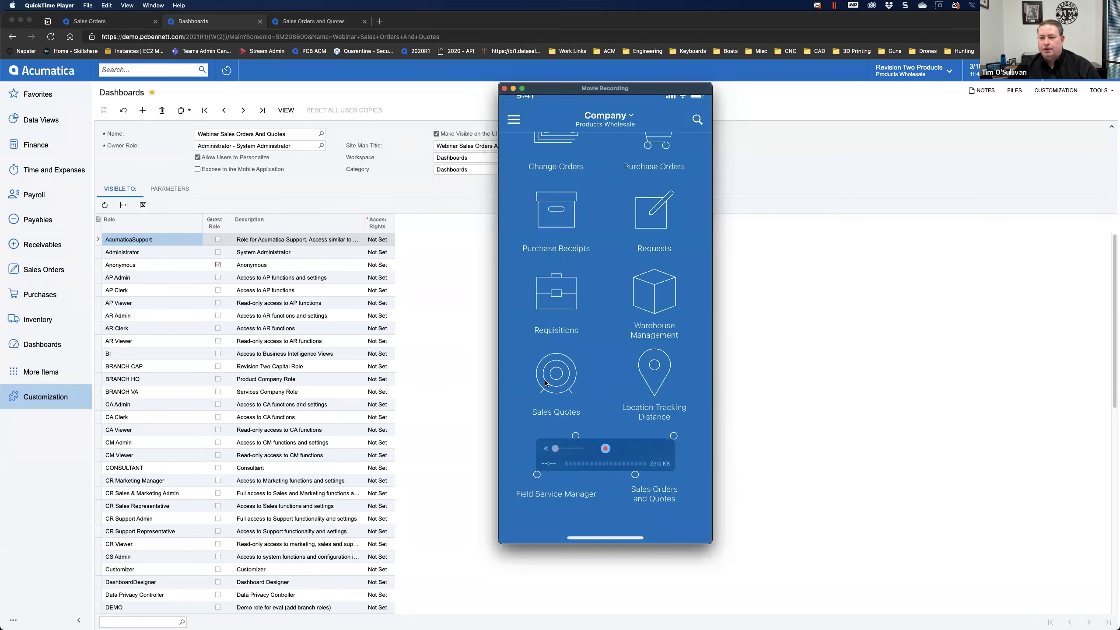
{"action": "left_click", "coordinate": [474, 324]}
{"action": "left_click", "coordinate": [197, 168]}
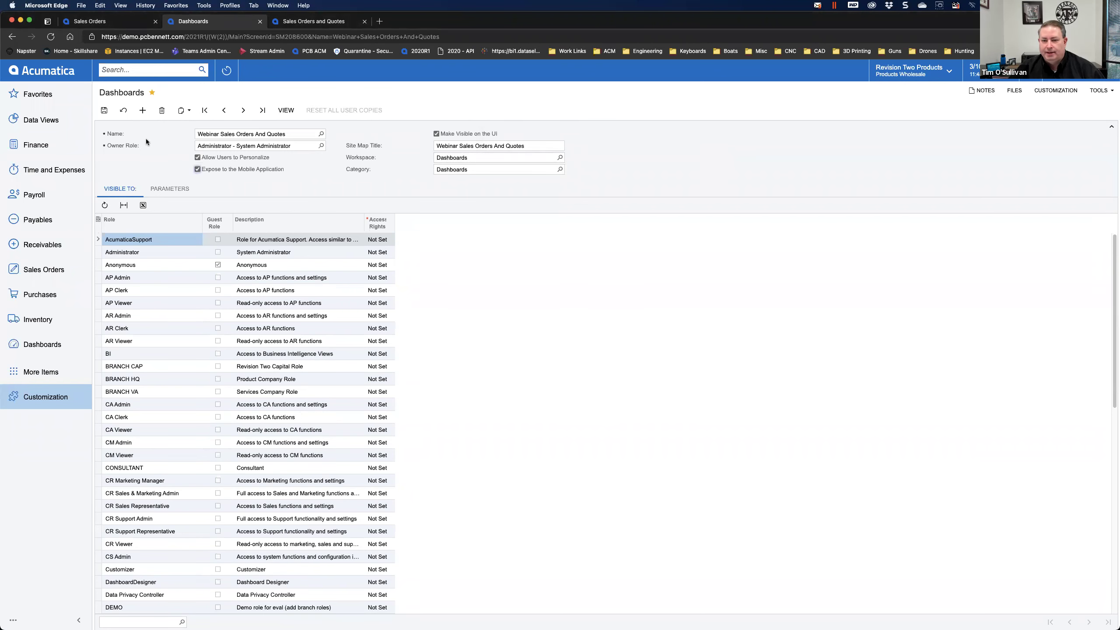
{"action": "left_click", "coordinate": [107, 112]}
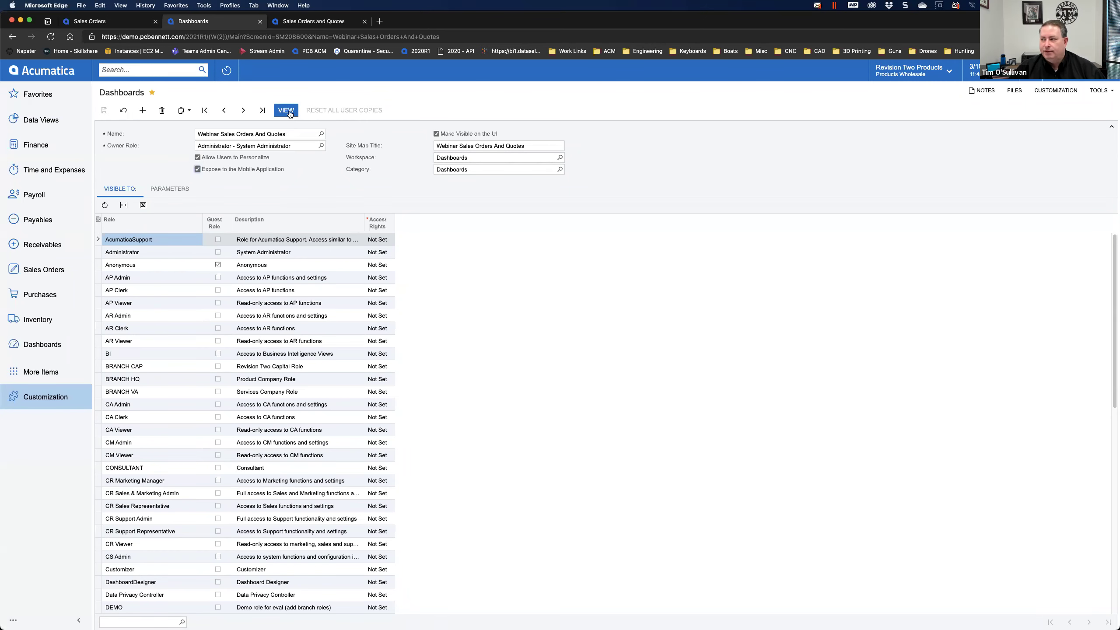
- Recheck the dashboard's entry in the Dashboards workspace, then view the dashboard itself
{"action": "left_click", "coordinate": [54, 355]}
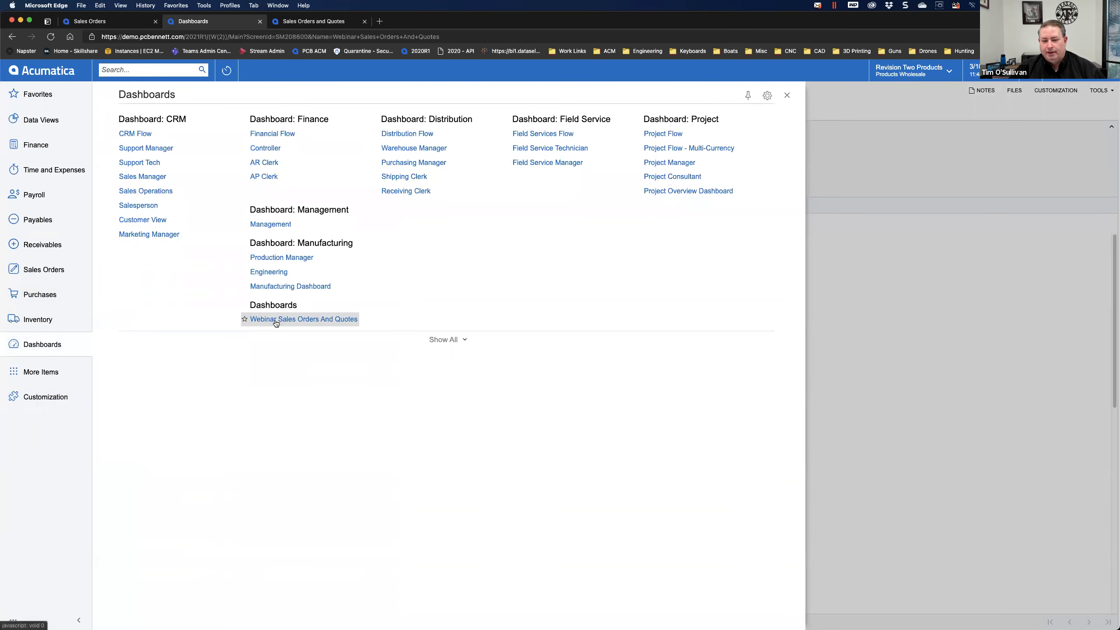
{"action": "left_click", "coordinate": [901, 300]}
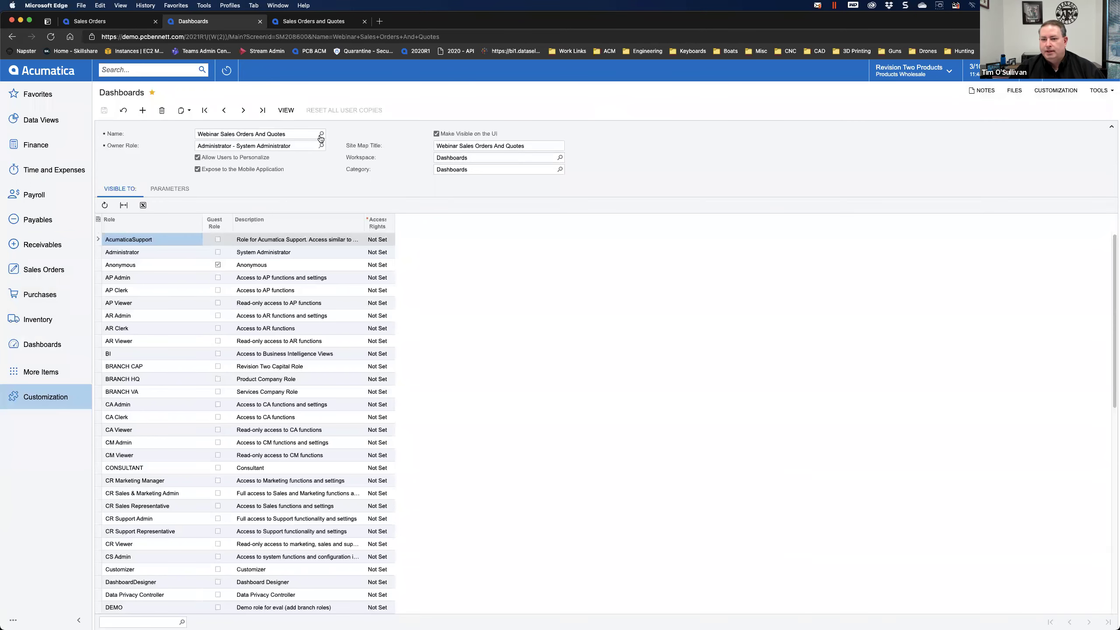
{"action": "left_click", "coordinate": [285, 110]}
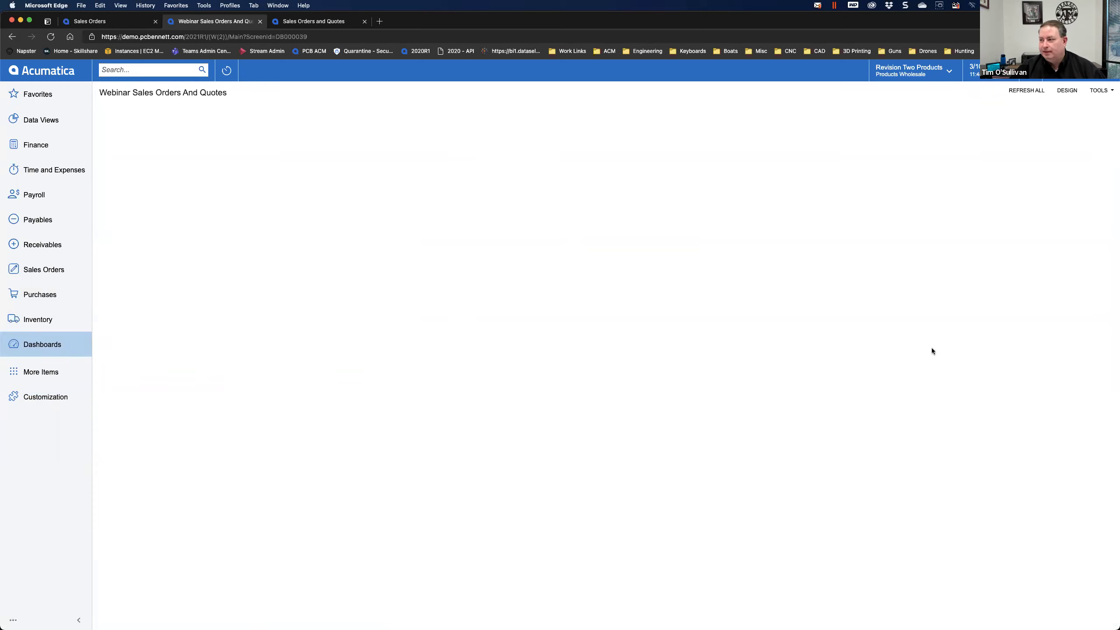
- Switch the dashboard to design mode and apply the layout with two equal columns
{"action": "left_click", "coordinate": [1064, 91]}
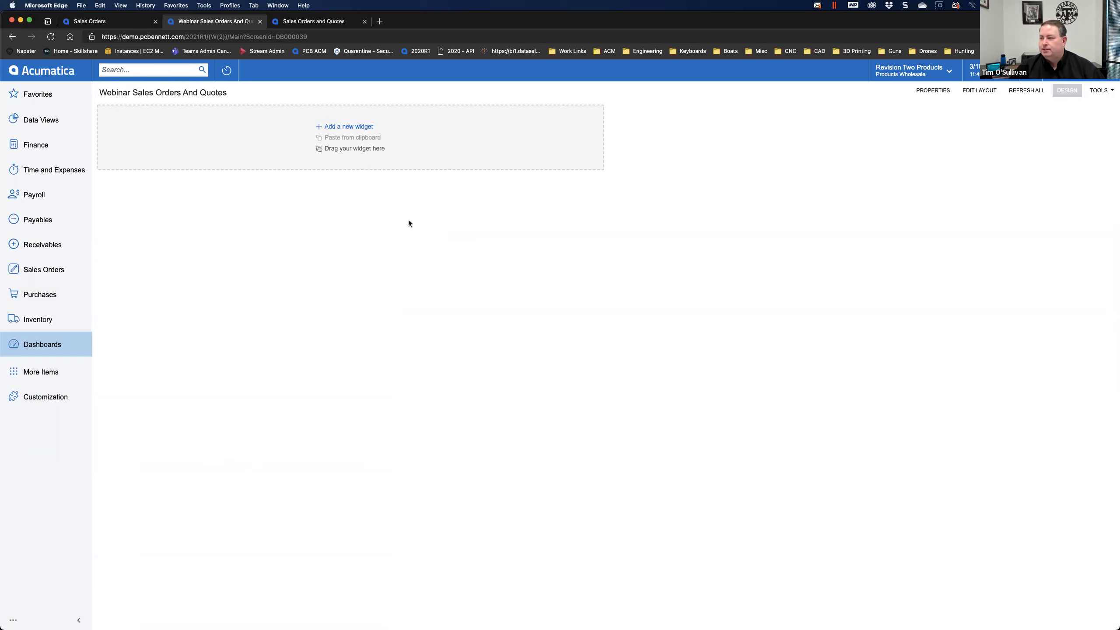
{"action": "left_click", "coordinate": [979, 90]}
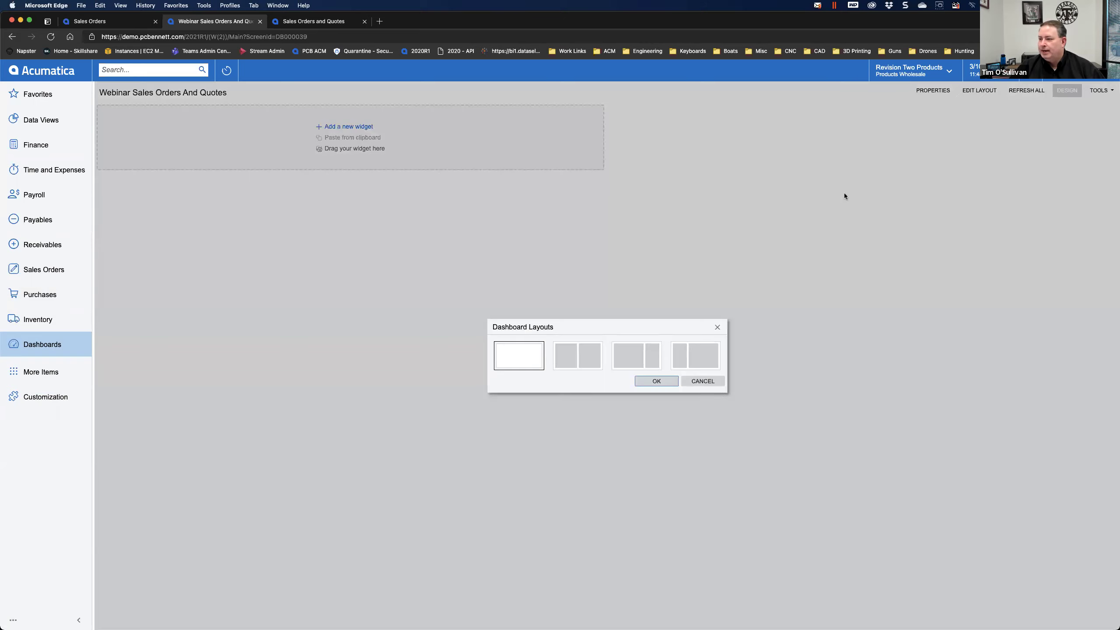
{"action": "left_click", "coordinate": [574, 355]}
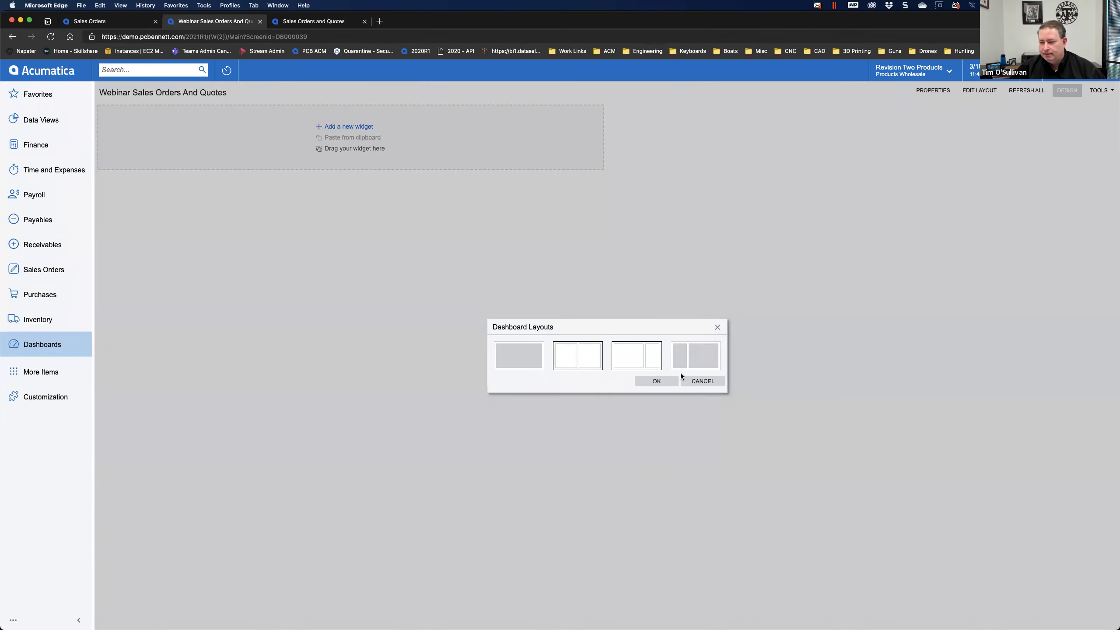
{"action": "left_click", "coordinate": [657, 381]}
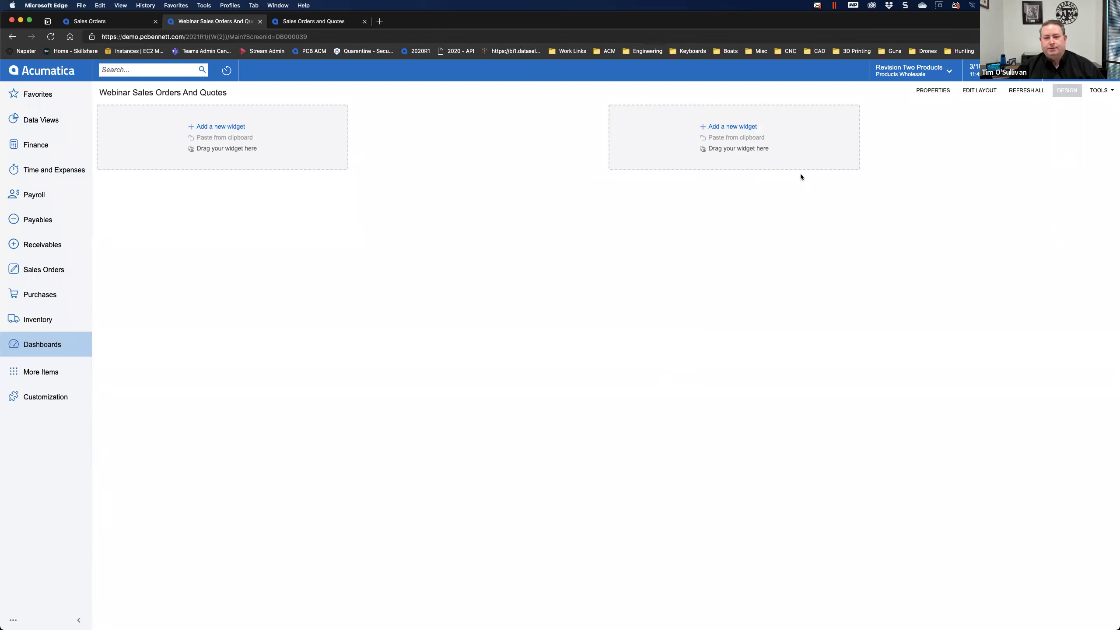
- Start adding a widget in the first column and examine the available widget types, from Data Table to Wiki Page
{"action": "left_click", "coordinate": [230, 128]}
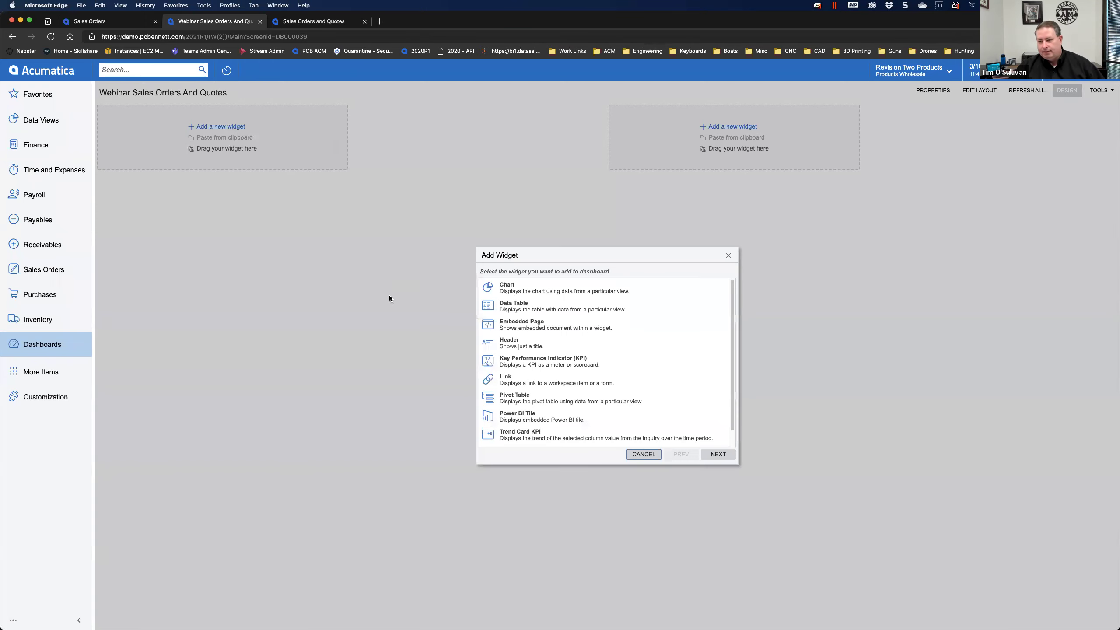
{"action": "left_click", "coordinate": [496, 330]}
{"action": "left_click", "coordinate": [542, 310]}
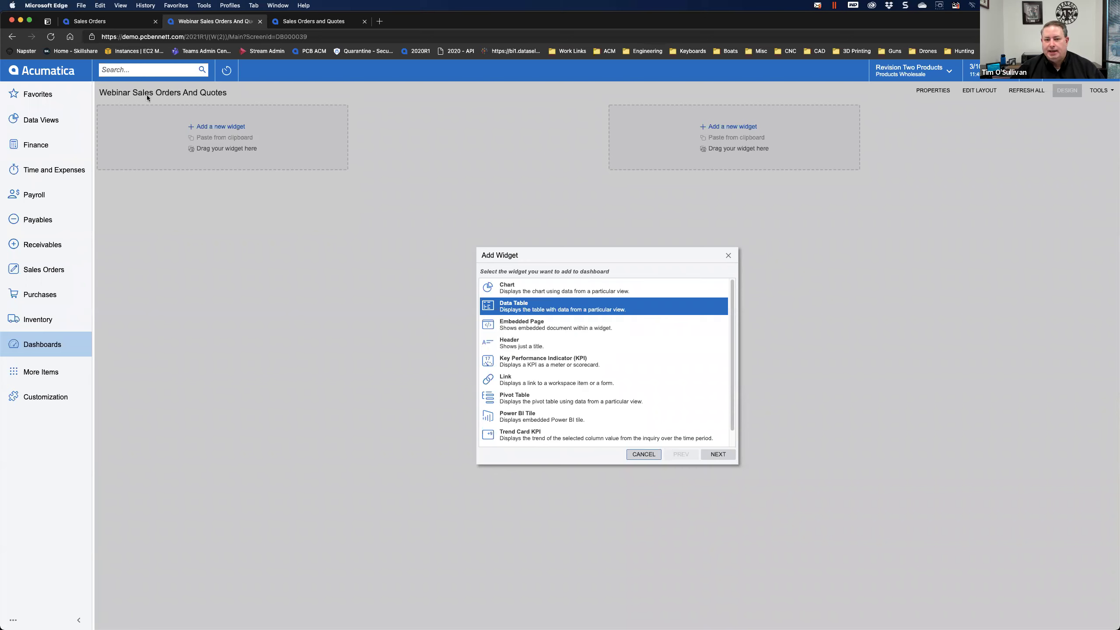
{"action": "left_click", "coordinate": [532, 366]}
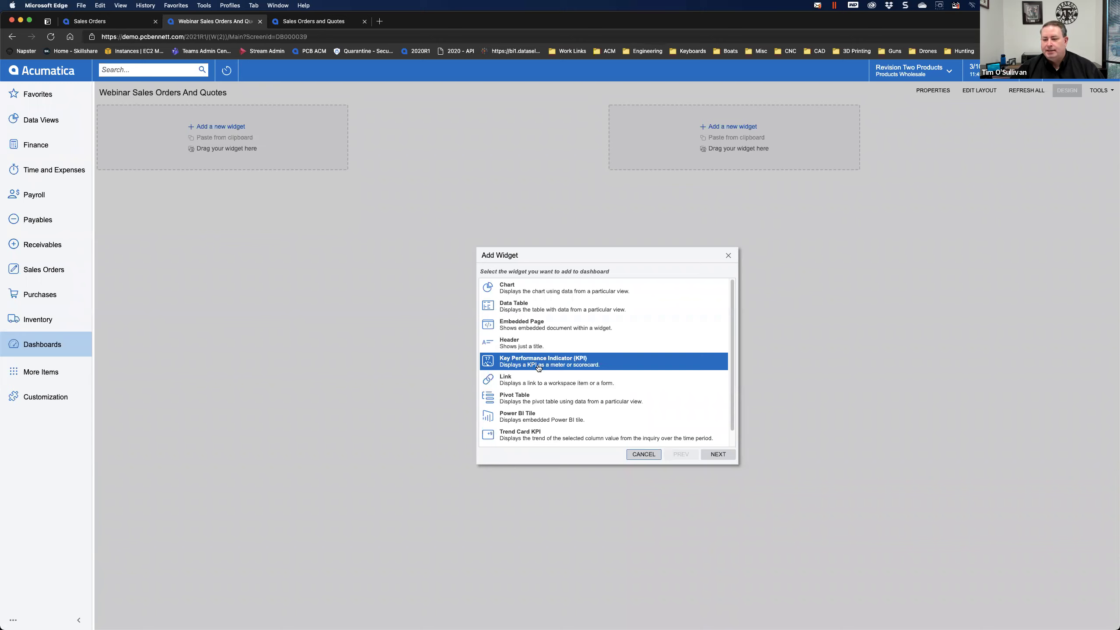
{"action": "left_click", "coordinate": [534, 386]}
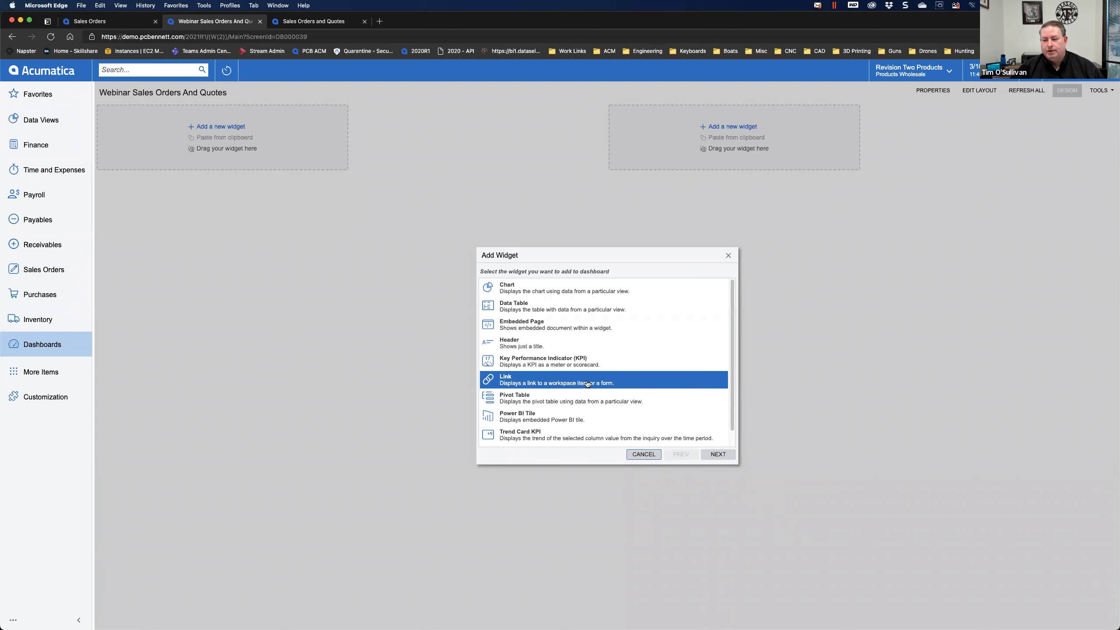
{"action": "left_click", "coordinate": [566, 401]}
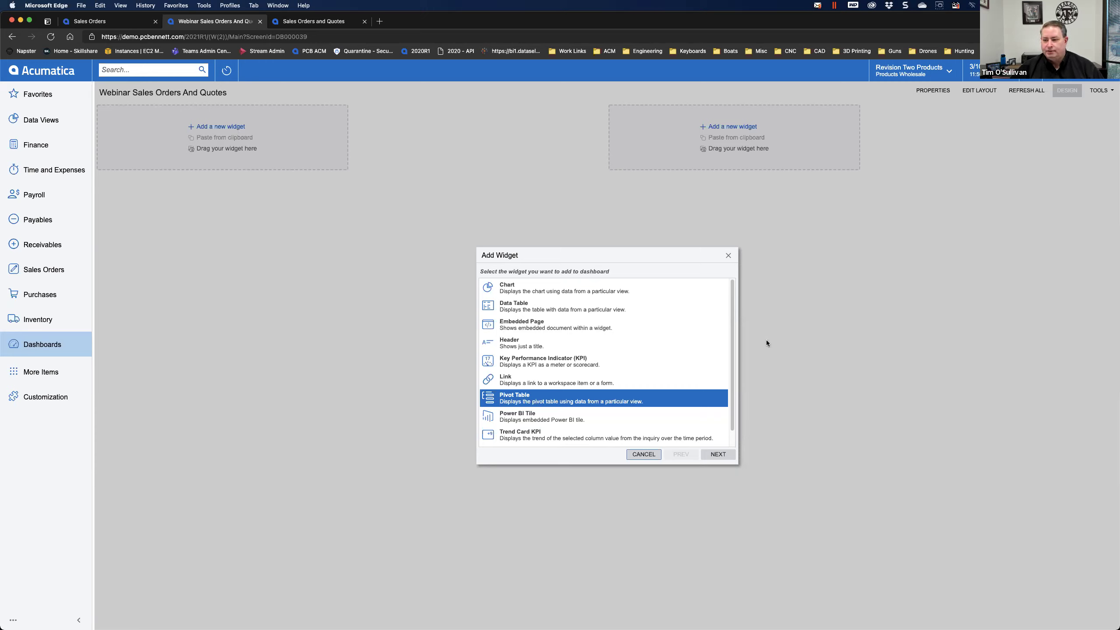
{"action": "scroll", "coordinate": [537, 404], "scroll_direction": "down", "scroll_amount": 1}
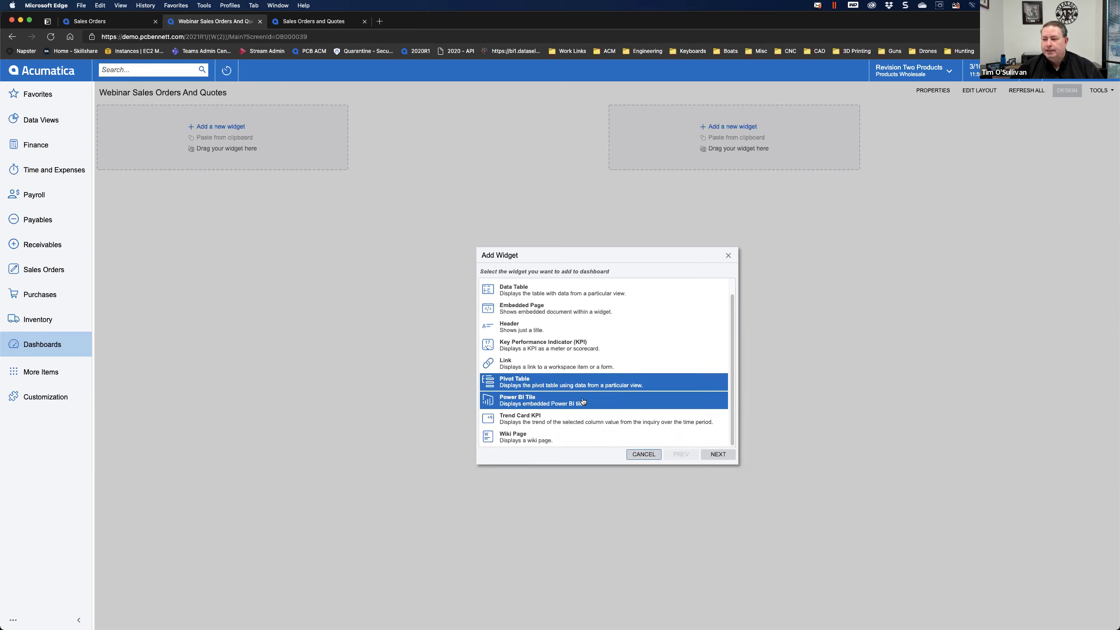
{"action": "left_click", "coordinate": [542, 405]}
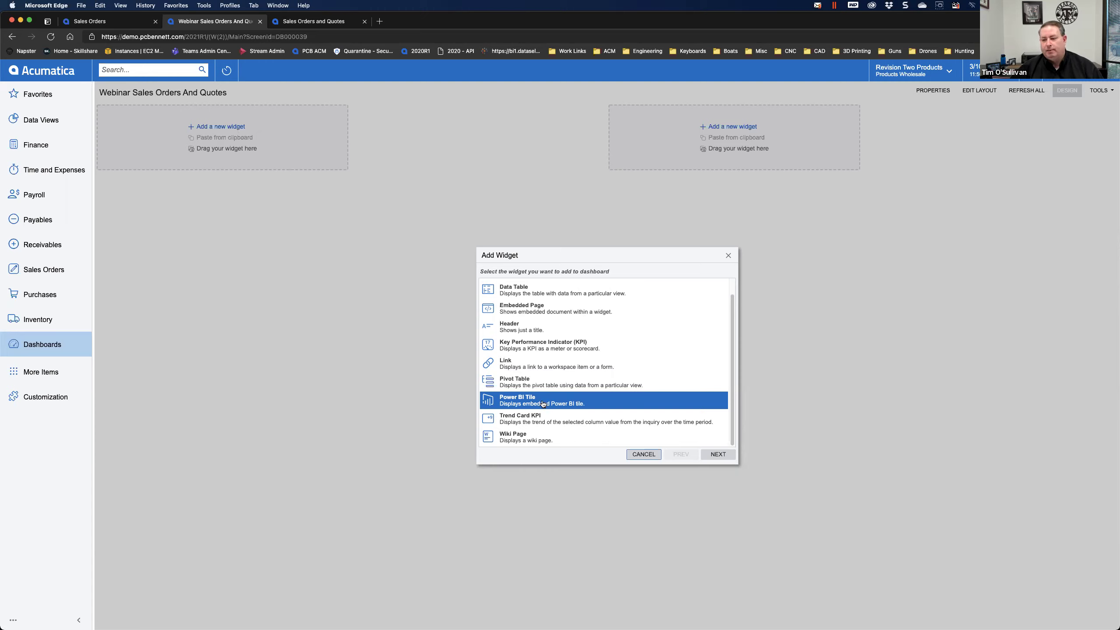
{"action": "left_click", "coordinate": [544, 425]}
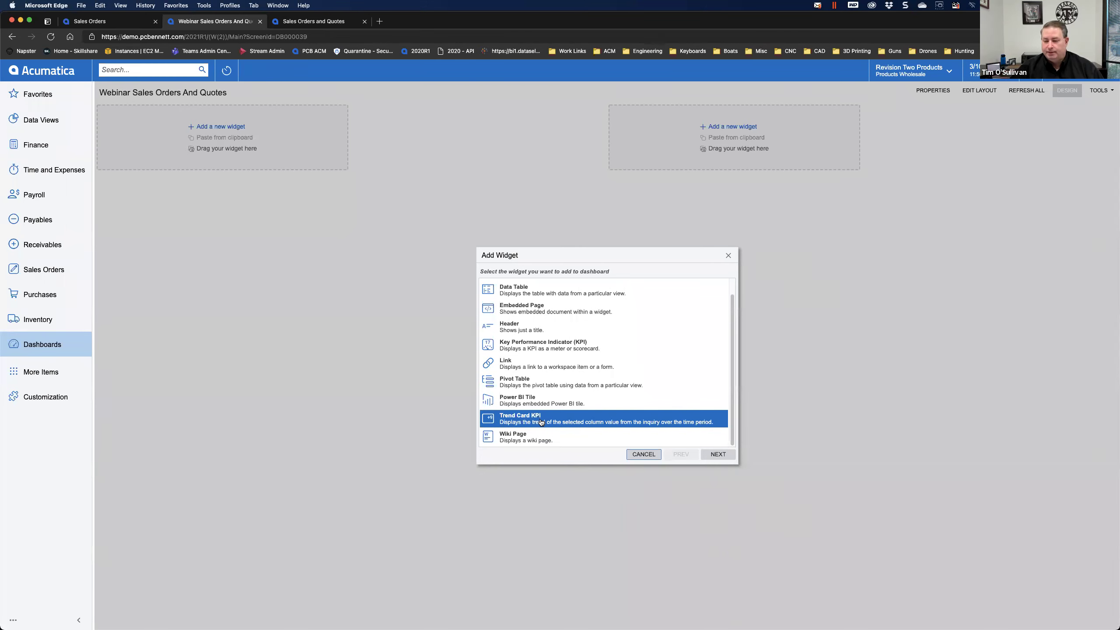
{"action": "left_click", "coordinate": [512, 438]}
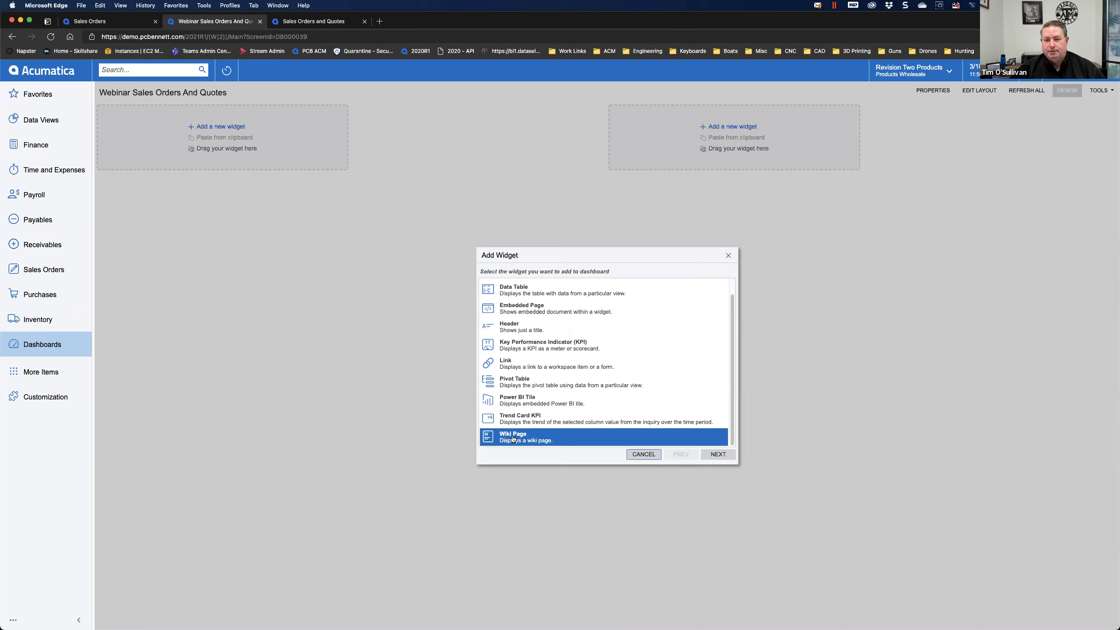
- Choose the Data Table widget and set its inquiry screen to Sales Orders and Quotes
{"action": "left_click", "coordinate": [536, 292]}
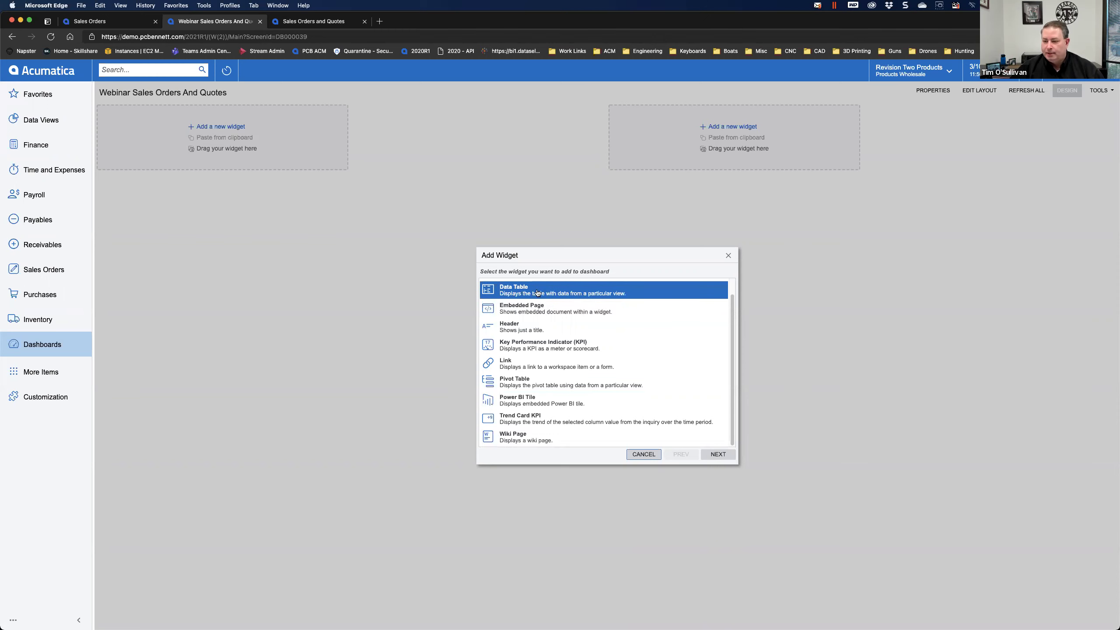
{"action": "left_click", "coordinate": [718, 454]}
{"action": "left_click", "coordinate": [566, 286]}
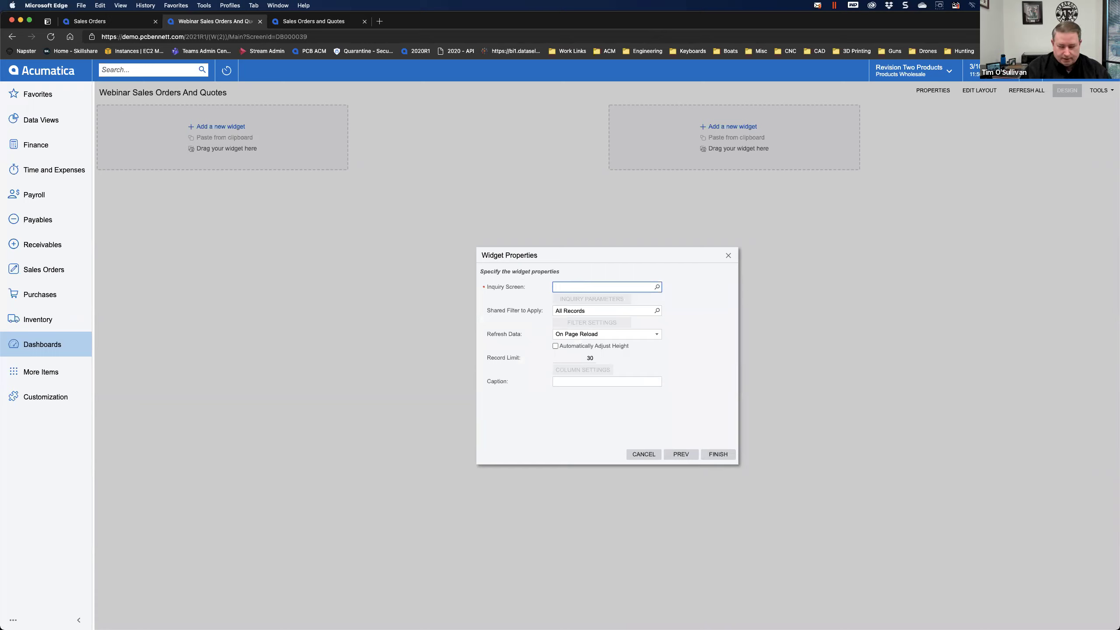
{"action": "left_click", "coordinate": [657, 287]}
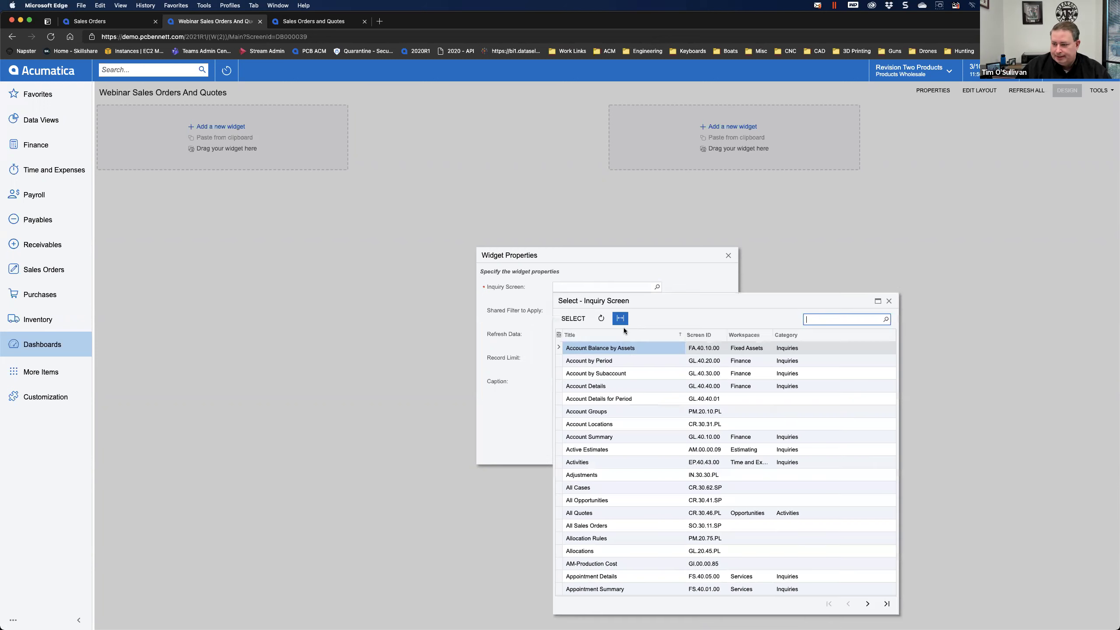
{"action": "type", "text": "sales "}
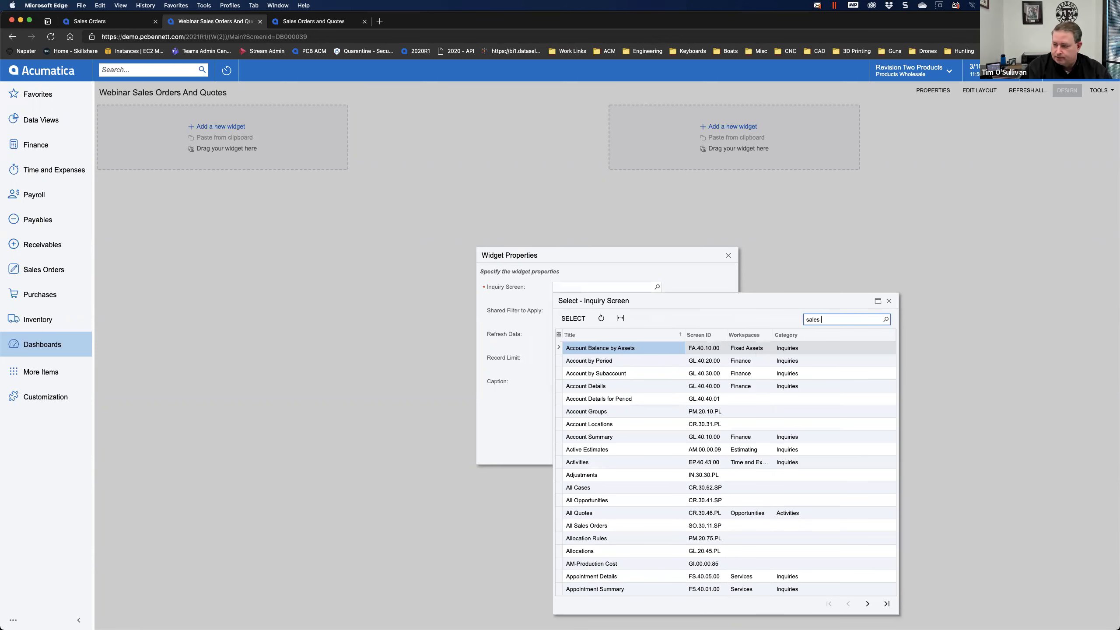
{"action": "type", "text": "order"}
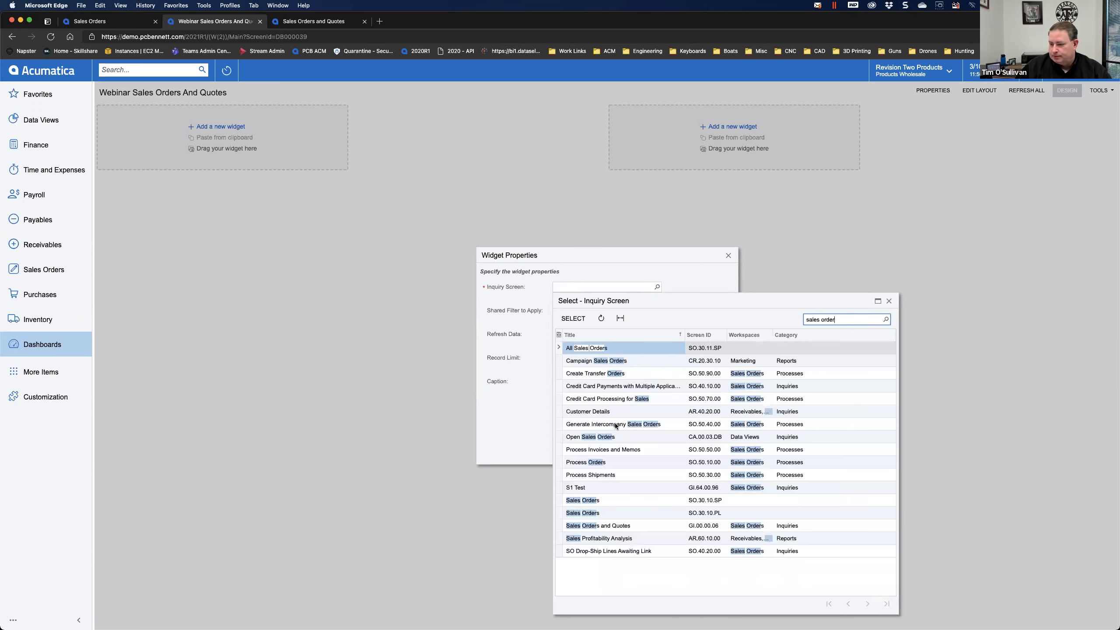
{"action": "double_click", "coordinate": [612, 527]}
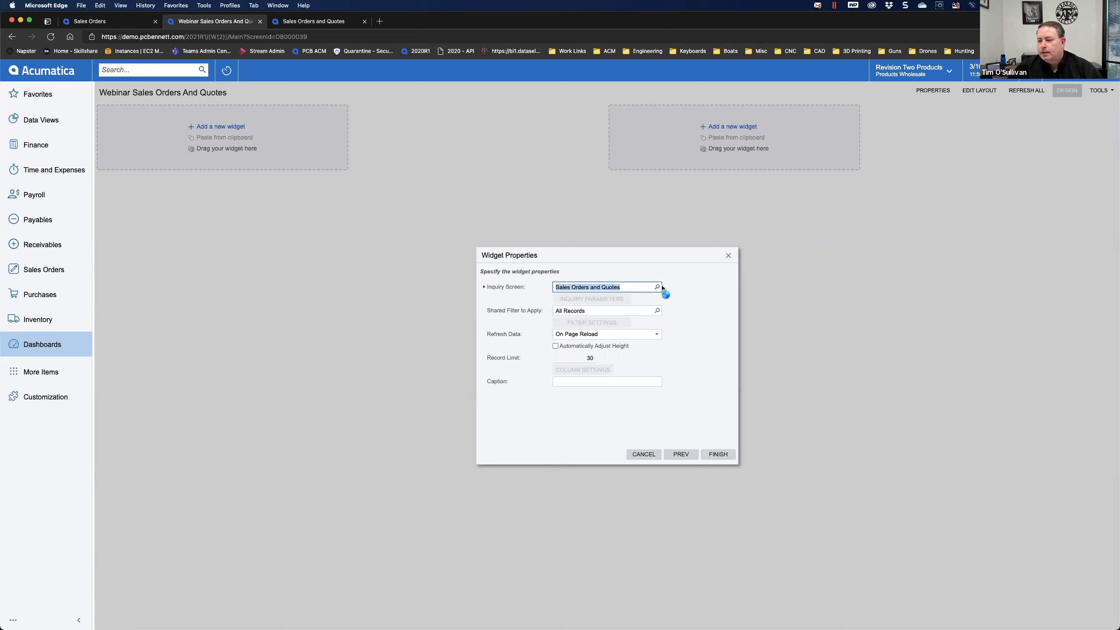
- Review the widget's inquiry parameters and shared filter choices, keeping the All Records filter
{"action": "left_click", "coordinate": [629, 300]}
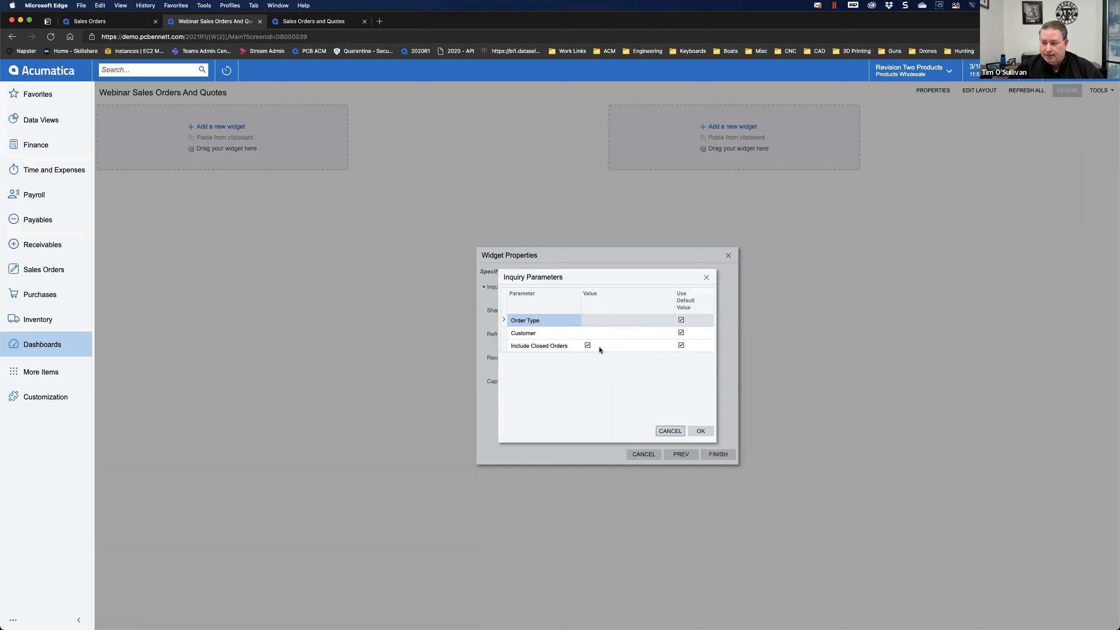
{"action": "left_click", "coordinate": [699, 434]}
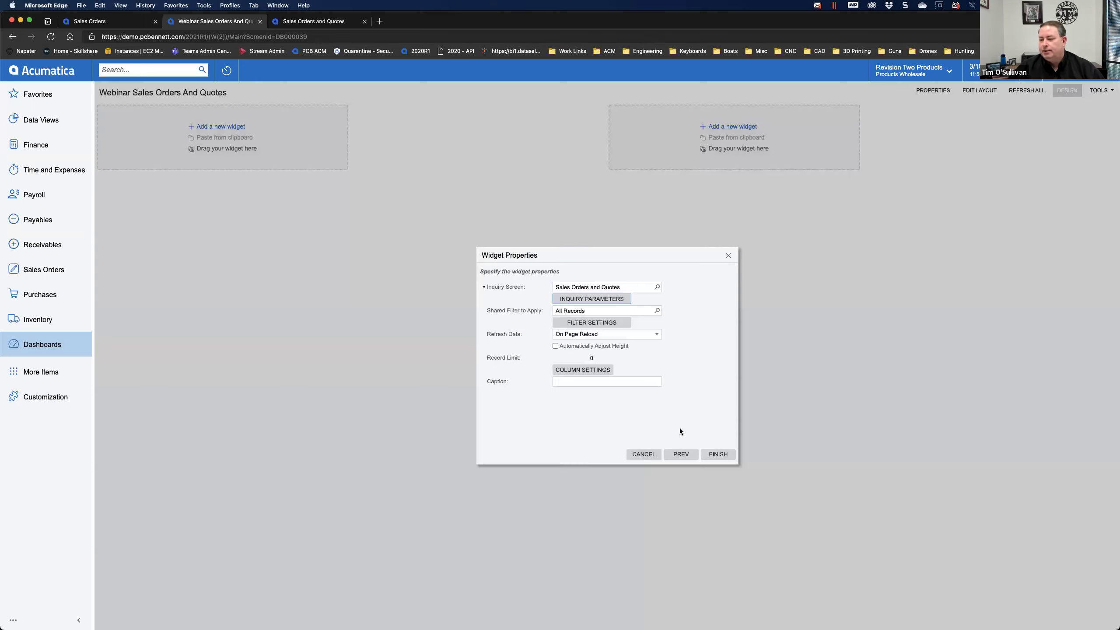
{"action": "left_click_drag", "start_coordinate": [573, 310], "coordinate": [555, 311]}
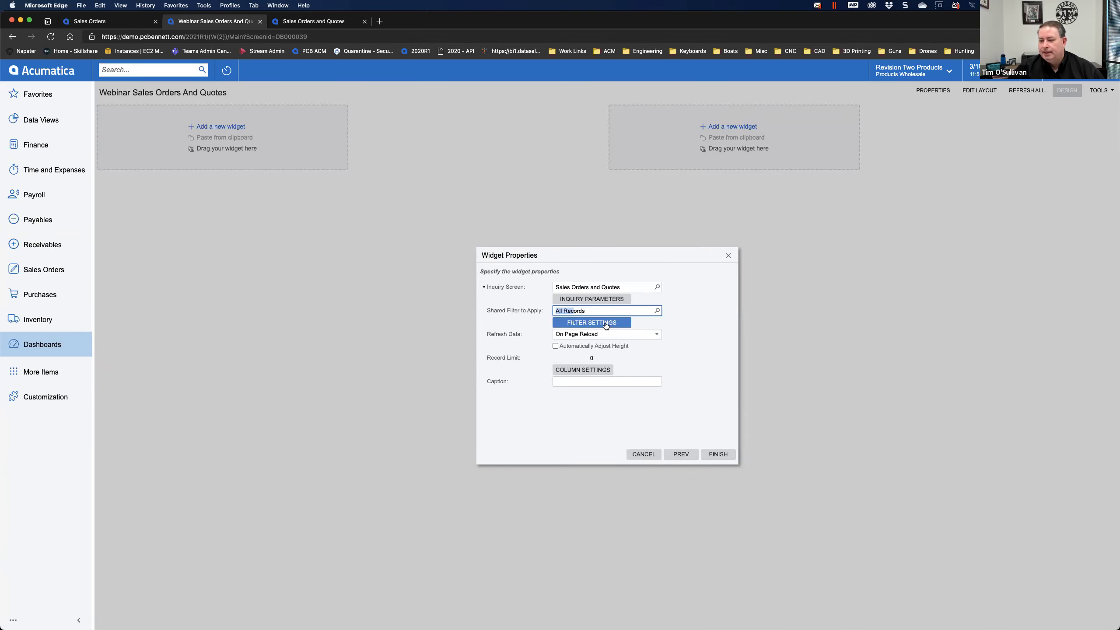
{"action": "left_click", "coordinate": [657, 311]}
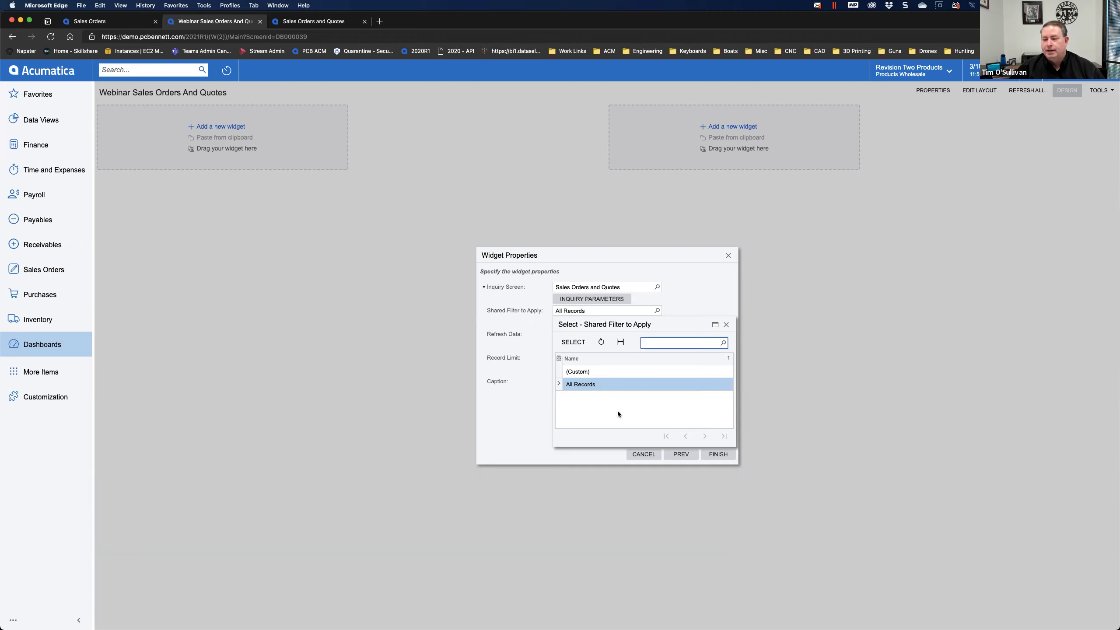
{"action": "left_click", "coordinate": [586, 386]}
{"action": "left_click", "coordinate": [529, 411]}
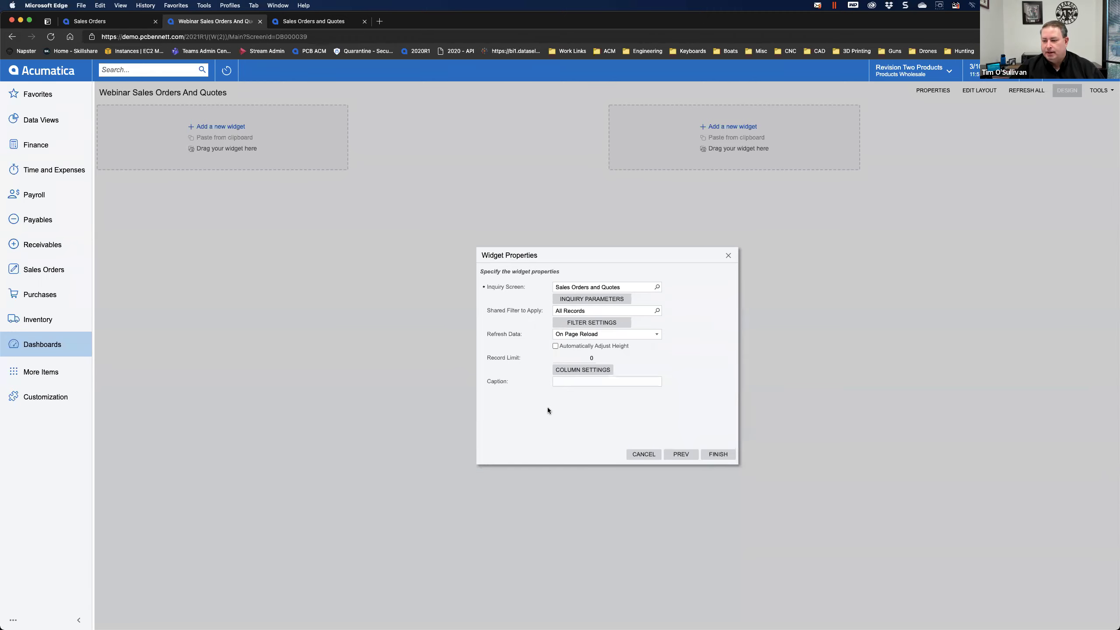
- Examine the widget's data refresh intervals, keeping On Page Reload
{"action": "left_click", "coordinate": [604, 333]}
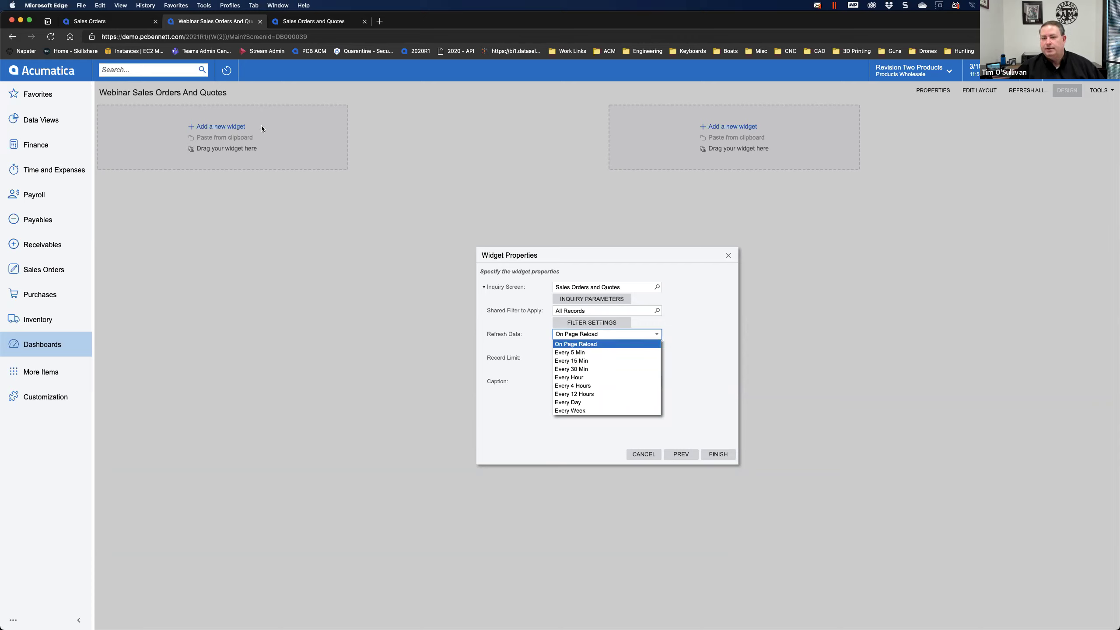
{"action": "left_click", "coordinate": [581, 345]}
{"action": "left_click", "coordinate": [586, 334]}
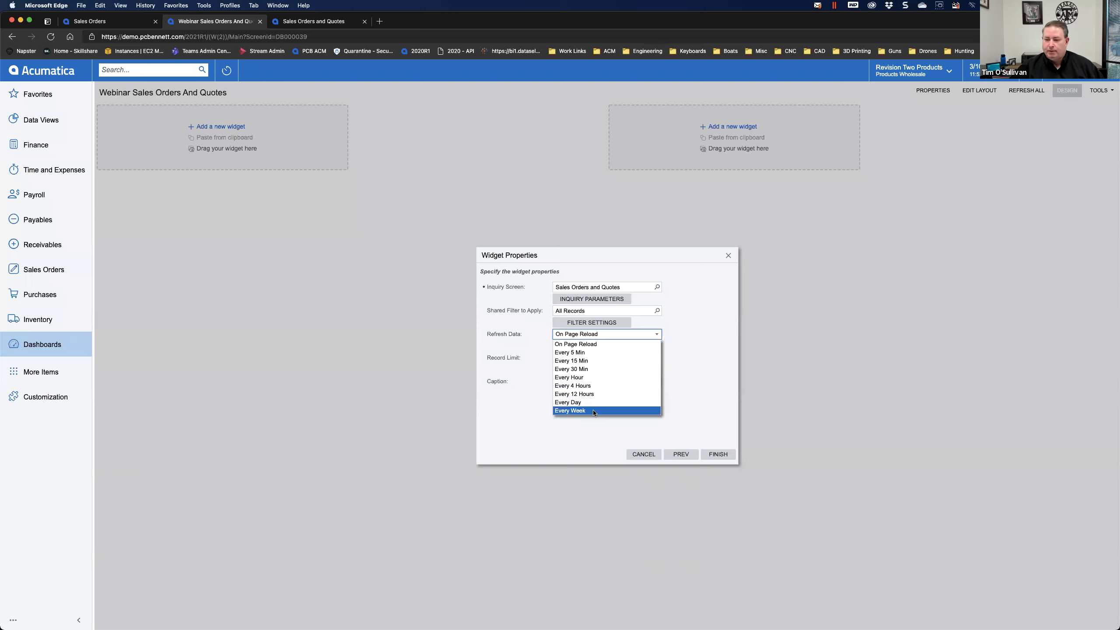
{"action": "left_click", "coordinate": [721, 363]}
{"action": "left_click", "coordinate": [588, 335]}
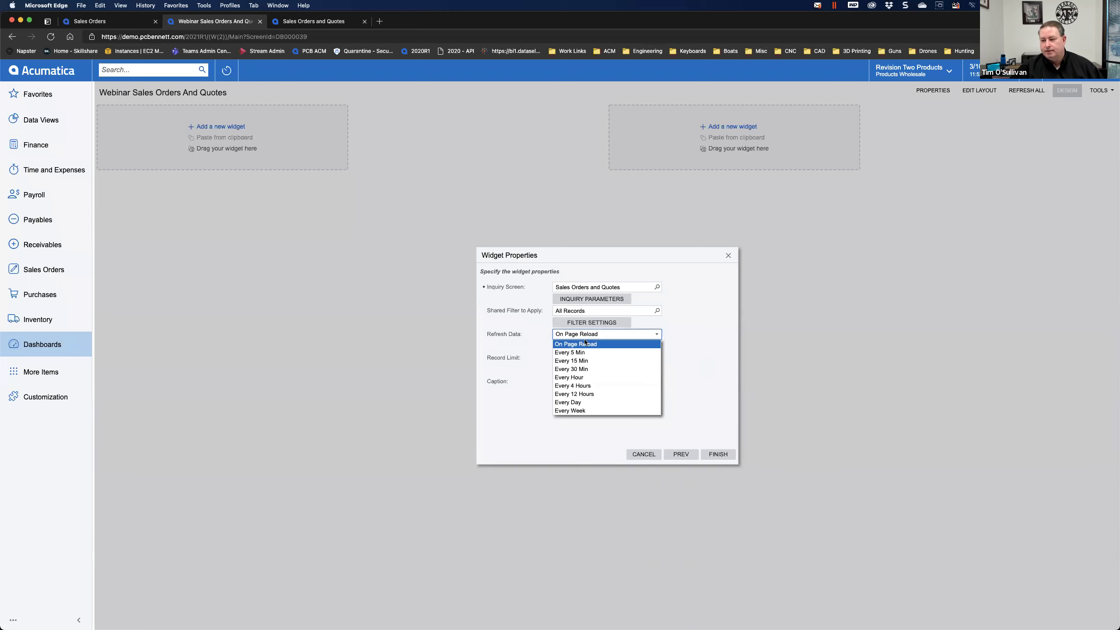
- Enable automatic height adjustment for the data table widget and set its record limit to 10
{"action": "left_click", "coordinate": [714, 350]}
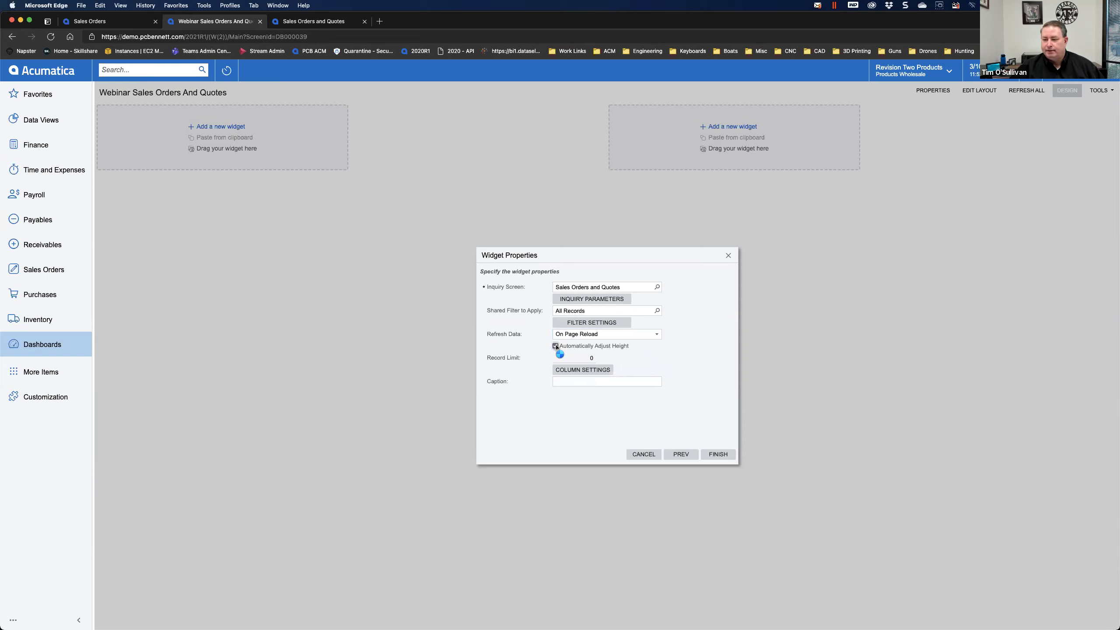
{"action": "key", "text": "Tab"}
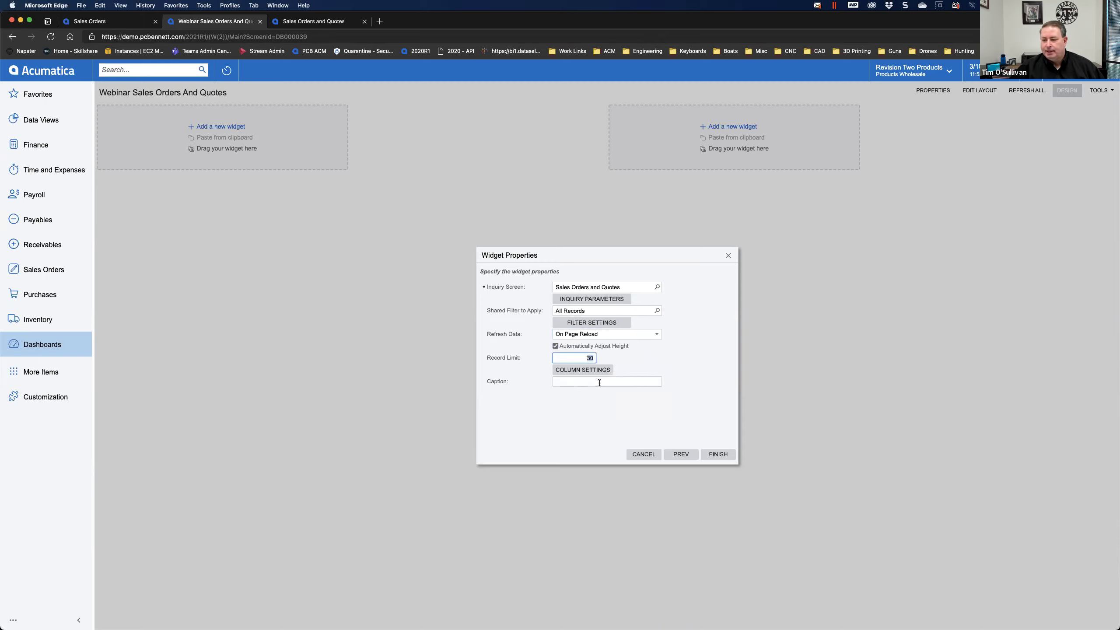
{"action": "type", "text": "10"}
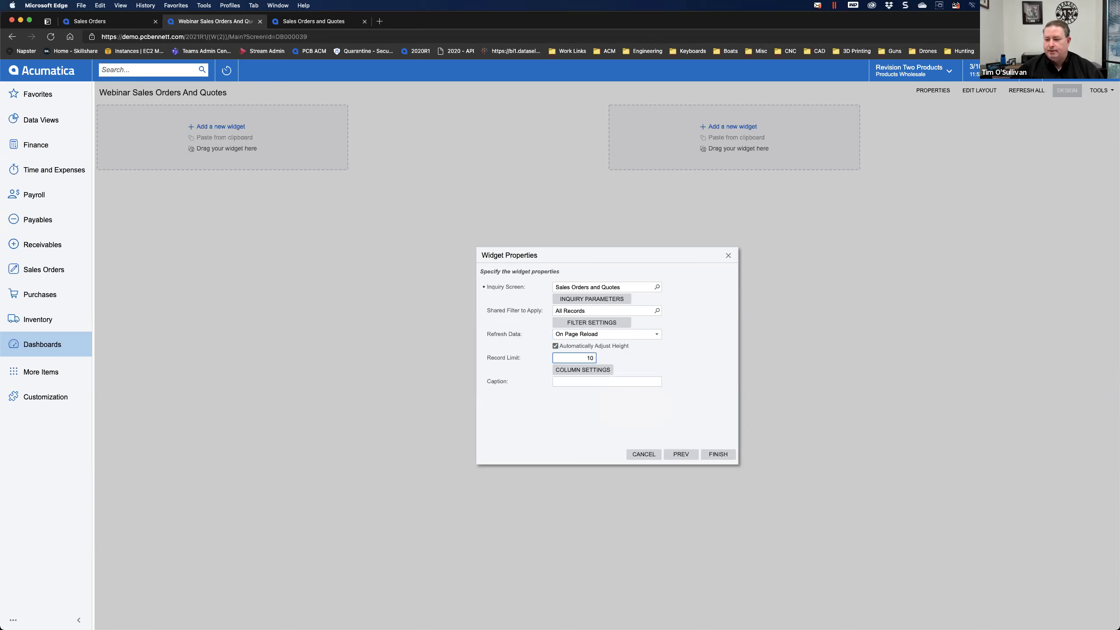
{"action": "left_click", "coordinate": [616, 396]}
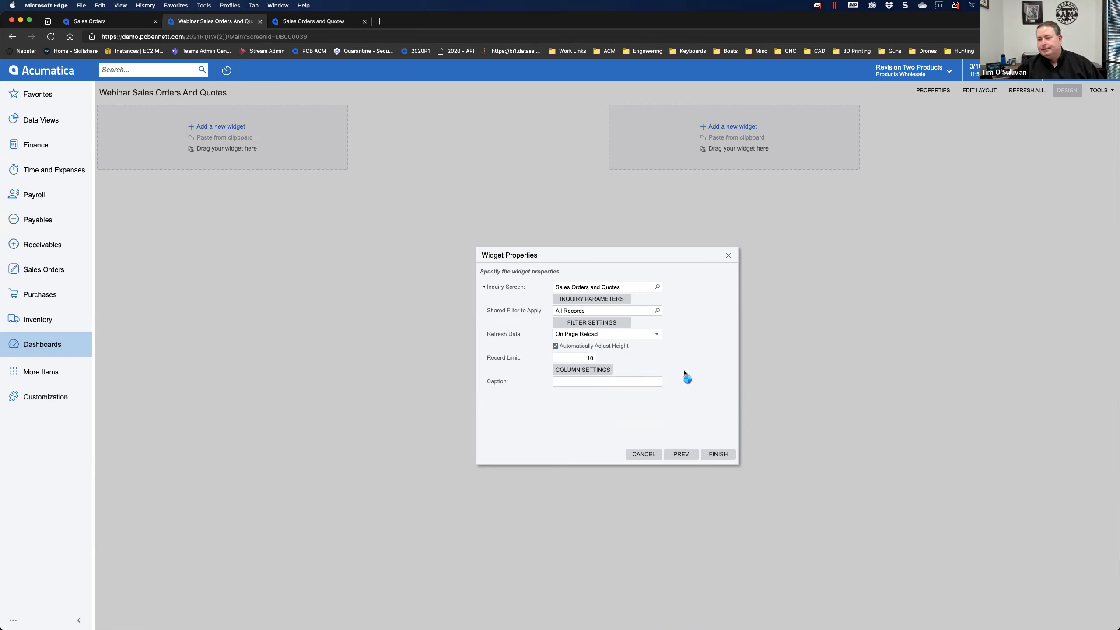
- Open the widget's column settings and remove Order Type, Order Nbr. and Status from the selected columns
{"action": "left_click", "coordinate": [594, 370]}
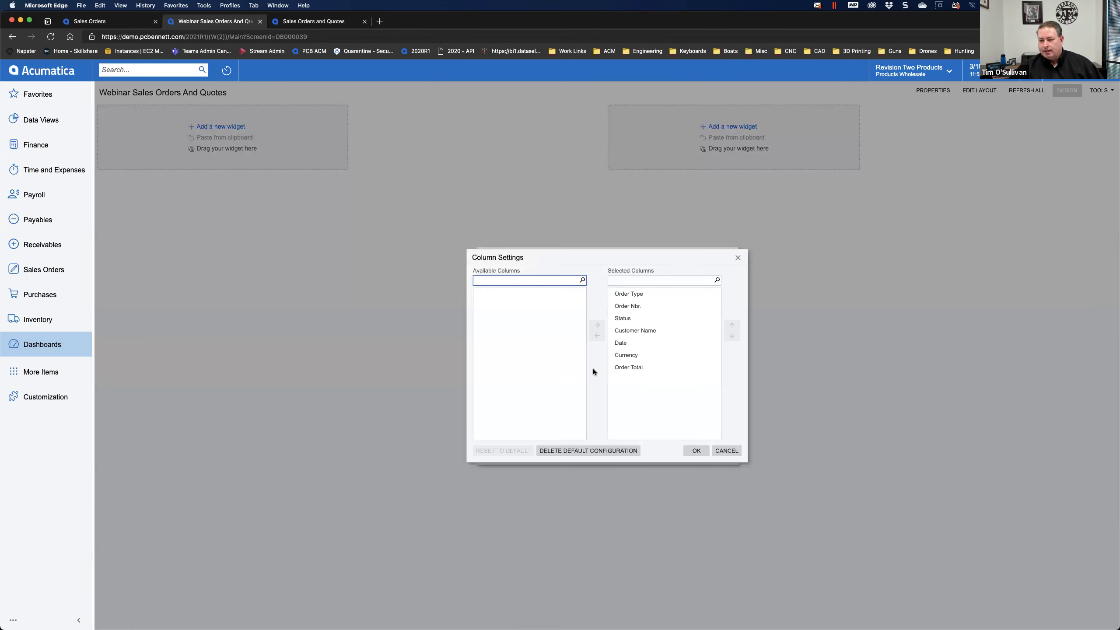
{"action": "left_click", "coordinate": [622, 318]}
{"action": "left_click", "coordinate": [619, 332]}
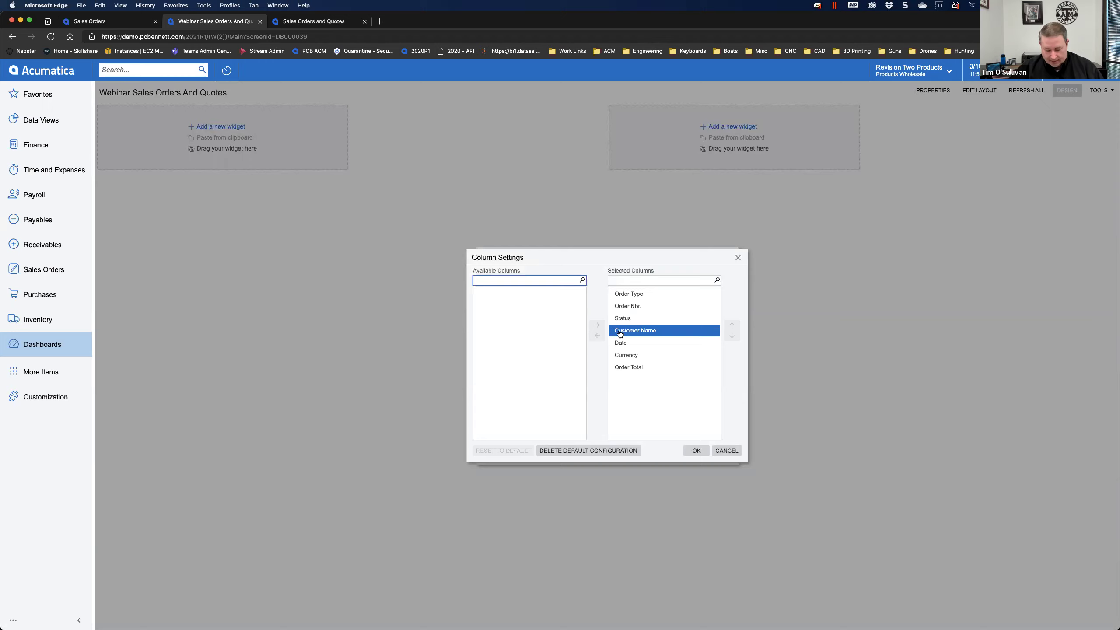
{"action": "left_click", "coordinate": [620, 343]}
{"action": "left_click", "coordinate": [626, 368]}
{"action": "left_click", "coordinate": [627, 305]}
{"action": "left_click", "coordinate": [627, 295]}
{"action": "left_click", "coordinate": [629, 307], "text": "shift"}
{"action": "left_click", "coordinate": [631, 318], "text": "shift"}
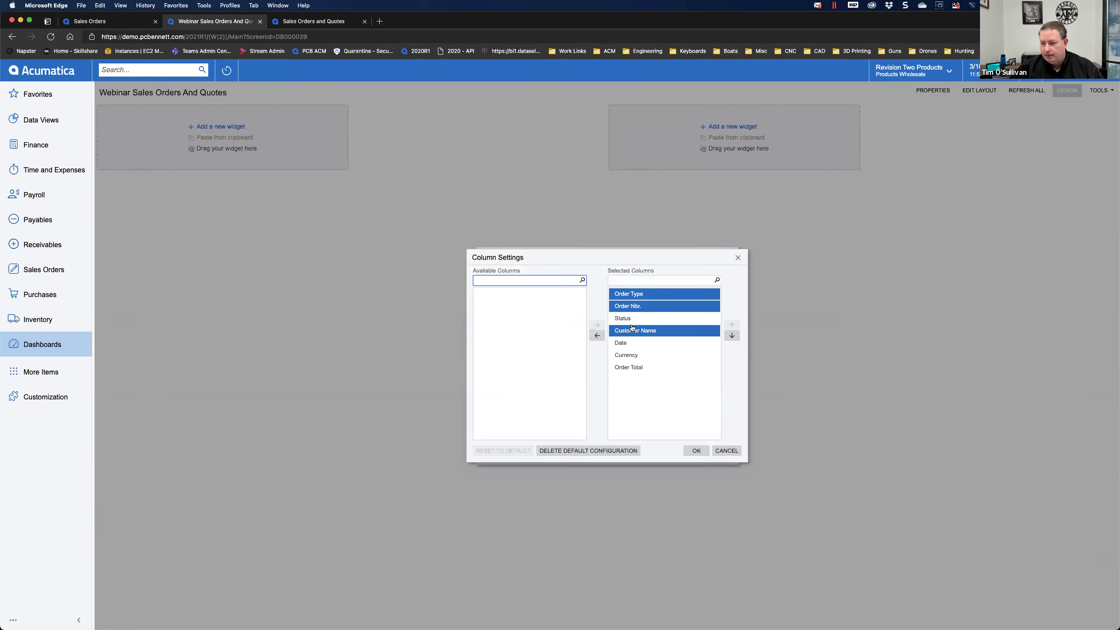
{"action": "left_click", "coordinate": [597, 334]}
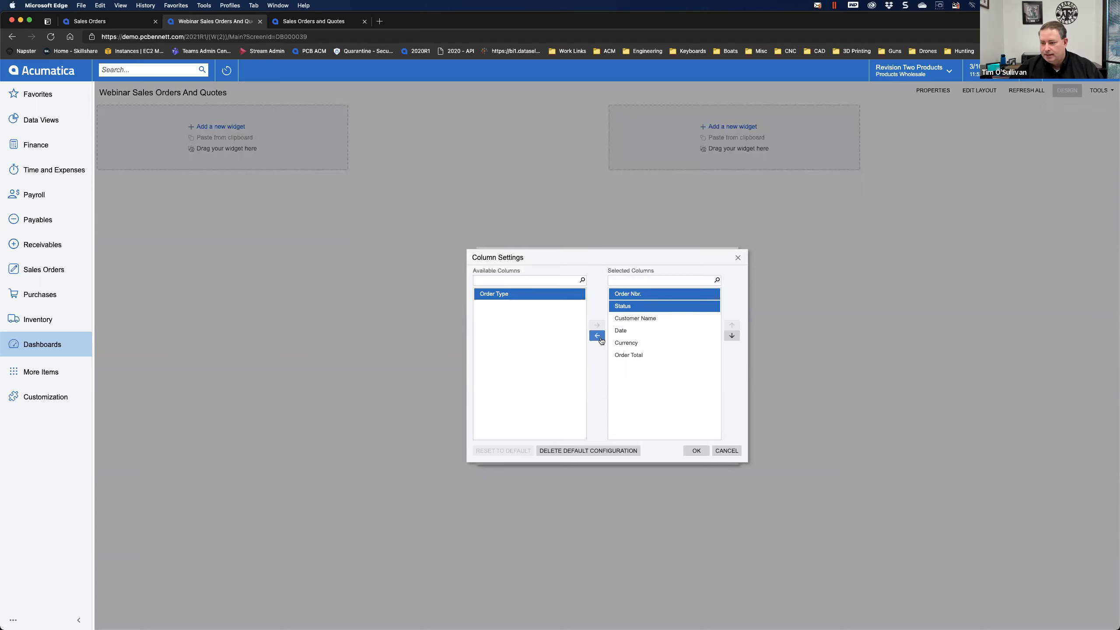
{"action": "left_click", "coordinate": [600, 334]}
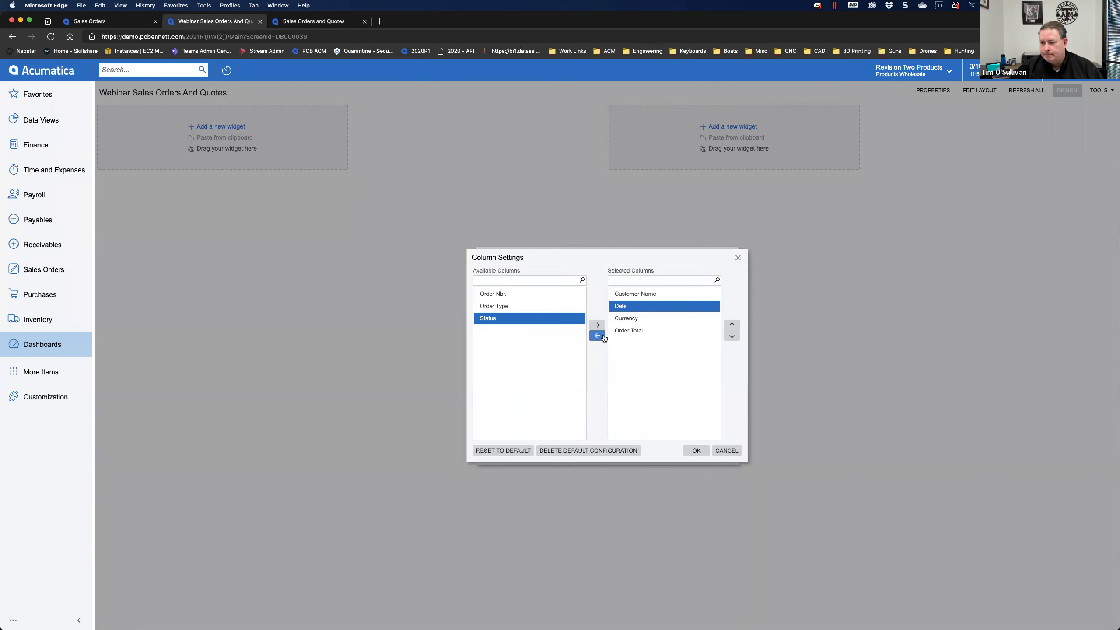
- Remove Date and Currency from the selected columns, keeping only Customer Name and Order Total
{"action": "left_click", "coordinate": [598, 335]}
{"action": "left_click", "coordinate": [632, 308]}
{"action": "left_click", "coordinate": [605, 335]}
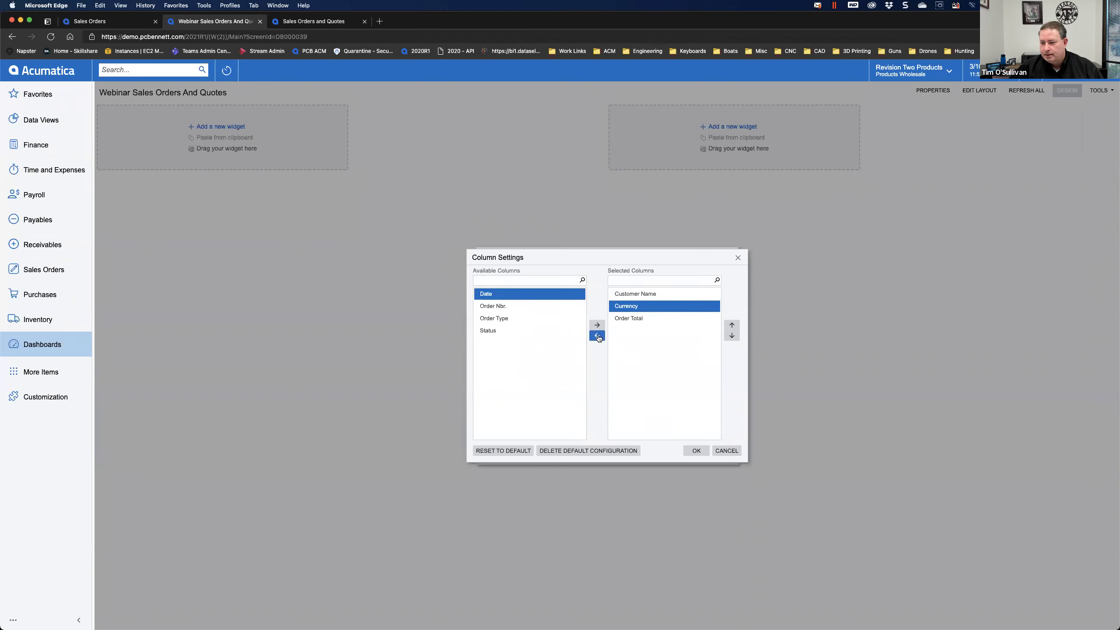
{"action": "left_click", "coordinate": [624, 294]}
{"action": "left_click", "coordinate": [629, 306]}
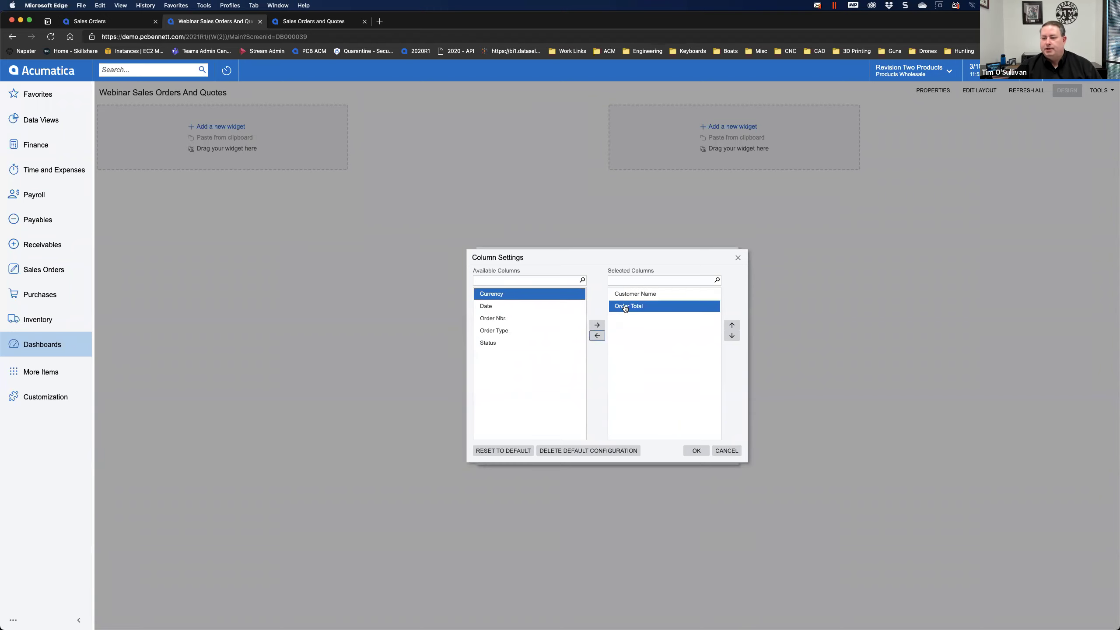
{"action": "left_click", "coordinate": [696, 421]}
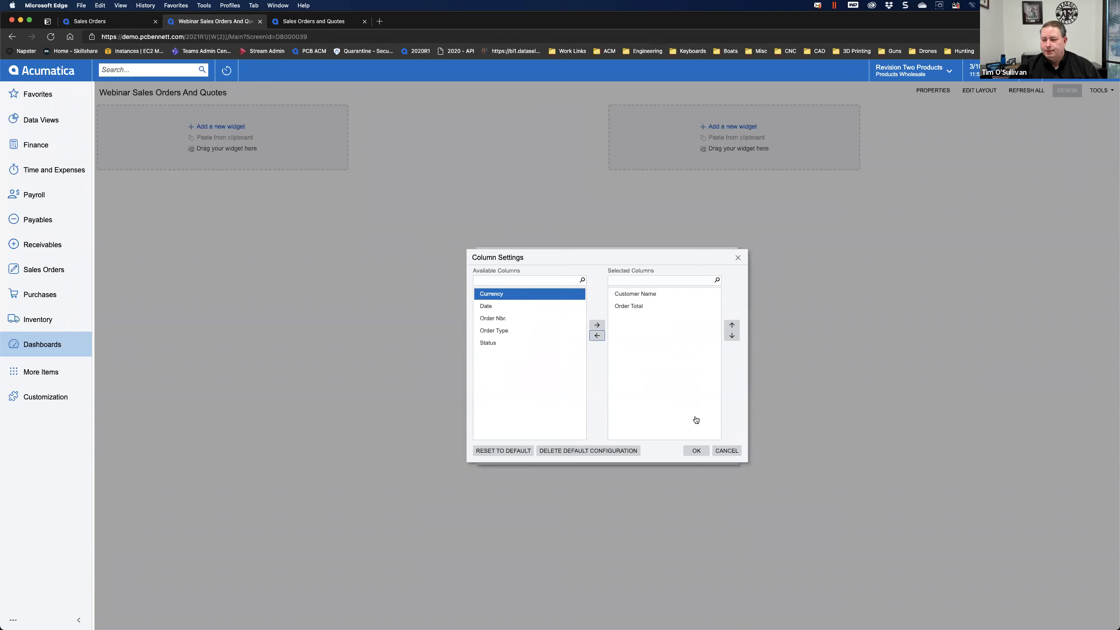
- Apply the column selection, caption the data table widget "Webinar Sales Orders and Quotes", add it to the dashboard and widen it
{"action": "left_click", "coordinate": [697, 450]}
{"action": "left_click", "coordinate": [569, 381]}
{"action": "type", "text": "Webinar Sales Or"}
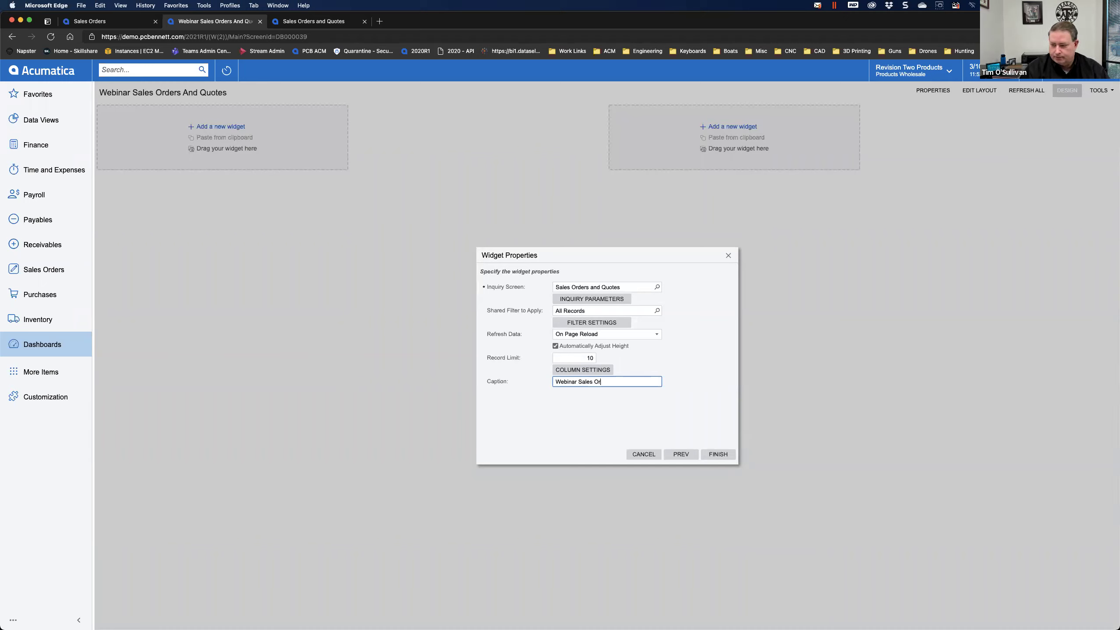
{"action": "type", "text": "ders and Quotes"}
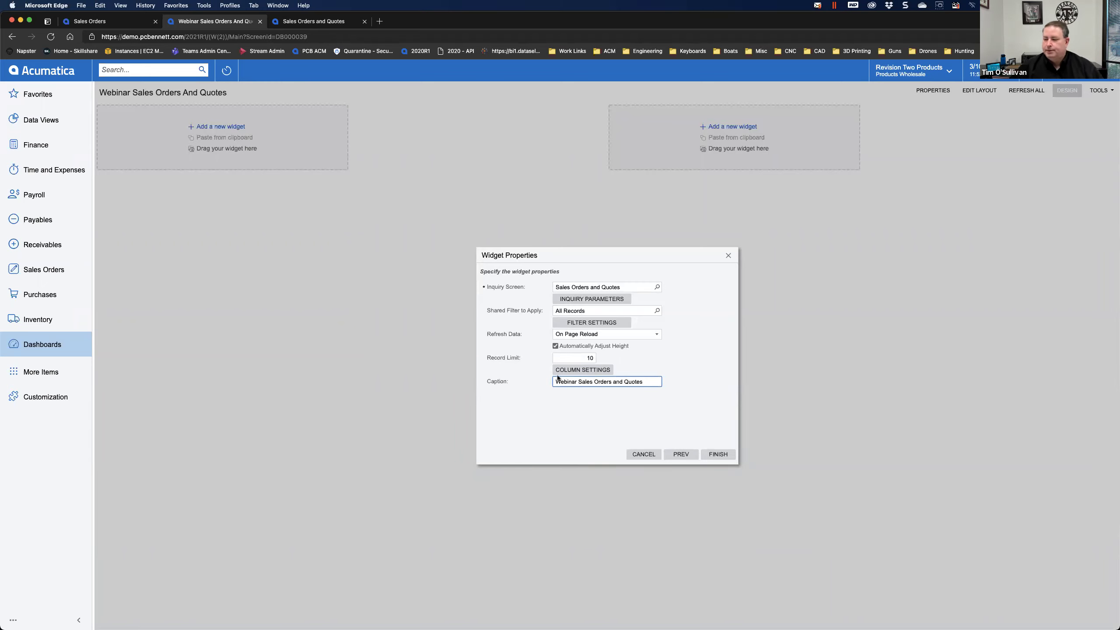
{"action": "left_click", "coordinate": [720, 454]}
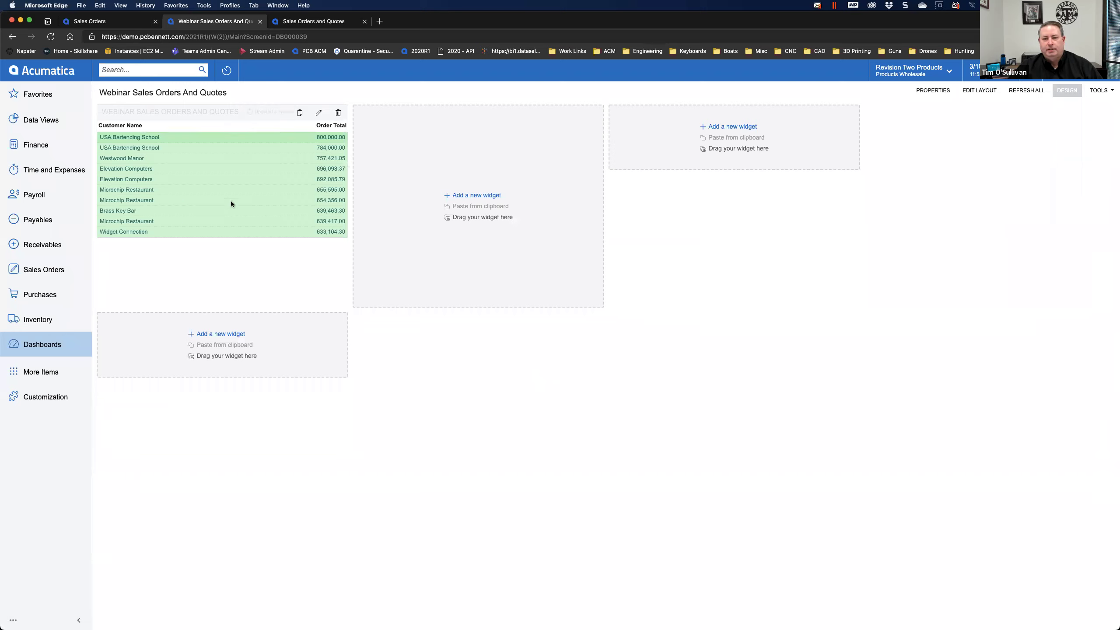
{"action": "left_click_drag", "start_coordinate": [347, 177], "coordinate": [437, 179]}
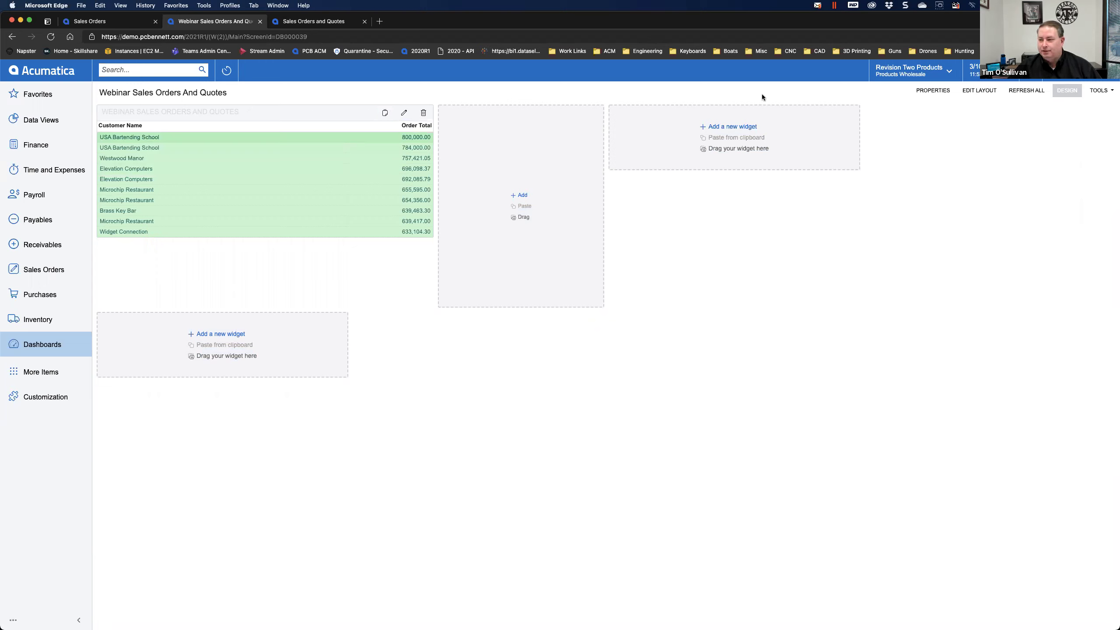
{"action": "left_click", "coordinate": [755, 127]}
{"action": "left_click", "coordinate": [540, 292]}
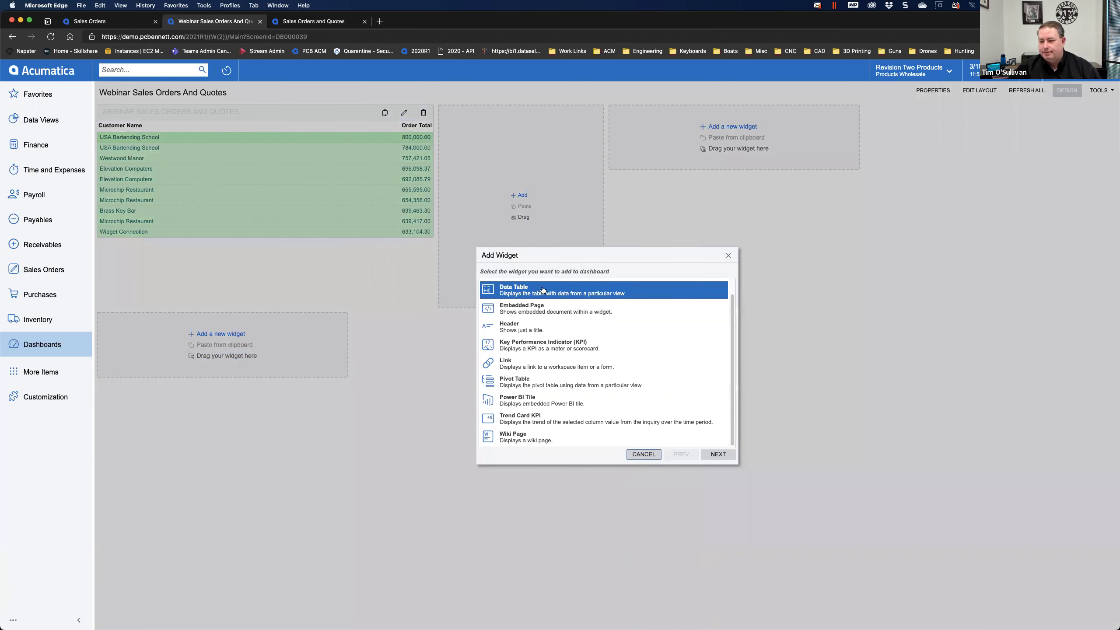
{"action": "left_click", "coordinate": [718, 454]}
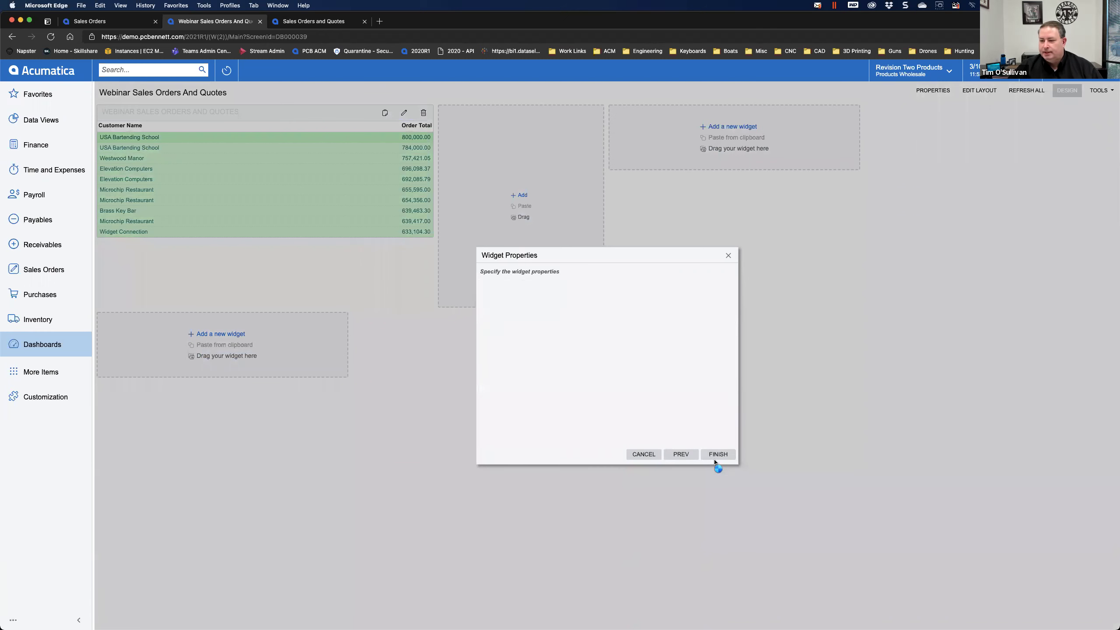
{"action": "left_click", "coordinate": [656, 286]}
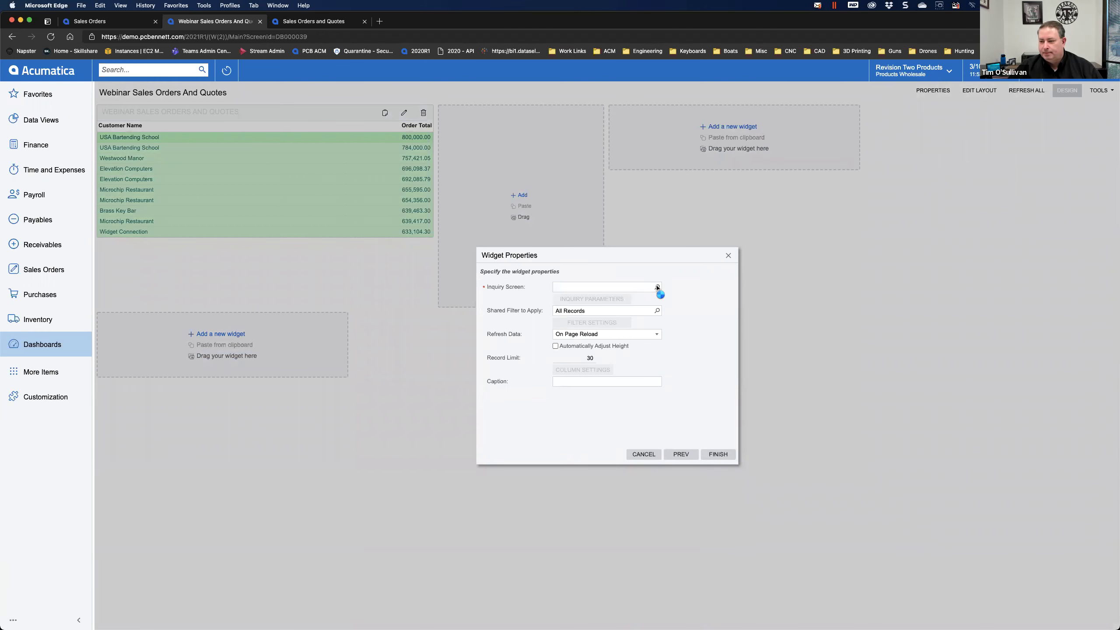
{"action": "type", "text": "sale"}
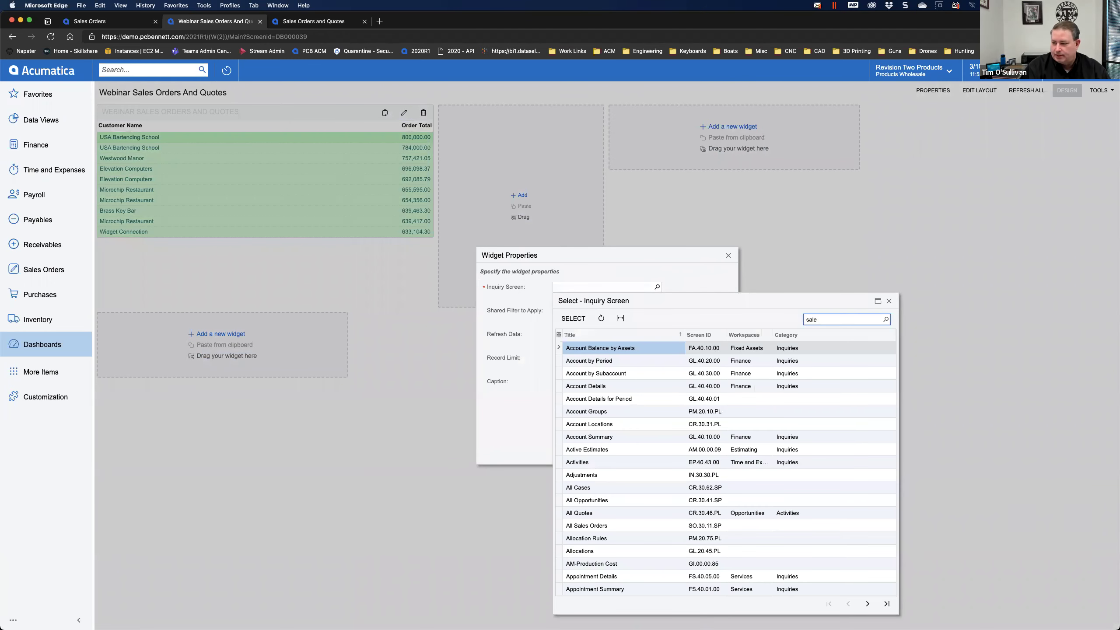
{"action": "type", "text": "s orders"}
{"action": "key", "text": "Return"}
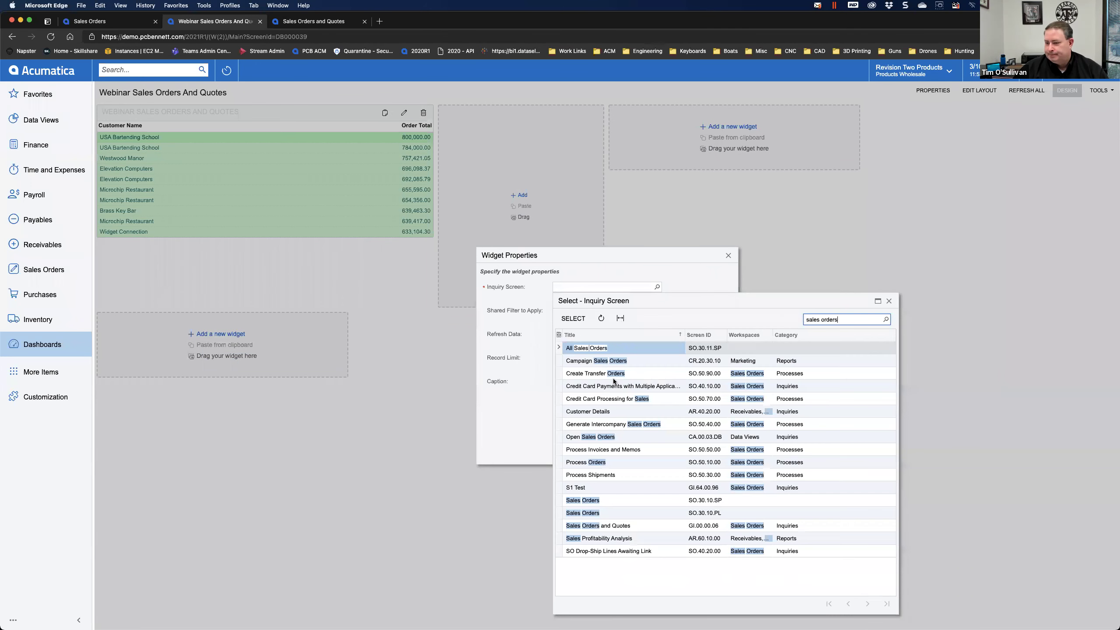
{"action": "double_click", "coordinate": [598, 525]}
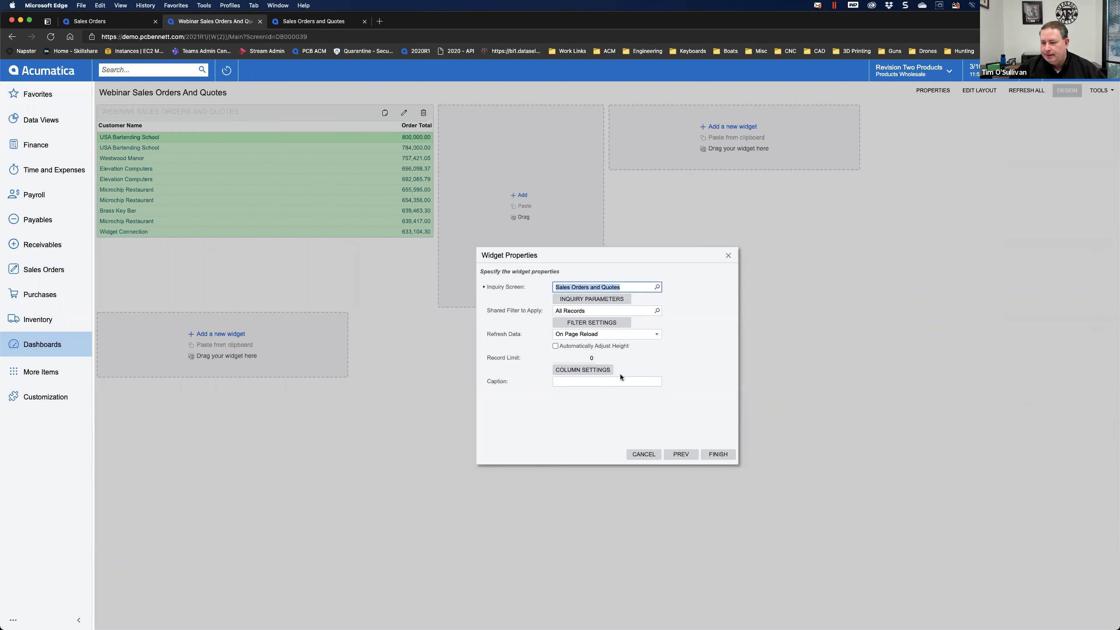
{"action": "left_click", "coordinate": [643, 454]}
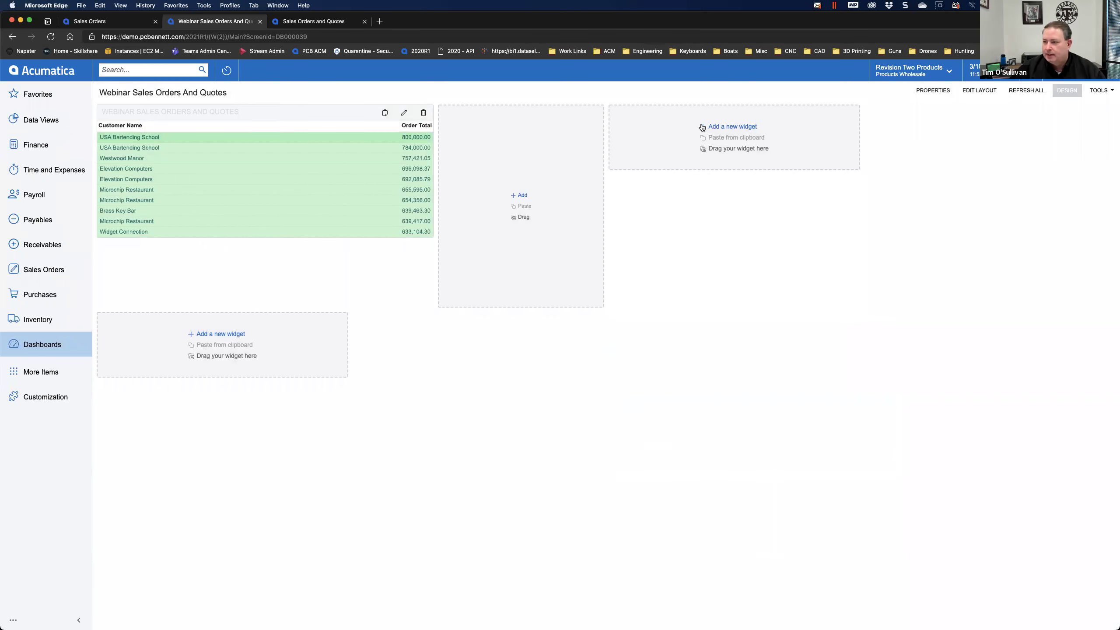
- Start a Chart widget in the second dashboard column based on the Sales Orders and Quotes inquiry
{"action": "left_click", "coordinate": [726, 127]}
{"action": "left_click", "coordinate": [564, 331]}
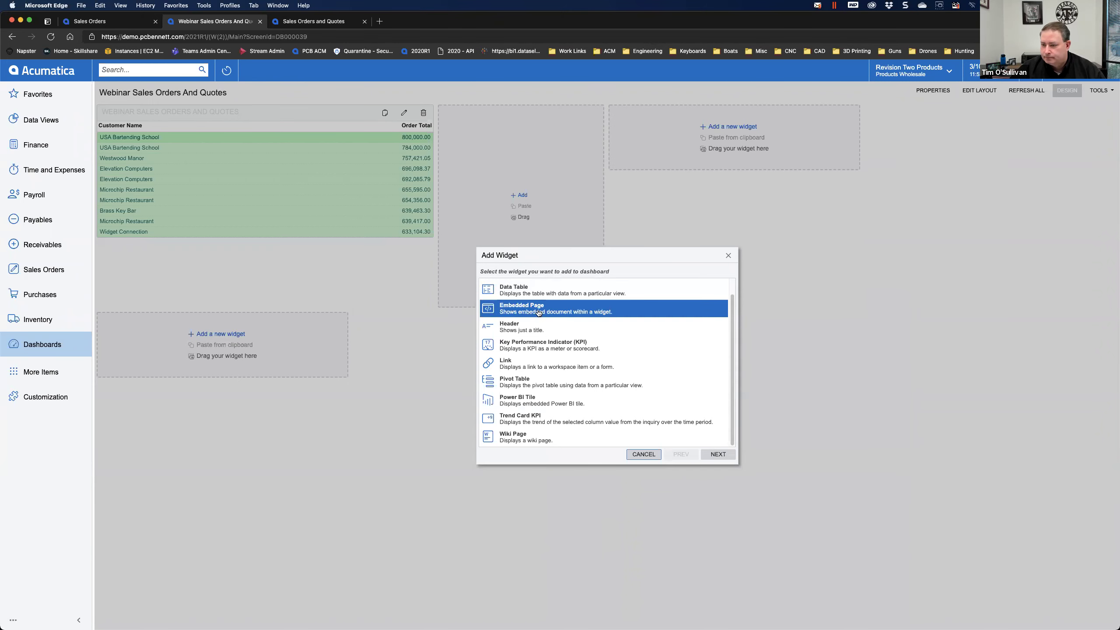
{"action": "scroll", "coordinate": [535, 309], "scroll_direction": "up", "scroll_amount": 1}
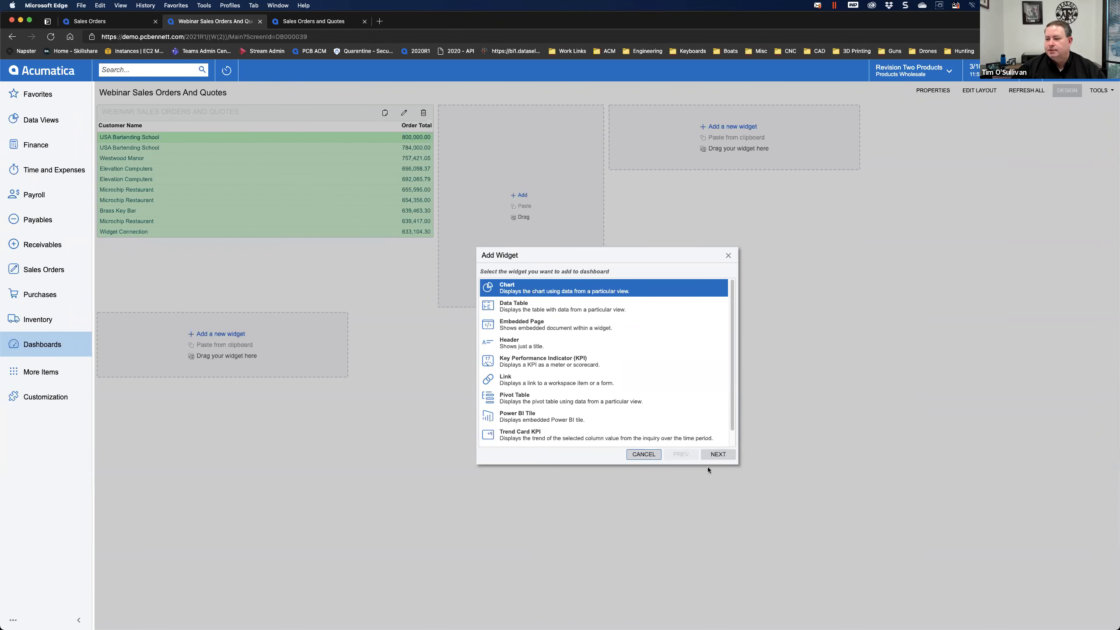
{"action": "left_click", "coordinate": [718, 454]}
{"action": "left_click", "coordinate": [636, 286]}
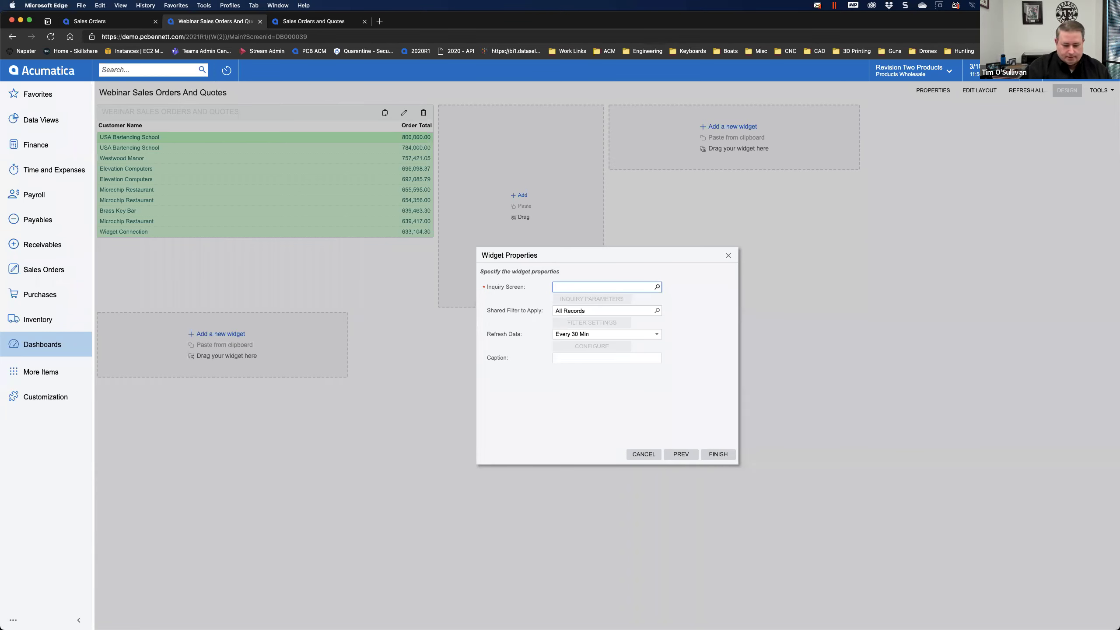
{"action": "left_click", "coordinate": [656, 287]}
{"action": "type", "text": "s"}
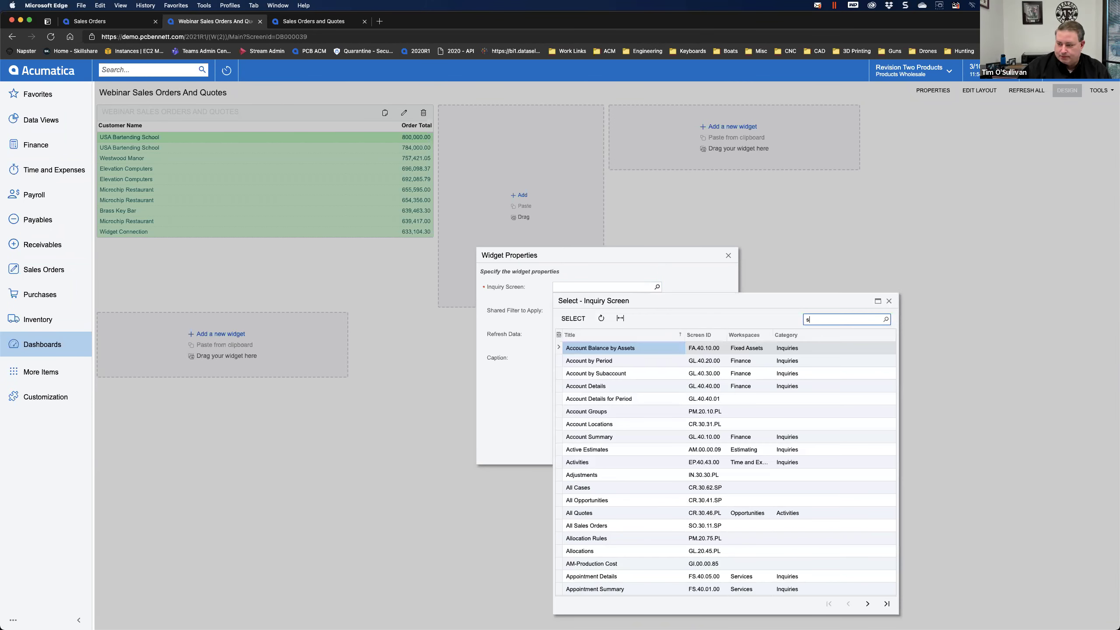
{"action": "type", "text": "ales ord"}
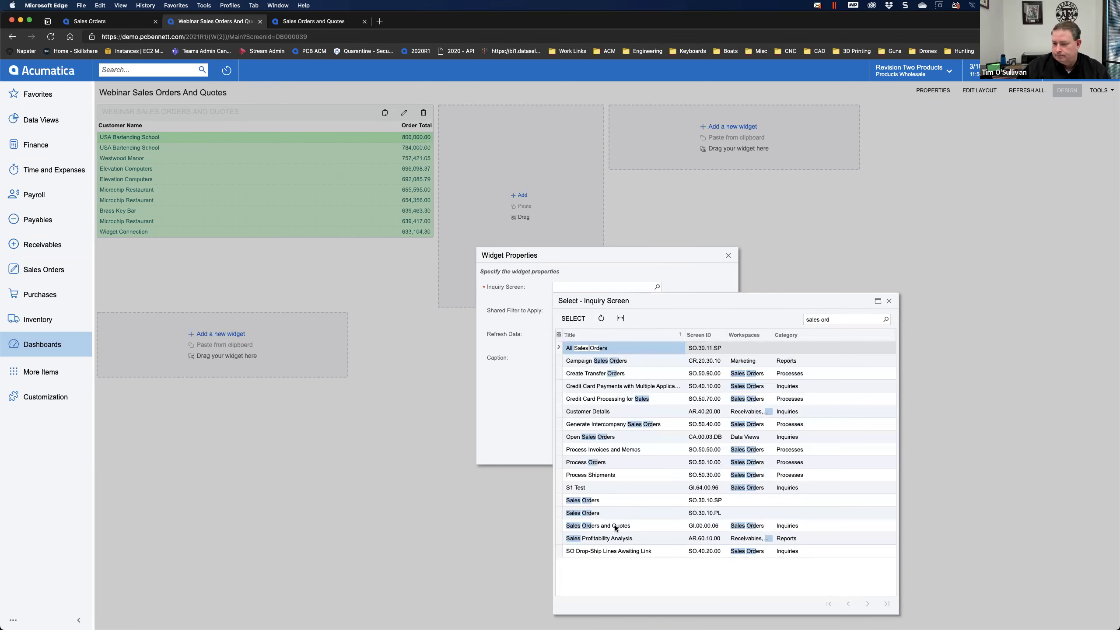
{"action": "double_click", "coordinate": [614, 526]}
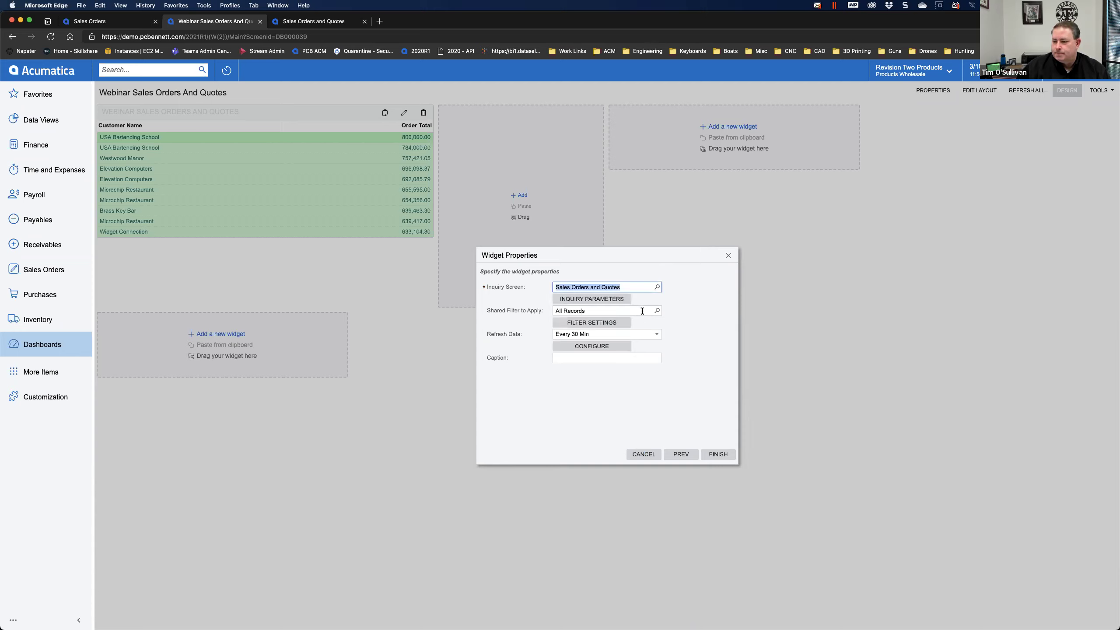
- Check the chart's shared filter and refresh options, keeping All Records and Every 30 Min, and caption it "Webinar Sales Orders and Quotes"
{"action": "left_click", "coordinate": [657, 311]}
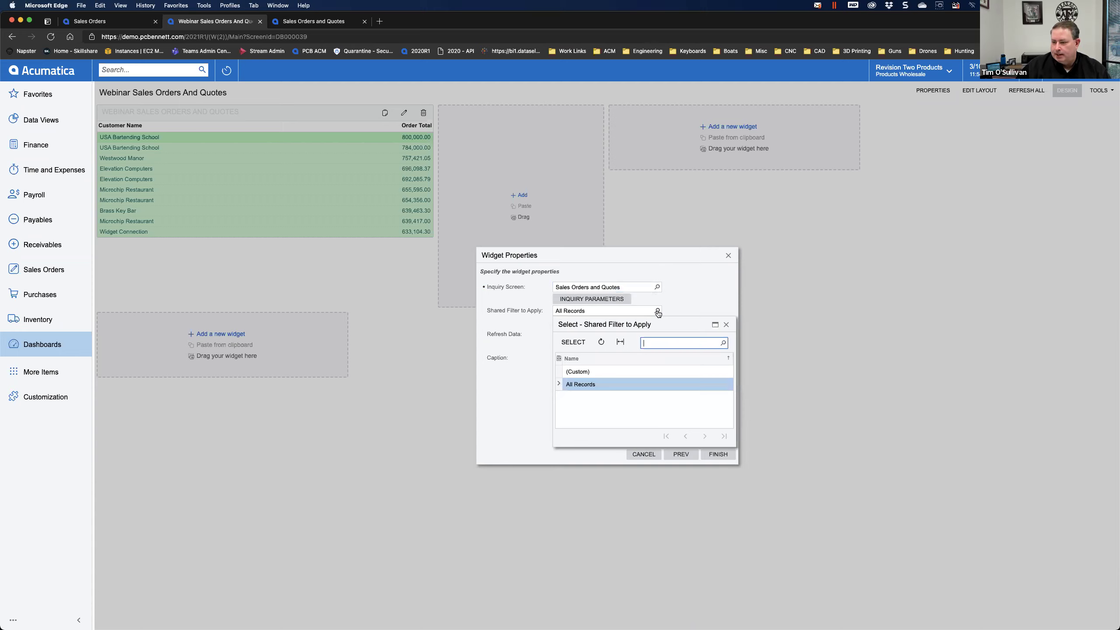
{"action": "left_click", "coordinate": [657, 311]}
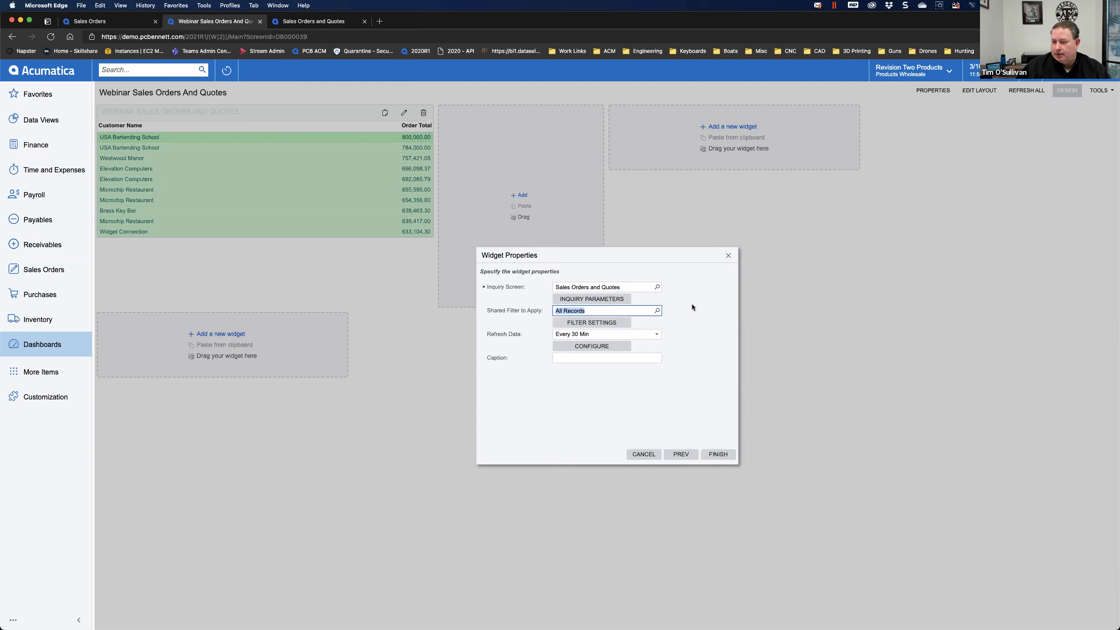
{"action": "left_click", "coordinate": [656, 333]}
{"action": "left_click", "coordinate": [656, 334]}
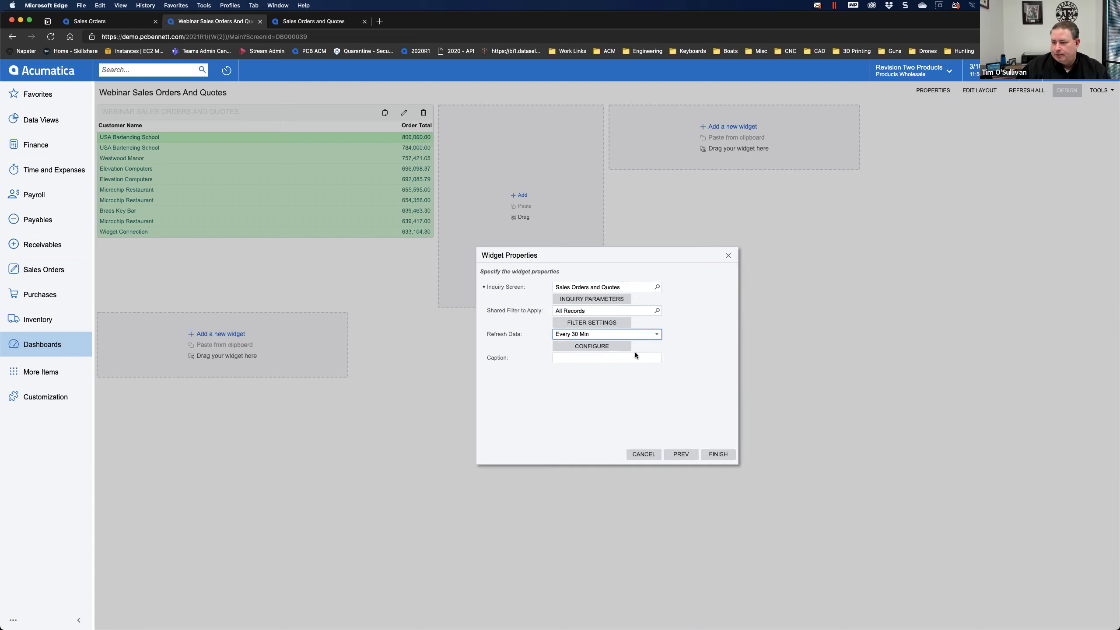
{"action": "left_click", "coordinate": [607, 358]}
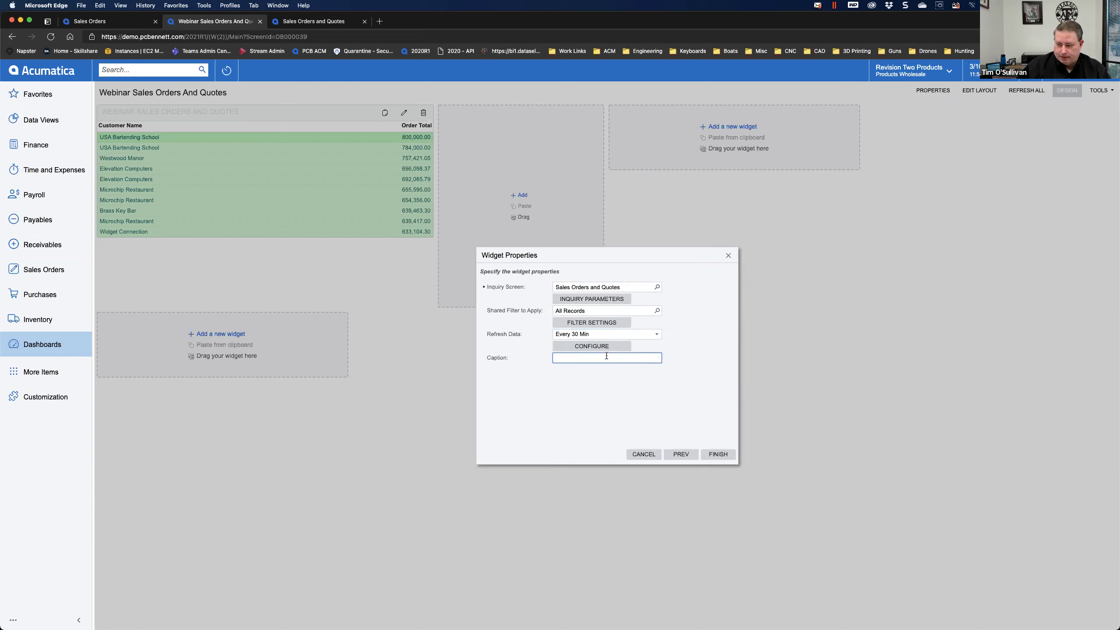
{"action": "type", "text": "Webinar Sales Orders and Quotes"}
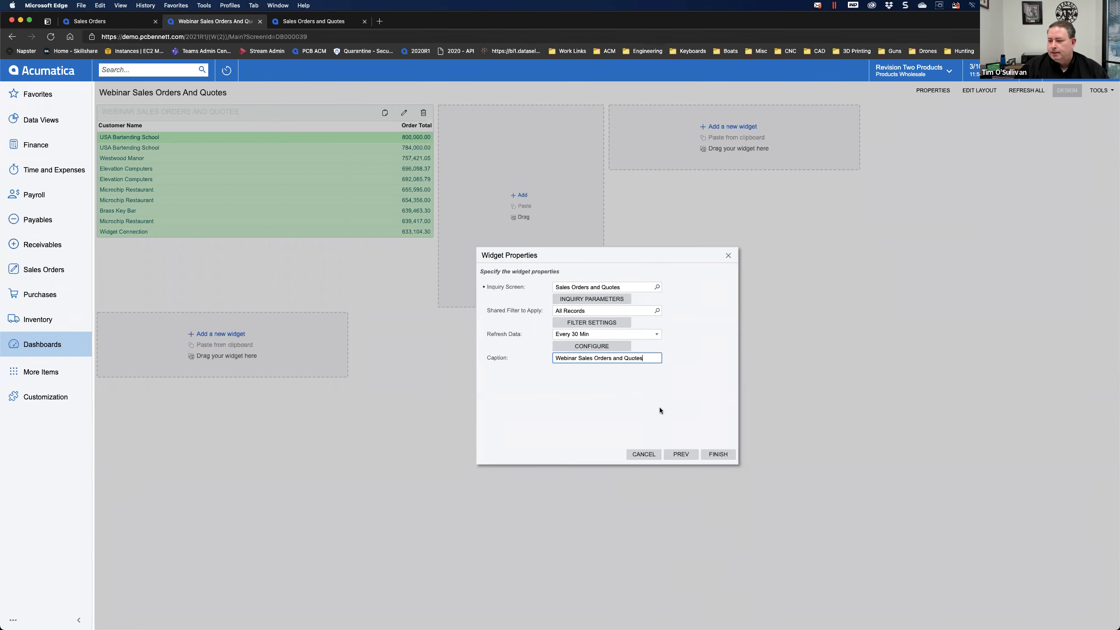
- Recheck the Chart widget type and try to finish adding the chart to the dashboard
{"action": "left_click", "coordinate": [681, 454]}
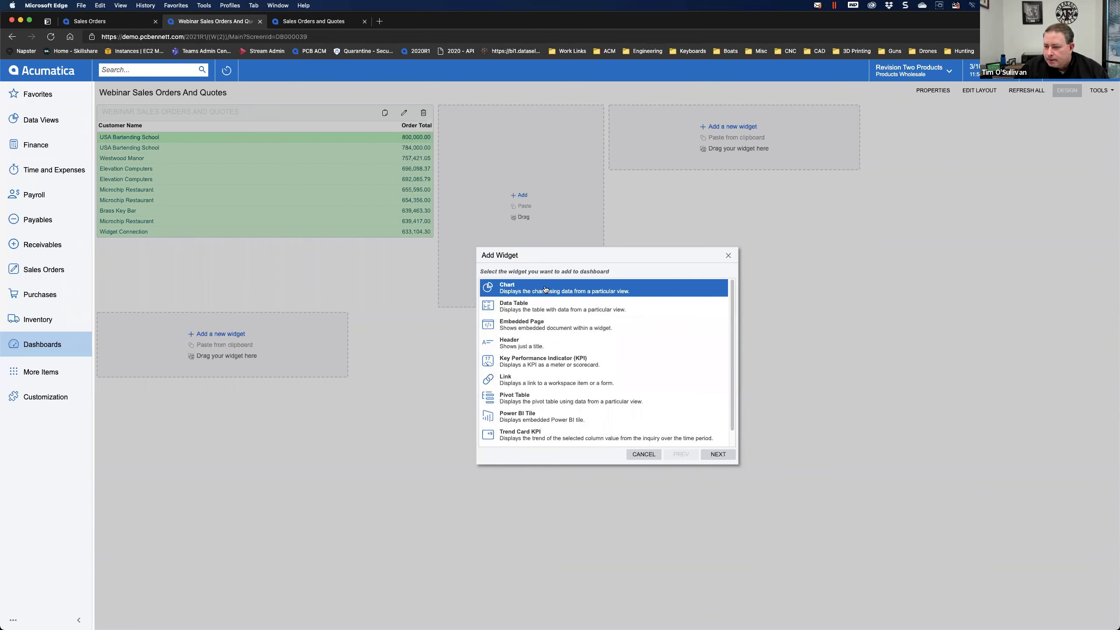
{"action": "scroll", "coordinate": [544, 300], "scroll_direction": "down", "scroll_amount": 1}
{"action": "scroll", "coordinate": [542, 309], "scroll_direction": "up", "scroll_amount": 1}
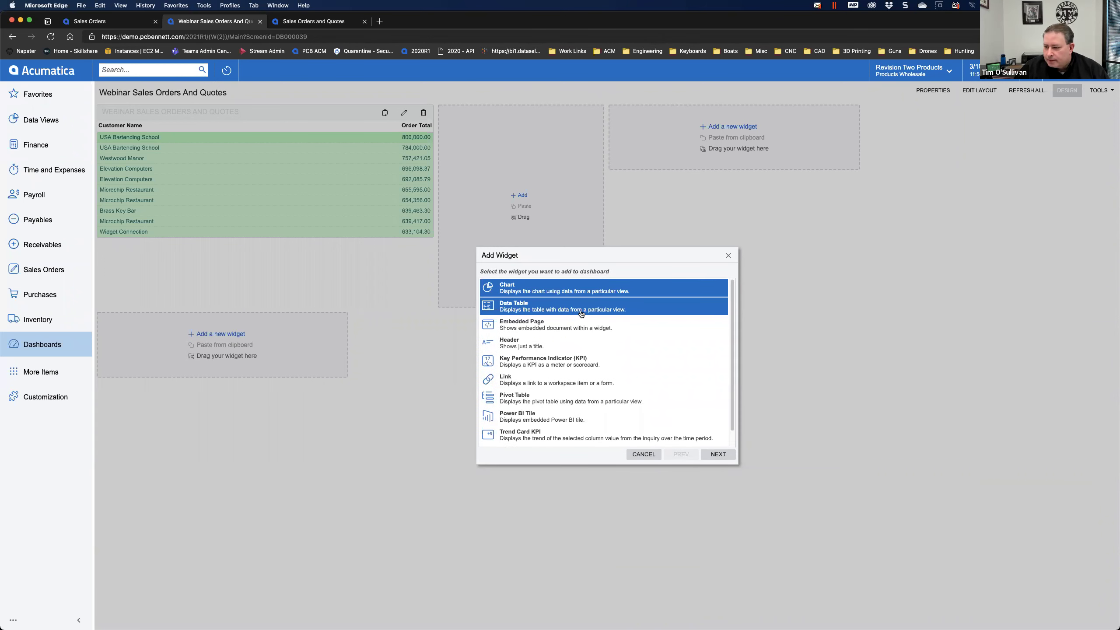
{"action": "left_click", "coordinate": [718, 454]}
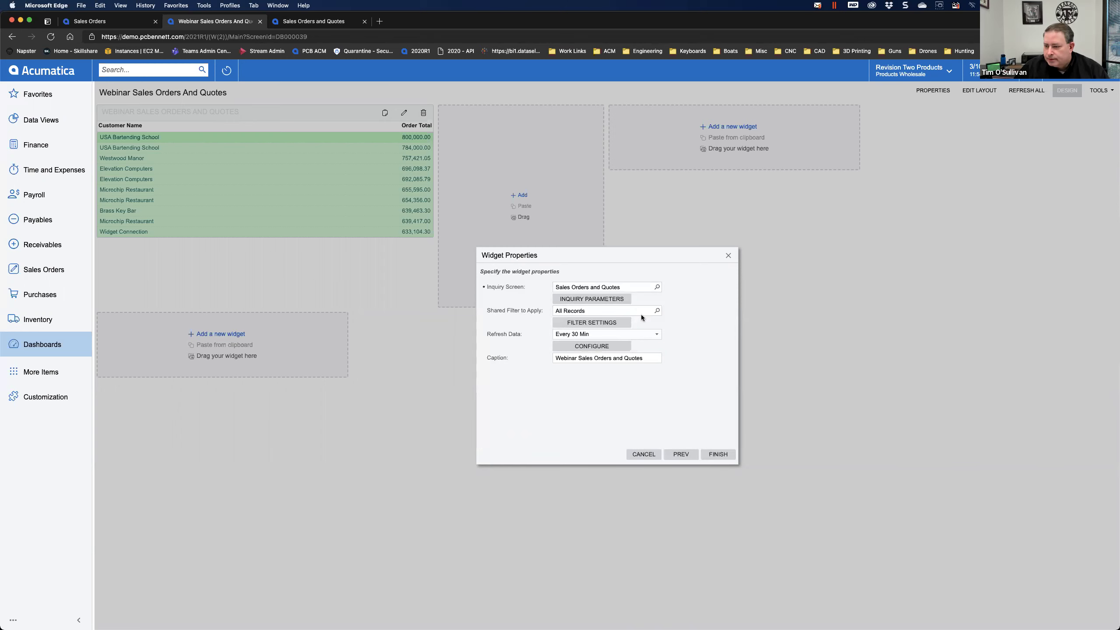
{"action": "left_click", "coordinate": [718, 457]}
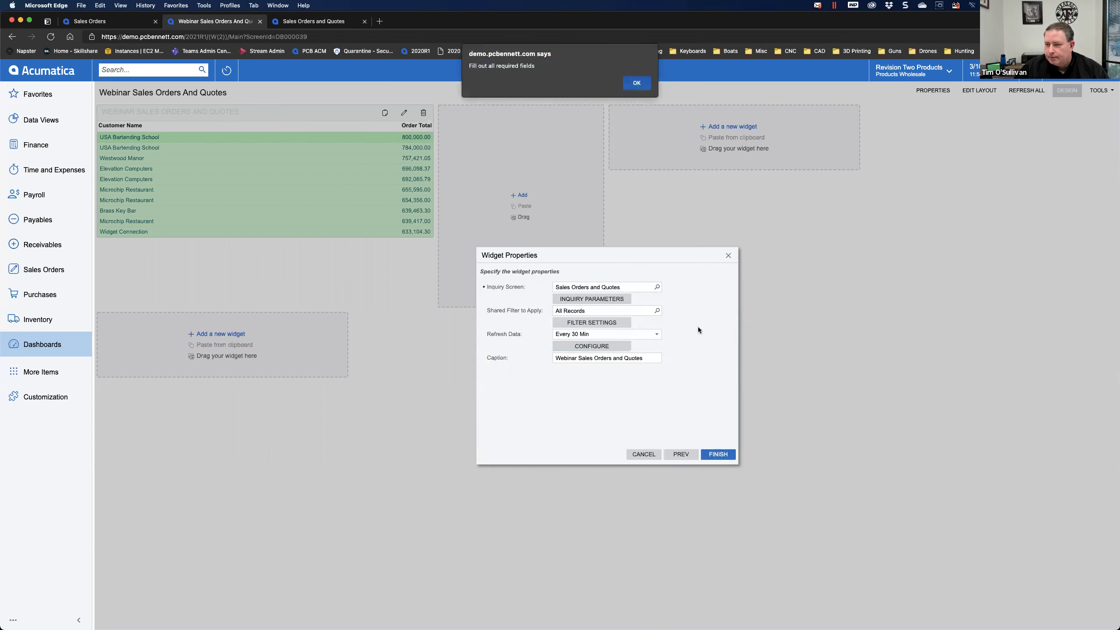
{"action": "left_click", "coordinate": [637, 83]}
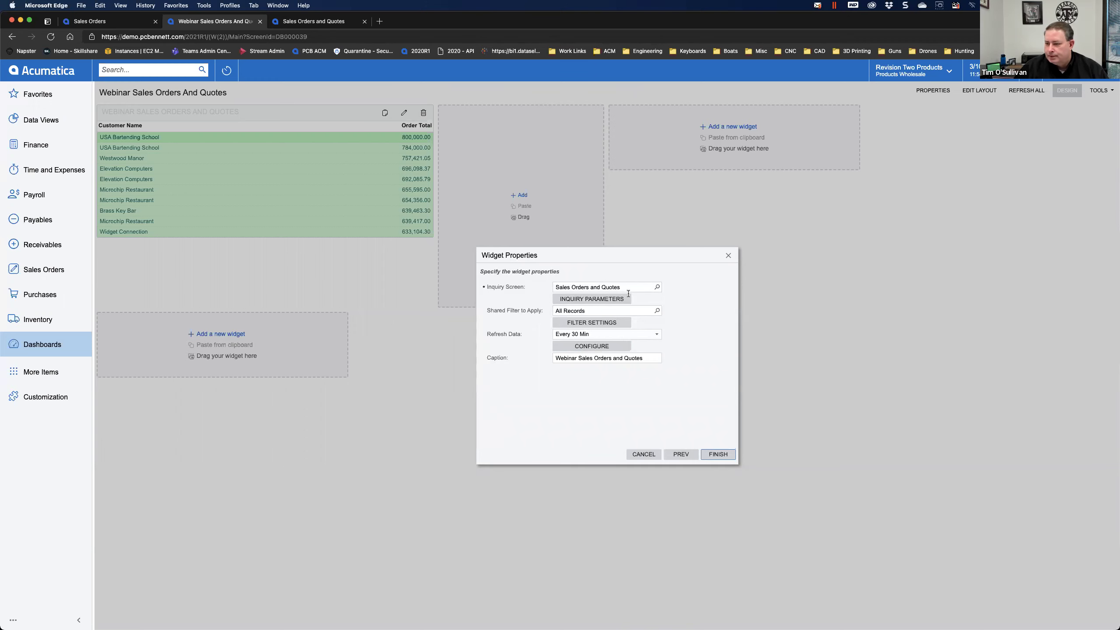
- Review the chart's inquiry parameters without changing them and cancel adding the Chart widget
{"action": "left_click", "coordinate": [591, 299]}
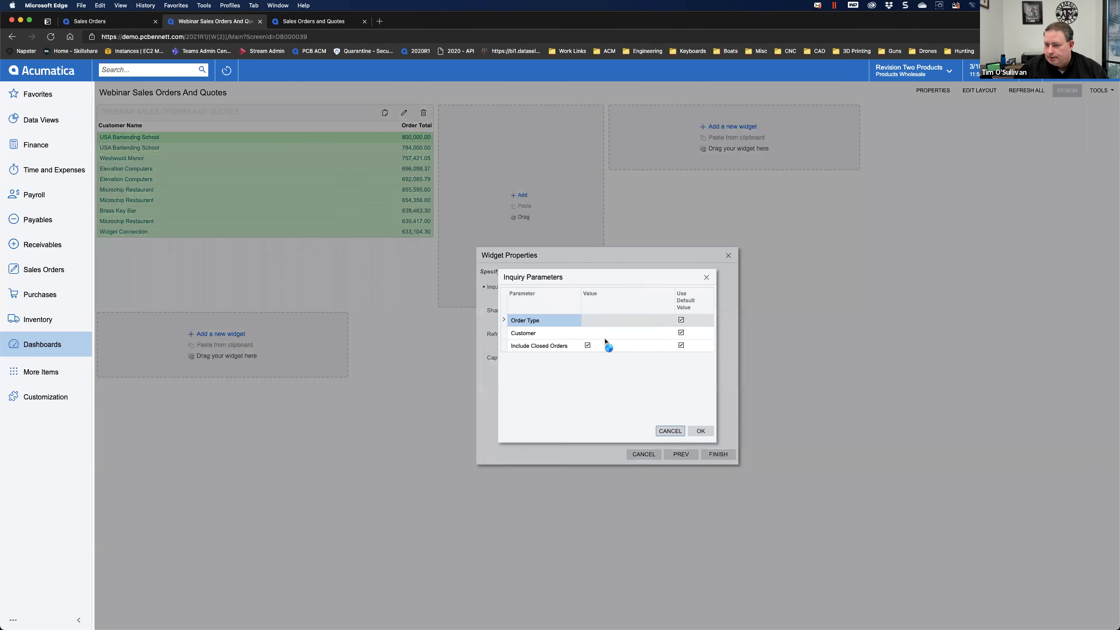
{"action": "left_click", "coordinate": [657, 434]}
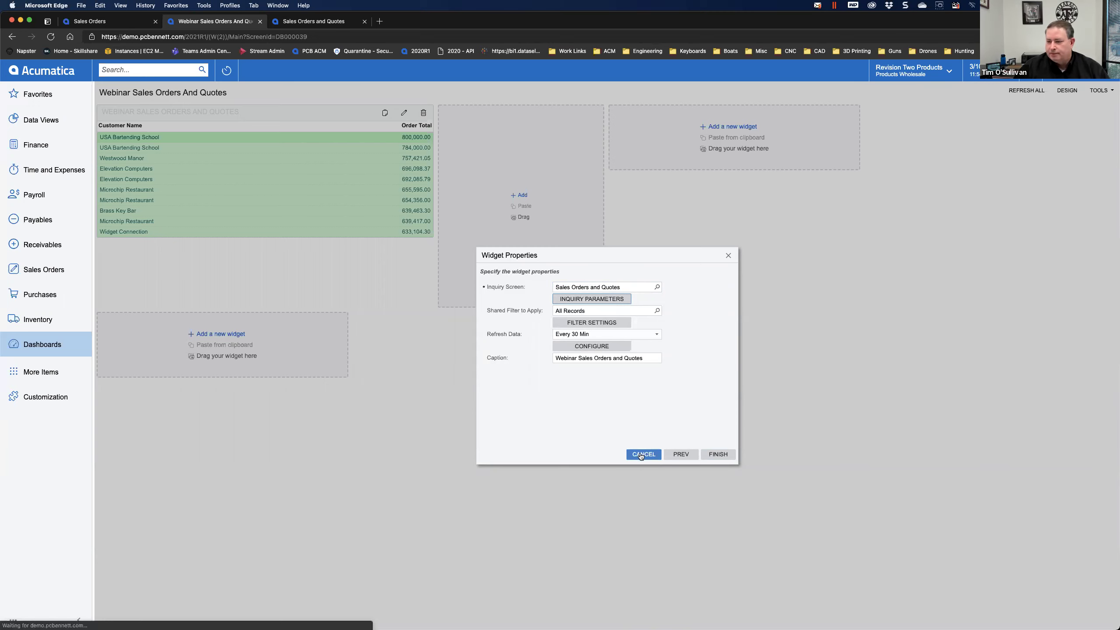
{"action": "left_click", "coordinate": [635, 455]}
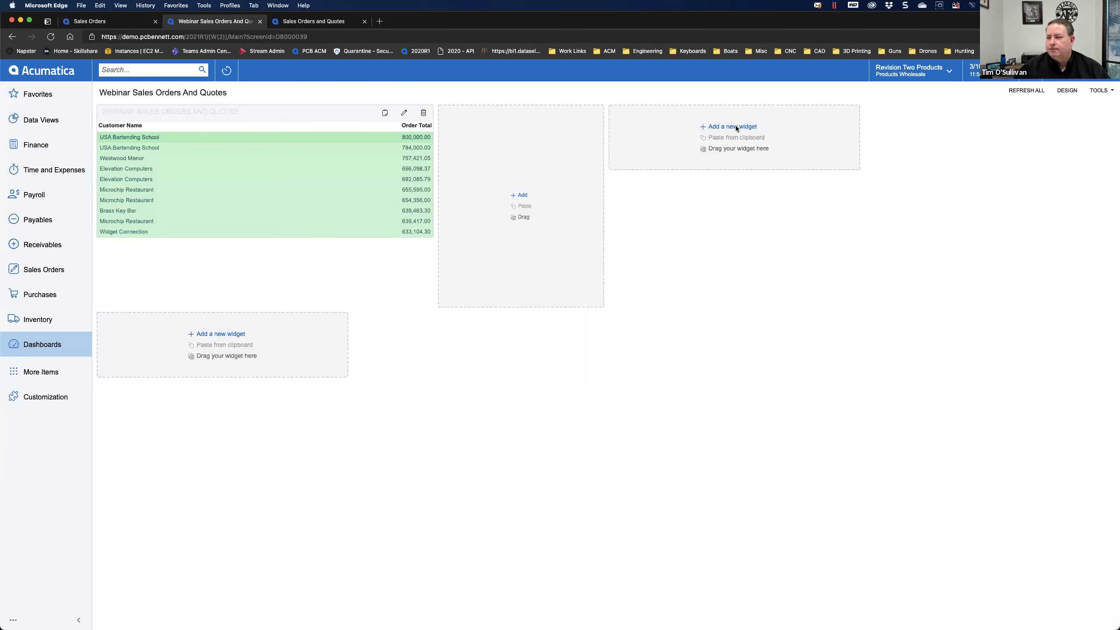
{"action": "left_click", "coordinate": [217, 335]}
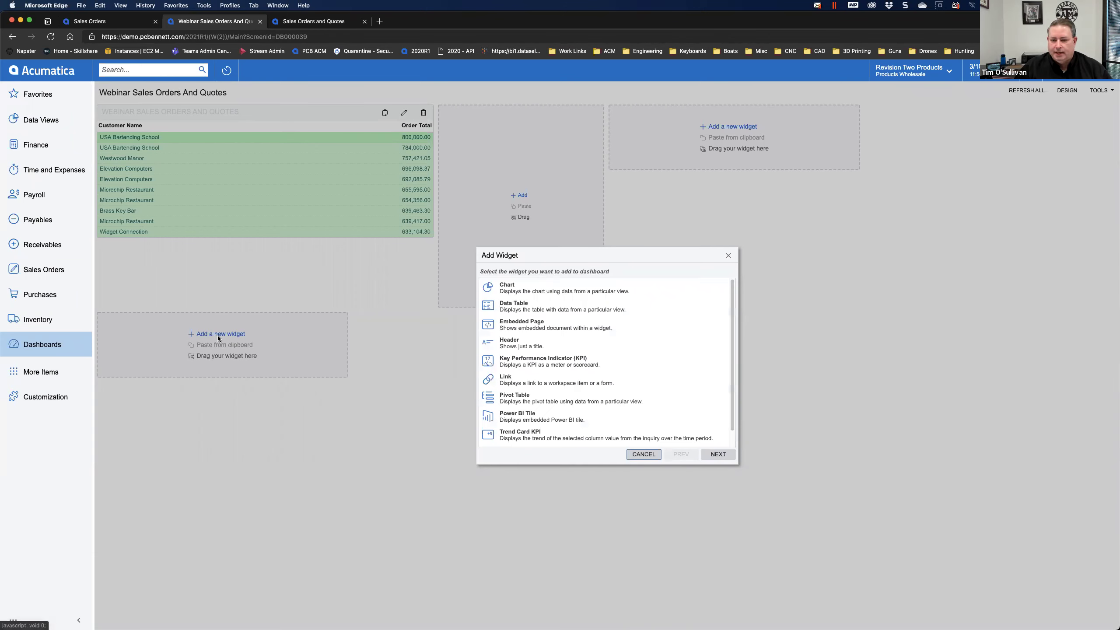
{"action": "left_click", "coordinate": [546, 286]}
{"action": "left_click", "coordinate": [718, 455]}
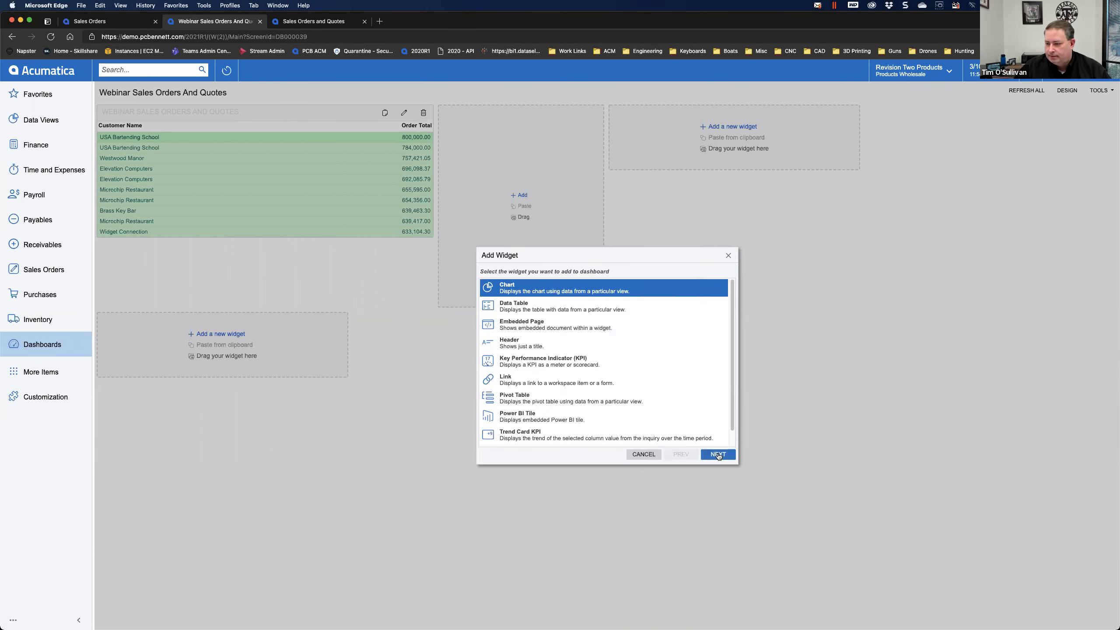
{"action": "left_click", "coordinate": [644, 455]}
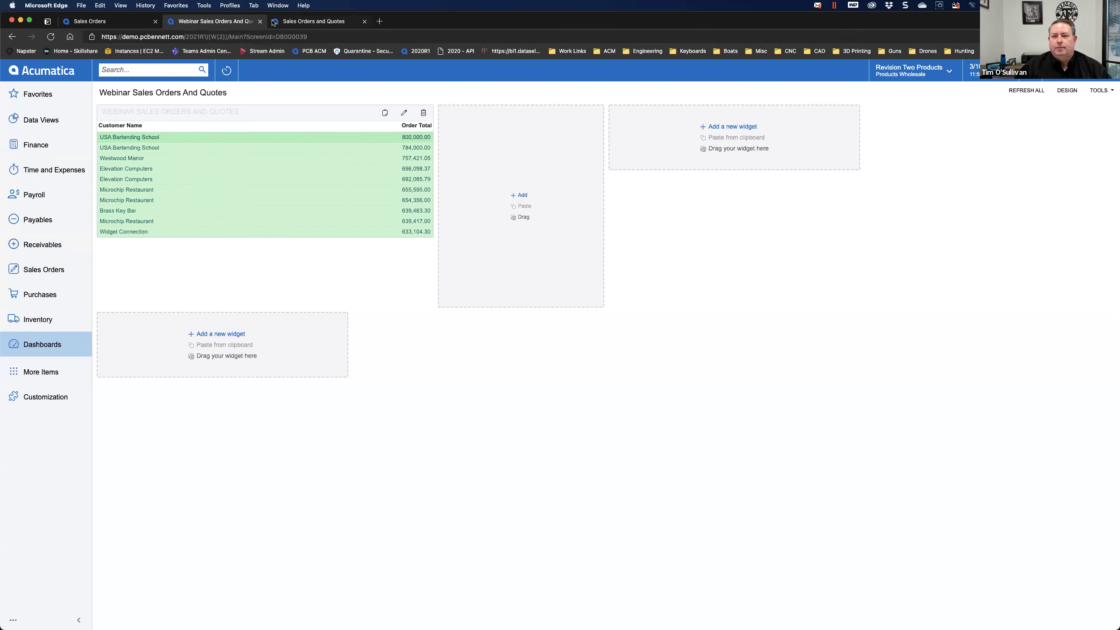
- Open the Webinar dashboard from the full list of data views and switch it to design mode
{"action": "left_click", "coordinate": [39, 351]}
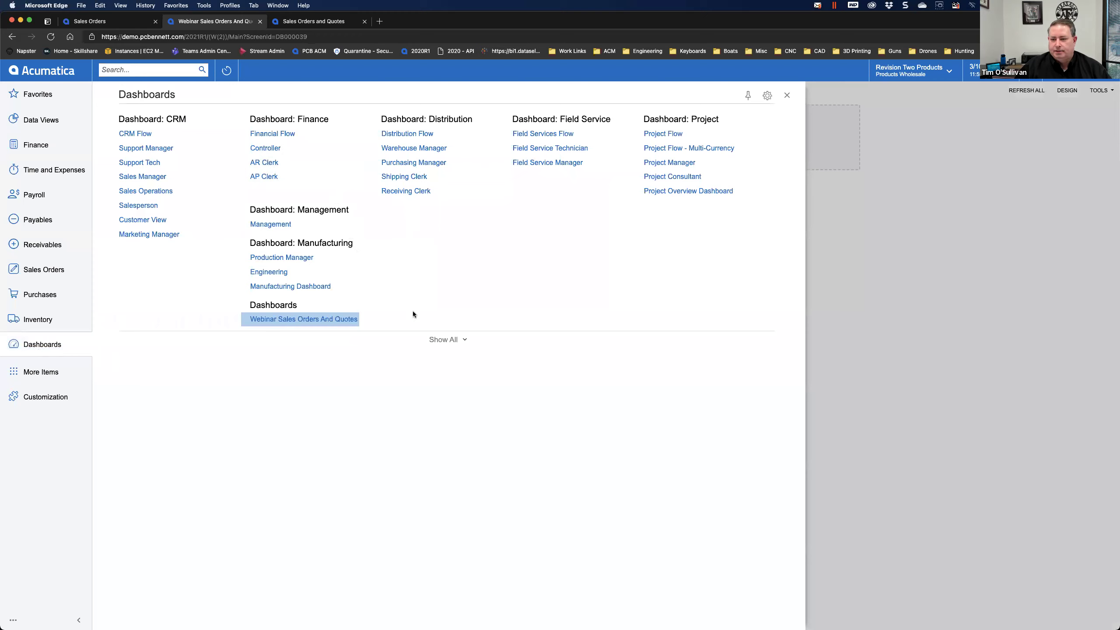
{"action": "left_click", "coordinate": [41, 119]}
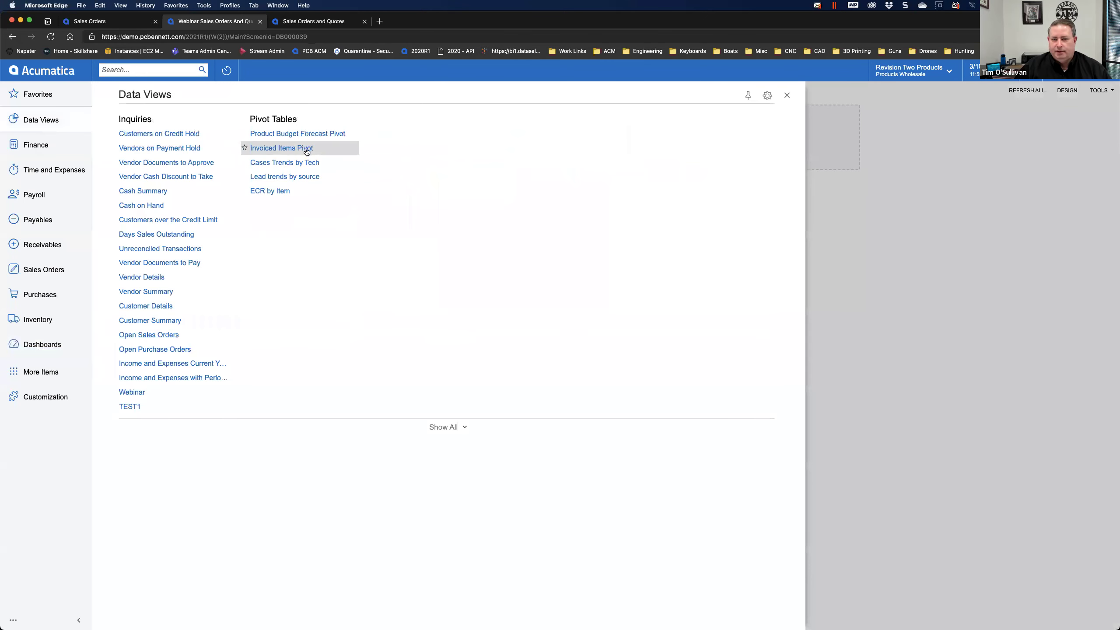
{"action": "left_click", "coordinate": [448, 426]}
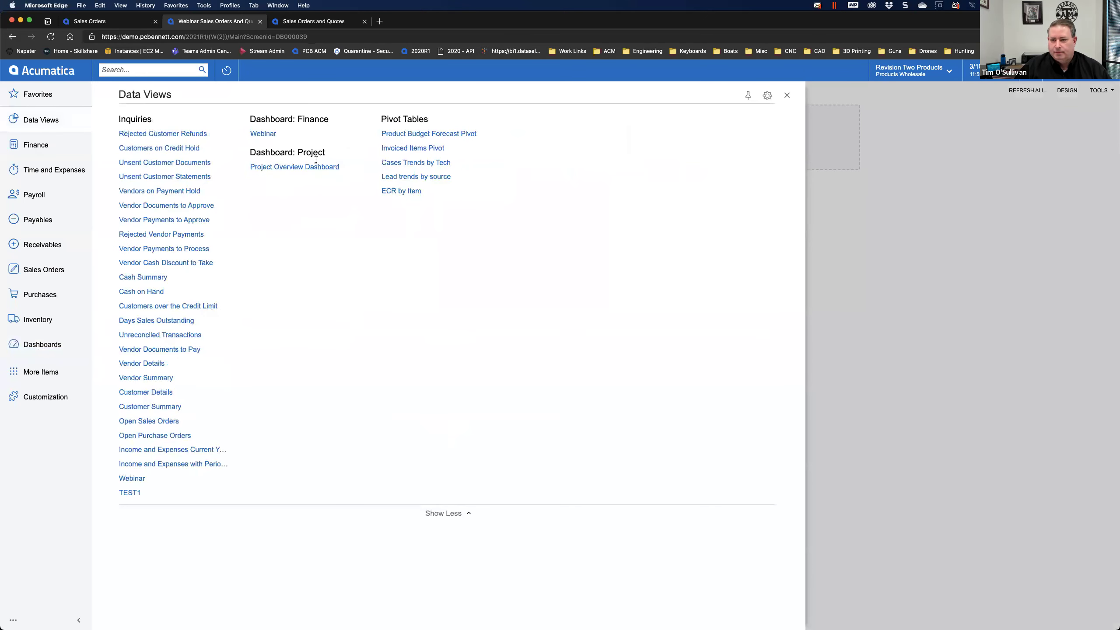
{"action": "left_click", "coordinate": [270, 135]}
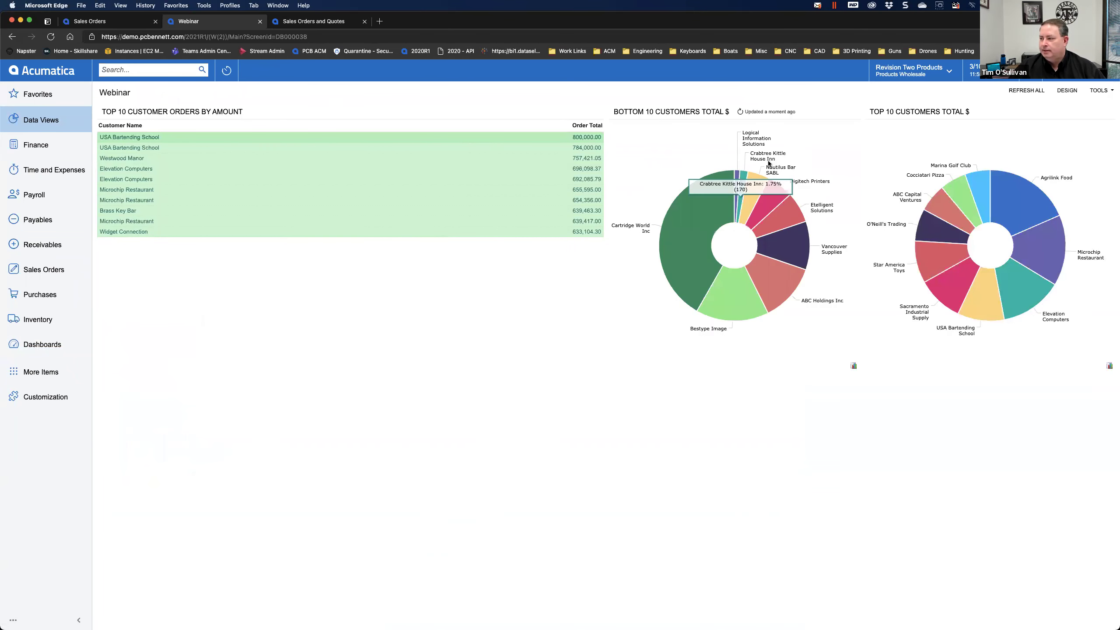
{"action": "left_click", "coordinate": [1067, 90]}
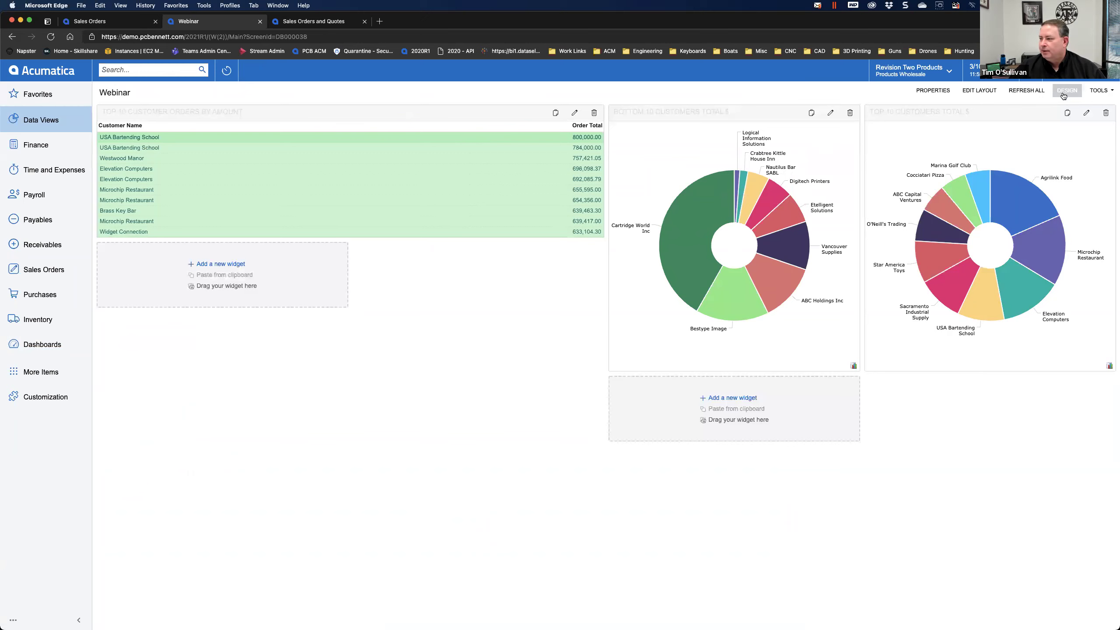
- Review the chart settings of the Bottom 10 Customers Total $ widget, including sorting and maximum values shown, without changing them
{"action": "left_click", "coordinate": [830, 112]}
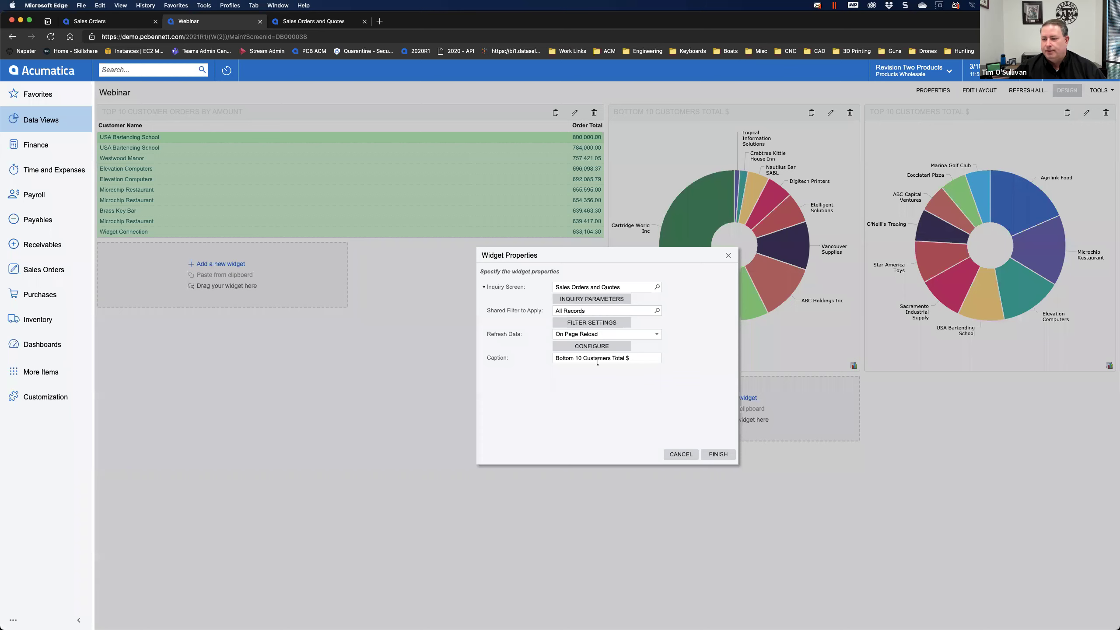
{"action": "left_click", "coordinate": [573, 348]}
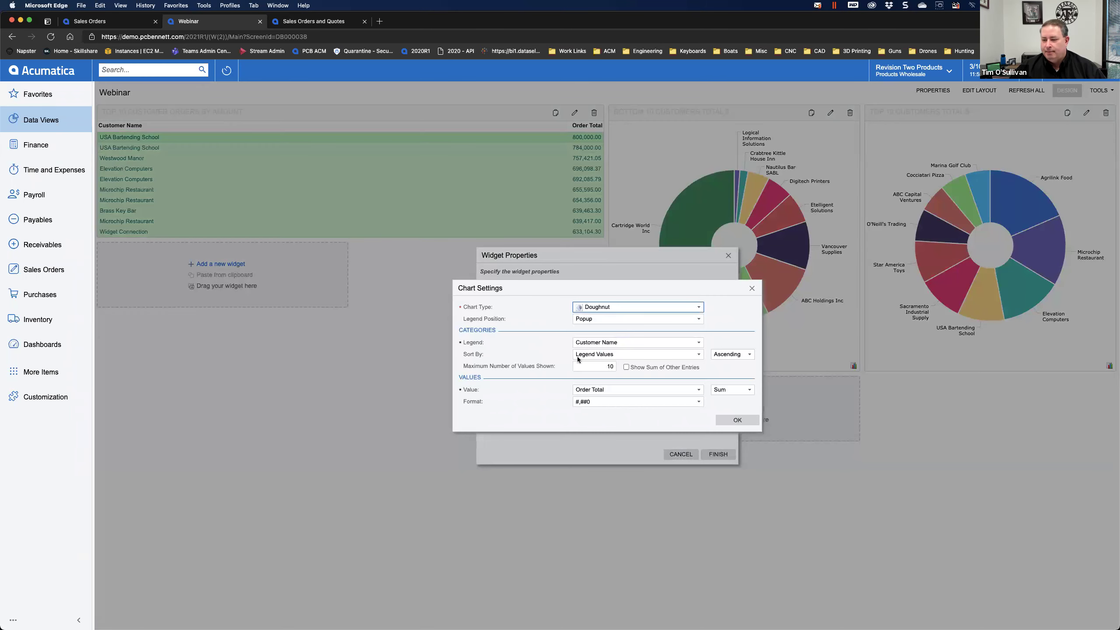
{"action": "left_click_drag", "start_coordinate": [545, 290], "coordinate": [548, 416]}
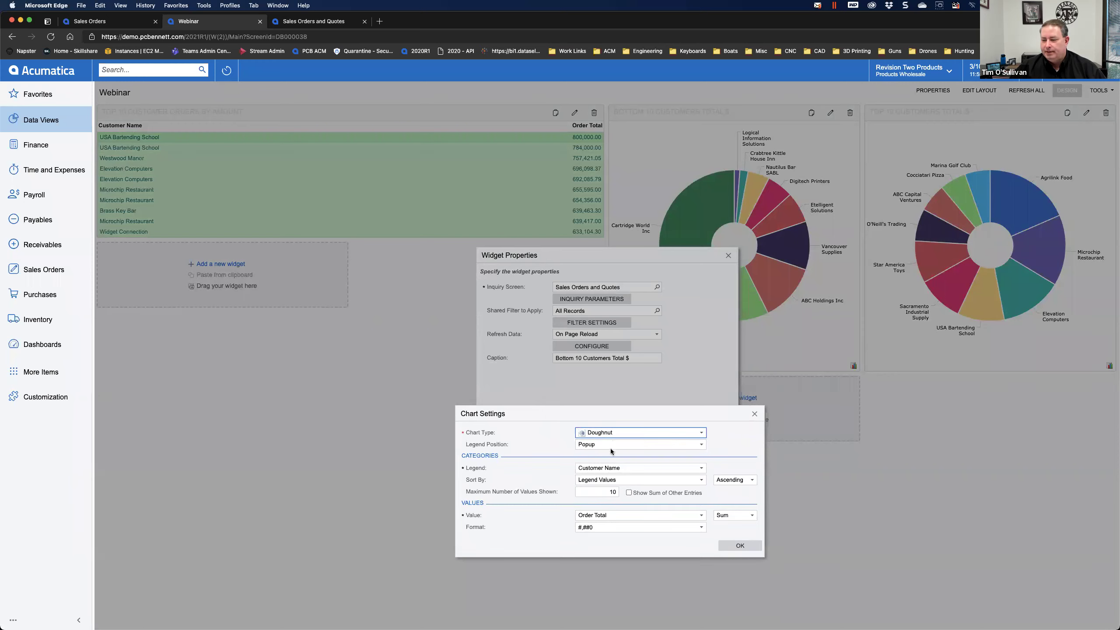
{"action": "left_click_drag", "start_coordinate": [611, 416], "coordinate": [610, 326]}
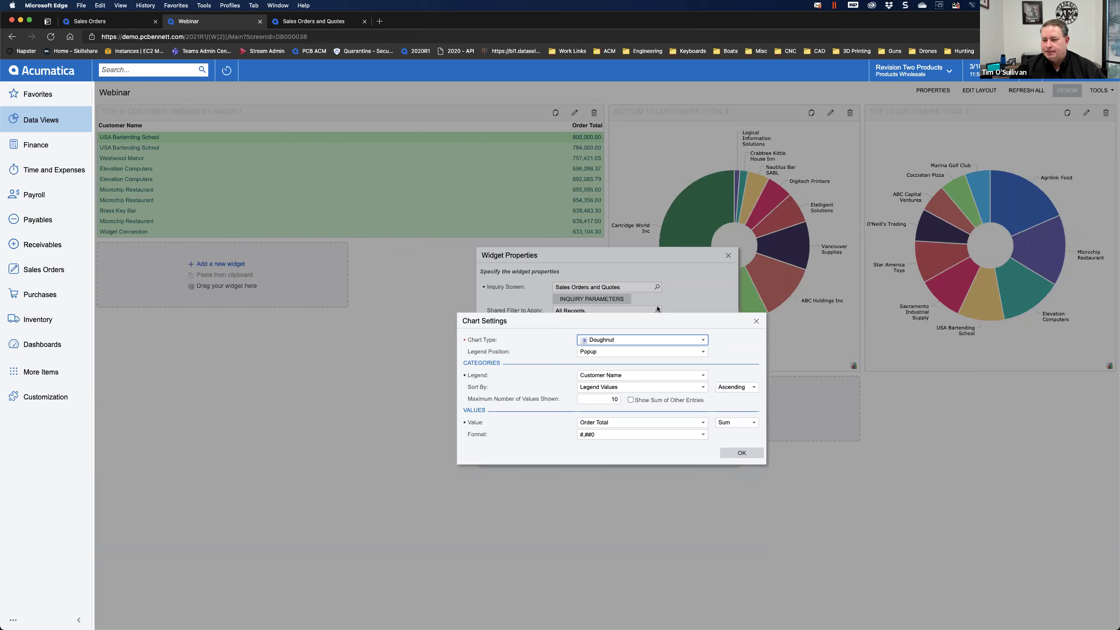
{"action": "left_click", "coordinate": [582, 402]}
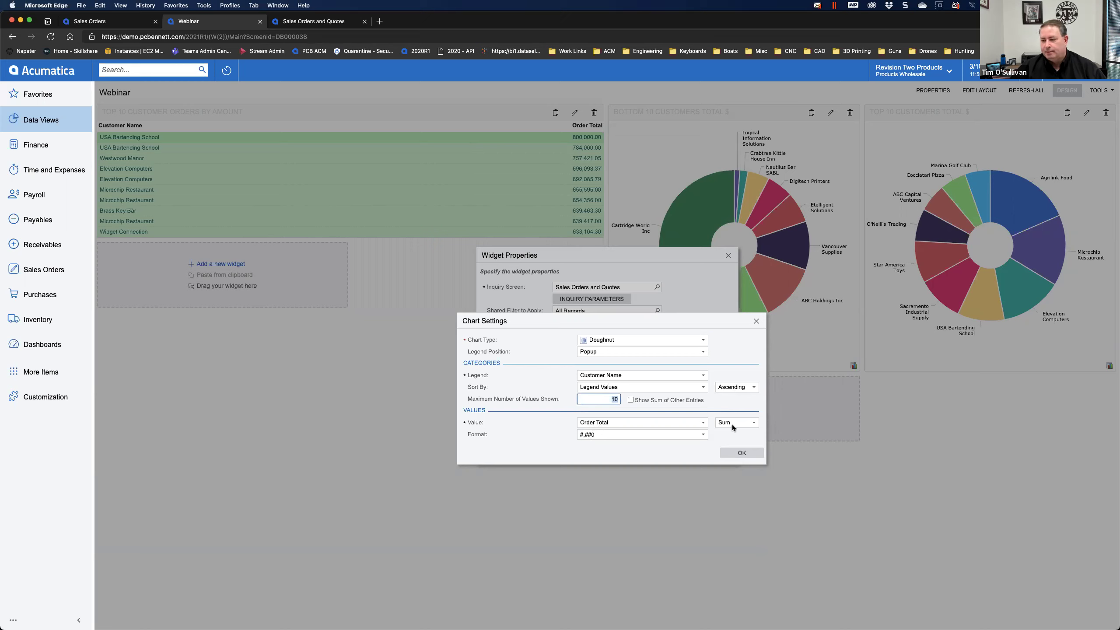
{"action": "left_click", "coordinate": [738, 453]}
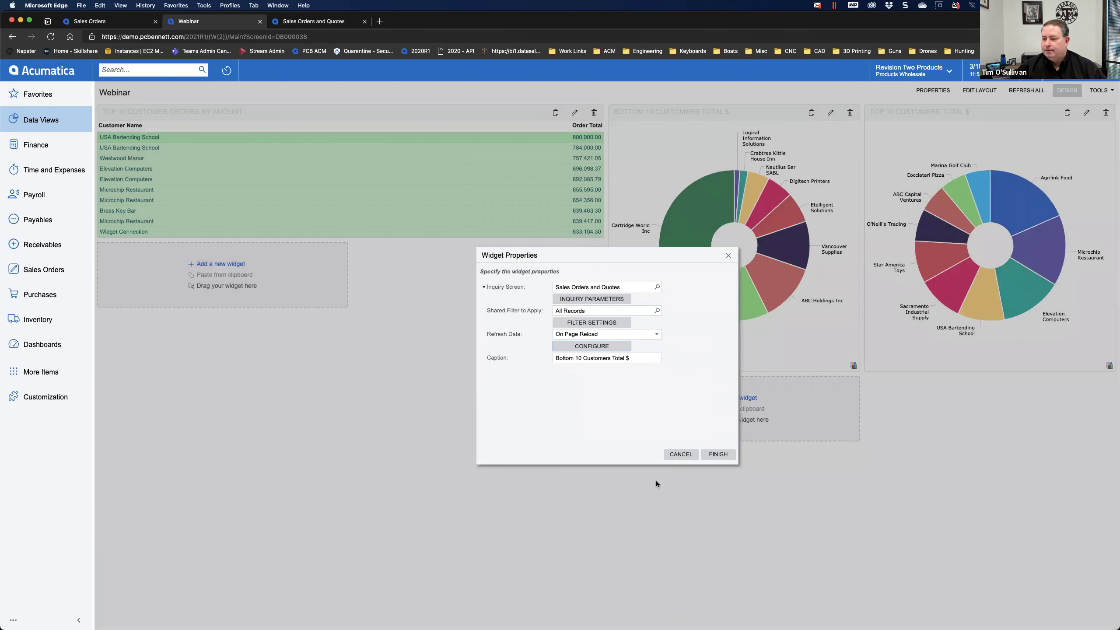
{"action": "left_click", "coordinate": [681, 455]}
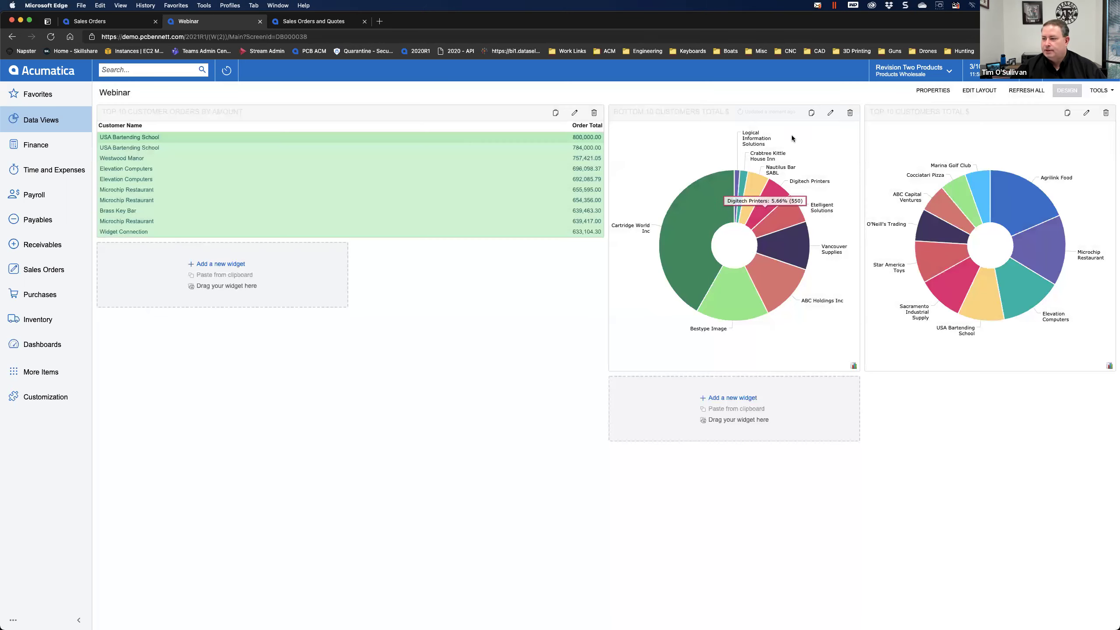
- Copy the Bottom 10 Customers Total $ chart and paste it into the empty area directly below it
{"action": "left_click", "coordinate": [811, 113]}
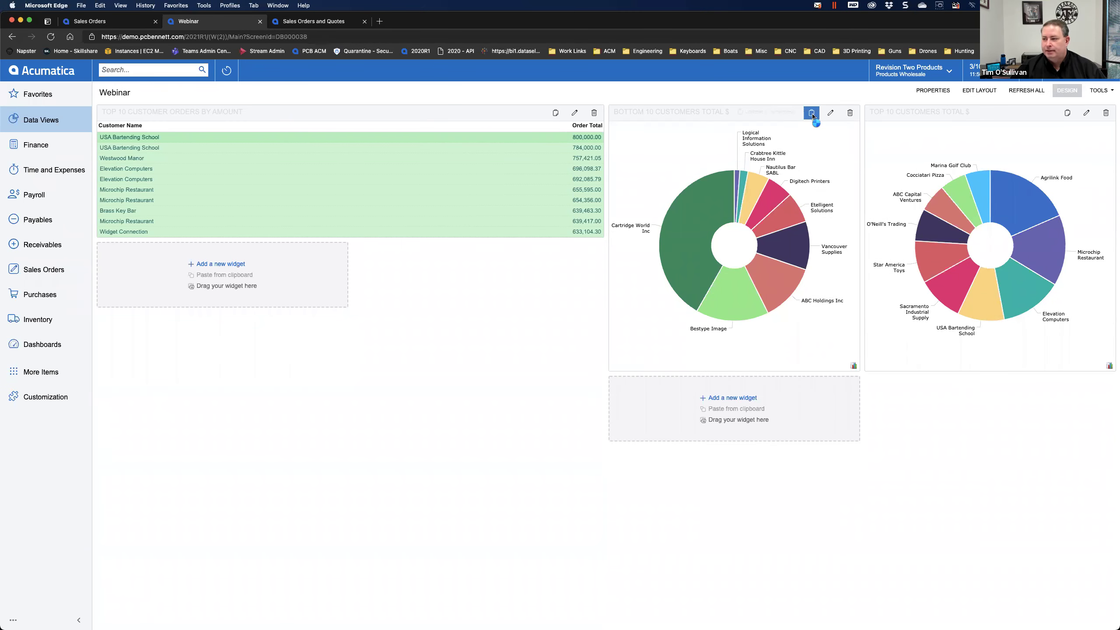
{"action": "left_click", "coordinate": [735, 409]}
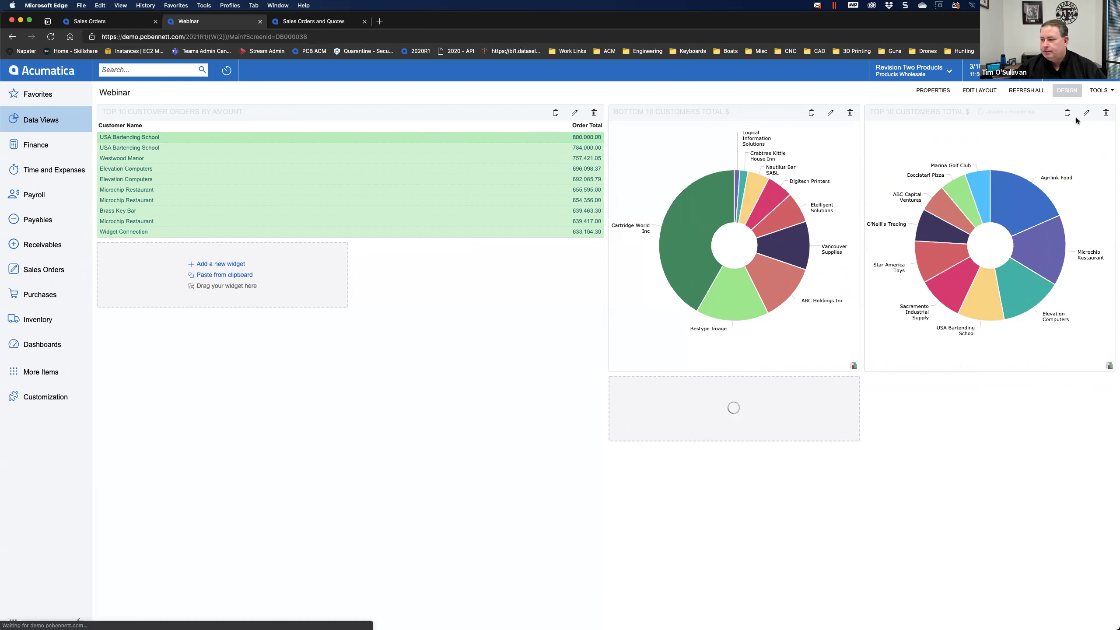
{"action": "mouse_move", "coordinate": [952, 236]}
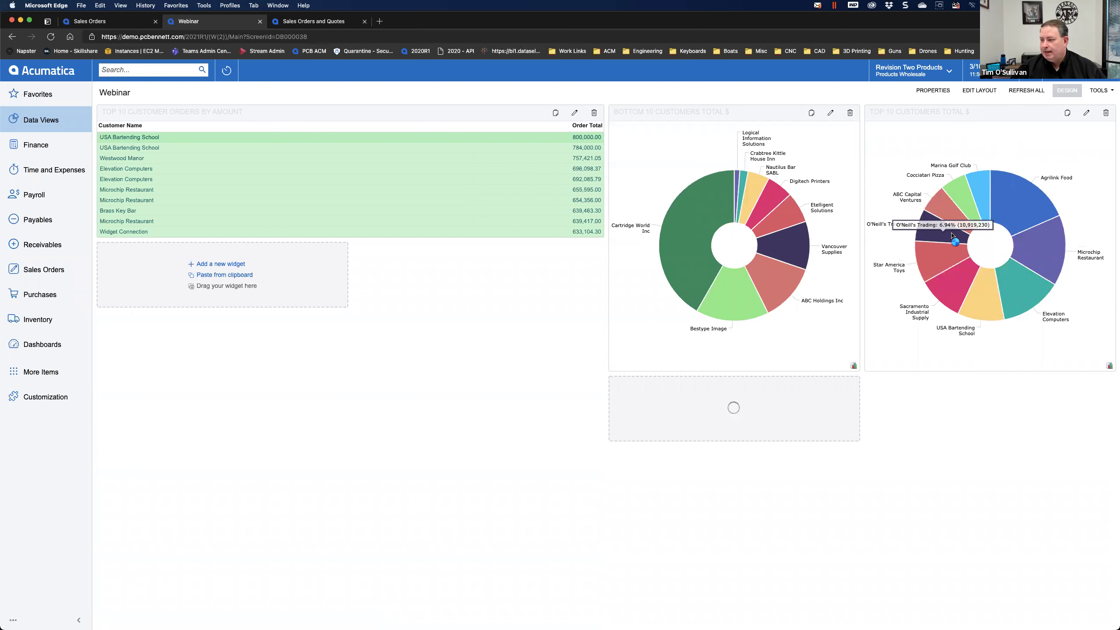
- Change the pasted chart's legend value sorting to Descending and caption it "Top 10 Customers Total $"
{"action": "left_click", "coordinate": [823, 384]}
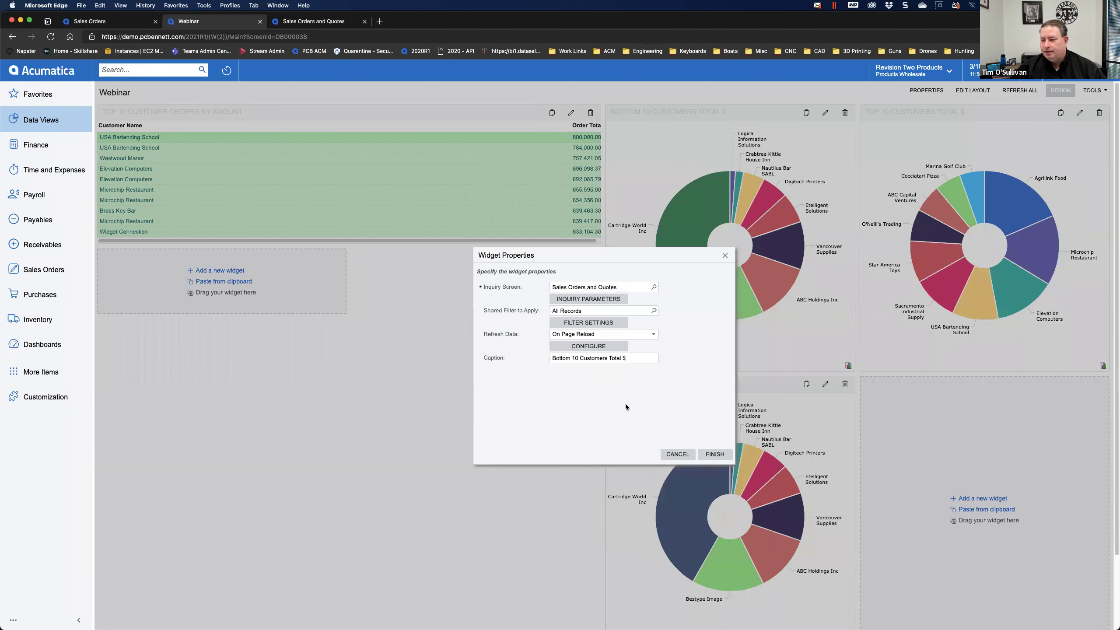
{"action": "left_click", "coordinate": [609, 349]}
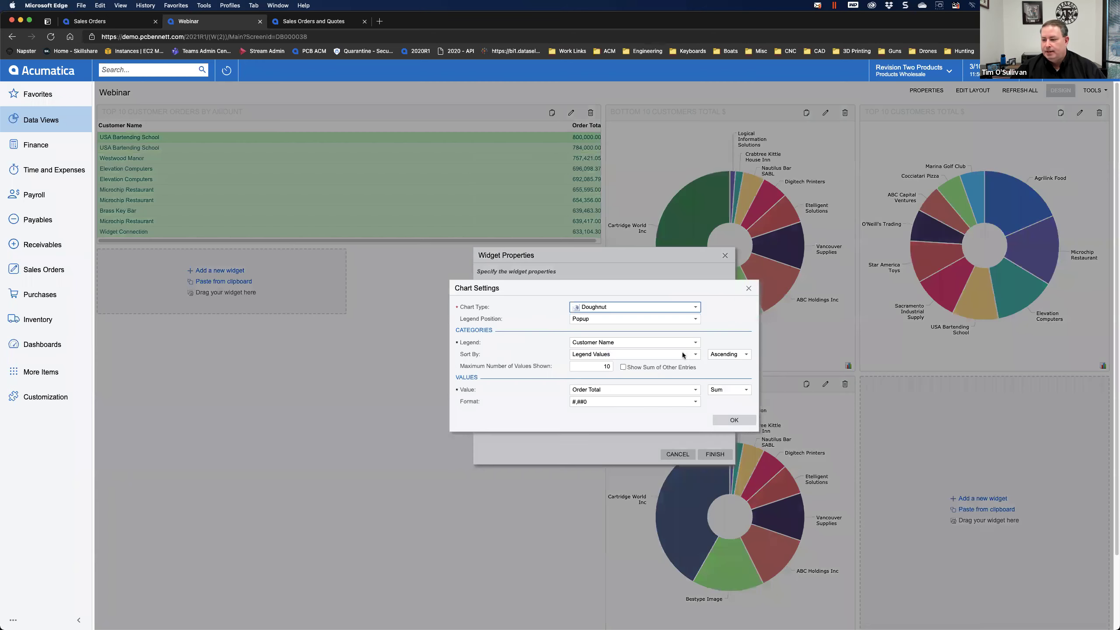
{"action": "left_click", "coordinate": [720, 356]}
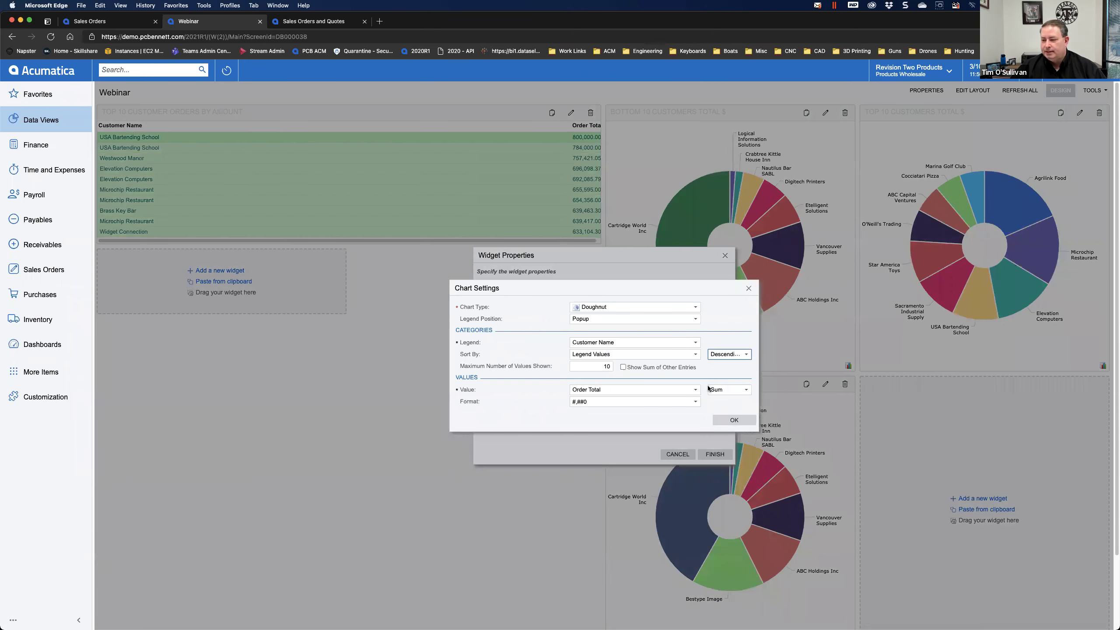
{"action": "left_click", "coordinate": [733, 420]}
{"action": "left_click", "coordinate": [566, 358]}
{"action": "double_click", "coordinate": [566, 358]}
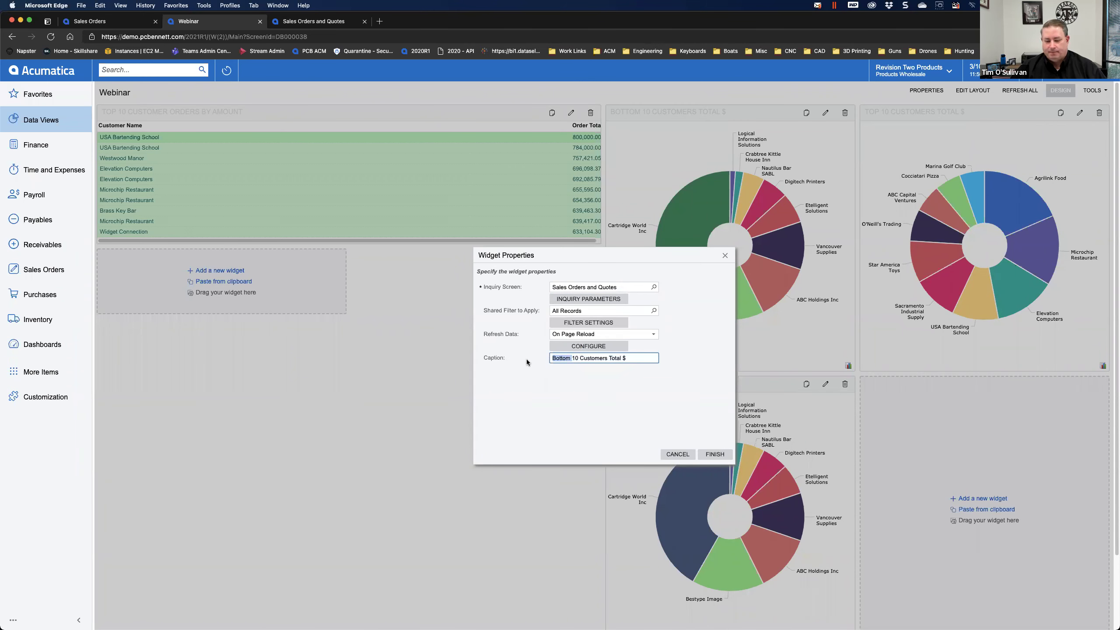
{"action": "type", "text": "Top"}
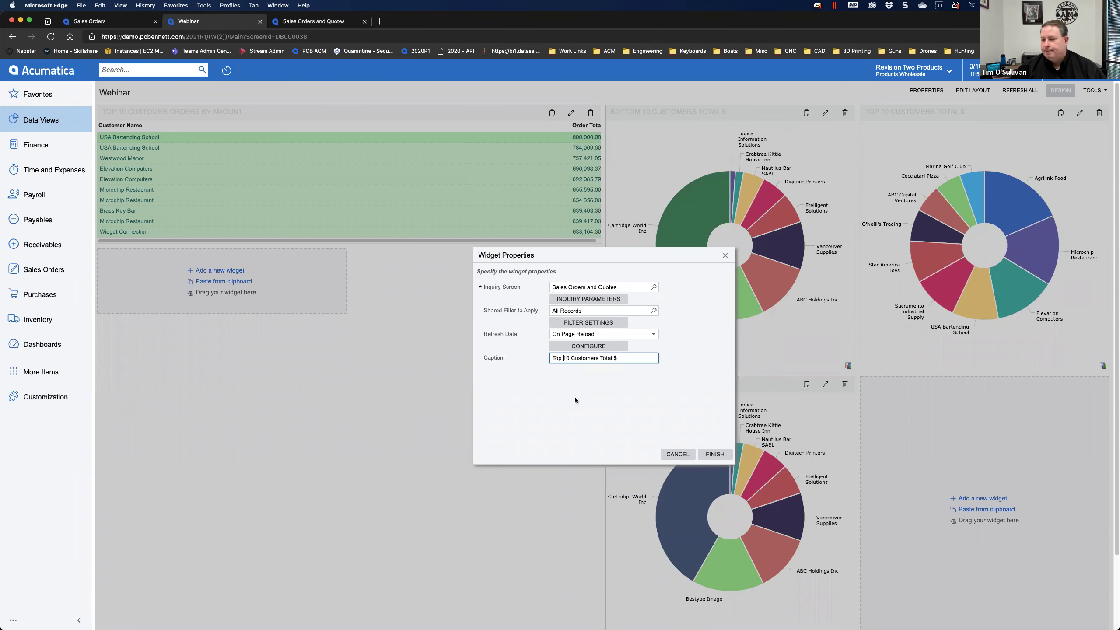
{"action": "left_click", "coordinate": [713, 454]}
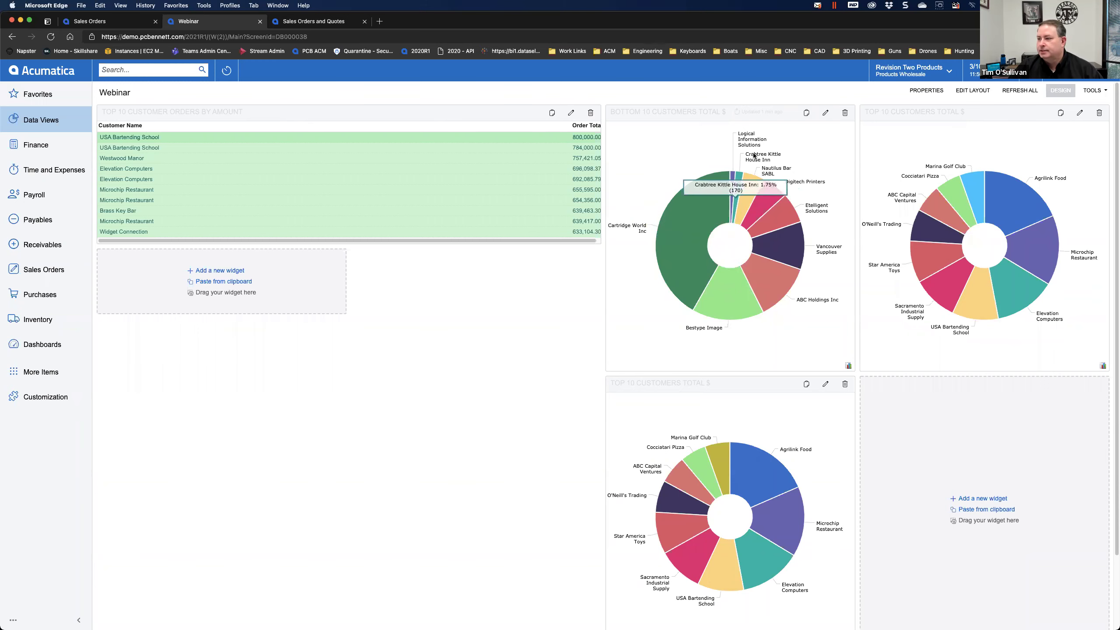
- Move the pasted Top 10 Customers Total $ chart beneath the customer orders table and leave design mode
{"action": "left_click_drag", "start_coordinate": [731, 384], "coordinate": [223, 256]}
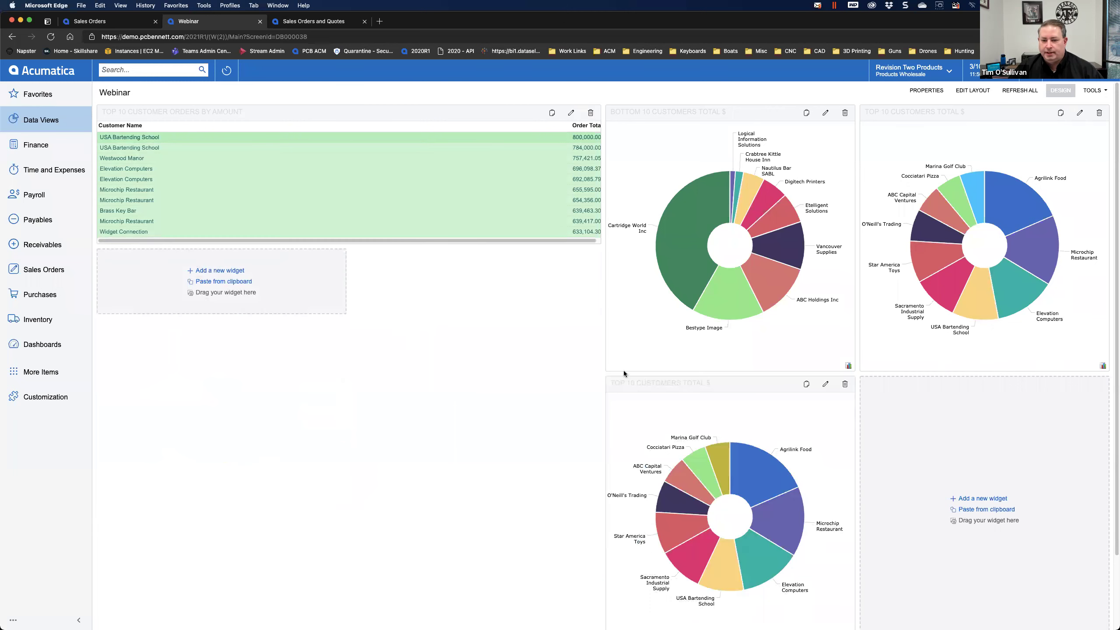
{"action": "left_click_drag", "start_coordinate": [653, 386], "coordinate": [424, 279]}
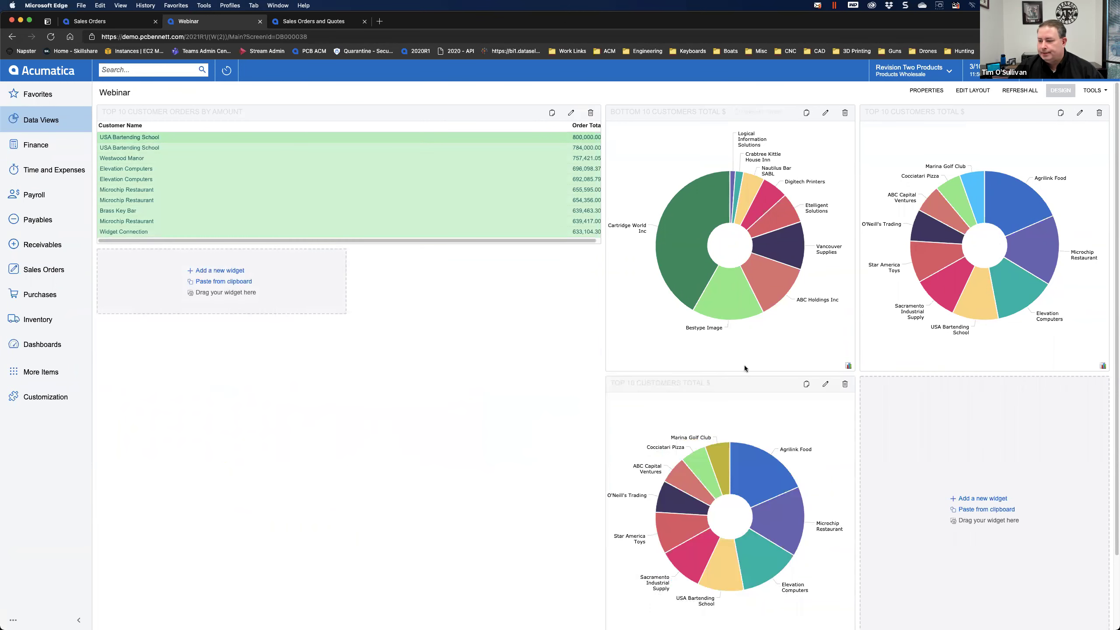
{"action": "left_click_drag", "start_coordinate": [723, 388], "coordinate": [184, 259]}
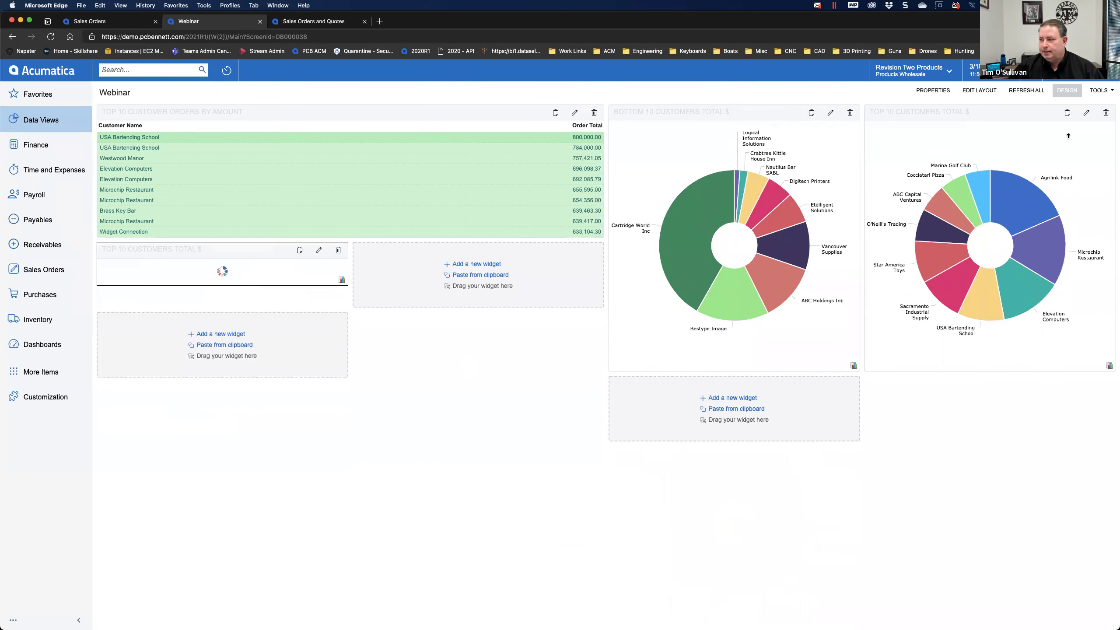
{"action": "mouse_move", "coordinate": [949, 192]}
{"action": "left_click", "coordinate": [1069, 91]}
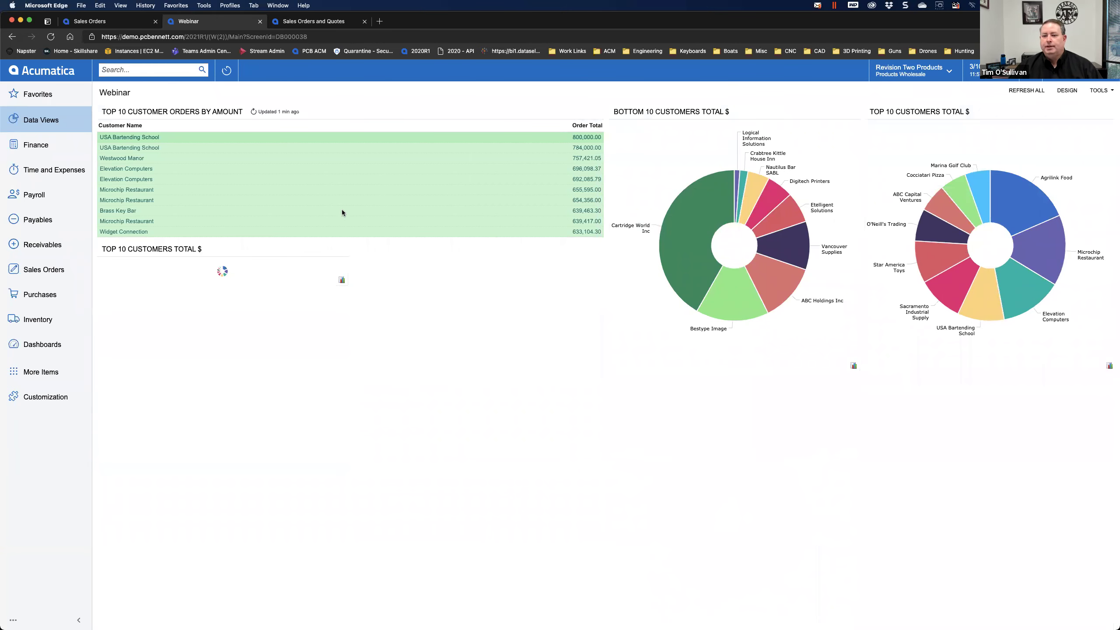
- Examine the Bottom 10 and Top 10 customer charts' segments and display their legends with order totals
{"action": "mouse_move", "coordinate": [715, 257]}
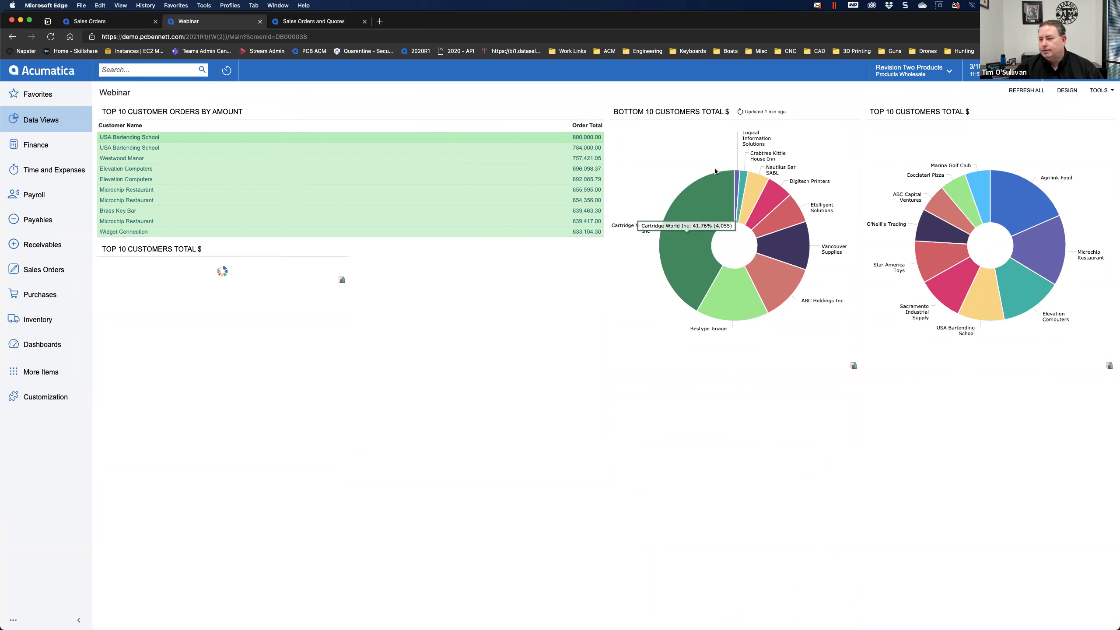
{"action": "mouse_move", "coordinate": [773, 298]}
{"action": "mouse_move", "coordinate": [679, 241]}
{"action": "left_click", "coordinate": [853, 366]}
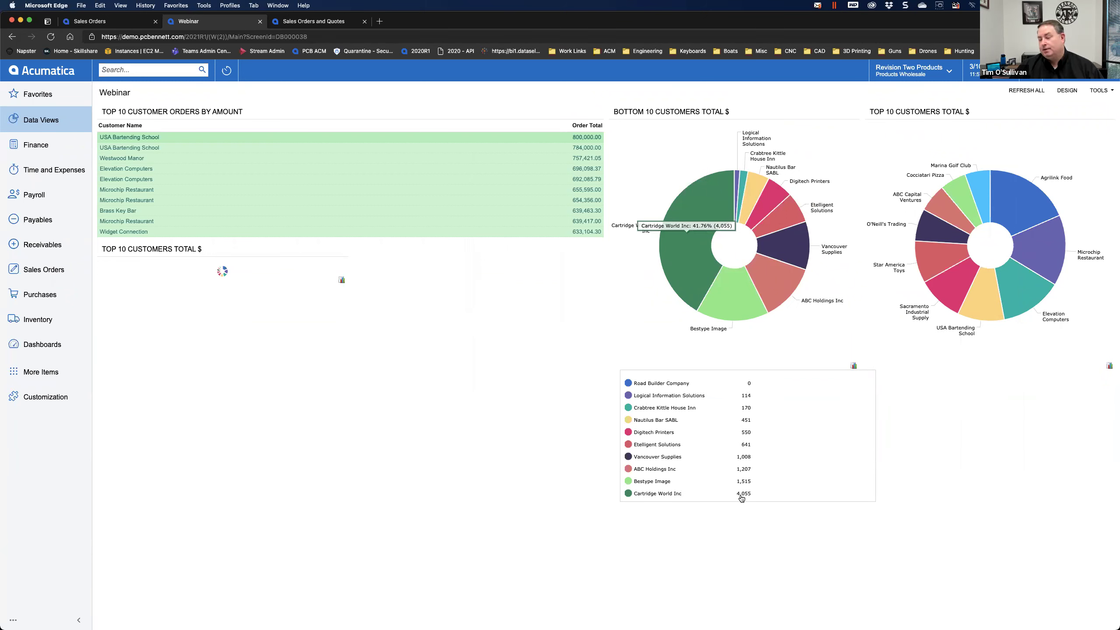
{"action": "left_click", "coordinate": [1109, 365]}
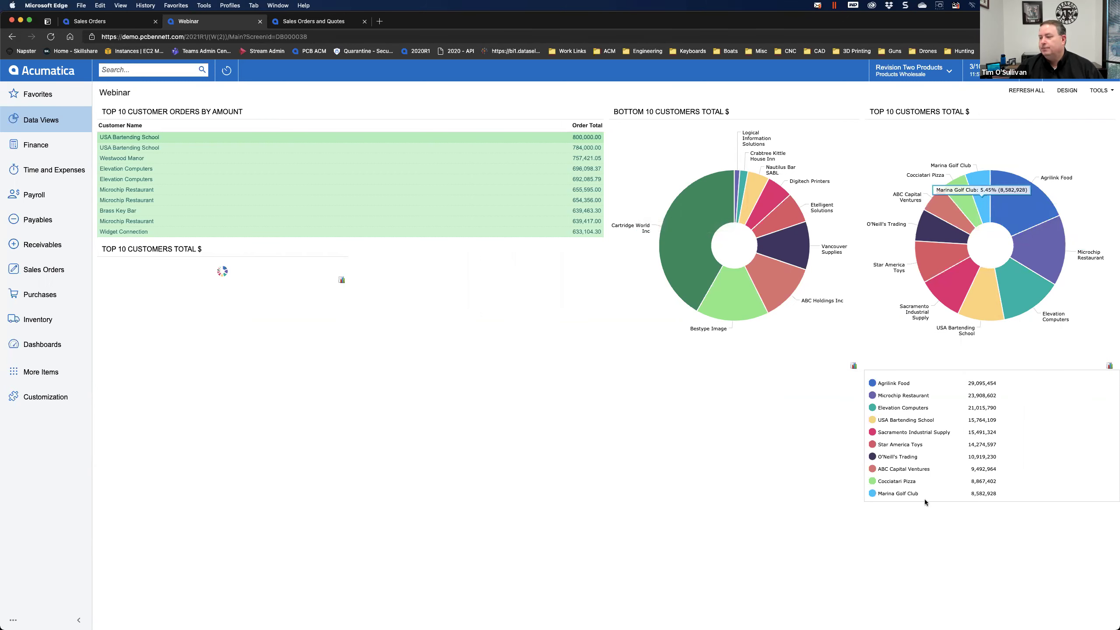
{"action": "left_click", "coordinate": [734, 505]}
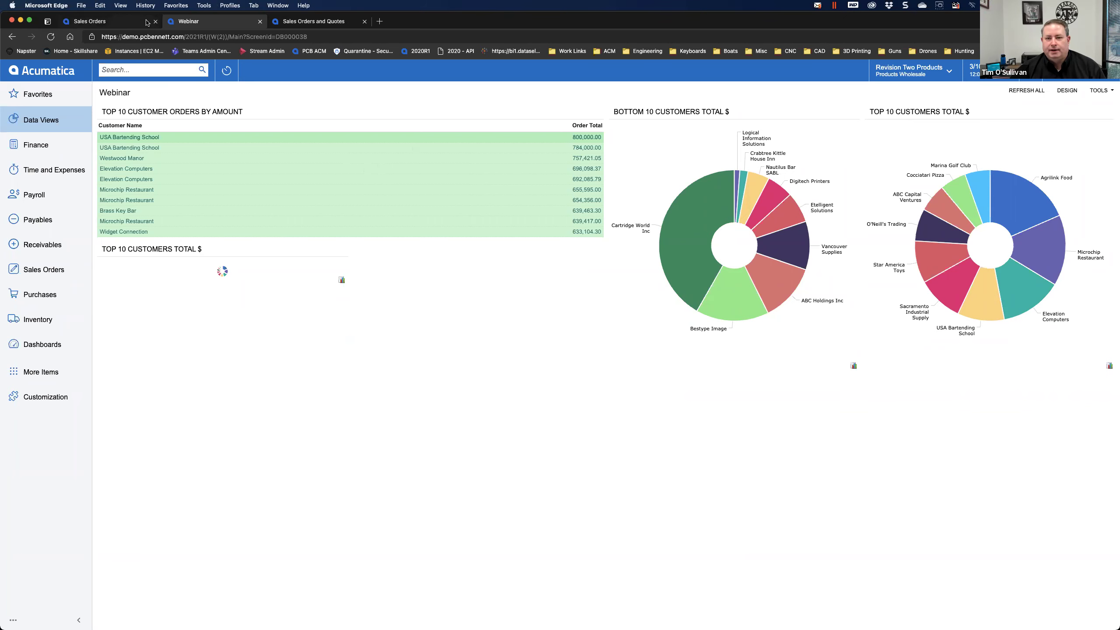
- Open the Generic Inquiry screen from the favorites, in place of the open sales order
{"action": "left_click", "coordinate": [128, 23]}
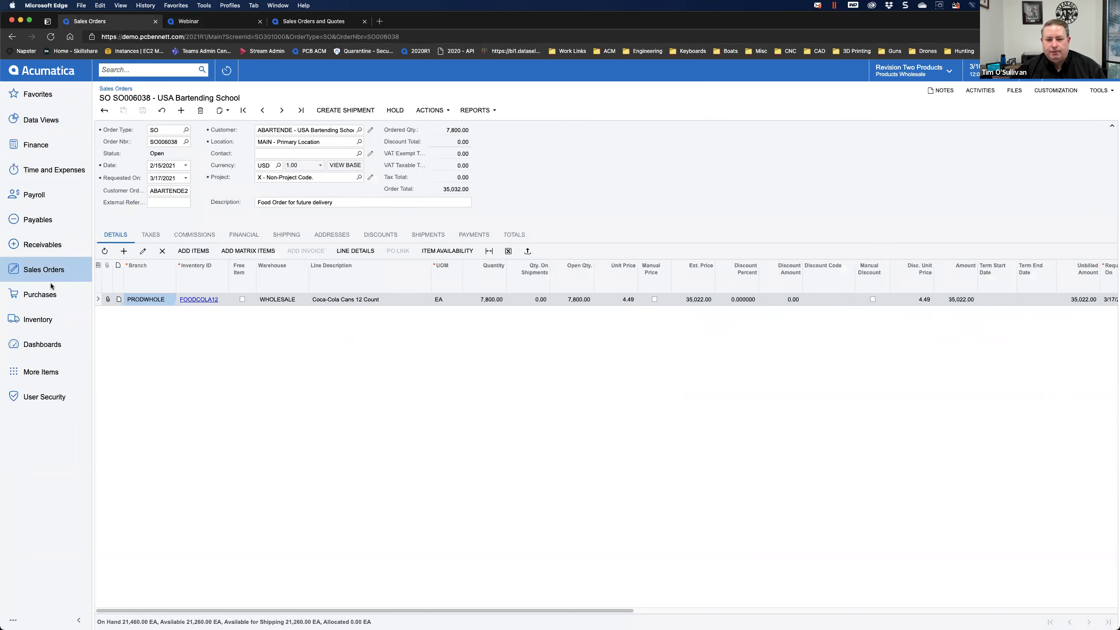
{"action": "left_click", "coordinate": [38, 94]}
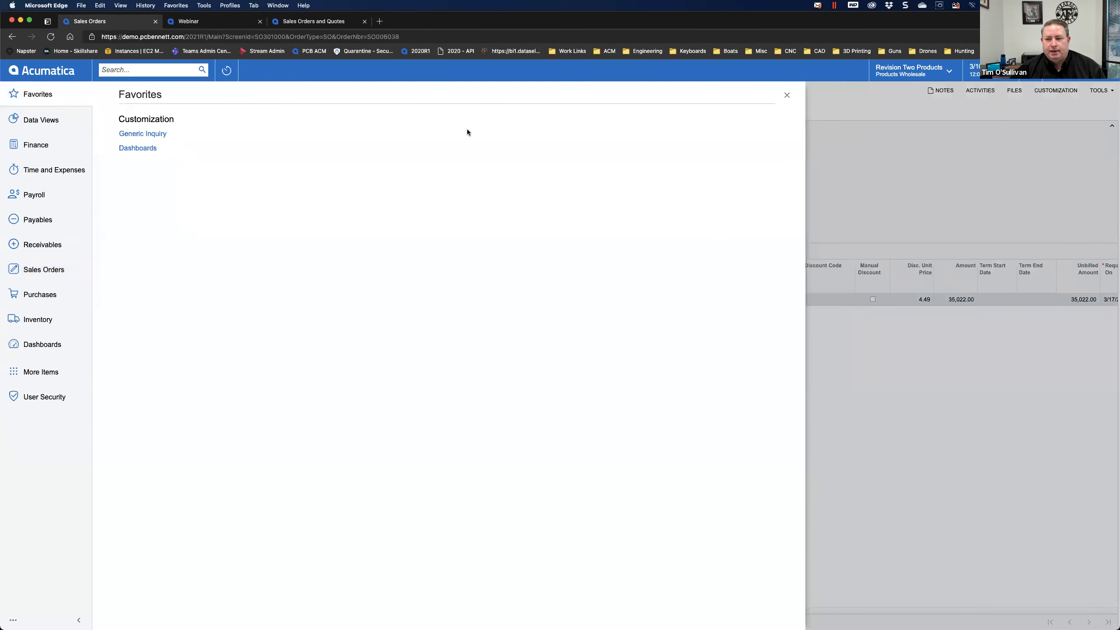
{"action": "left_click", "coordinate": [143, 134]}
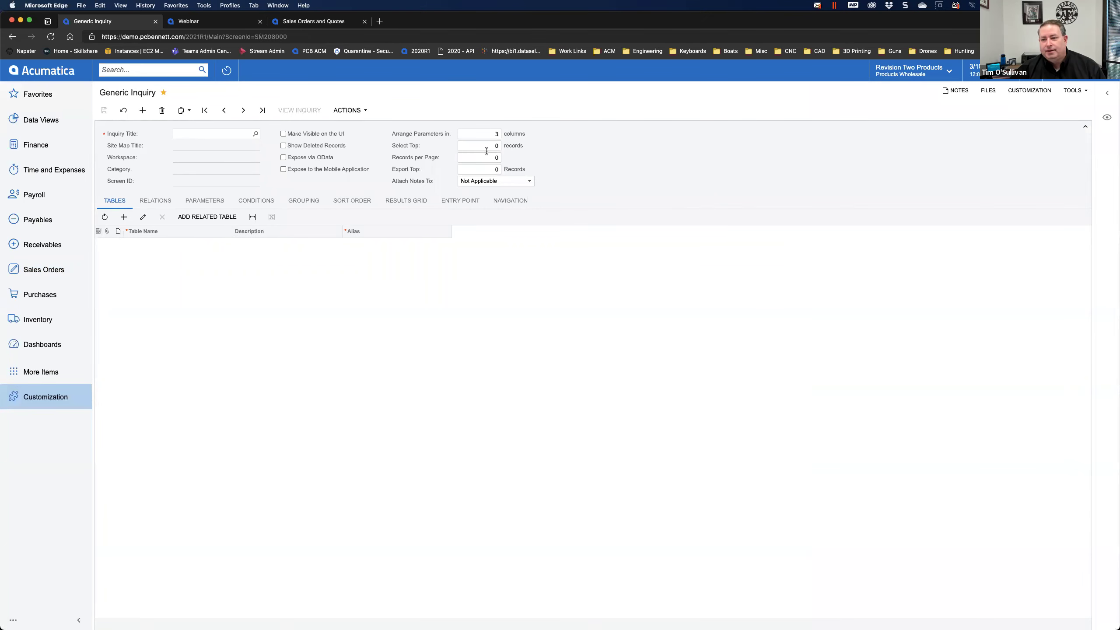
{"action": "left_click", "coordinate": [498, 158]}
{"action": "left_click", "coordinate": [481, 147]}
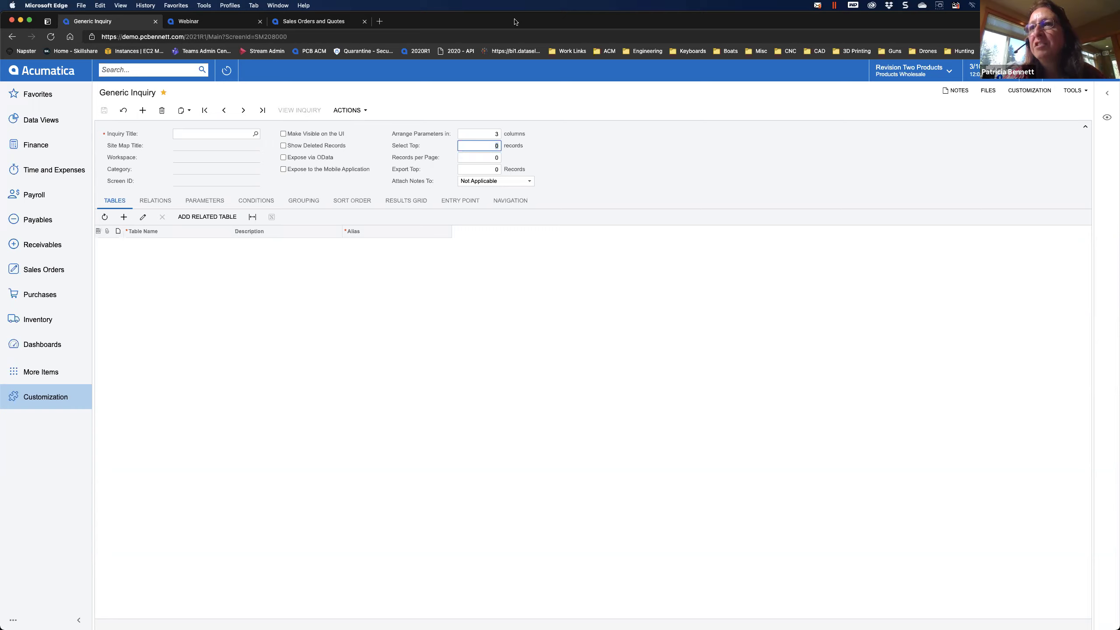
{"action": "left_click", "coordinate": [394, 211]}
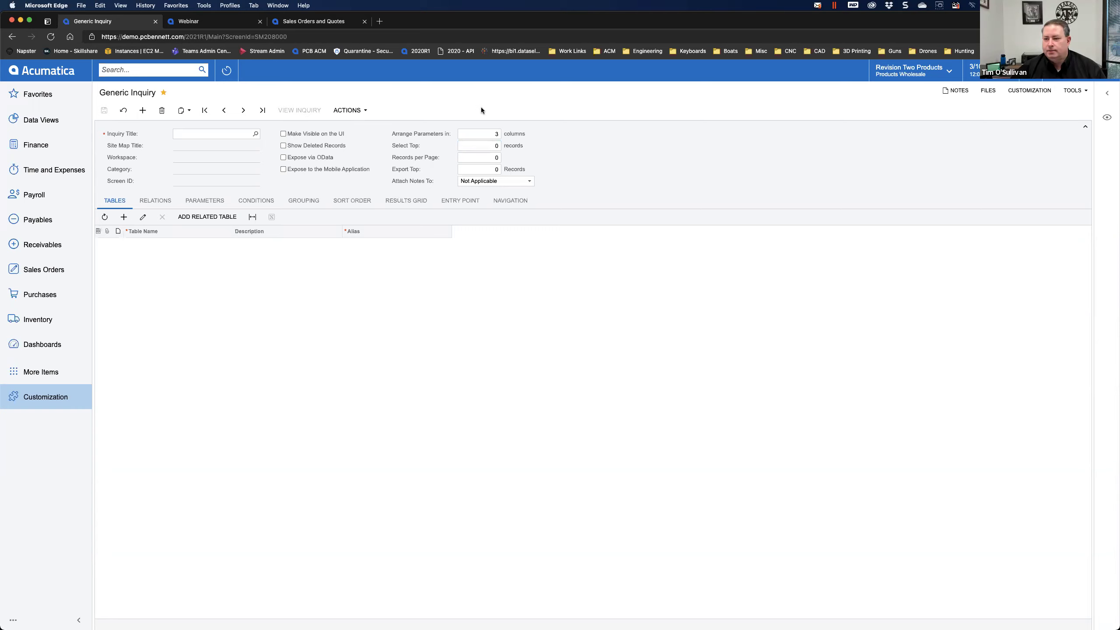
- Search the inquiry titles for "sales orders", load the SalesOrdersAndQuotes generic inquiry and view its results
{"action": "left_click", "coordinate": [256, 134]}
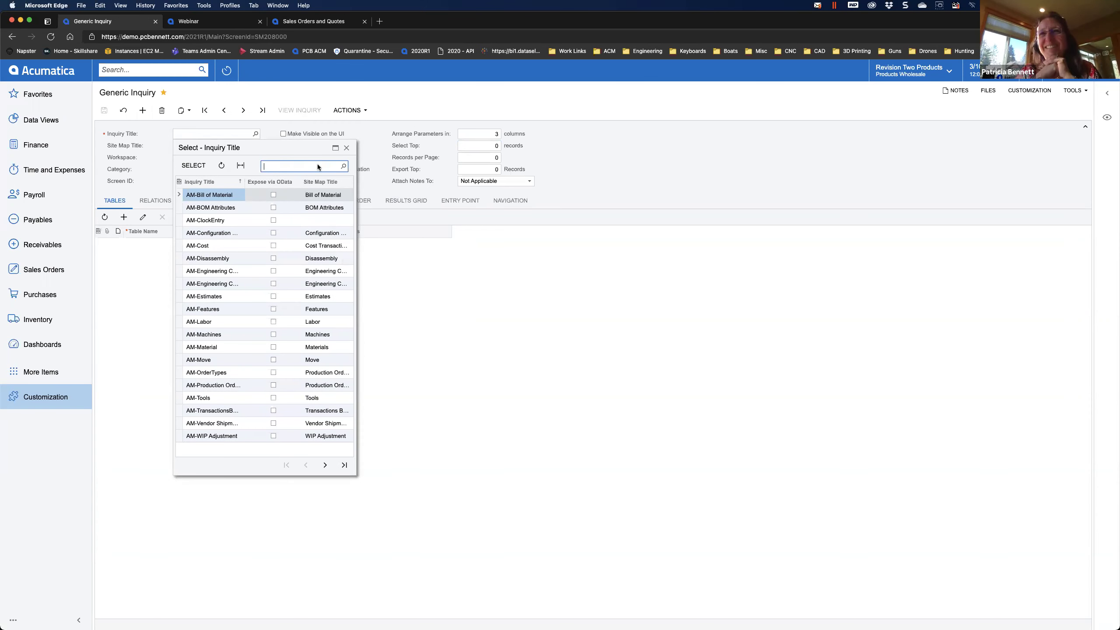
{"action": "type", "text": "sal"}
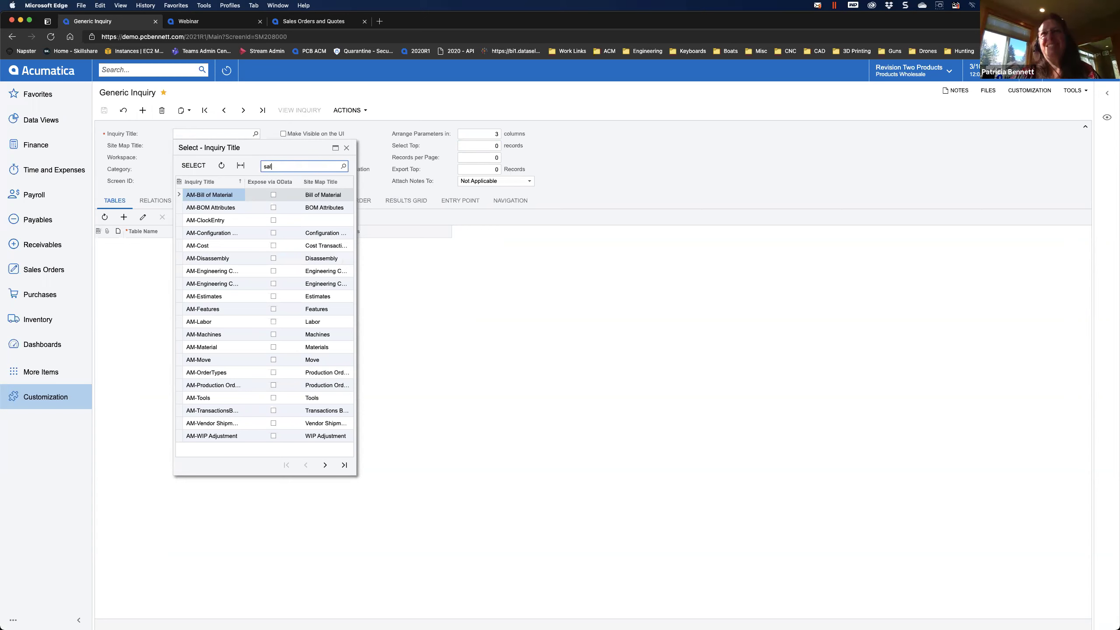
{"action": "type", "text": "es orders"}
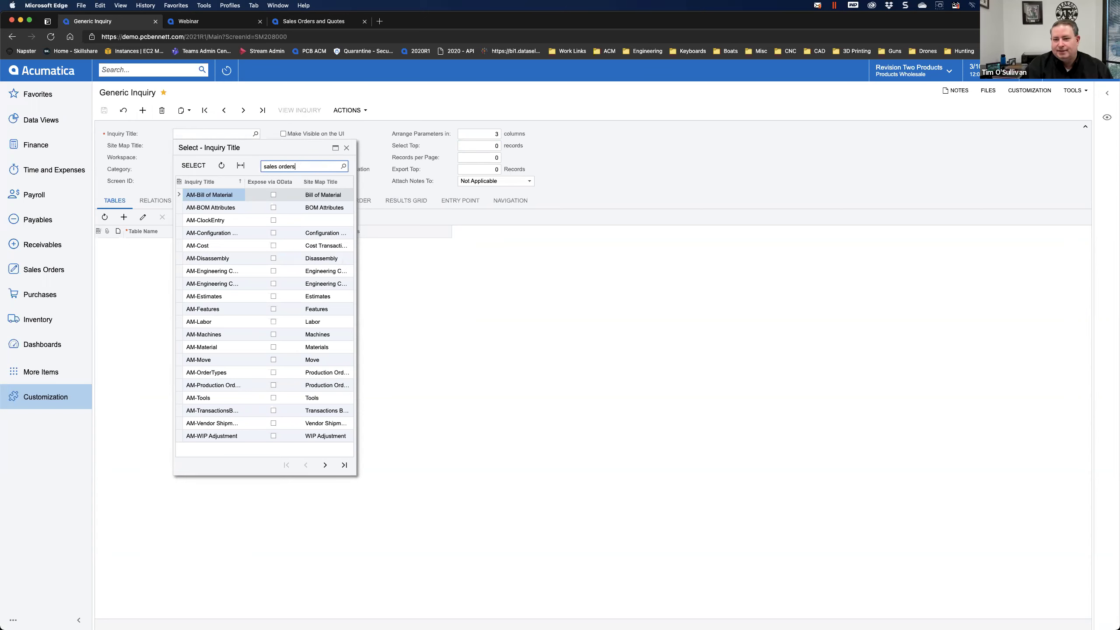
{"action": "double_click", "coordinate": [225, 225]}
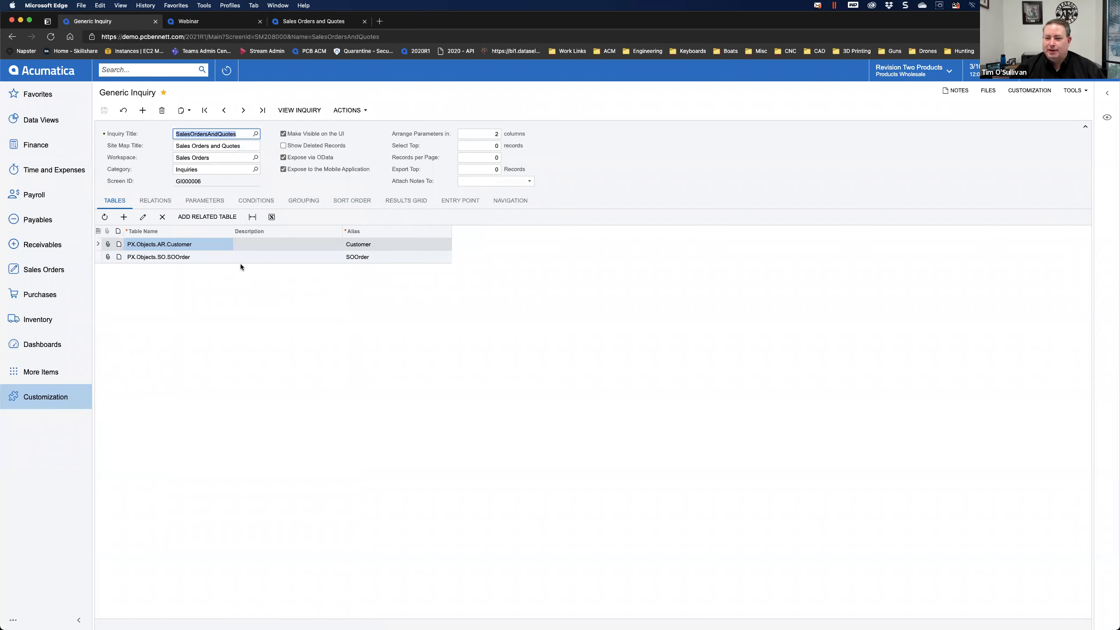
{"action": "left_click", "coordinate": [296, 111]}
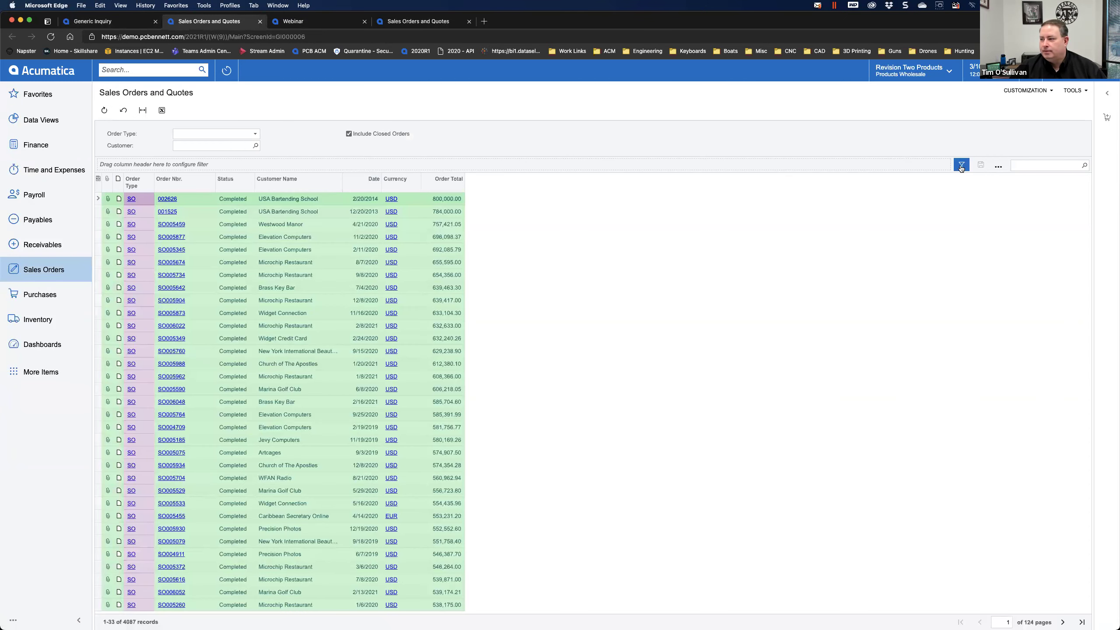
- Add a filter condition to the Sales Orders and Quotes results with Status equal to Open
{"action": "left_click", "coordinate": [960, 165]}
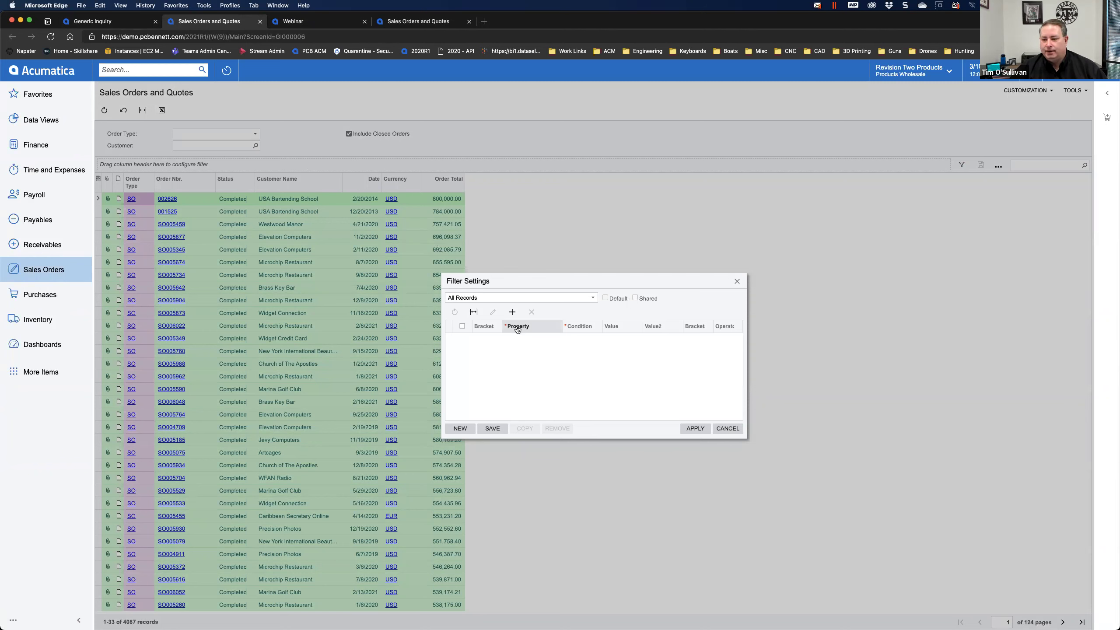
{"action": "left_click", "coordinate": [511, 312]}
{"action": "left_click", "coordinate": [527, 344]}
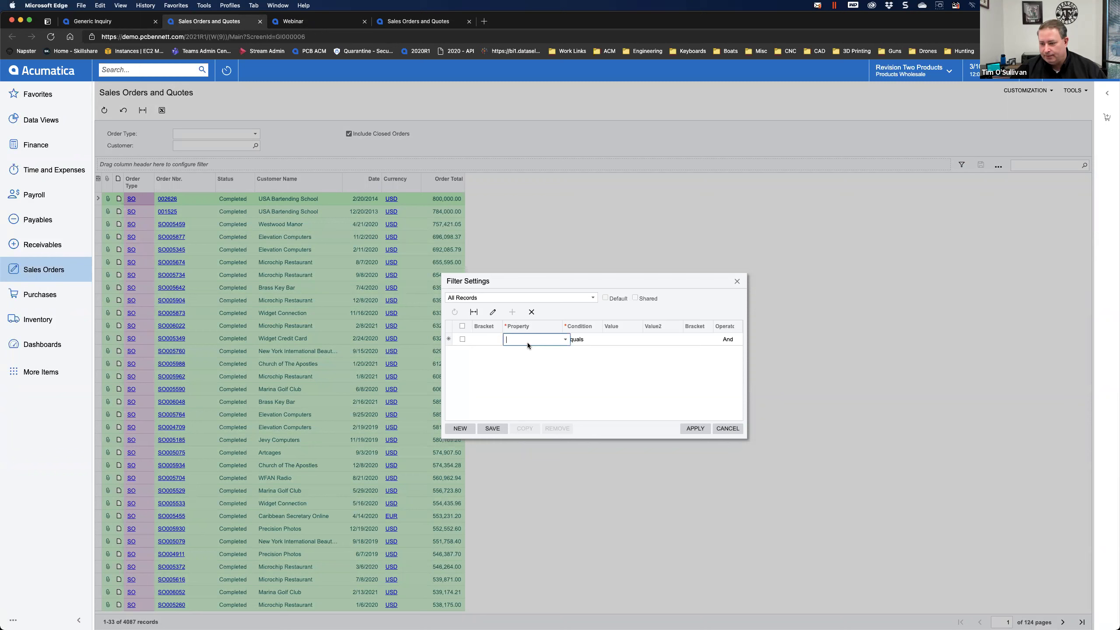
{"action": "left_click", "coordinate": [565, 339]}
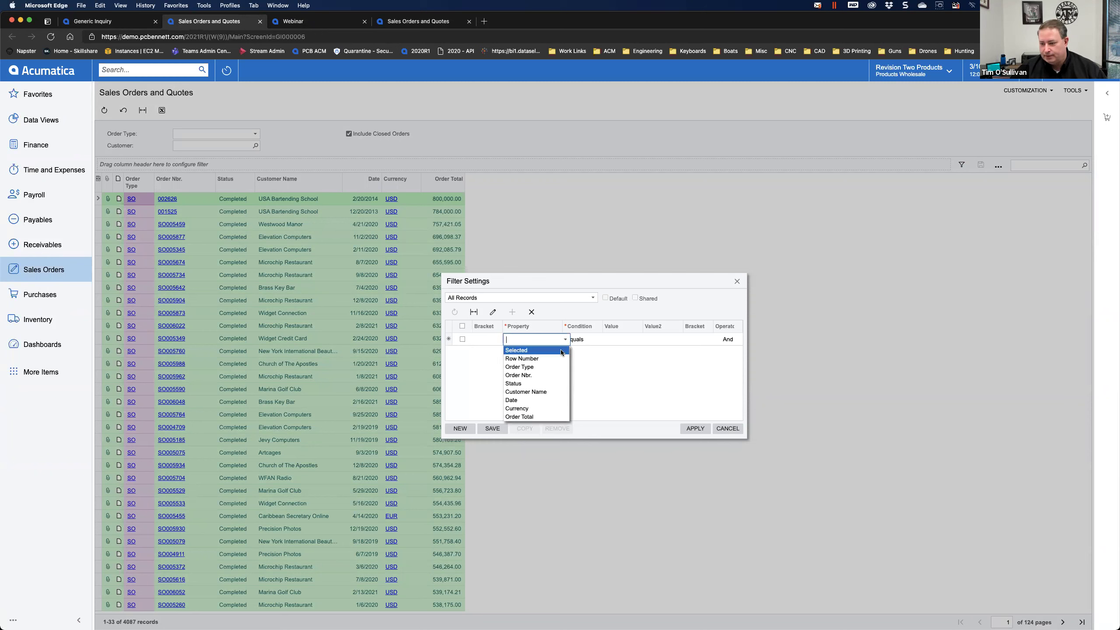
{"action": "left_click", "coordinate": [530, 383]}
{"action": "left_click", "coordinate": [610, 339]}
{"action": "type", "text": "O"}
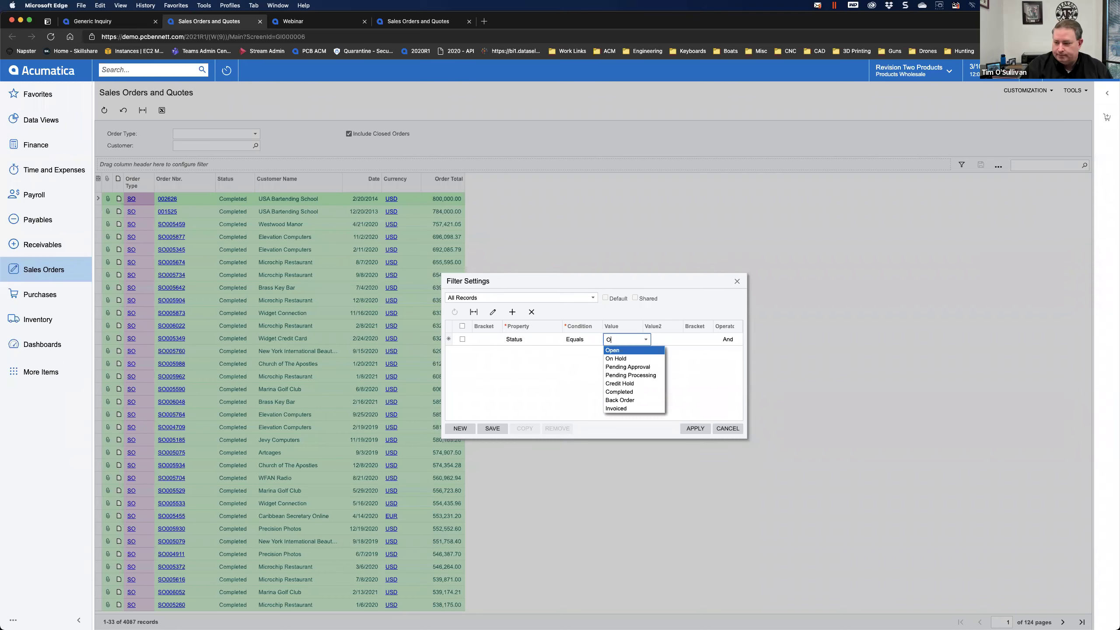
{"action": "key", "text": "Tab"}
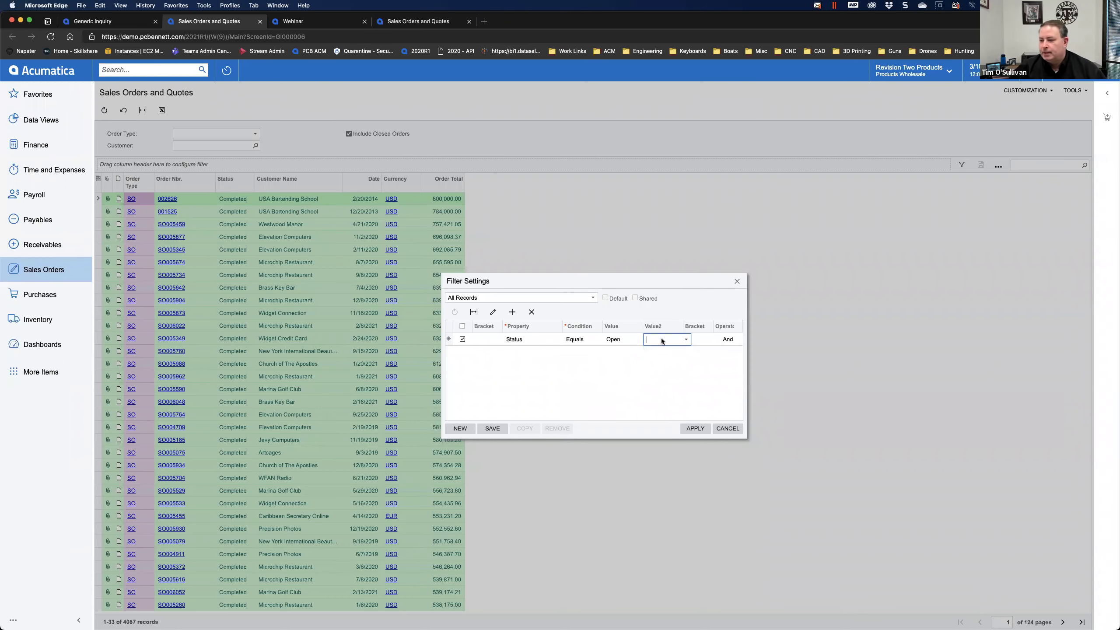
- Save the filter under the name OPEN and apply it to the inquiry results
{"action": "left_click", "coordinate": [492, 428]}
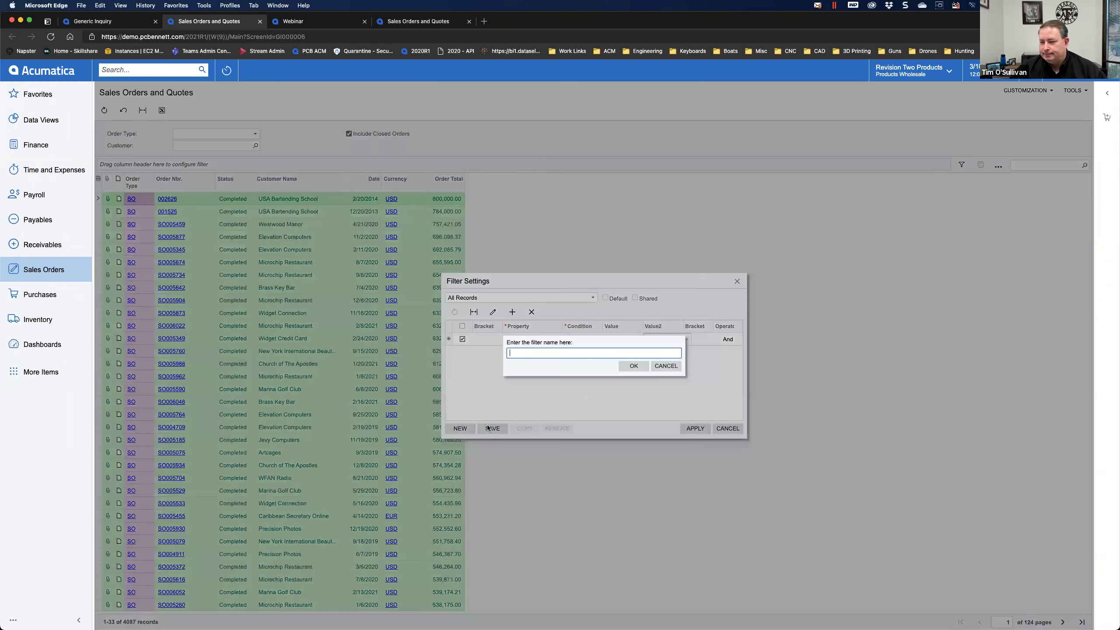
{"action": "type", "text": "OPEN"}
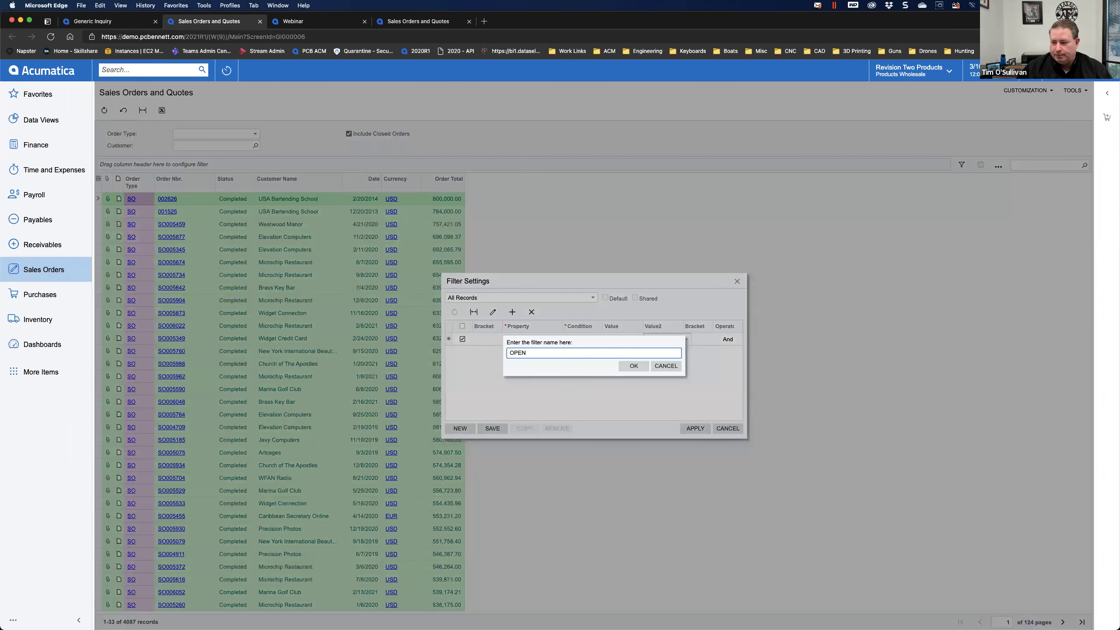
{"action": "left_click", "coordinate": [634, 365]}
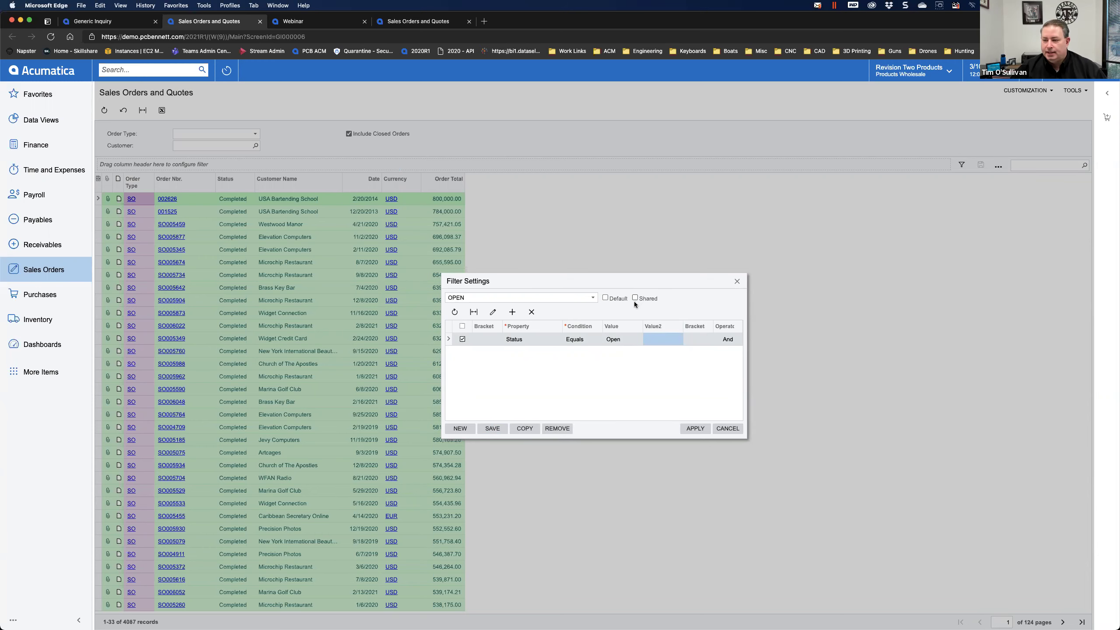
{"action": "left_click", "coordinate": [695, 429]}
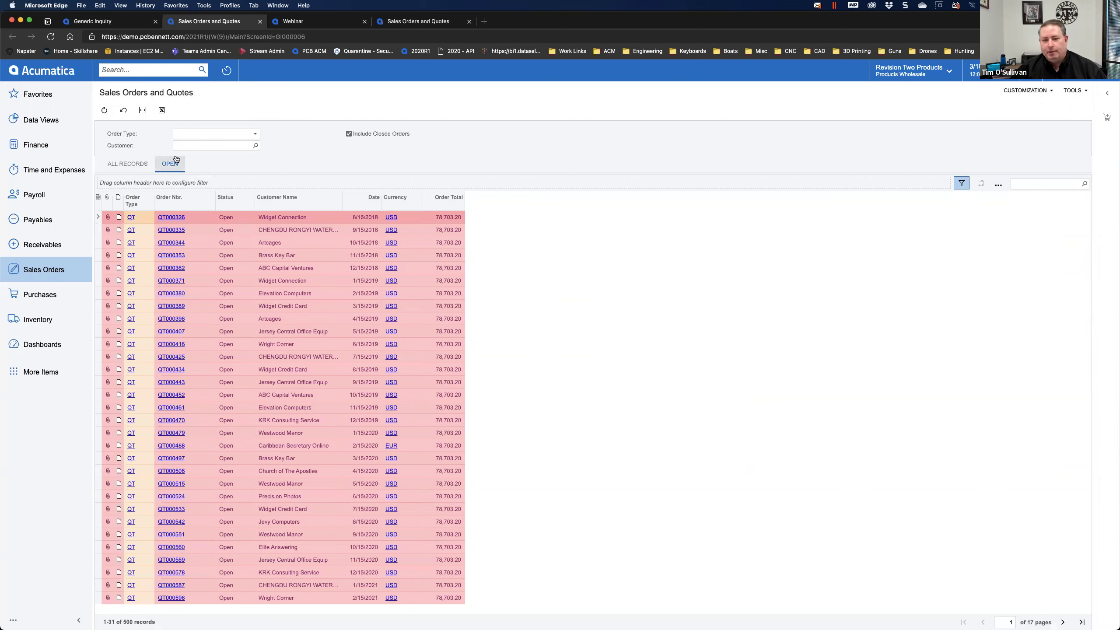
- Reopen the OPEN filter's settings, mark the filter as Shared and return to the filtered results
{"action": "left_click", "coordinate": [961, 184]}
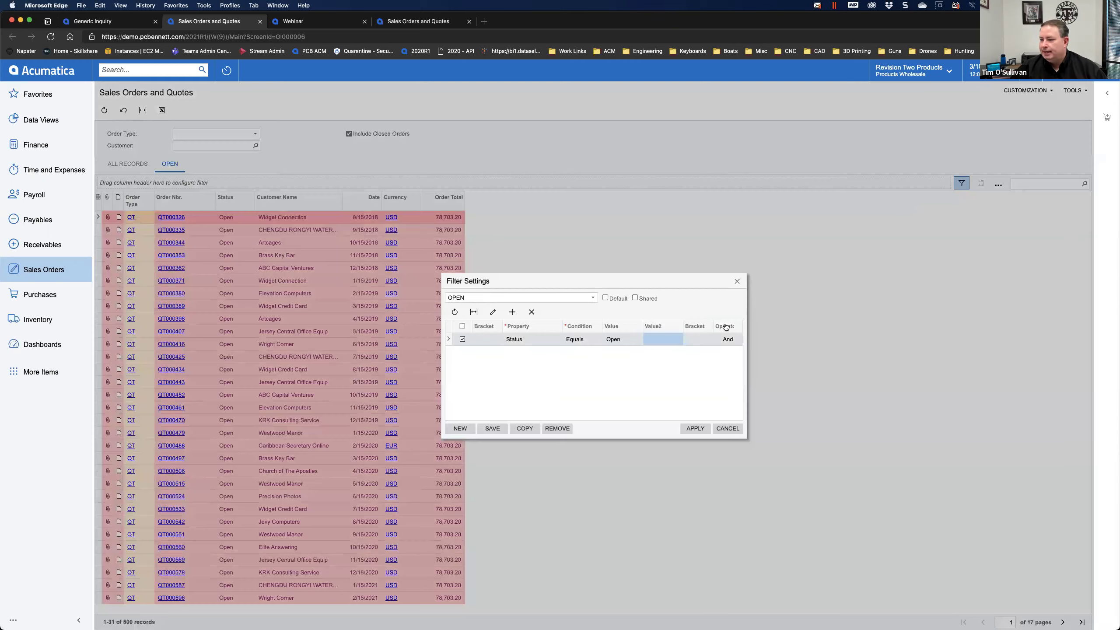
{"action": "left_click", "coordinate": [695, 429]}
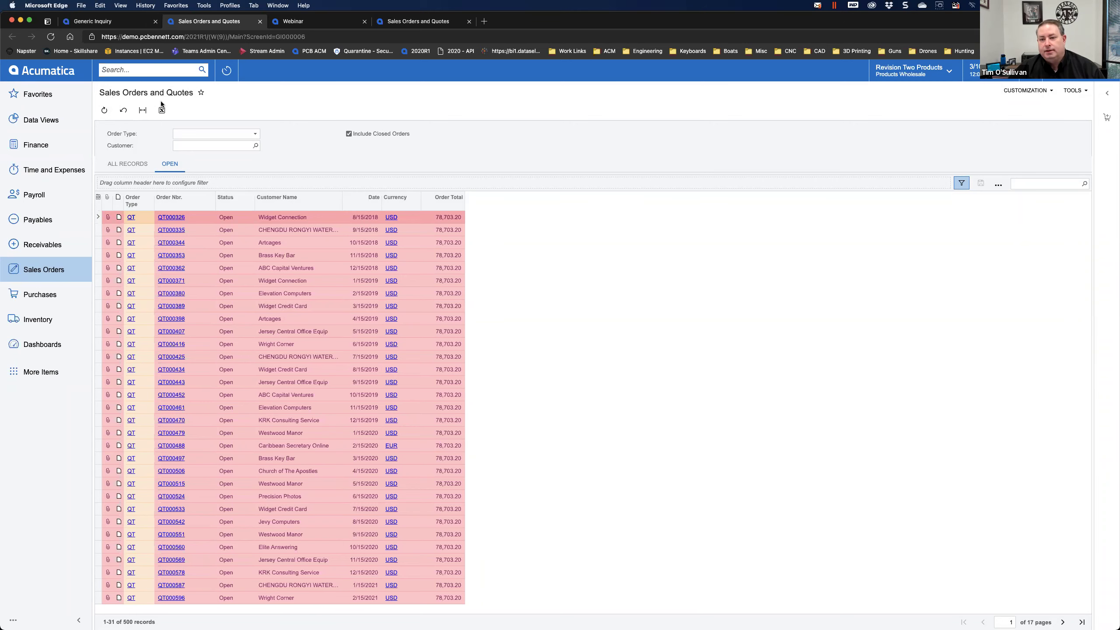
{"action": "left_click", "coordinate": [967, 183]}
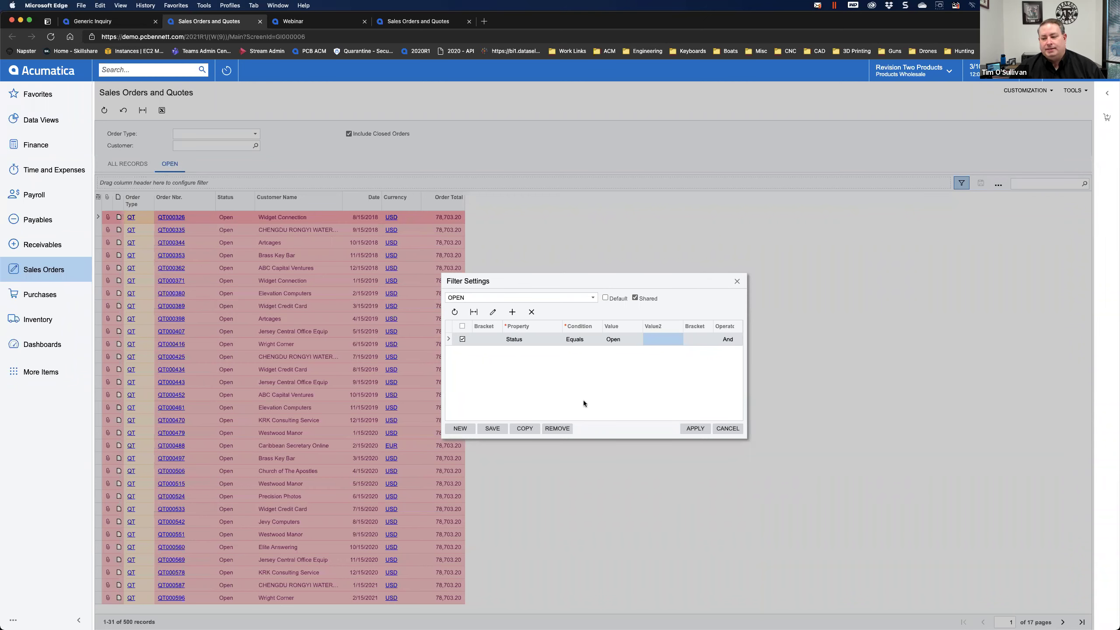
{"action": "left_click", "coordinate": [728, 428]}
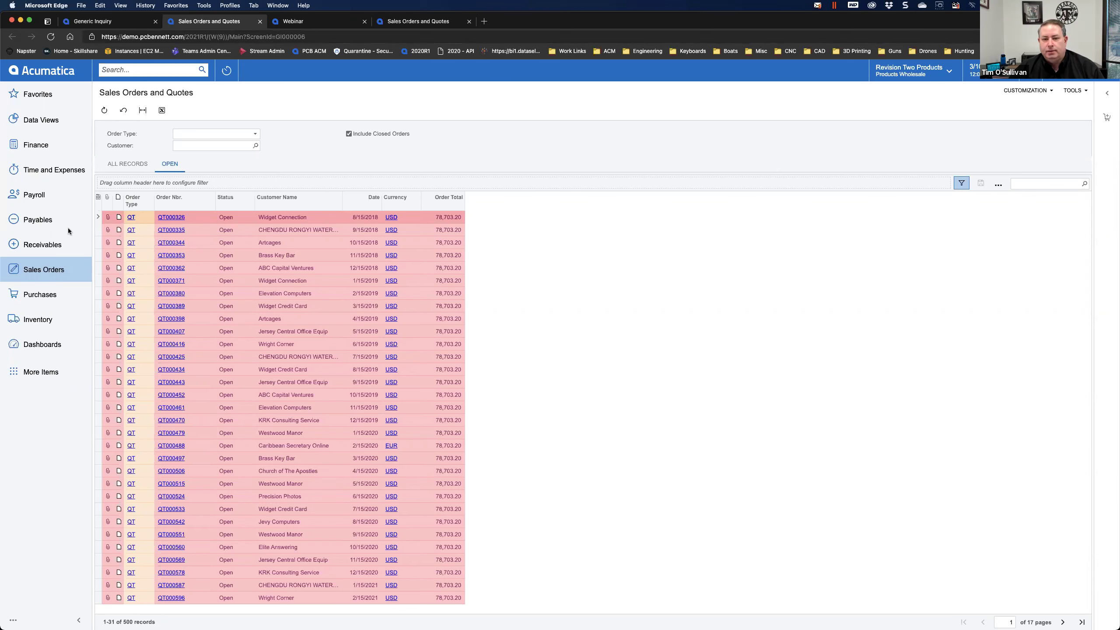
- Return to the Generic Inquiry screen and look through the tables related to PX.Objects.AR.Customer without adding one
{"action": "left_click", "coordinate": [146, 21]}
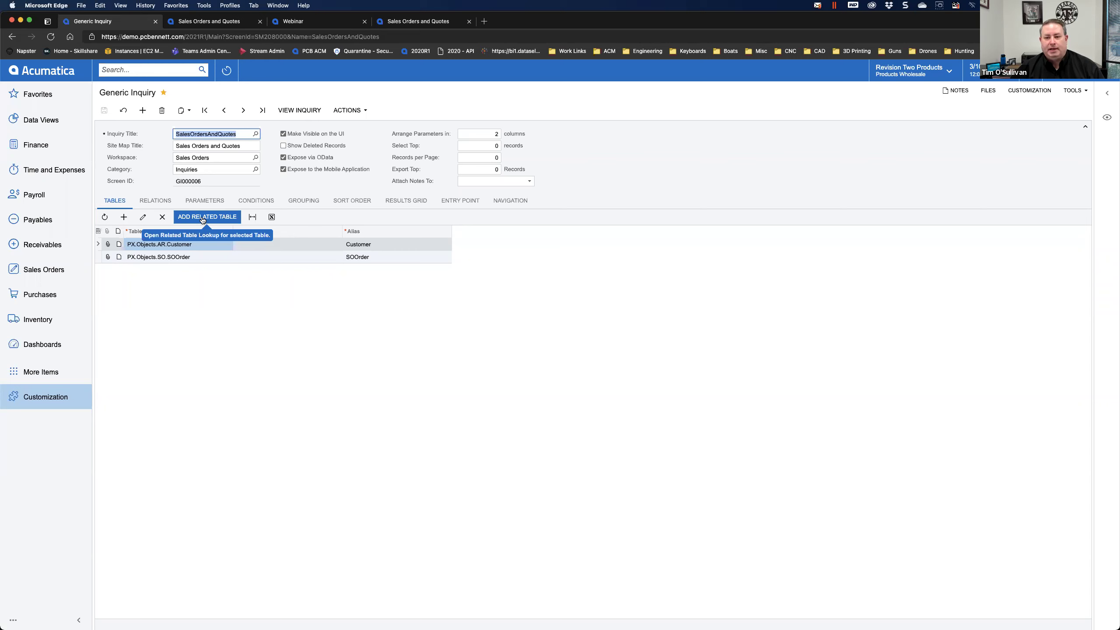
{"action": "left_click", "coordinate": [203, 220]}
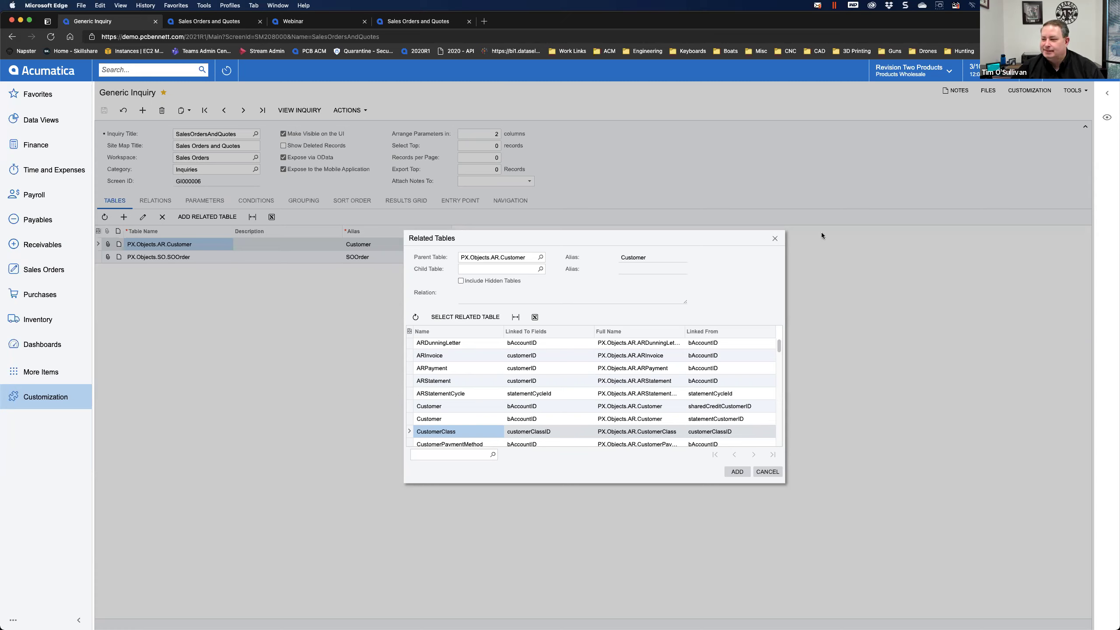
{"action": "left_click", "coordinate": [774, 239]}
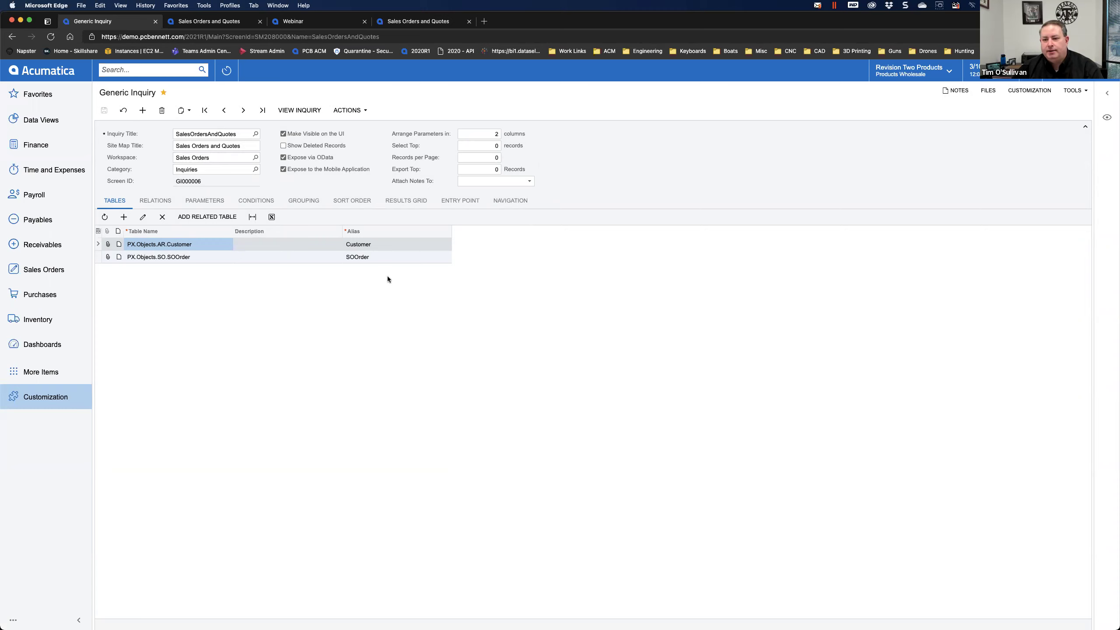
- View the SalesOrdersAndQuotes inquiry again, display its OPEN filter and check the filter's Shared setting
{"action": "left_click", "coordinate": [299, 110]}
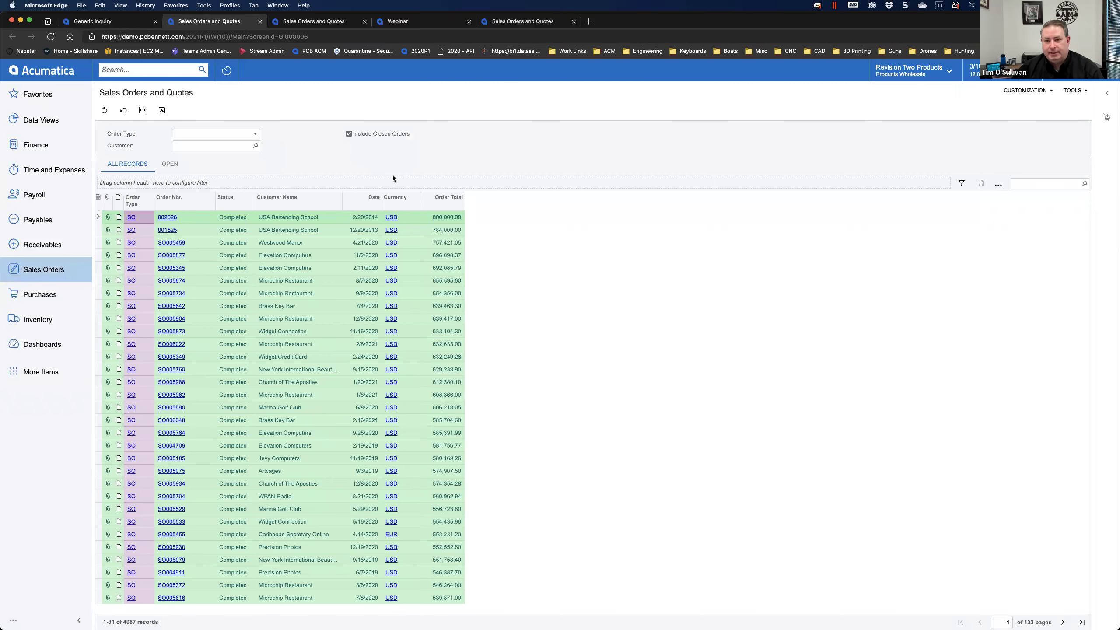
{"action": "left_click", "coordinate": [159, 163]}
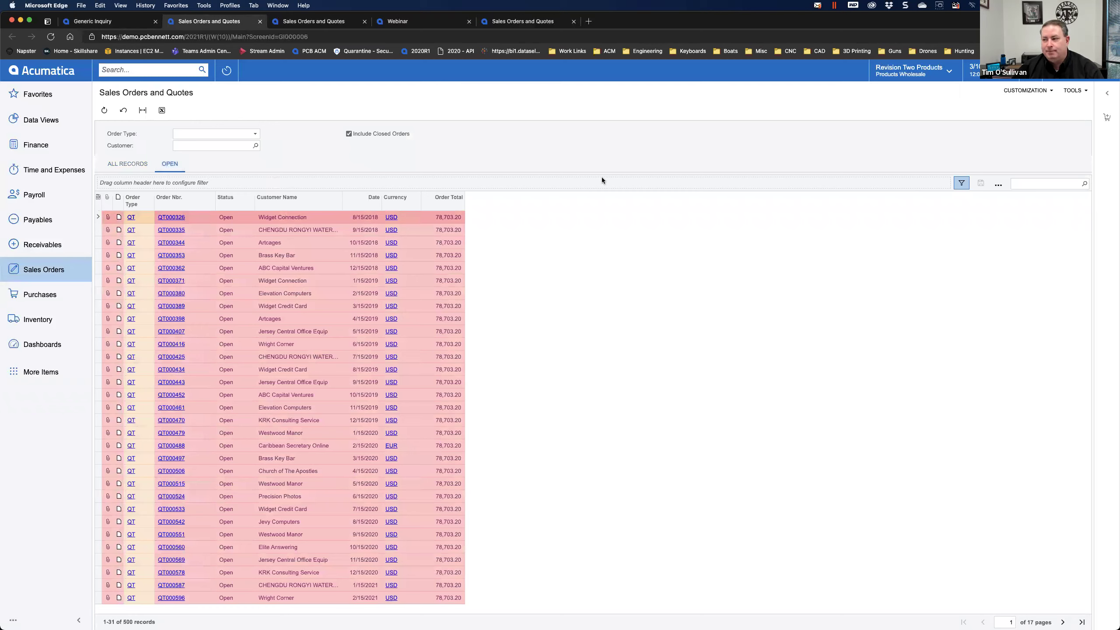
{"action": "left_click", "coordinate": [961, 183]}
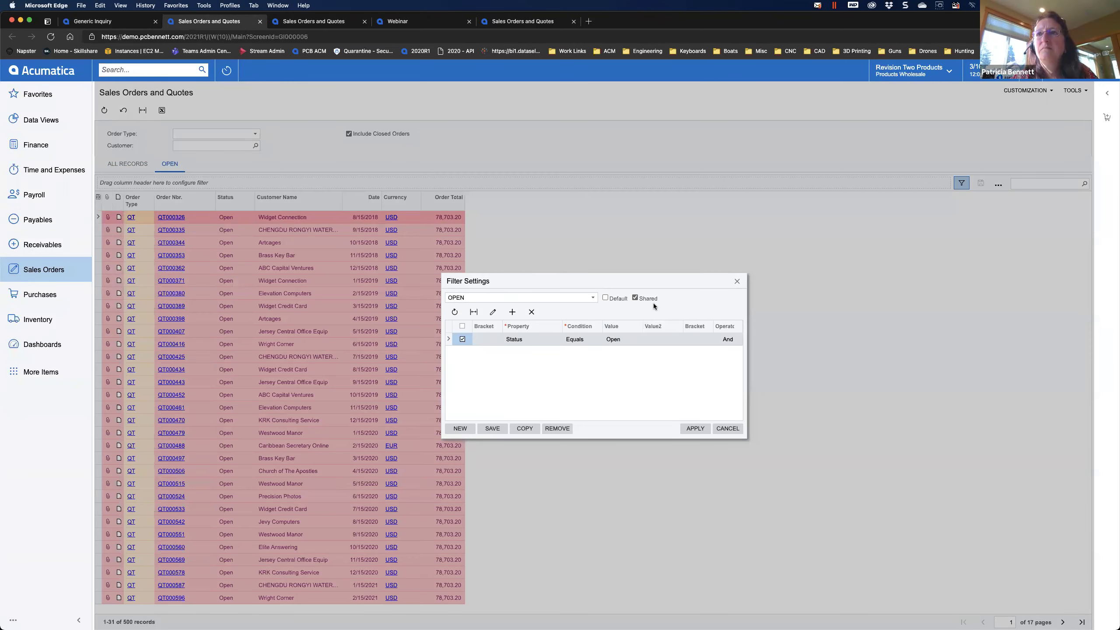
{"action": "left_click", "coordinate": [737, 281]}
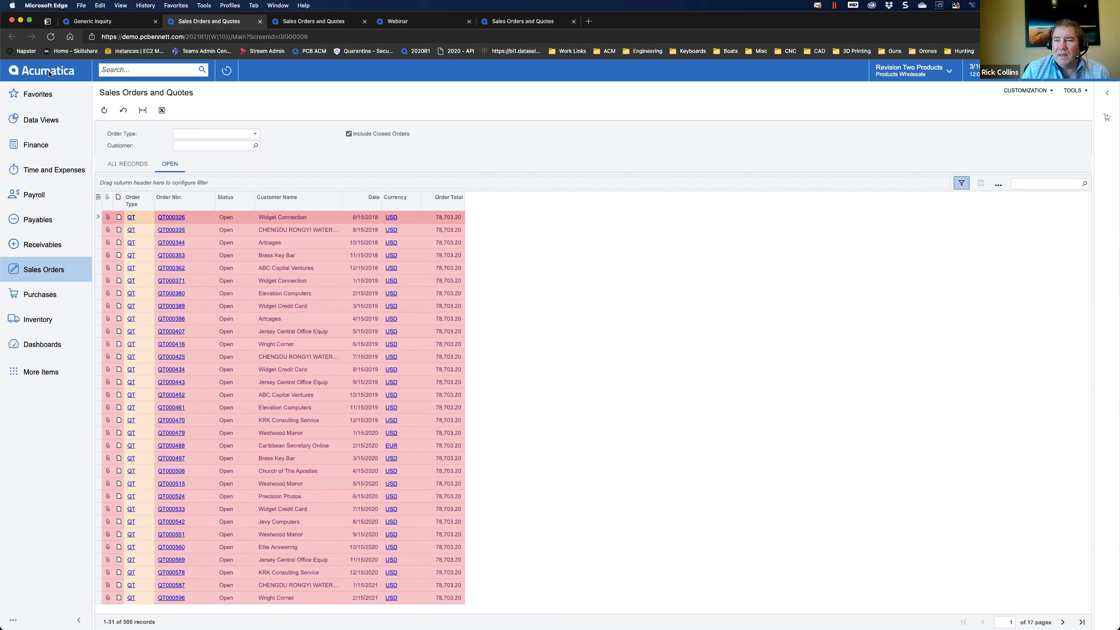
- Go to pcbennett.com in place of the inquiry results and open the site's Events resources page
{"action": "left_click", "coordinate": [263, 37]}
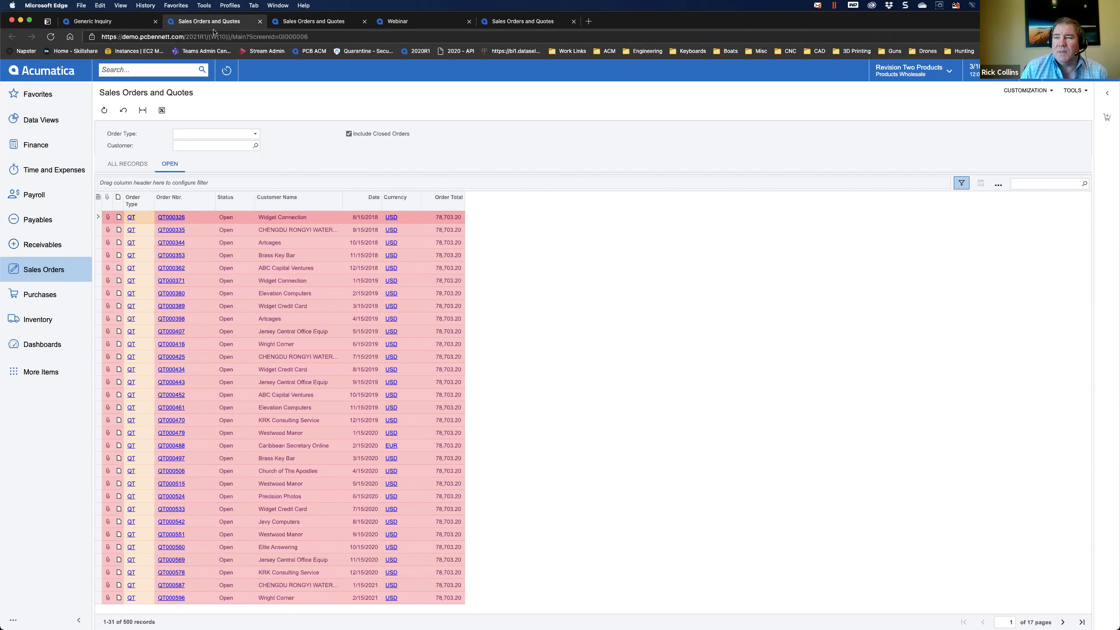
{"action": "type", "text": "paylx.com"}
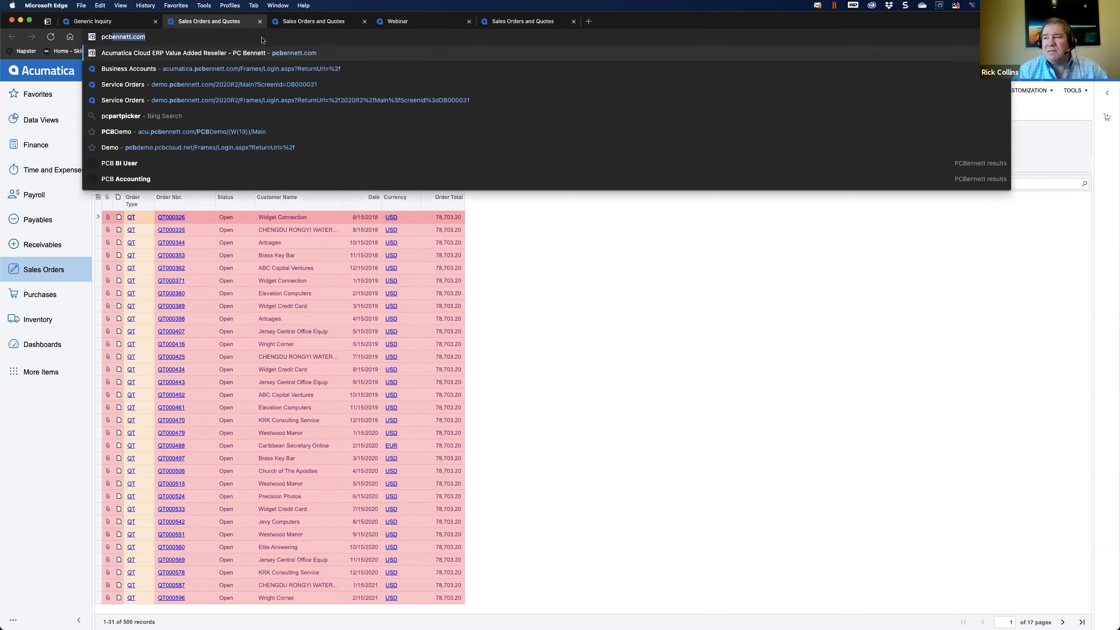
{"action": "key", "text": "Return"}
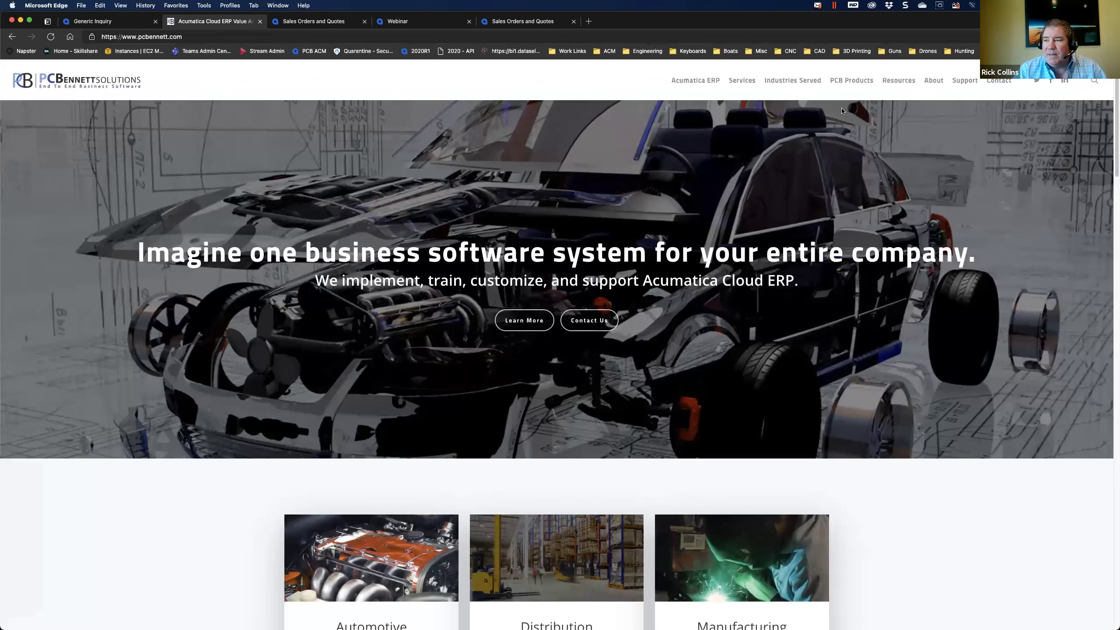
{"action": "mouse_move", "coordinate": [853, 100]}
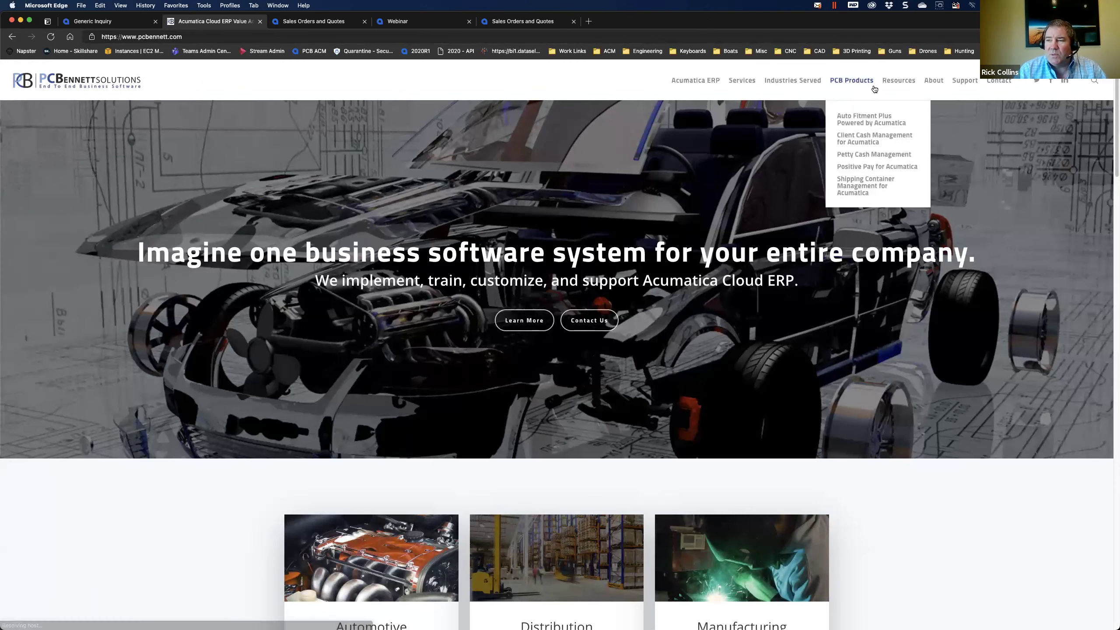
{"action": "mouse_move", "coordinate": [1001, 86]}
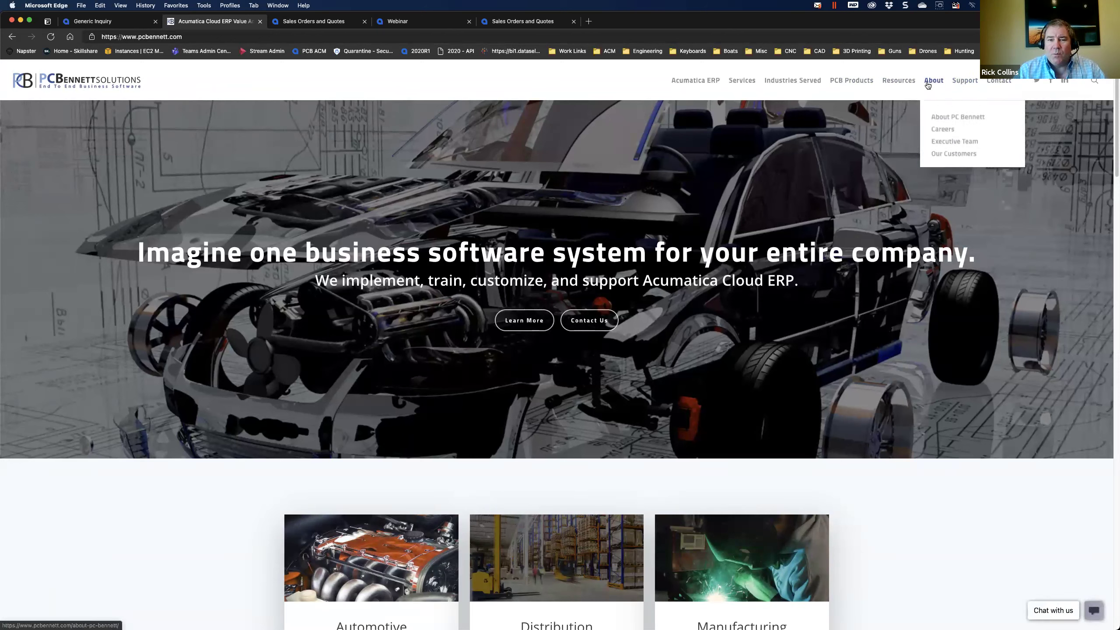
{"action": "mouse_move", "coordinate": [820, 86]}
{"action": "mouse_move", "coordinate": [901, 84]}
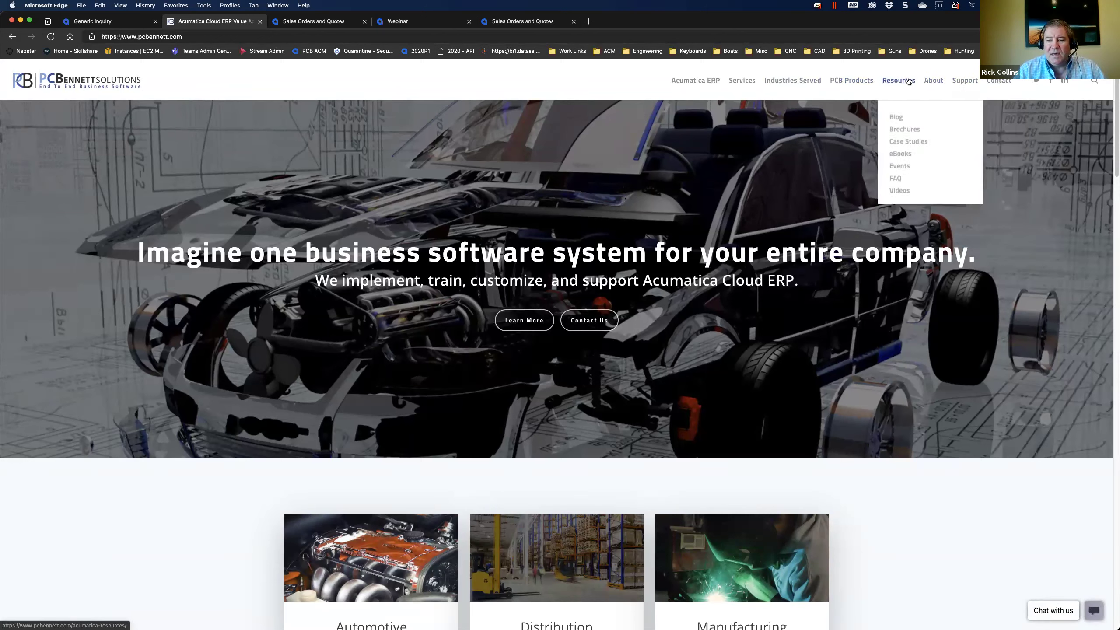
{"action": "left_click", "coordinate": [909, 165]}
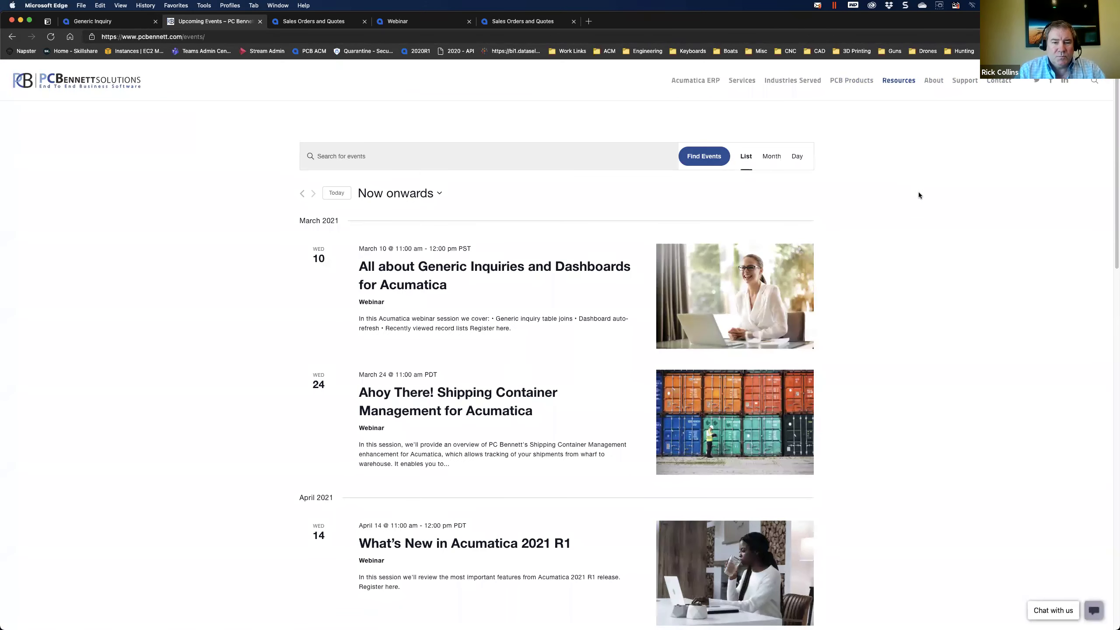
- Open the site's Videos resources page in a new tab, view it and return to the Upcoming Events page
{"action": "mouse_move", "coordinate": [899, 82]}
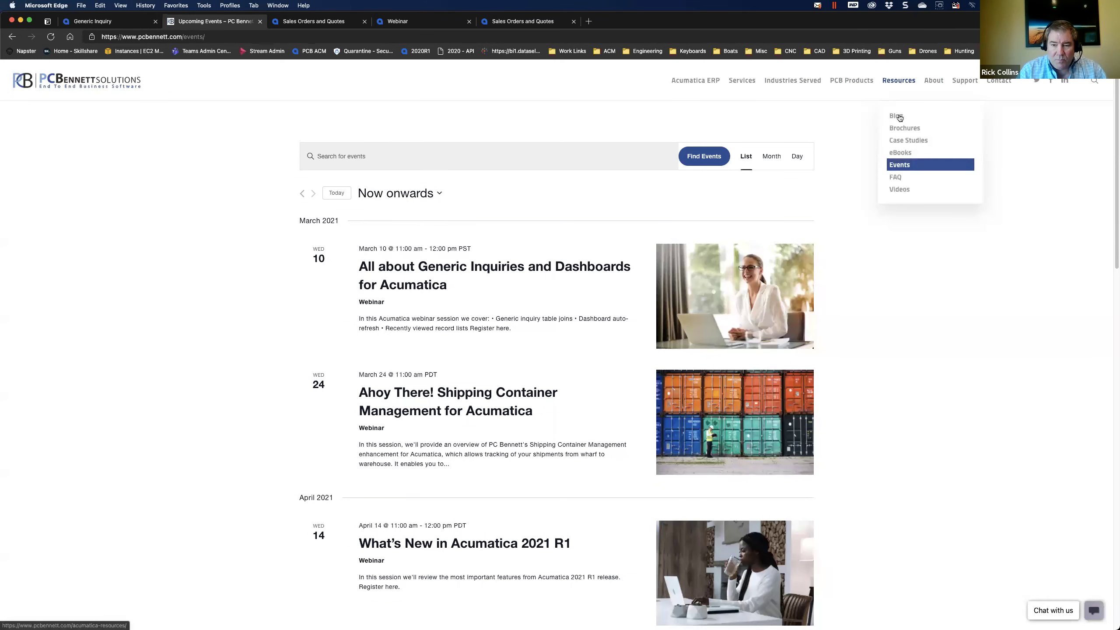
{"action": "right_click", "coordinate": [905, 190]}
{"action": "left_click", "coordinate": [937, 199]}
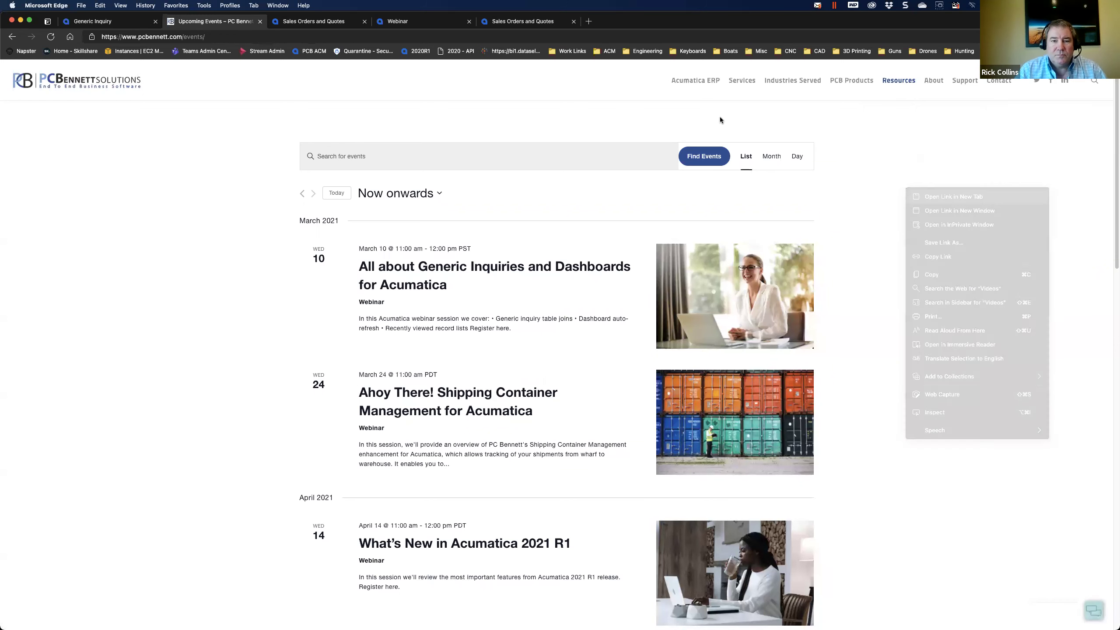
{"action": "left_click", "coordinate": [339, 24]}
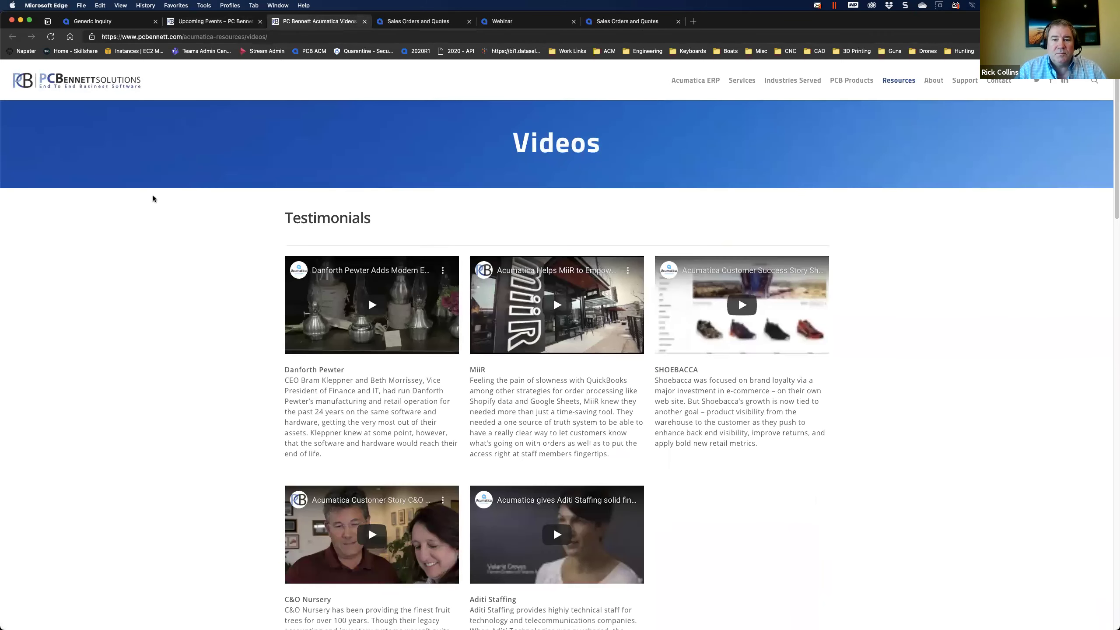
{"action": "left_click", "coordinate": [202, 23]}
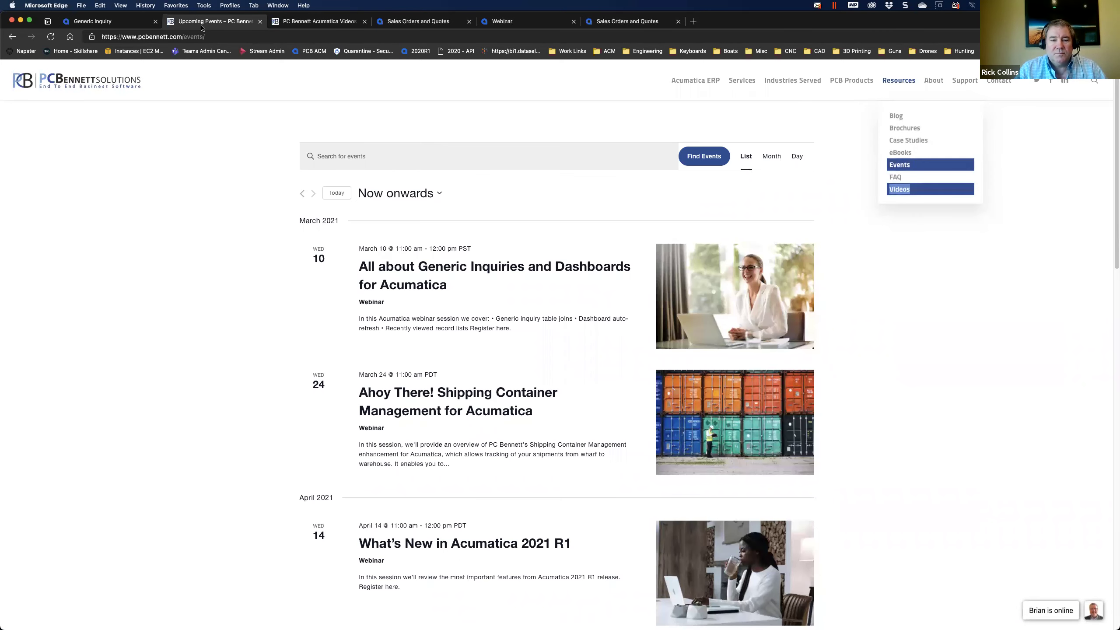